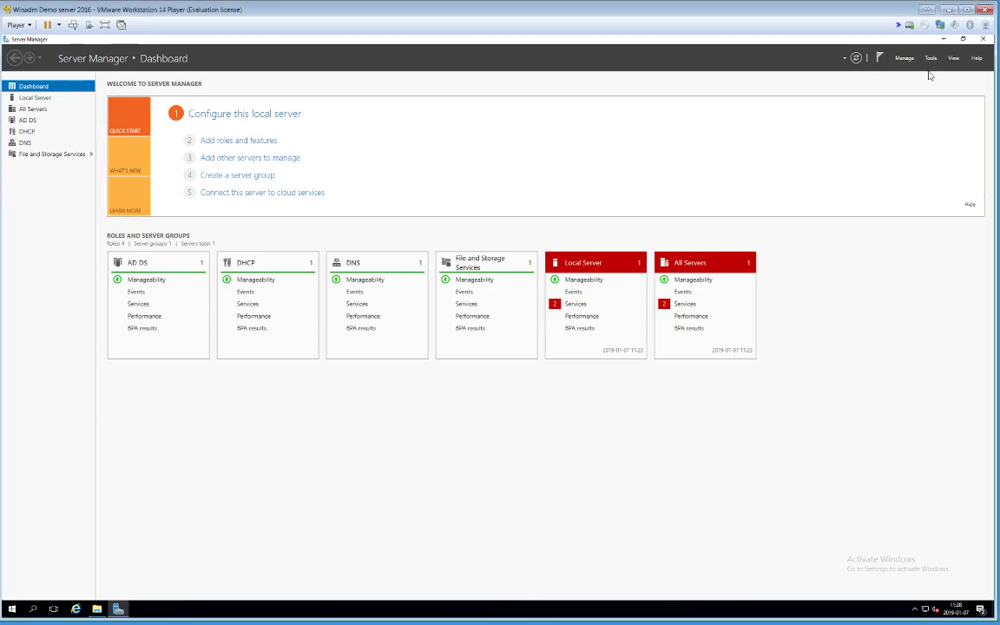
Launch Active Directory Users and Computers from Server Manager's Tools menu
click(932, 60)
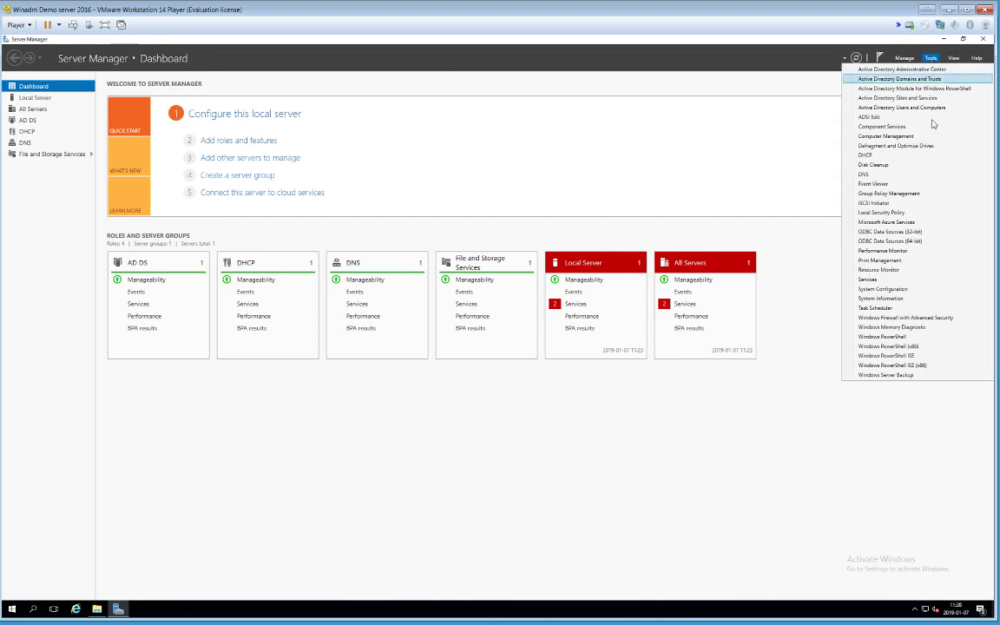
click(894, 107)
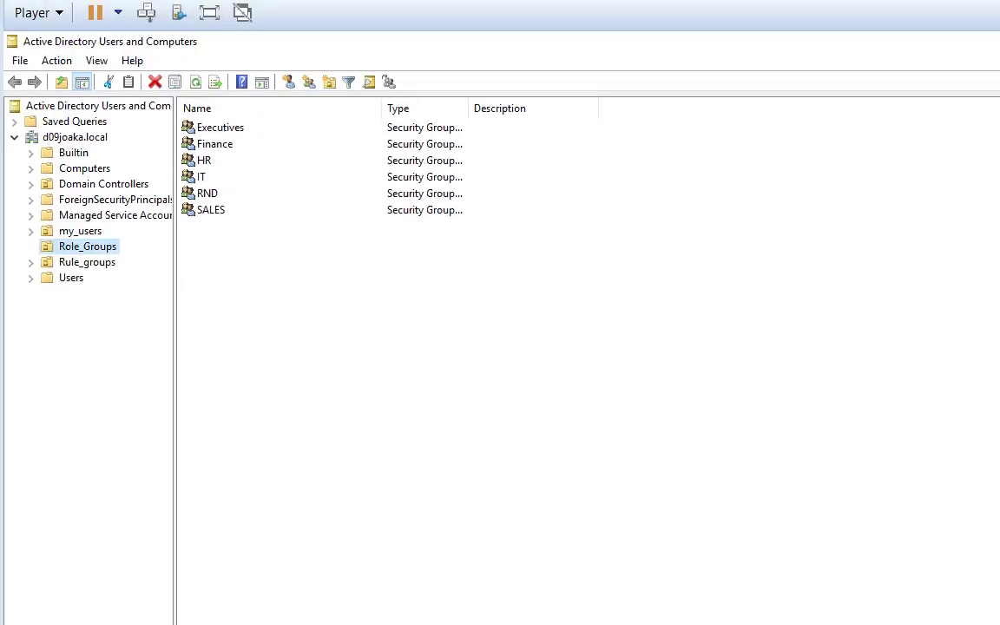
List the user accounts in the my_users OU, then return to Server Manager
click(80, 230)
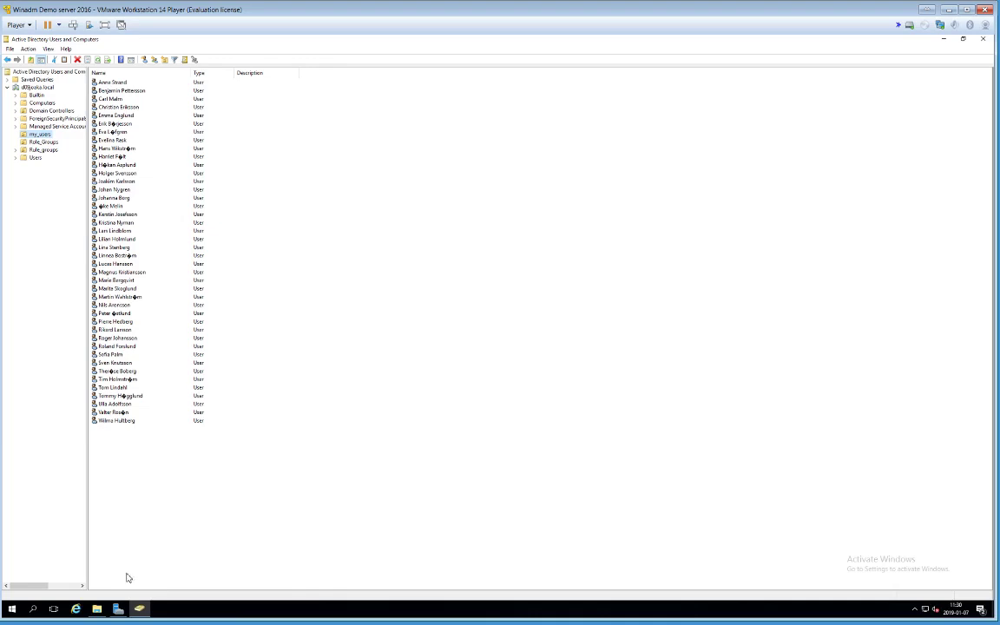
click(122, 610)
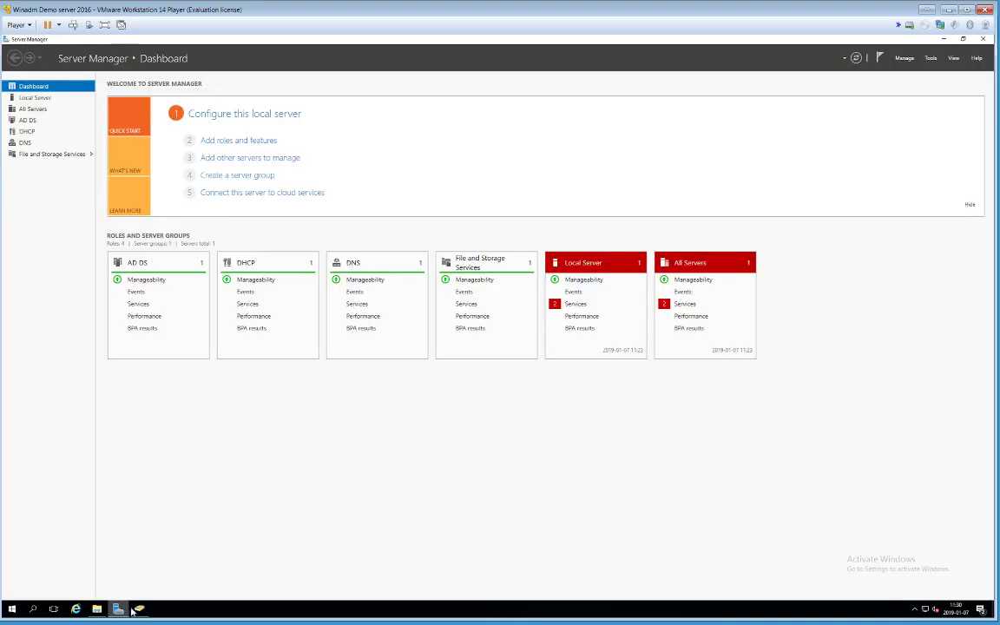
Open DNS Manager maximized and display the records of the d09joaka.local forward lookup zone
click(930, 58)
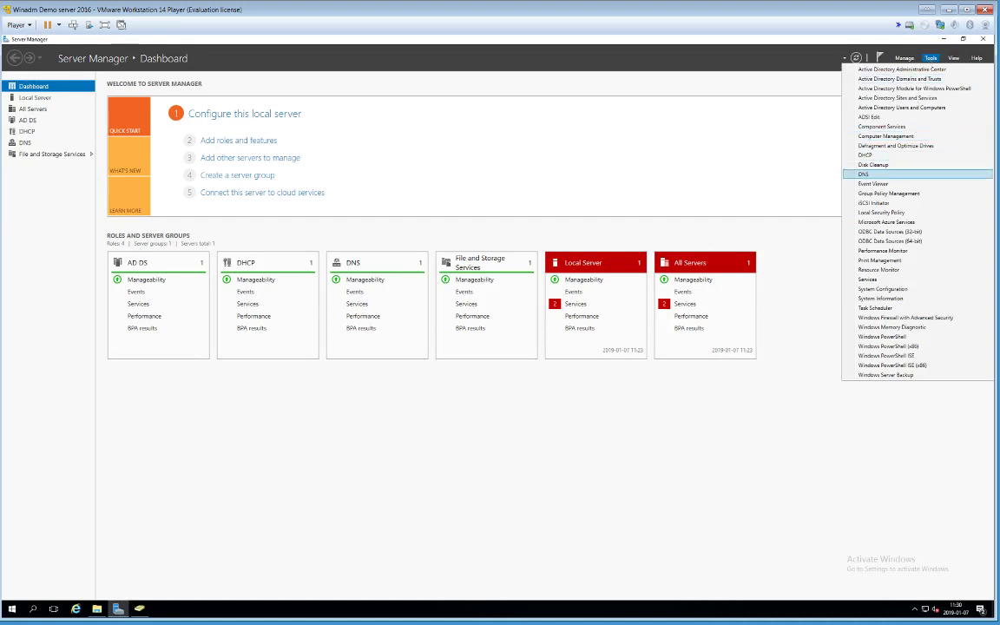
click(867, 174)
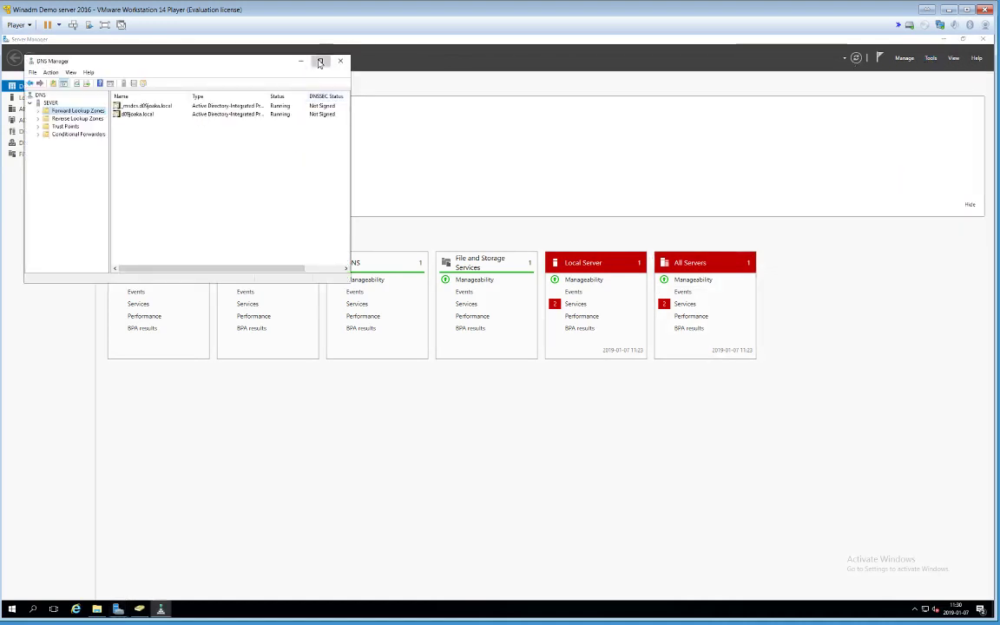
click(320, 61)
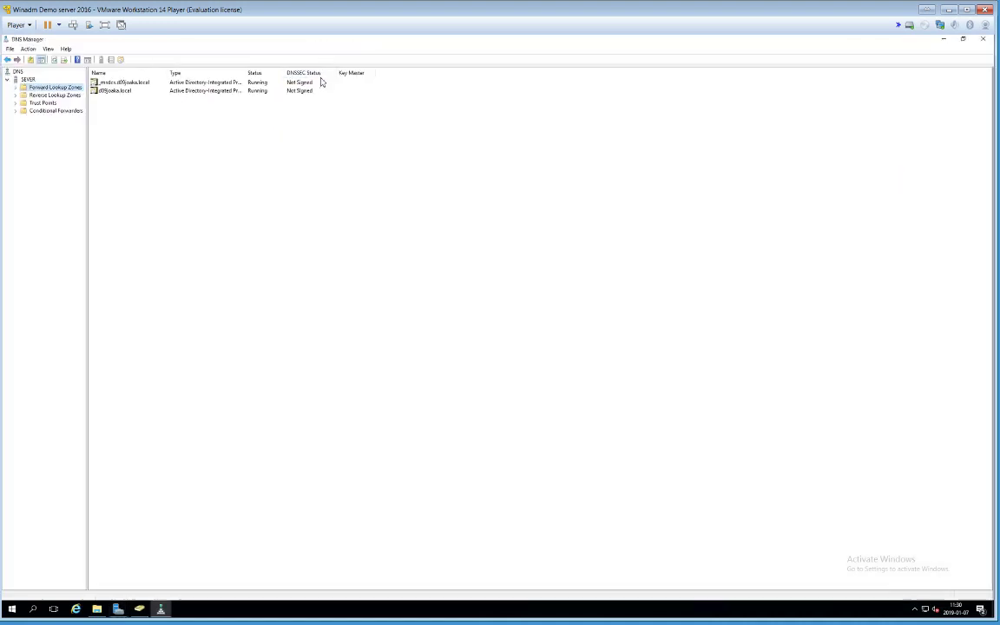
click(17, 87)
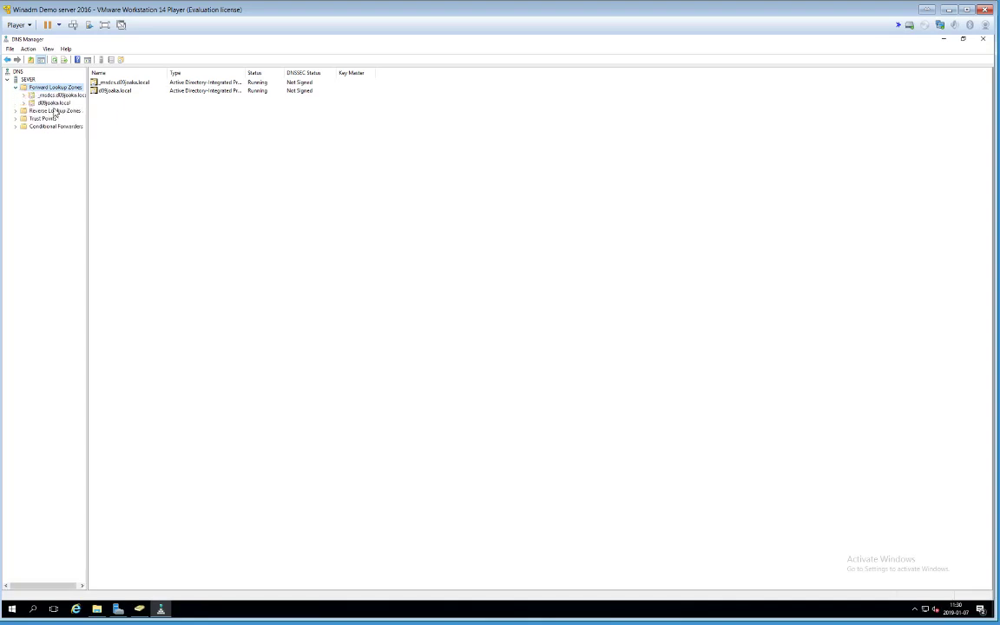
click(52, 102)
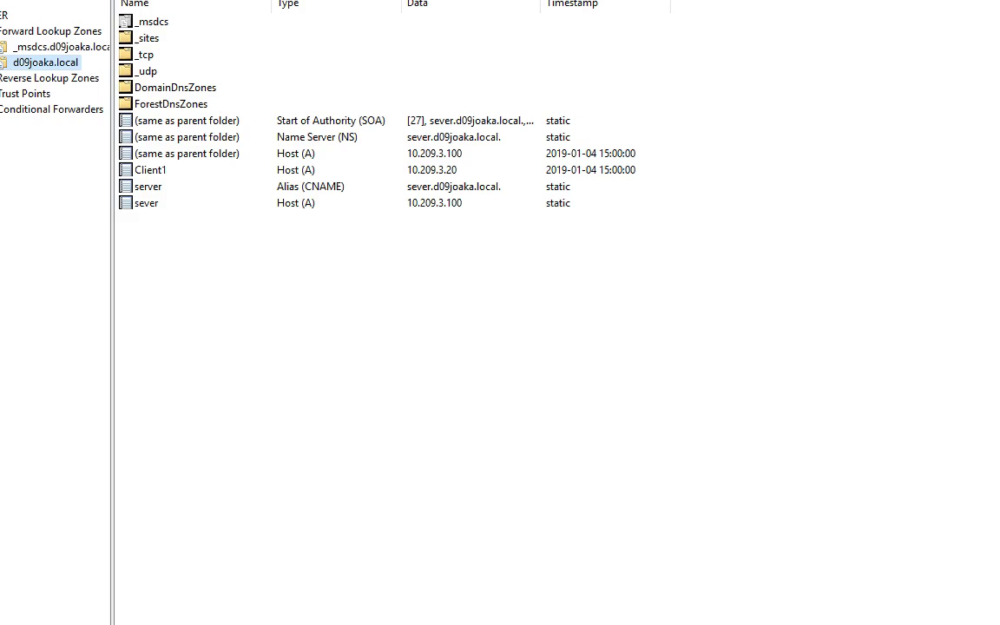
Create a CNAME record 'files' pointing to sever.d09joaka.local in the d09joaka.local zone
right_click(287, 313)
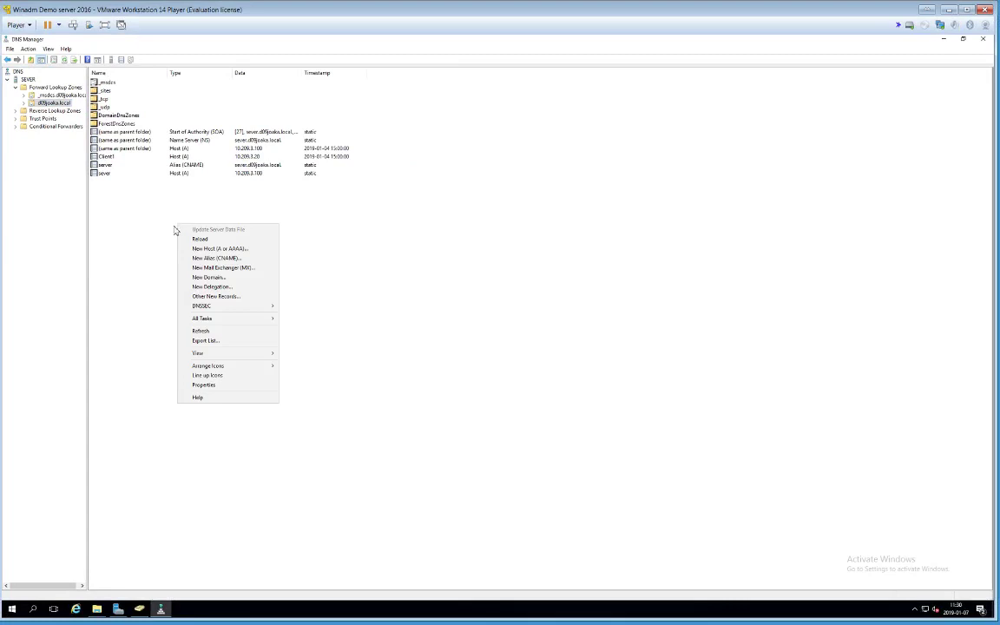
click(227, 258)
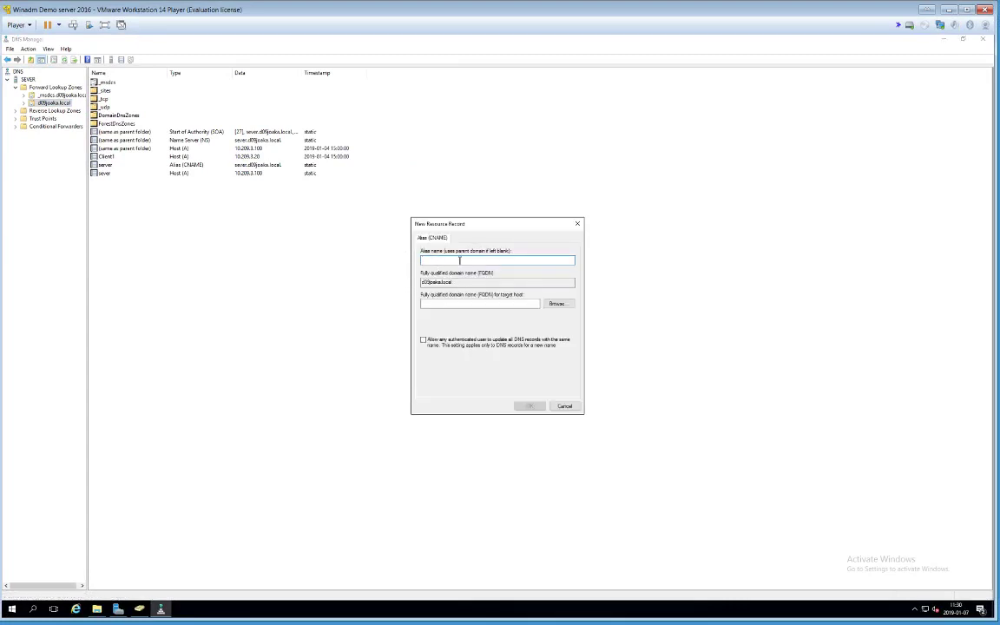
text(files)
click(447, 304)
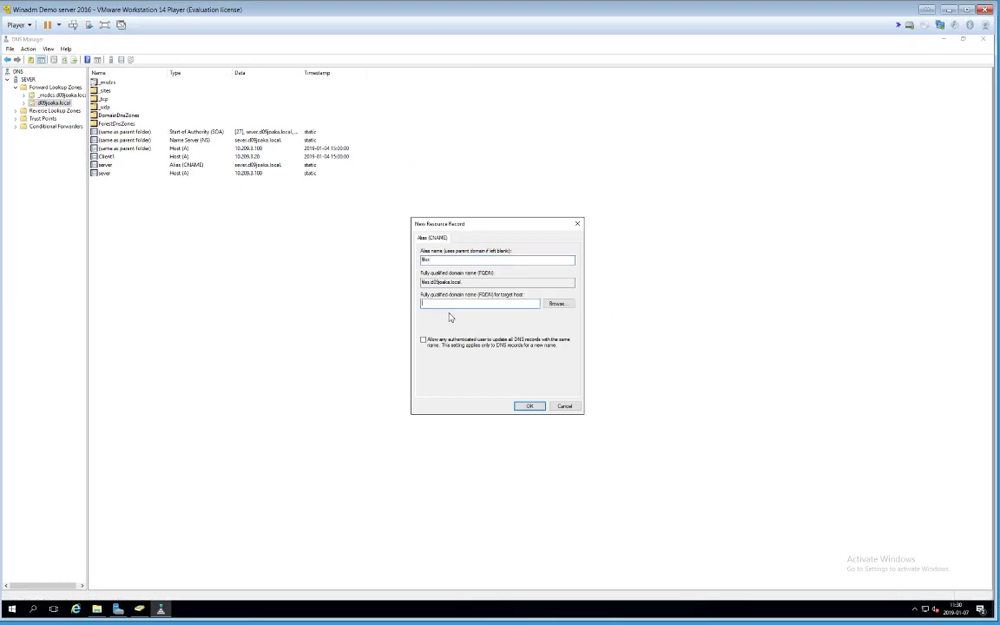
text(sever.d09joaka.local)
click(529, 406)
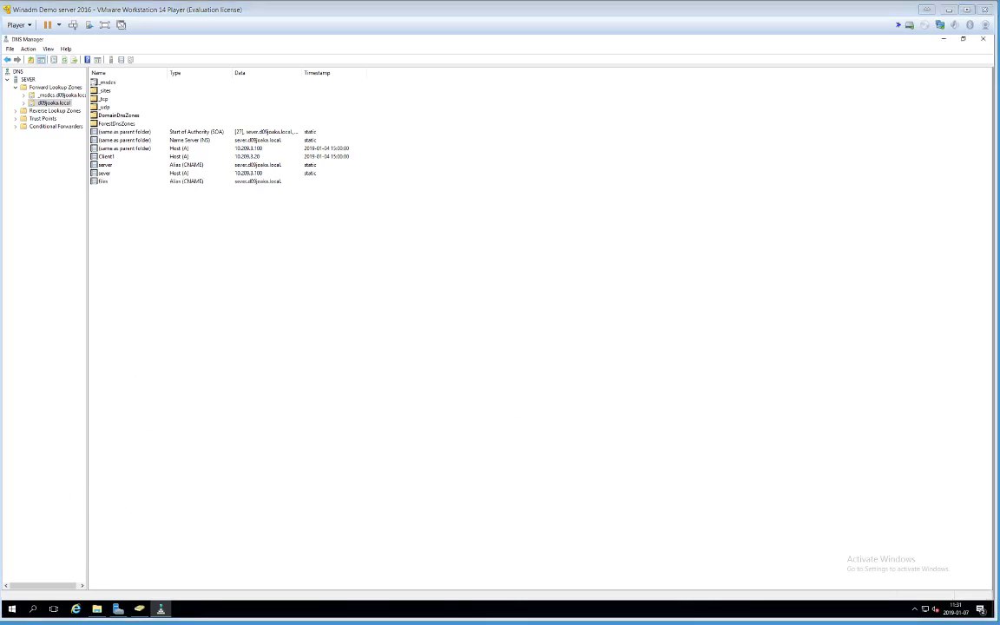
Sign in to the Windows 10 VM with the account password
click(464, 270)
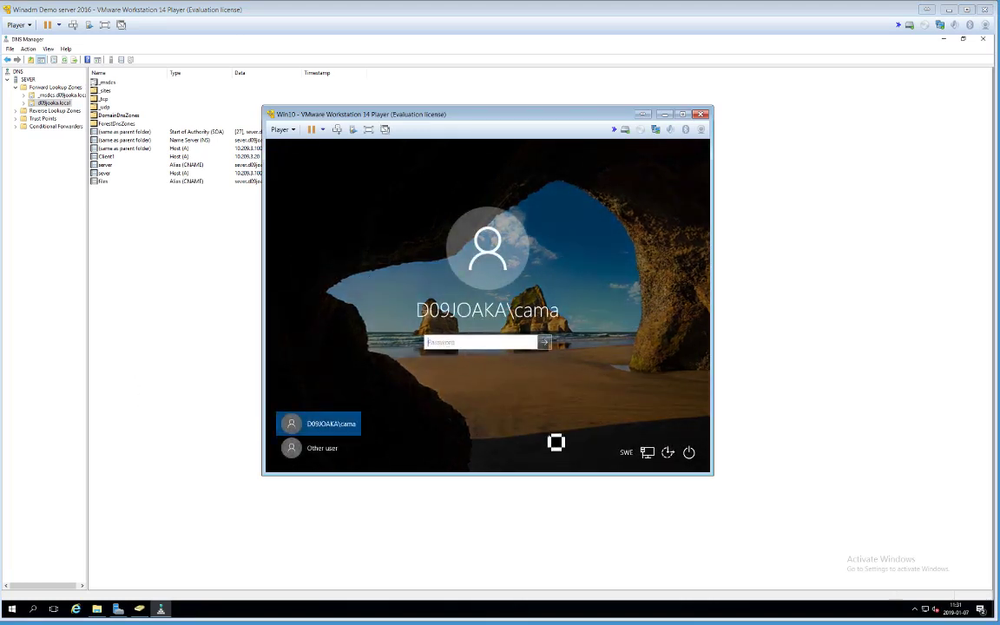
key(Return)
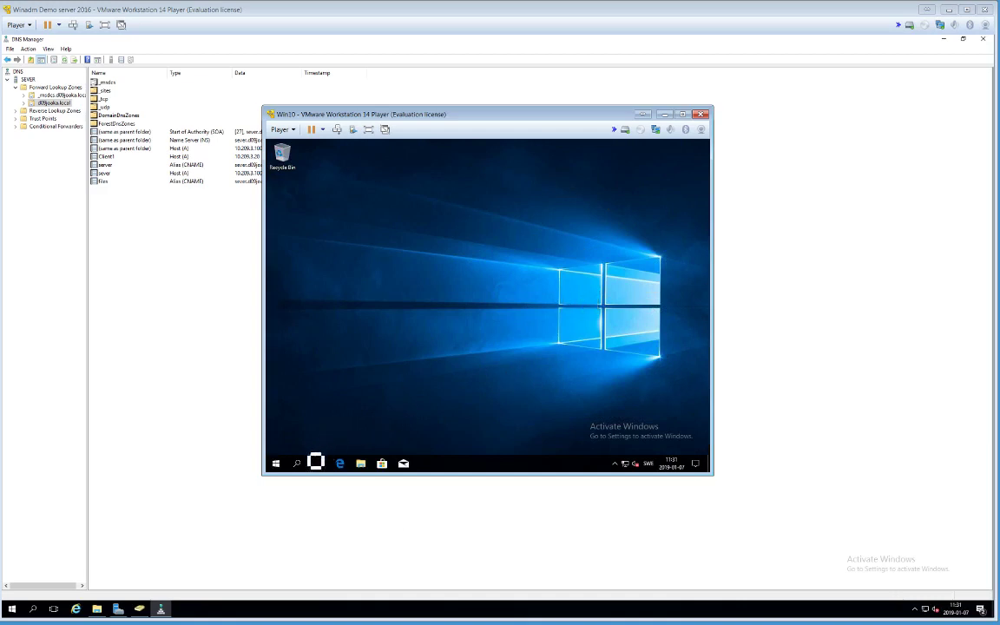
Run 'nslookup files' in Command Prompt to confirm it resolves to 10.209.3.100
click(297, 462)
text(cmd)
key(Return)
key(Return)
text(nslookup file)
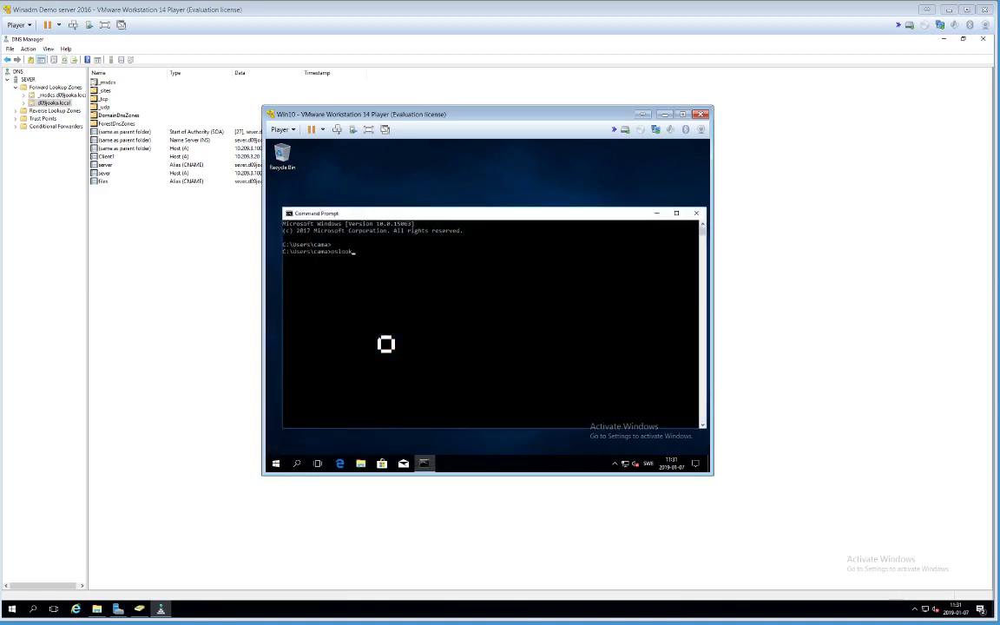
text(s)
key(Return)
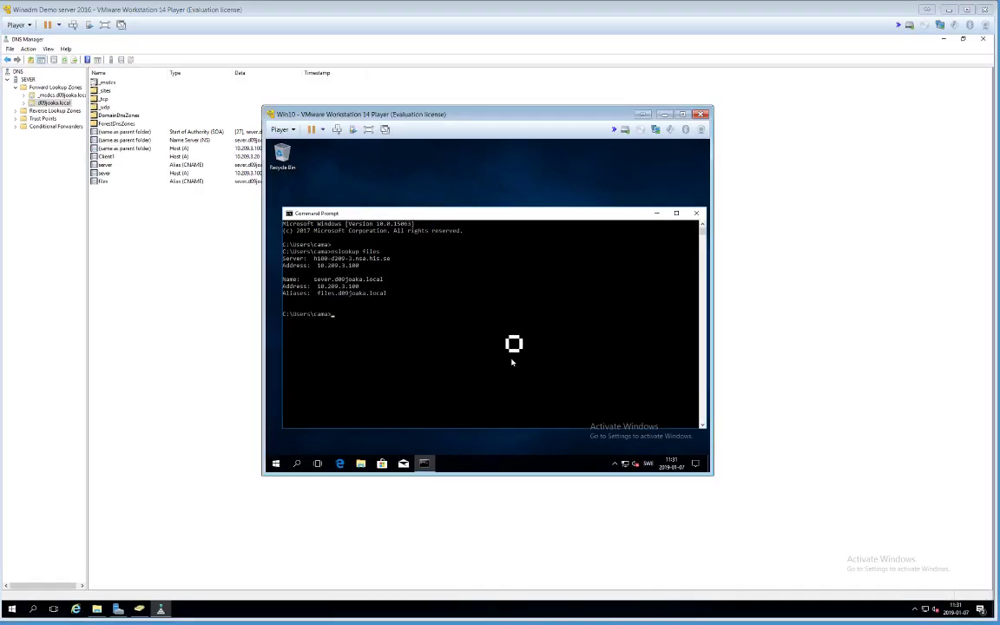
click(809, 370)
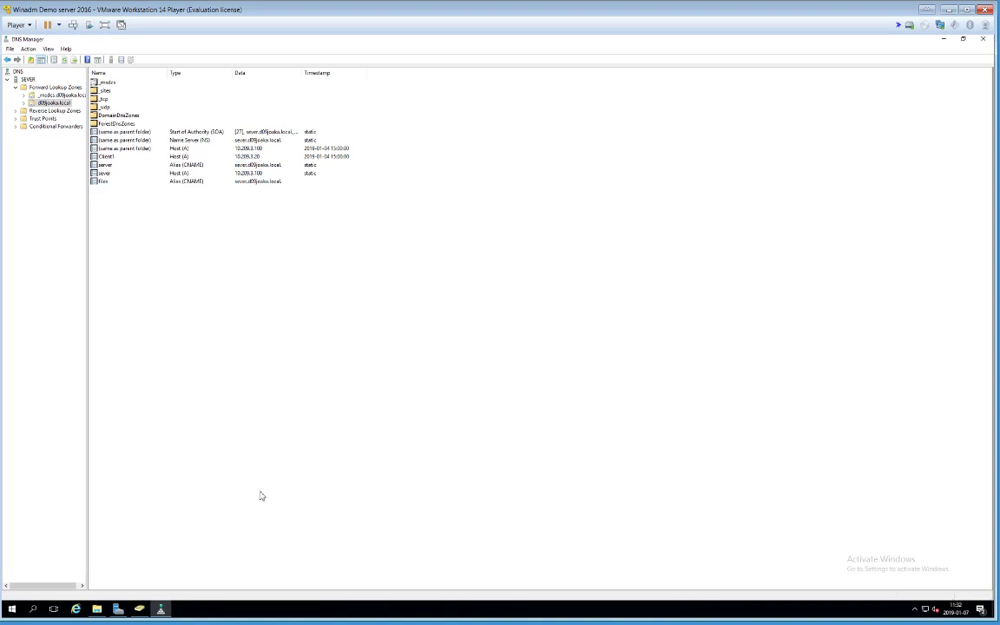
Switch back to Active Directory Users and Computers and open the empty Rule_groups OU
click(139, 608)
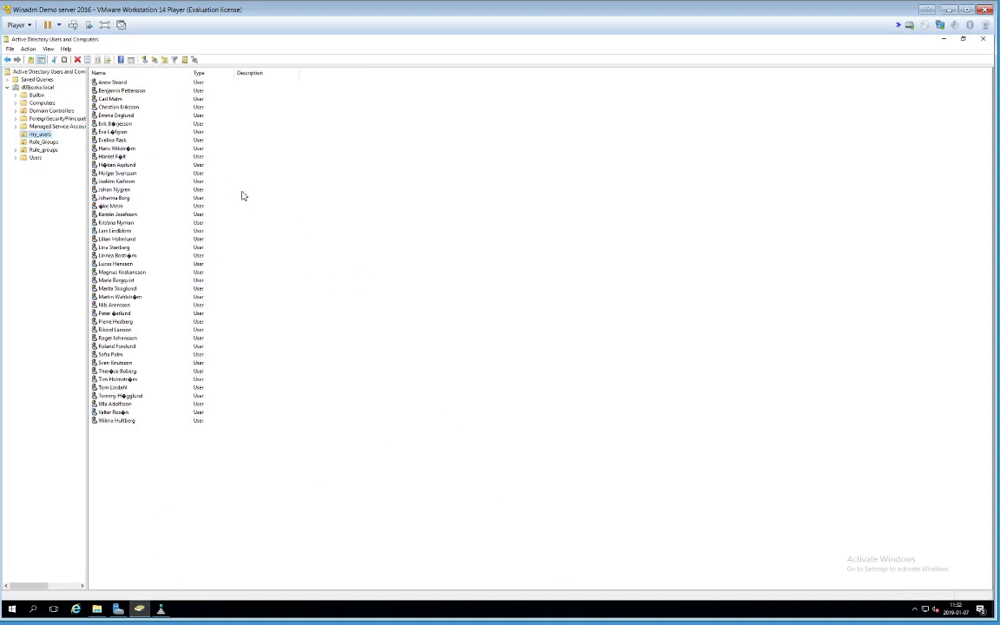
click(40, 150)
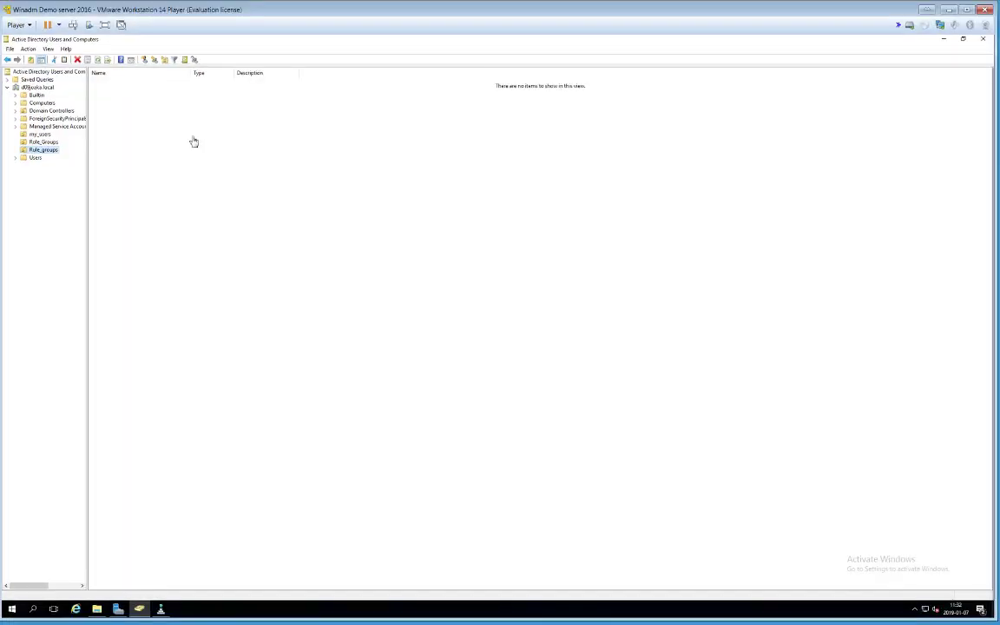
Create the global security group SHARE_ALL_RWX in Rule_groups
click(153, 60)
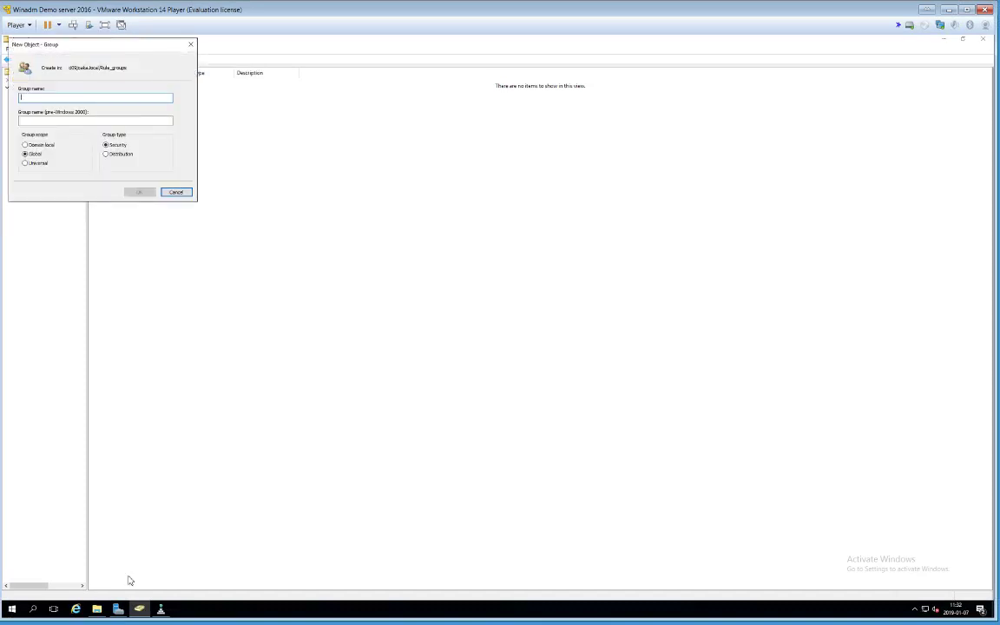
text(SHARE)
text(_ALL)
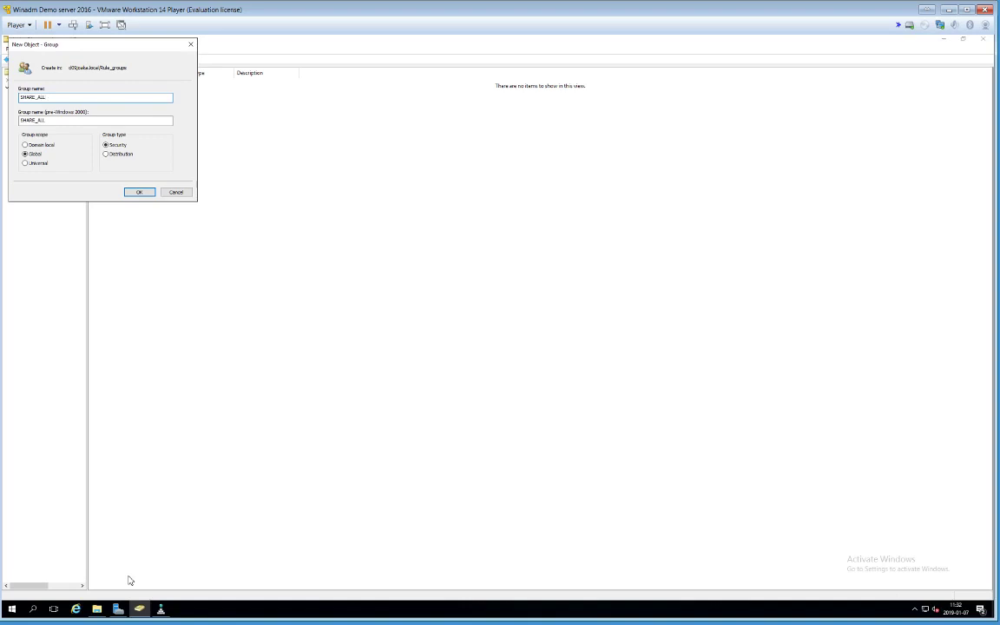
text(_)
text(RE)
click(138, 192)
Open Role_Groups and select all six groups, Executives through SALES
click(169, 209)
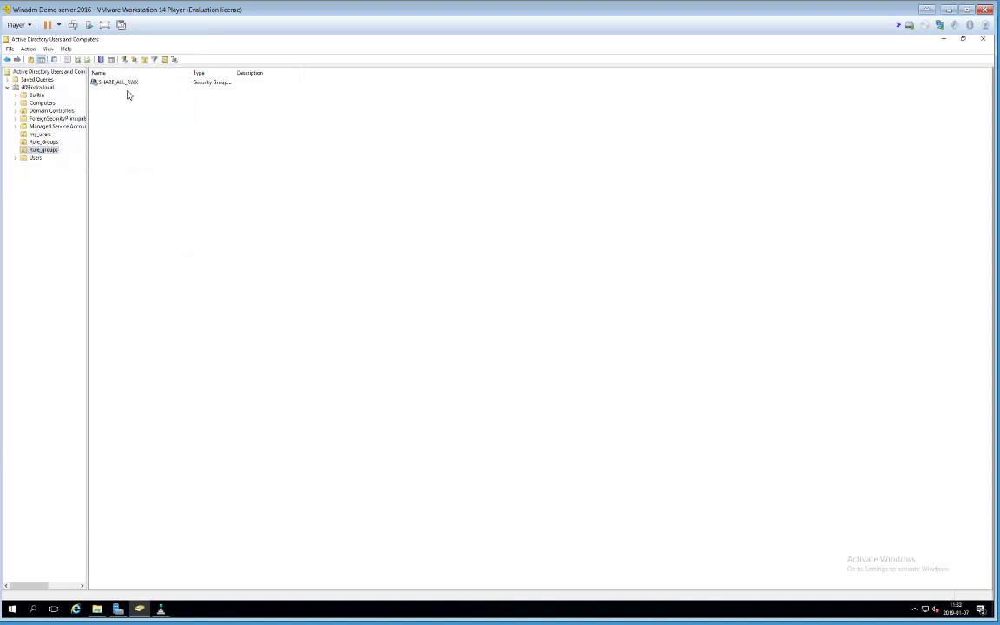
click(43, 142)
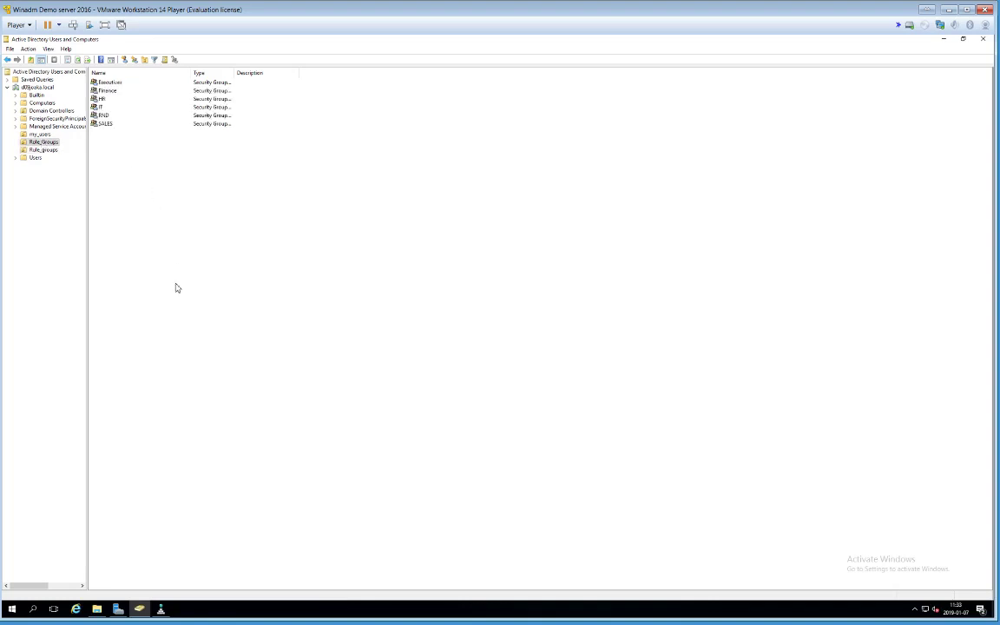
drag(126, 191, 93, 75)
Add the six selected role groups to the SHARE_ALL_RWX group
right_click(110, 103)
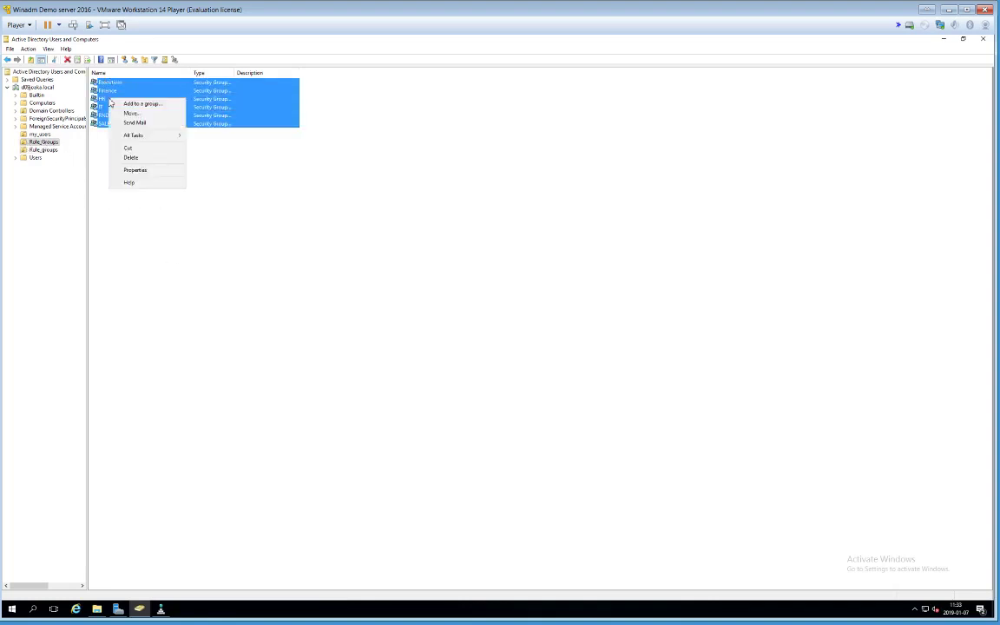
click(139, 103)
text(all)
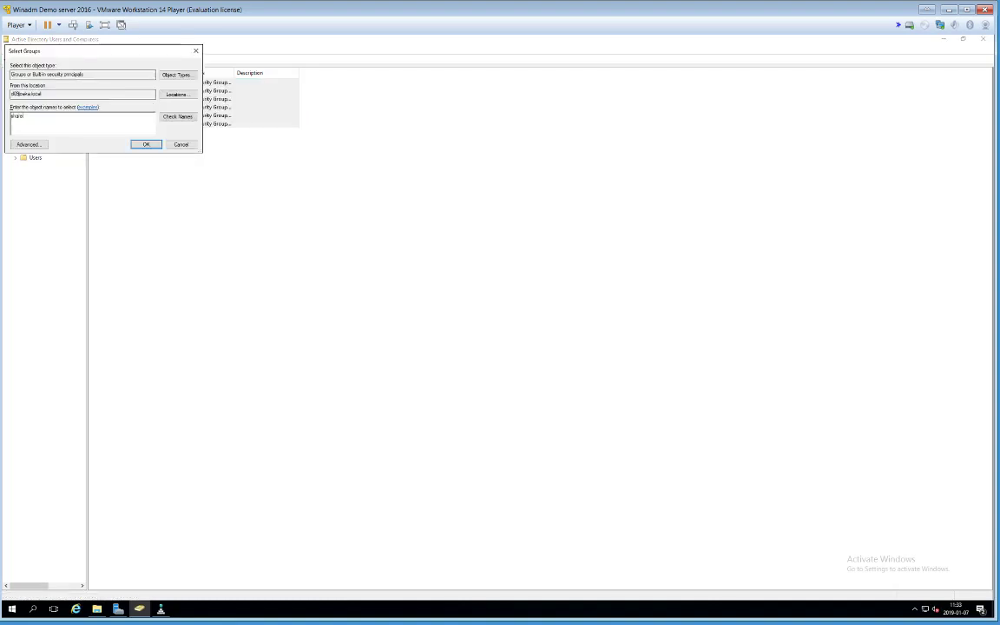
key(Return)
click(566, 353)
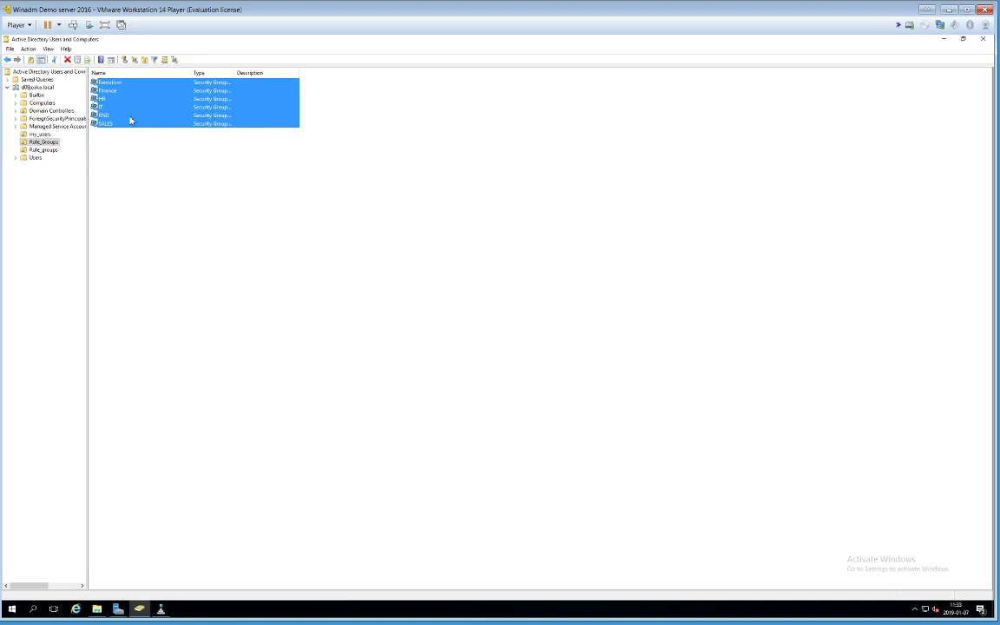
Check SHARE_ALL_RWX's Members tab to verify all six role groups are listed
click(146, 160)
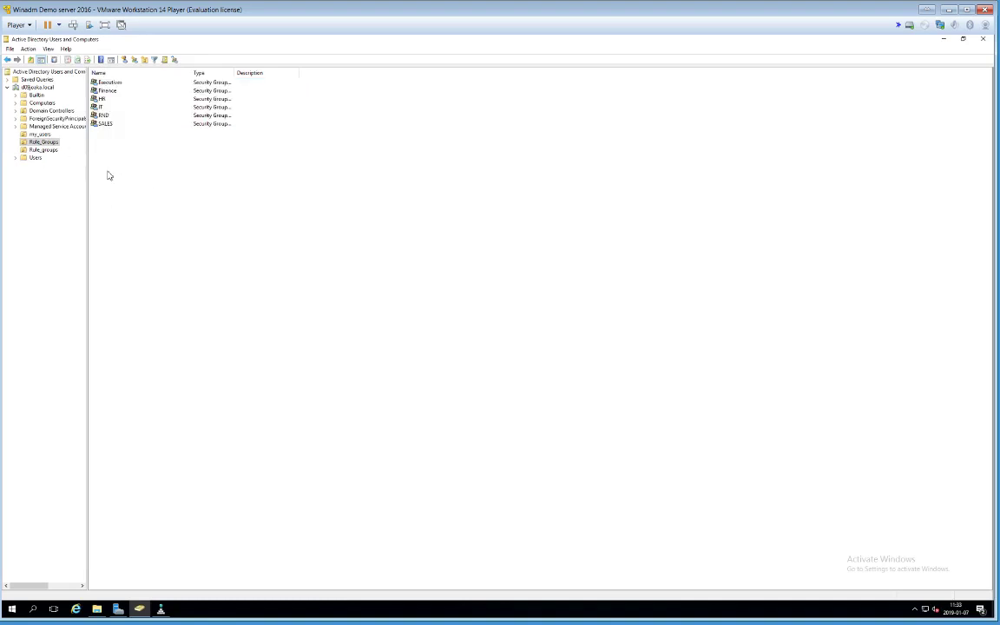
click(44, 150)
double_click(118, 84)
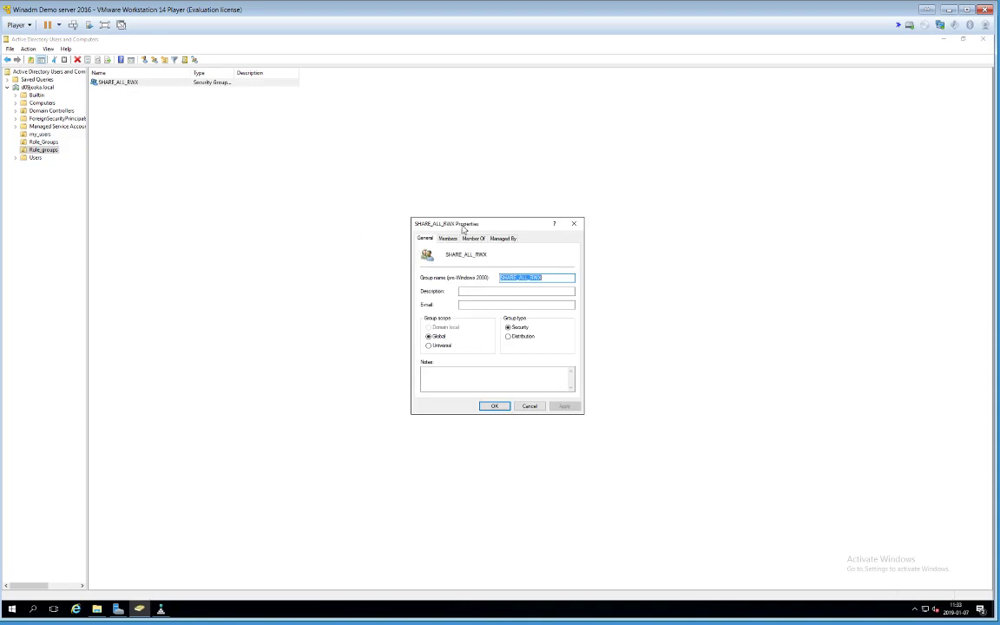
click(447, 239)
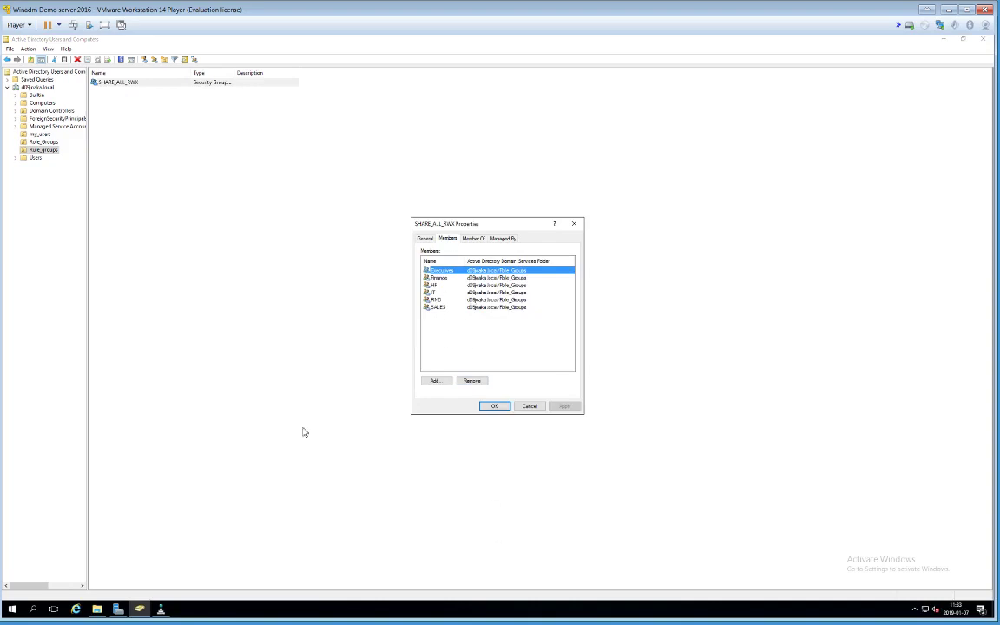
click(574, 223)
click(96, 608)
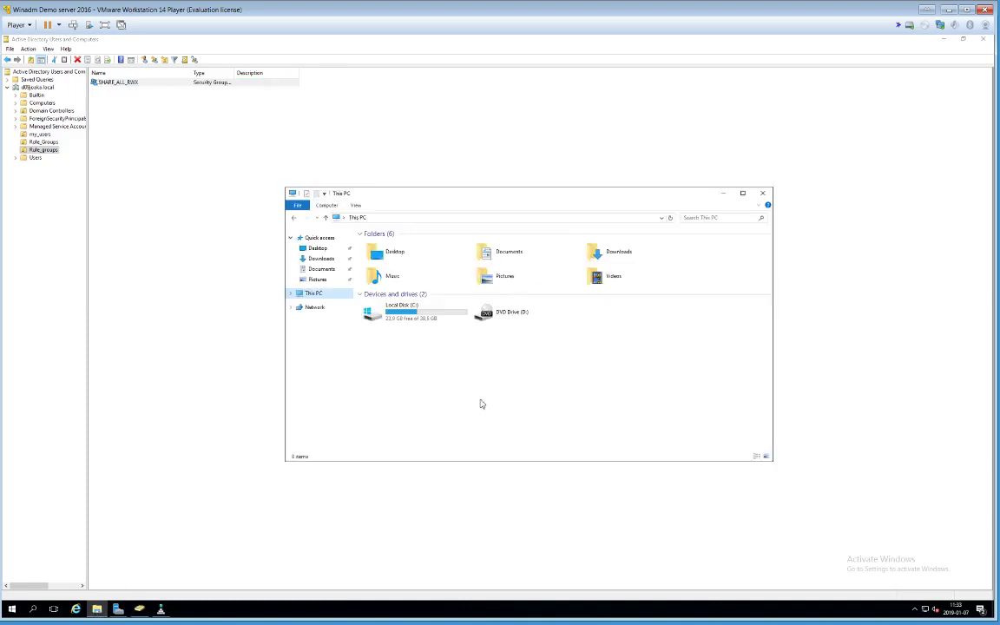
Create a new folder named Shares on Local Disk (C:)
double_click(408, 311)
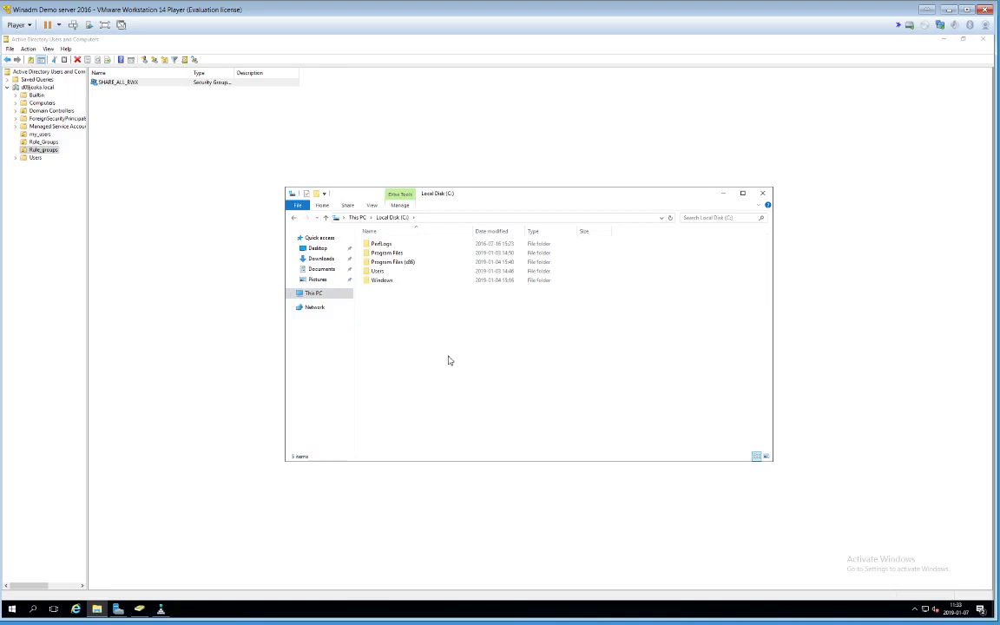
right_click(440, 347)
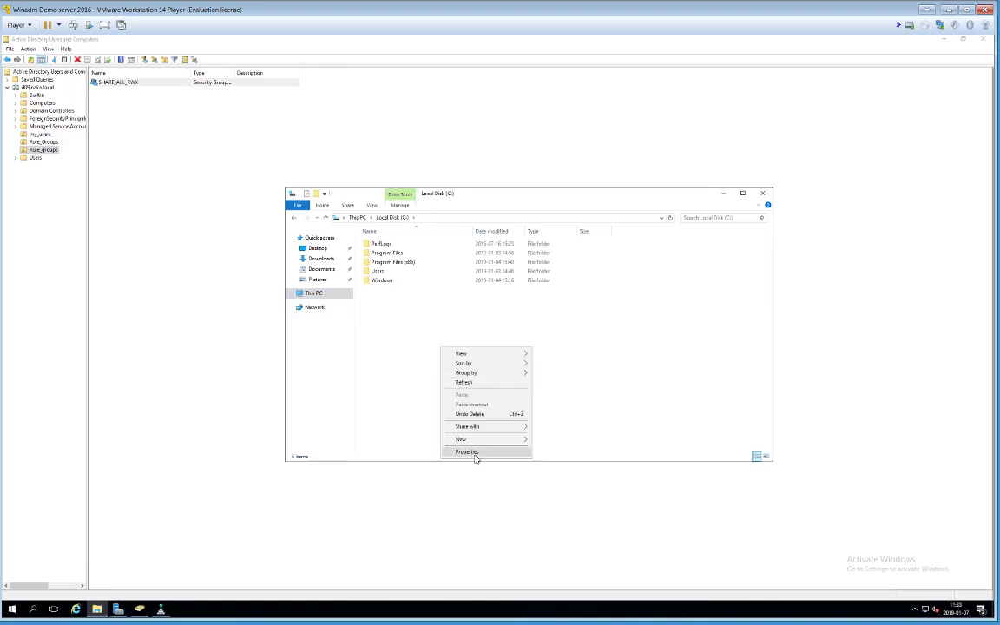
mouse_move(476, 440)
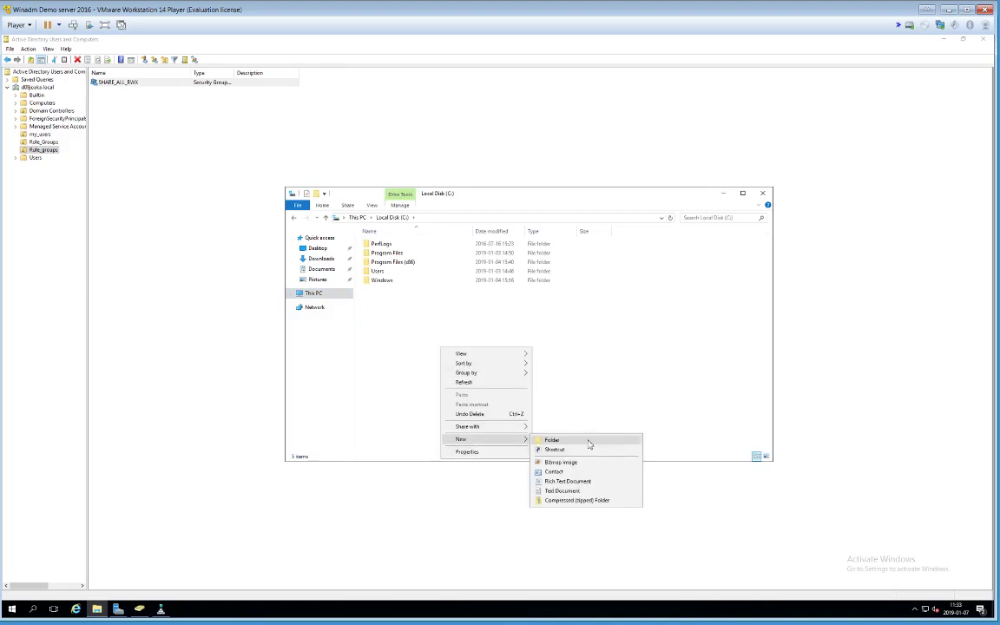
click(552, 439)
text(Shares)
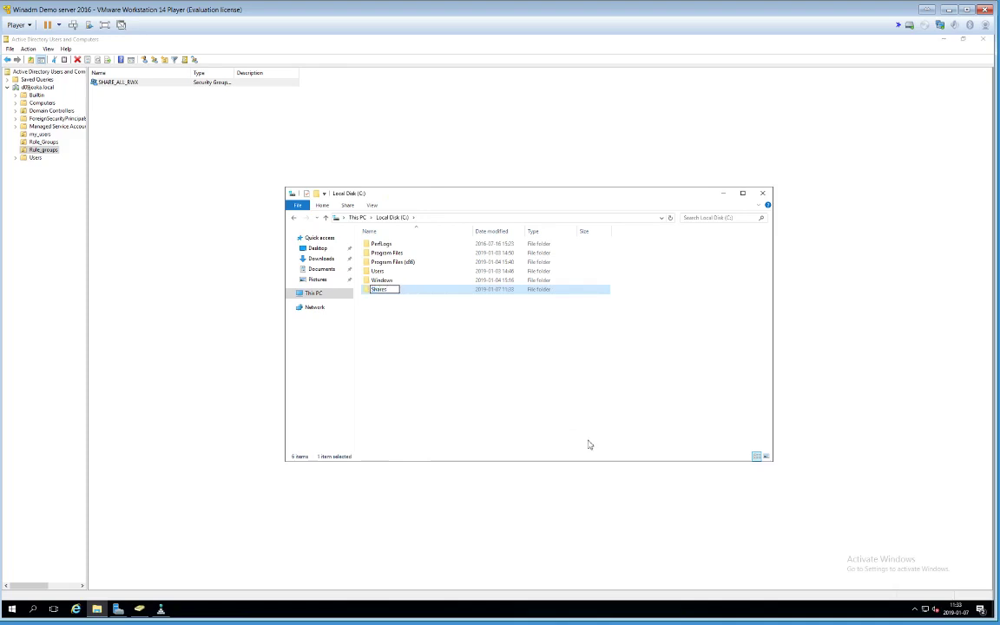
key(Return)
key(Return)
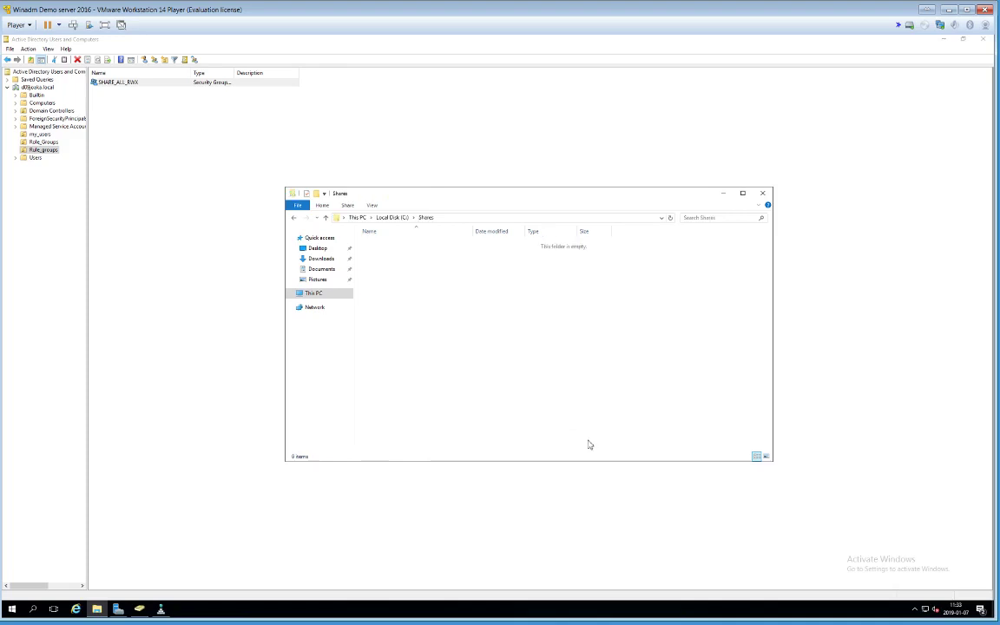
Create a folder named ALL inside C:\Shares
right_click(421, 268)
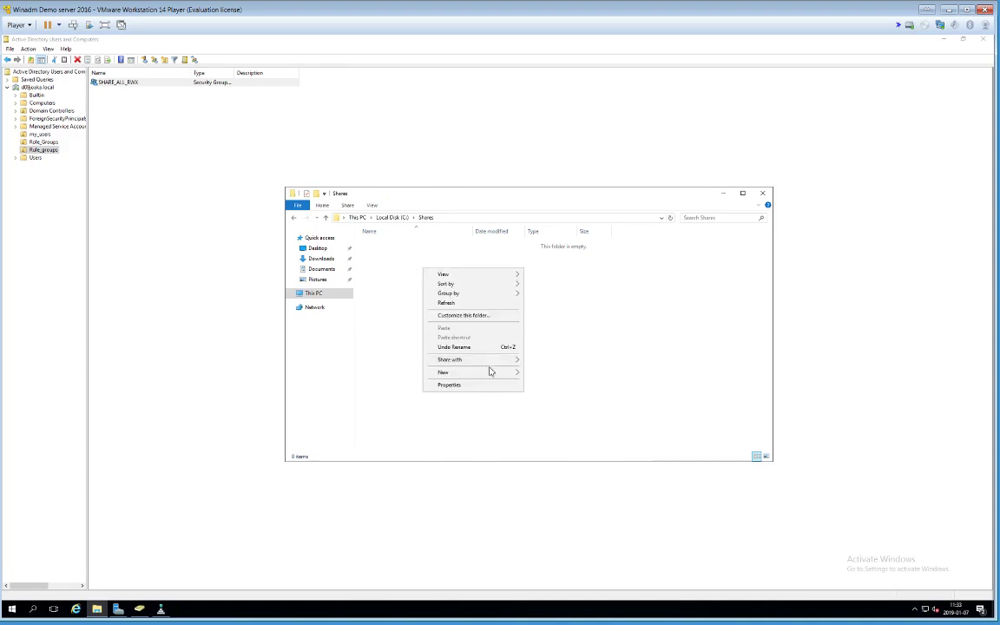
mouse_move(493, 372)
click(545, 373)
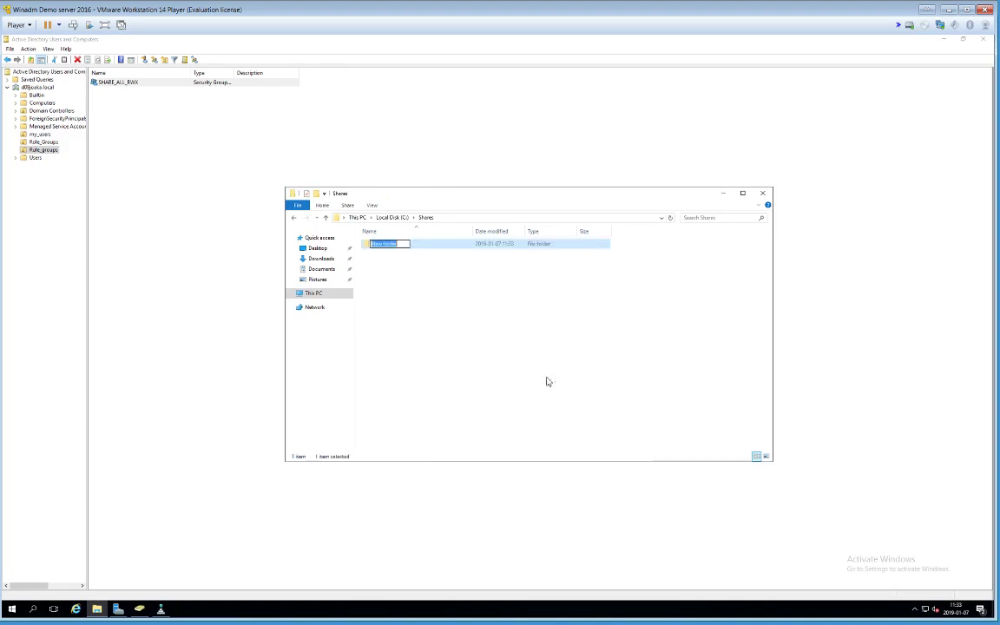
text(ALL)
key(Return)
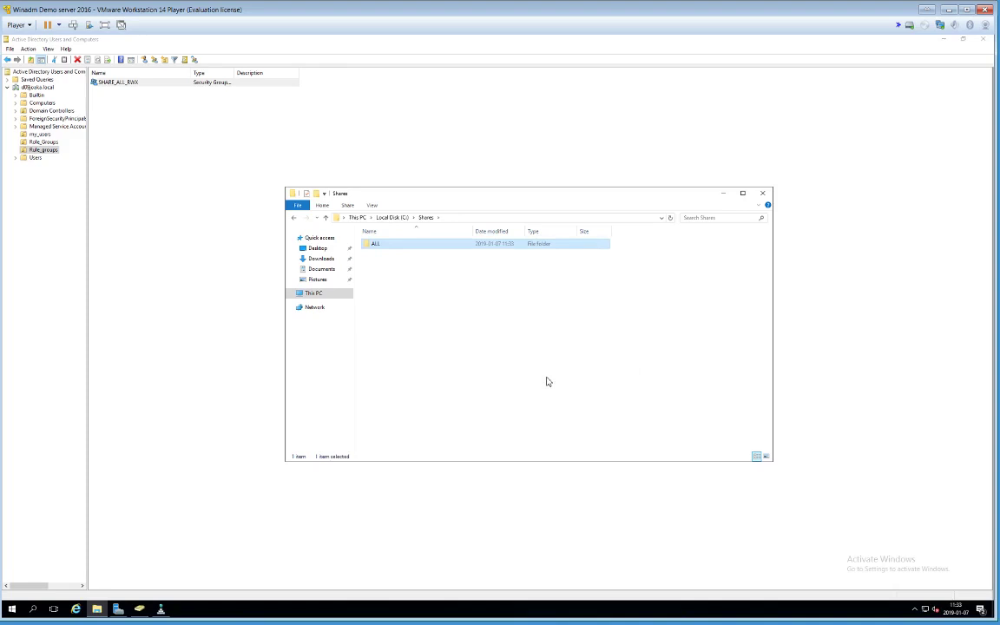
click(469, 337)
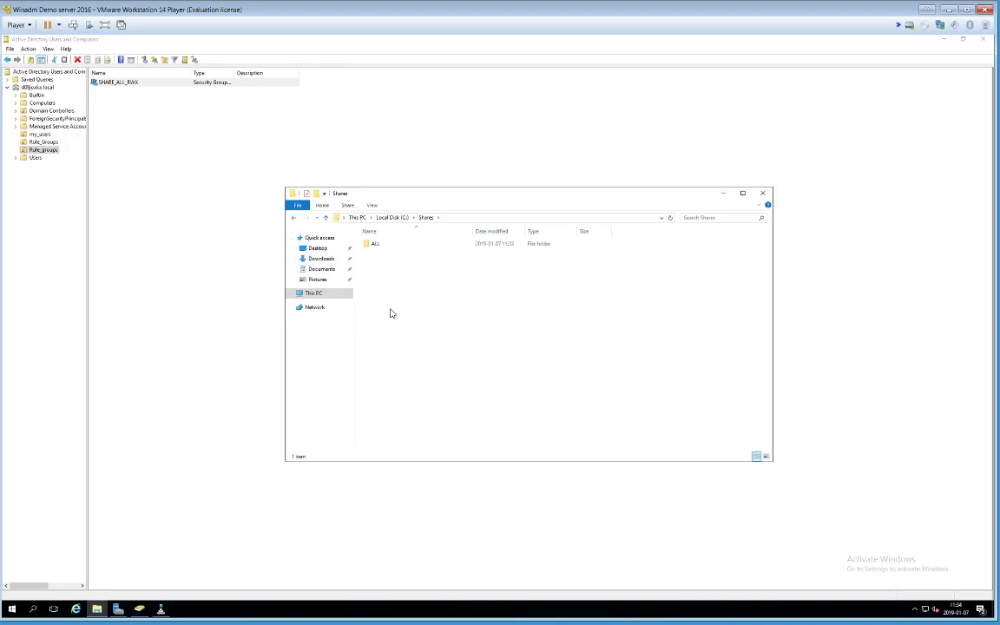
Turn on Advanced Sharing for the ALL folder with share name ALL
right_click(376, 248)
click(439, 402)
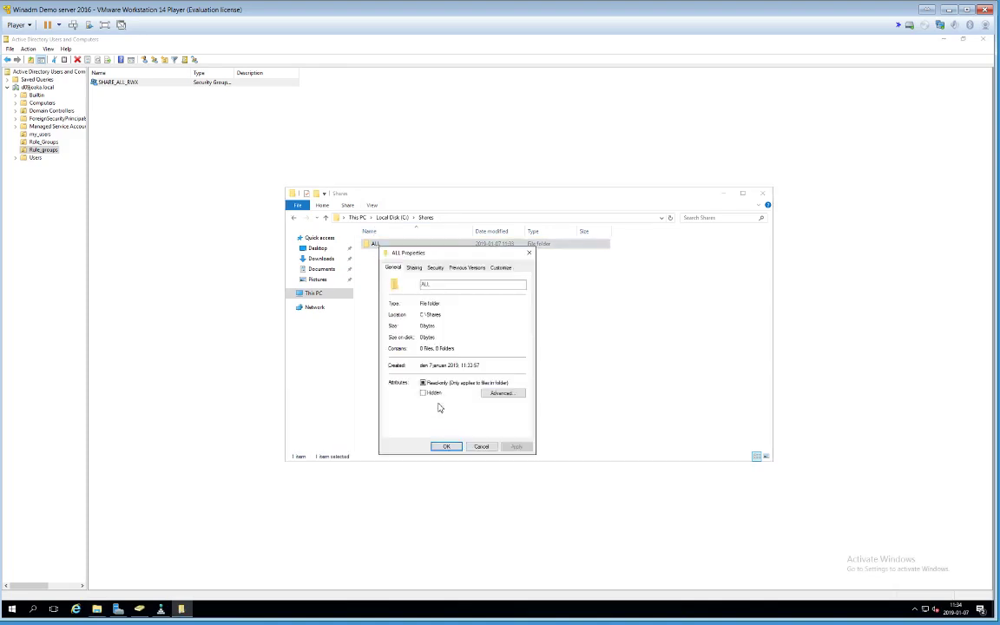
click(414, 267)
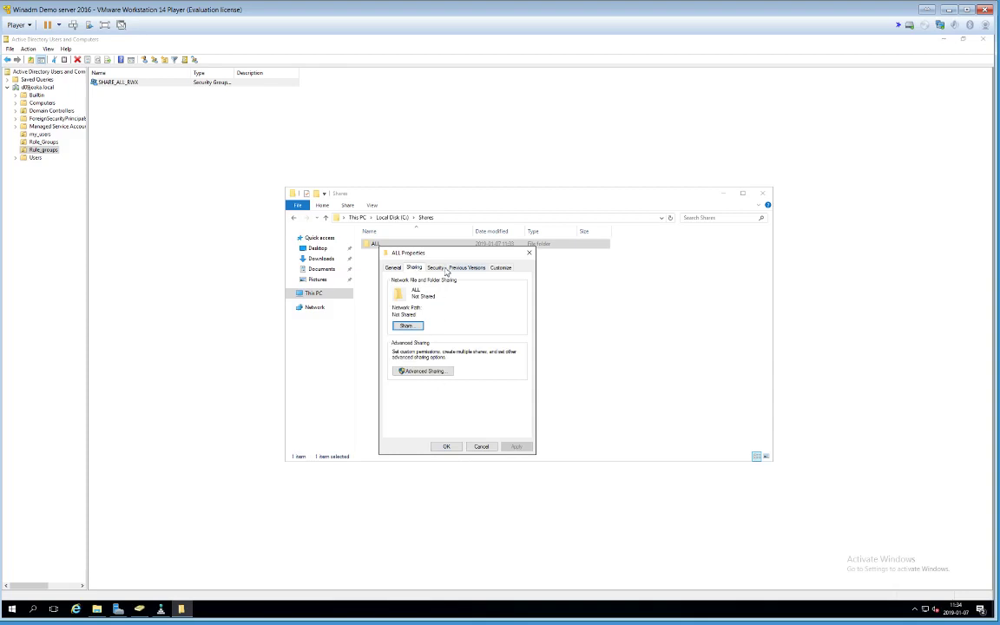
click(415, 372)
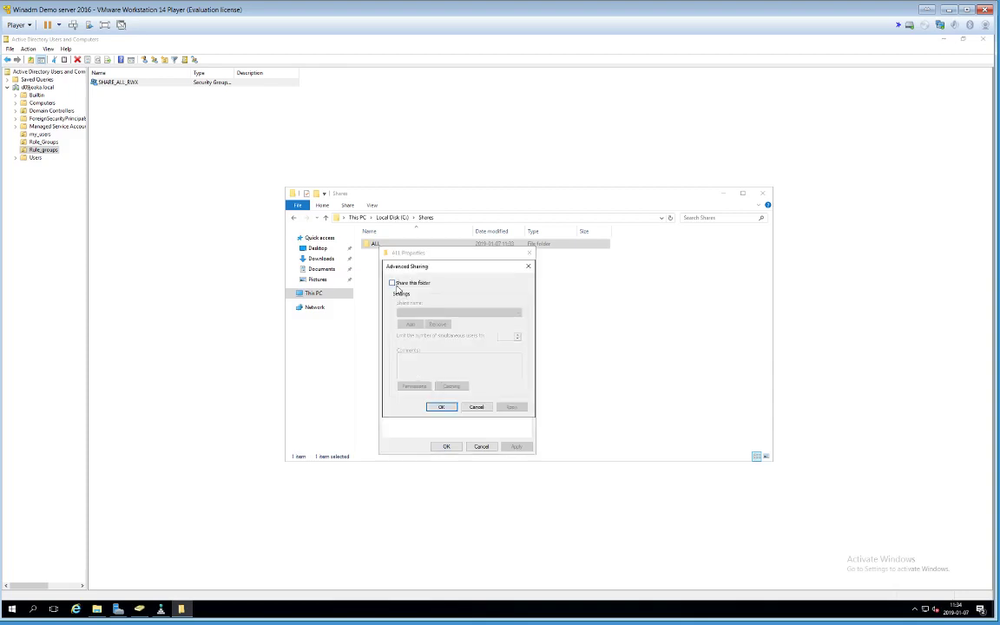
click(391, 283)
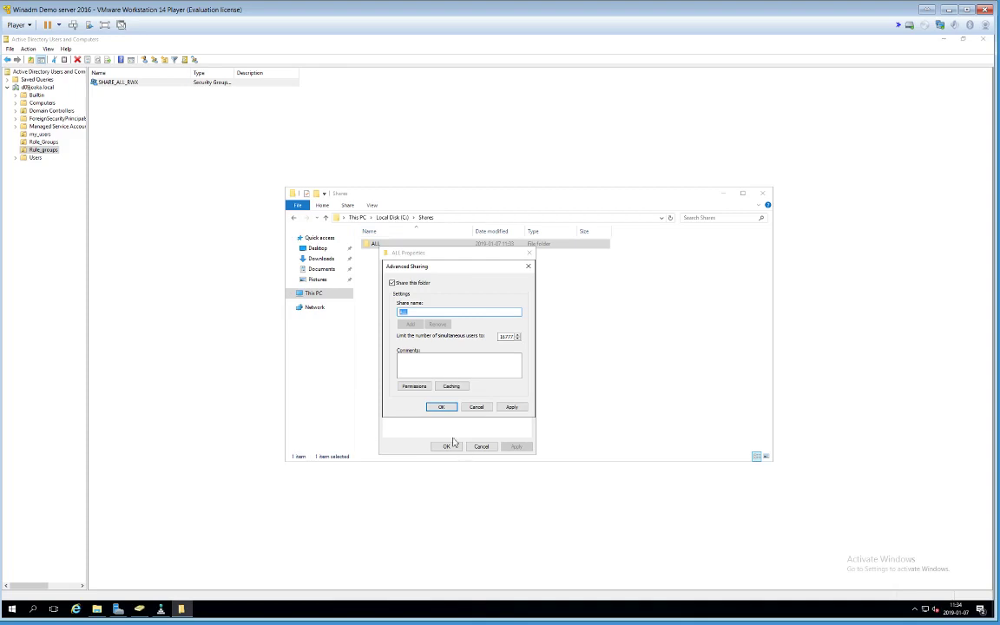
Grant Everyone Full Control share permission on ALL and apply the sharing settings
click(412, 387)
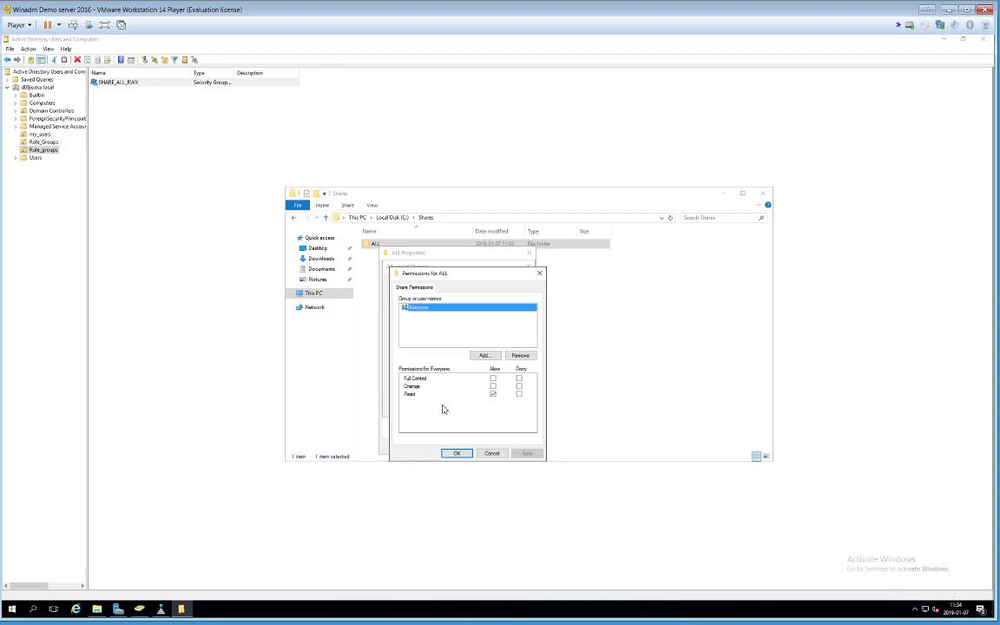
click(492, 378)
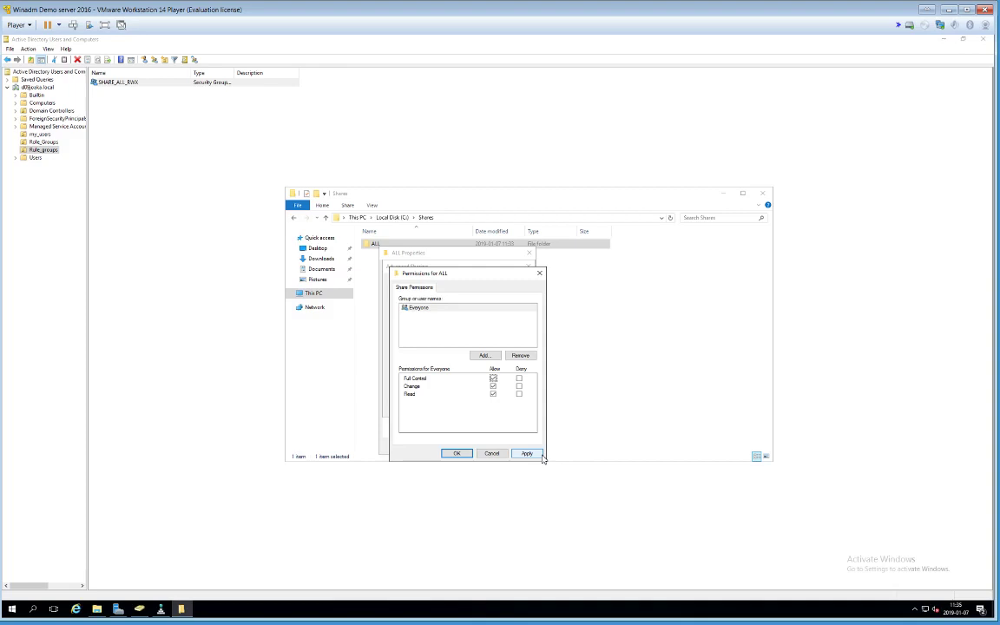
click(533, 456)
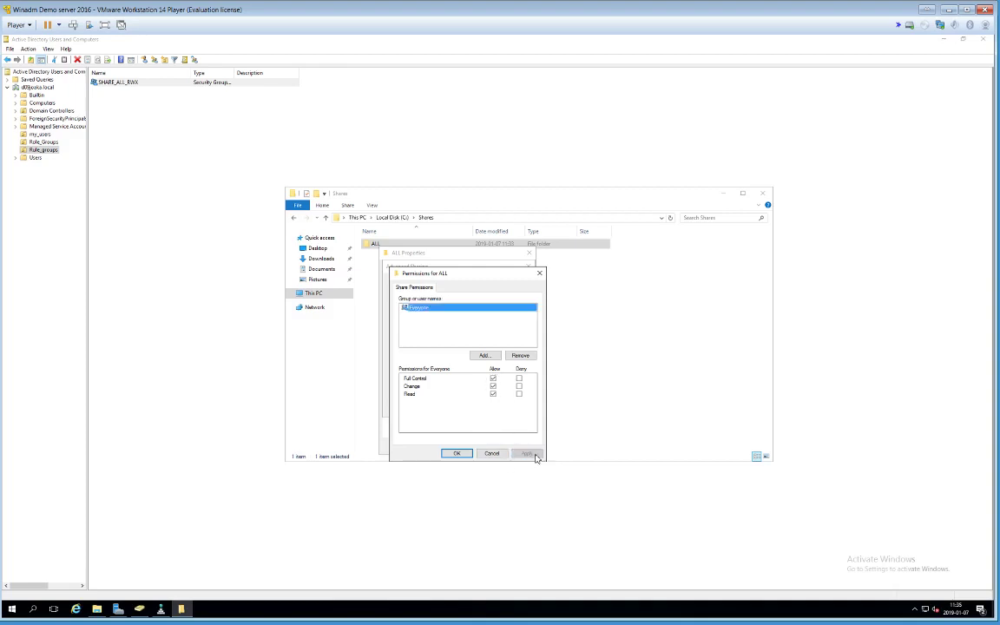
click(456, 453)
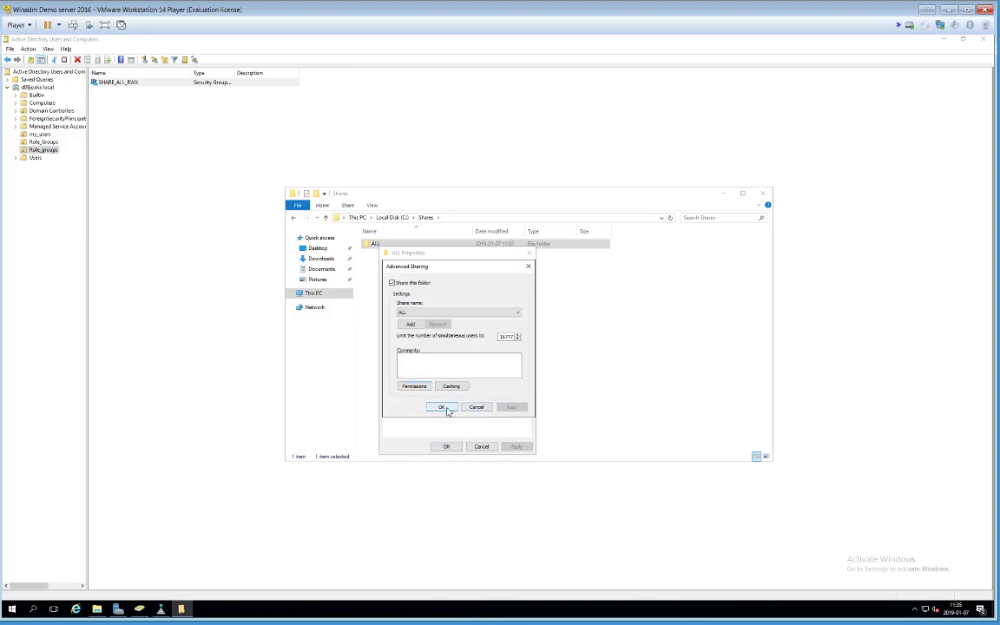
click(441, 406)
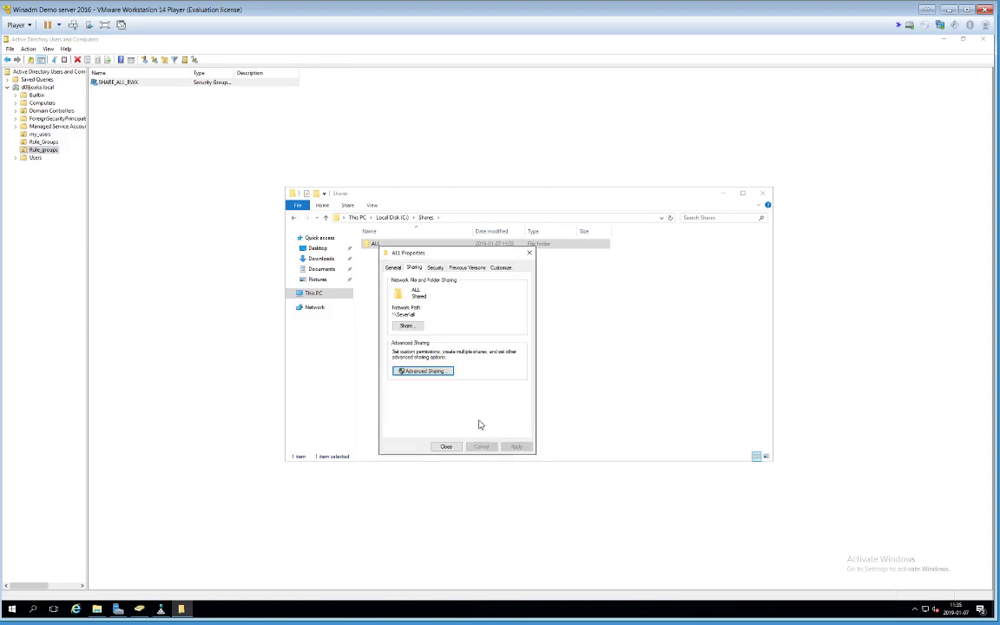
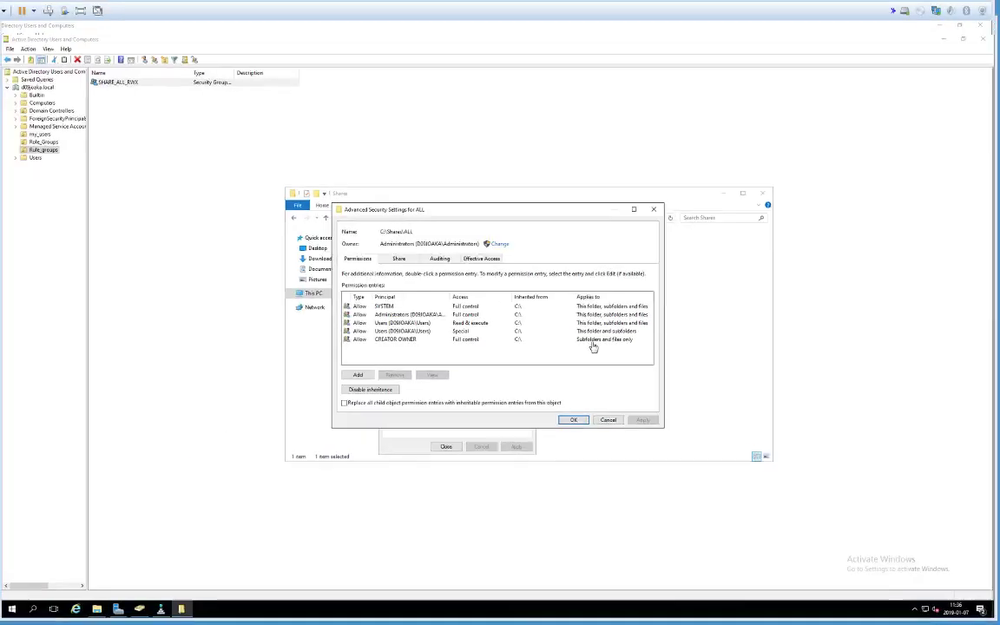
Disable inheritance on ALL, converting the inherited entries into explicit permissions
click(376, 392)
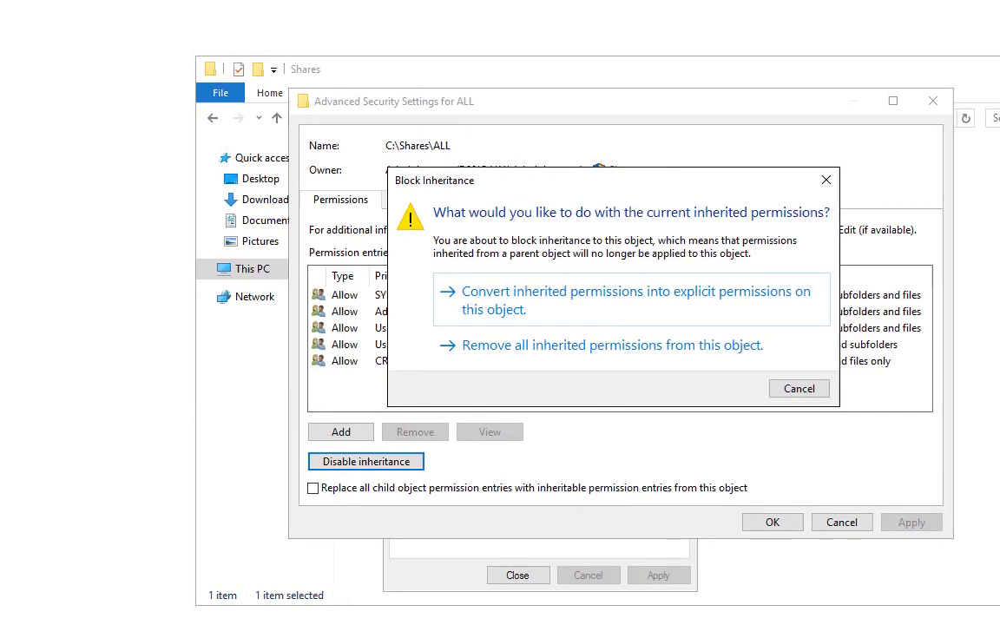
click(466, 318)
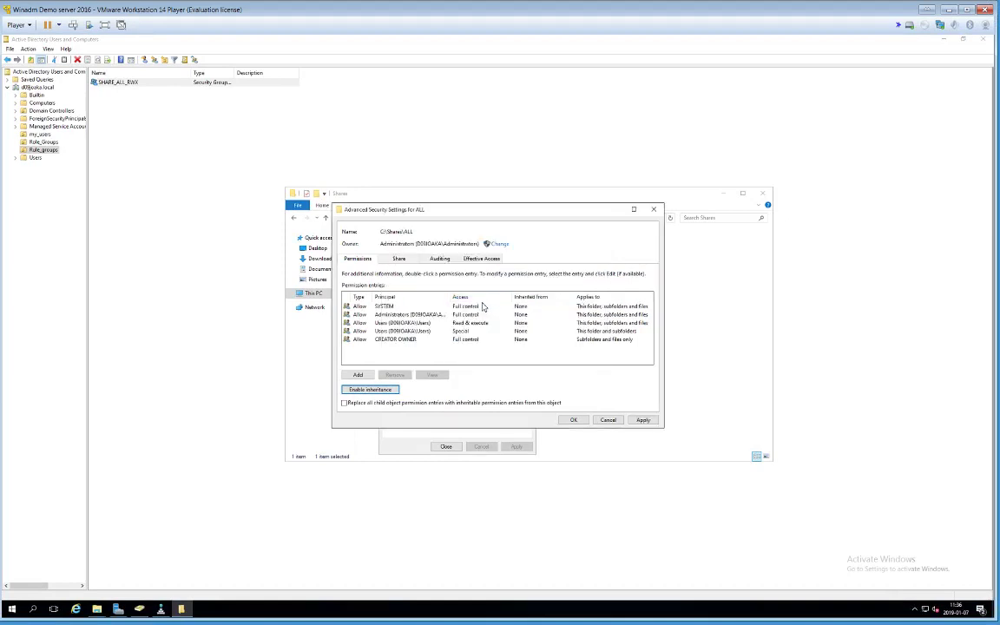
Remove both Users entries and the CREATOR OWNER entry from ALL's permission list
click(413, 312)
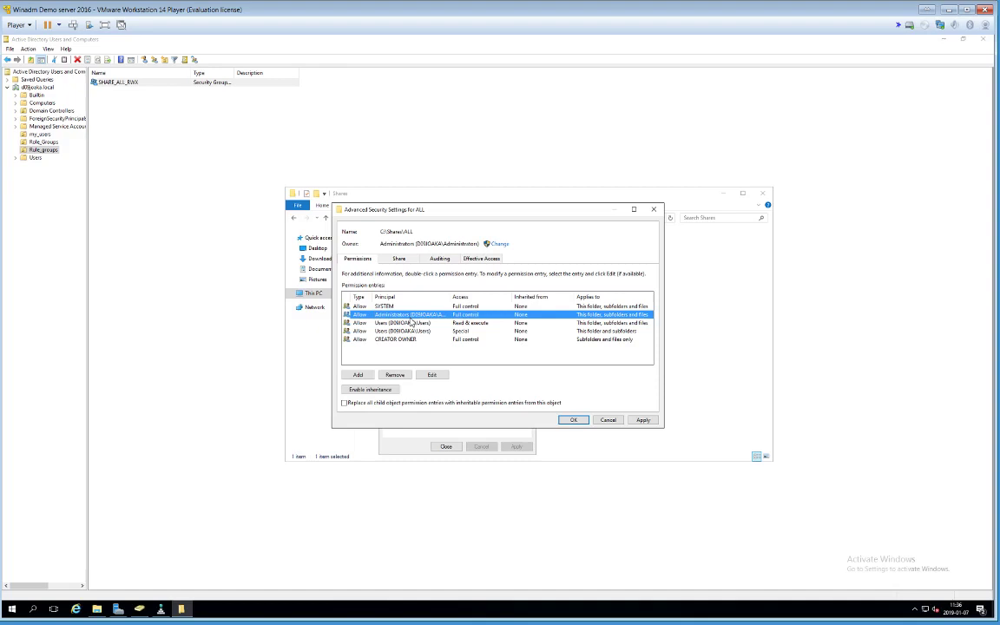
click(411, 323)
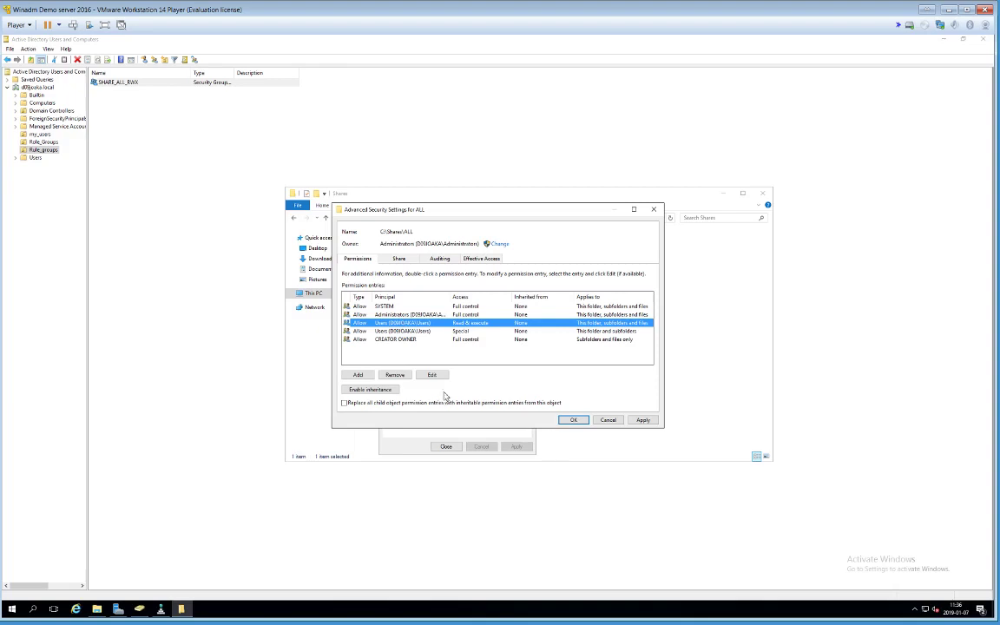
click(398, 375)
click(396, 374)
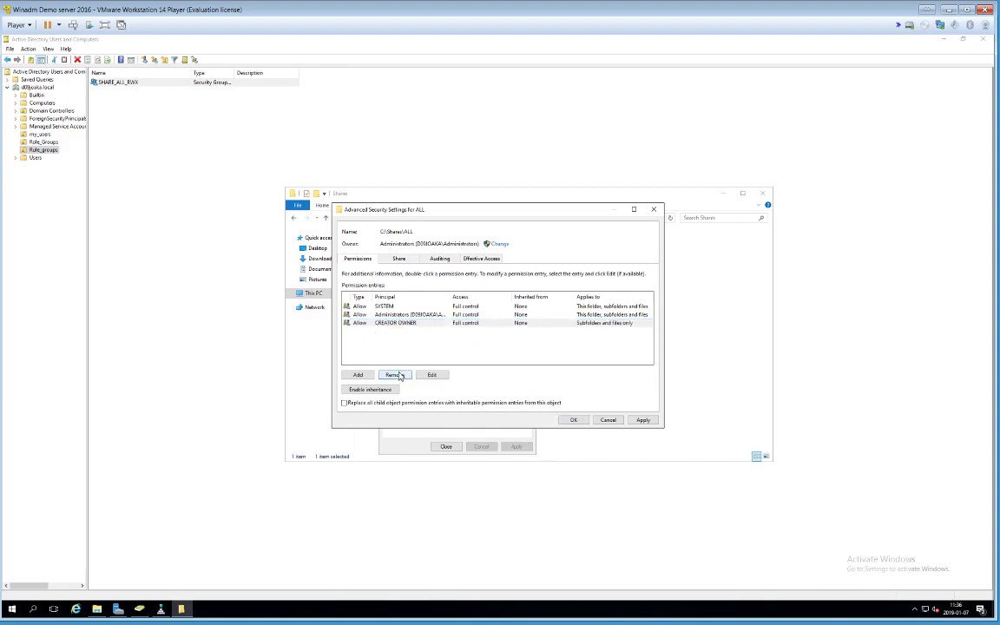
click(396, 375)
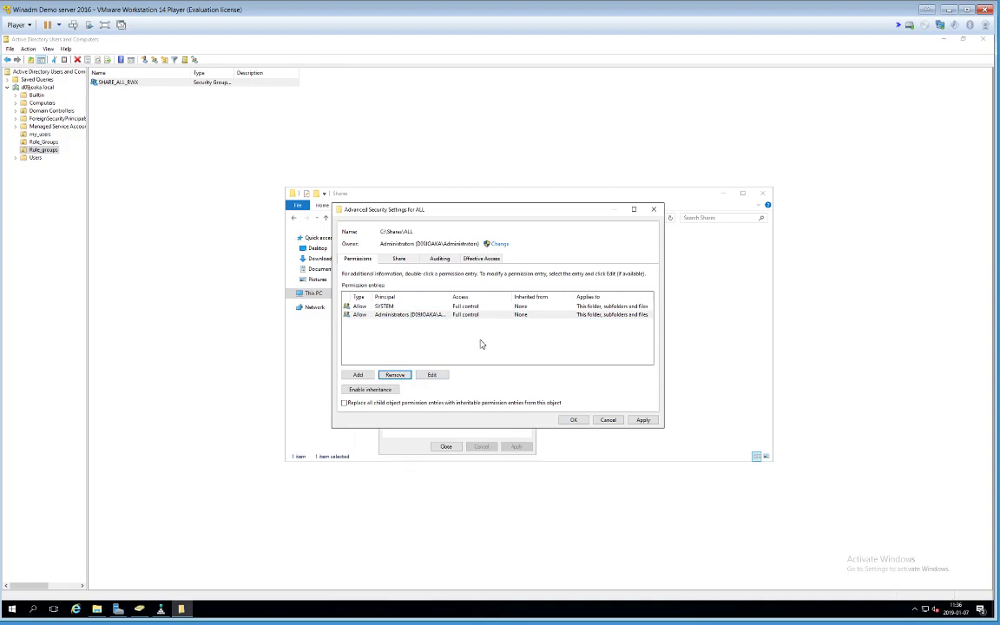
click(357, 375)
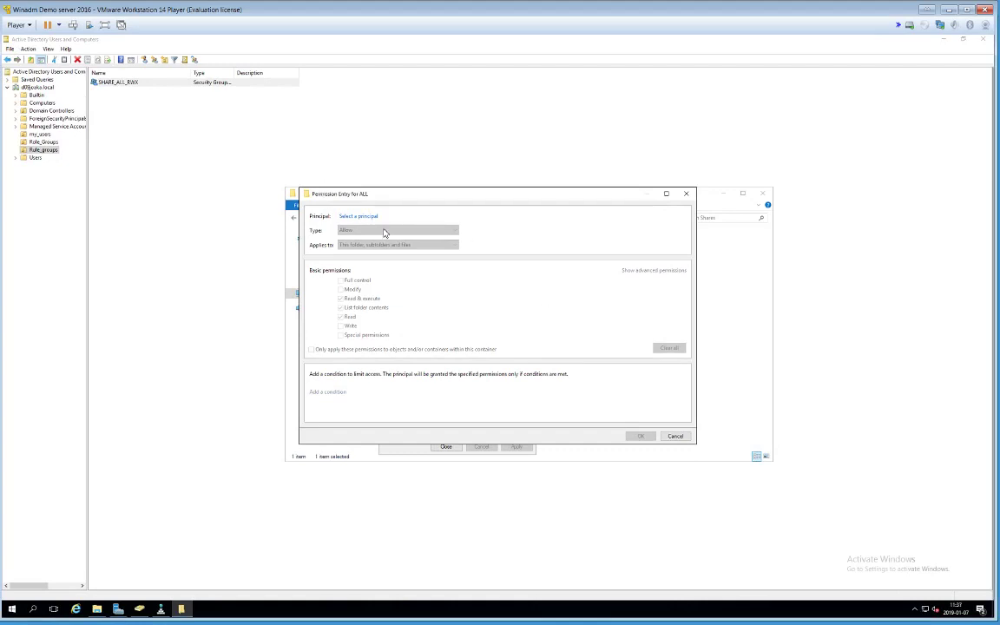
Resolve 'SHARE' to the SHARE_ALL_RWX group as the new entry's principal
click(369, 217)
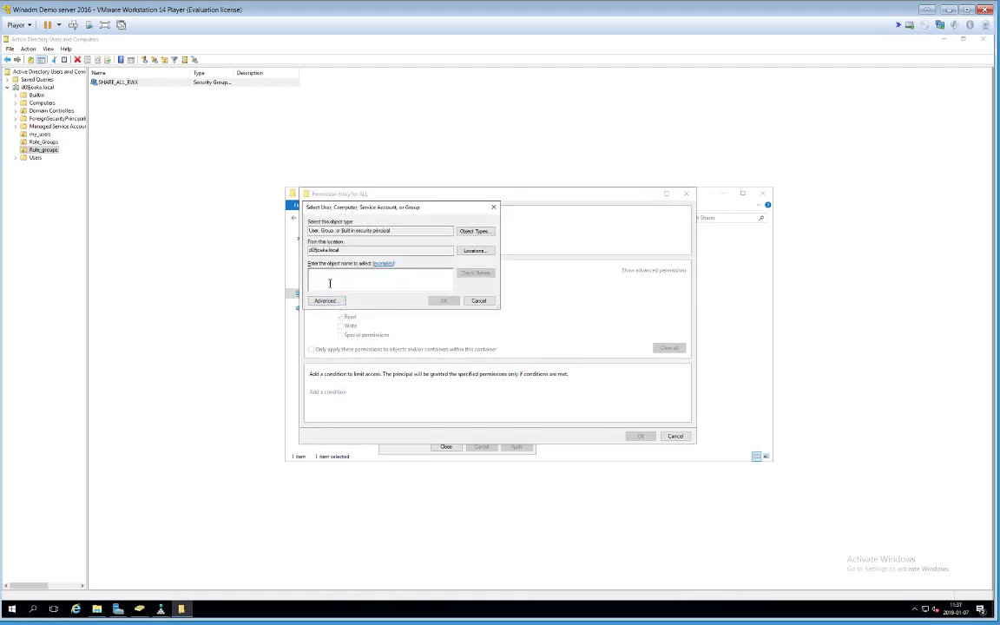
text(SHARE)
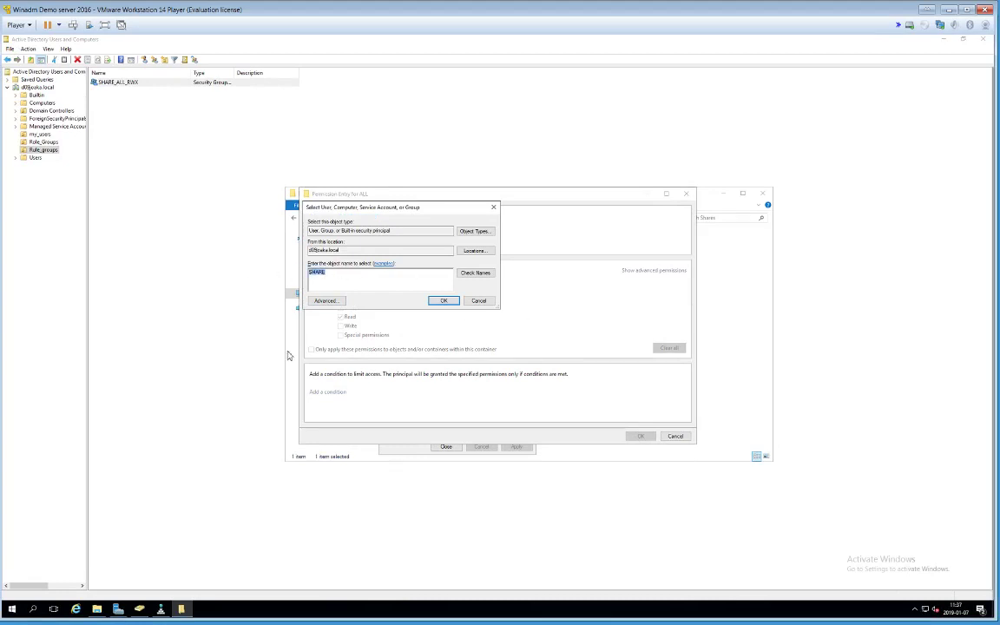
click(443, 301)
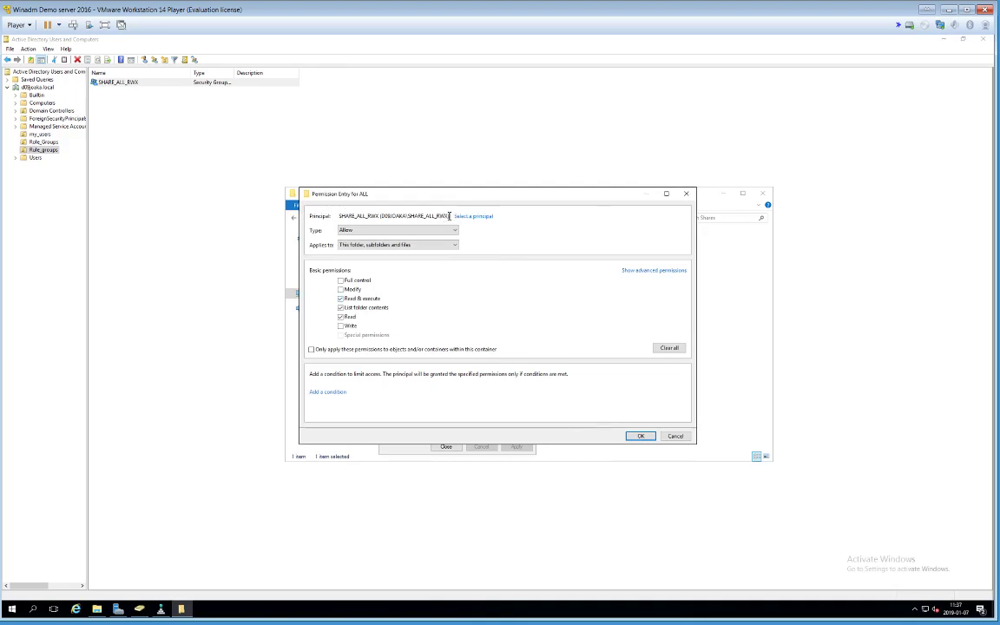
drag(448, 216, 414, 230)
click(351, 230)
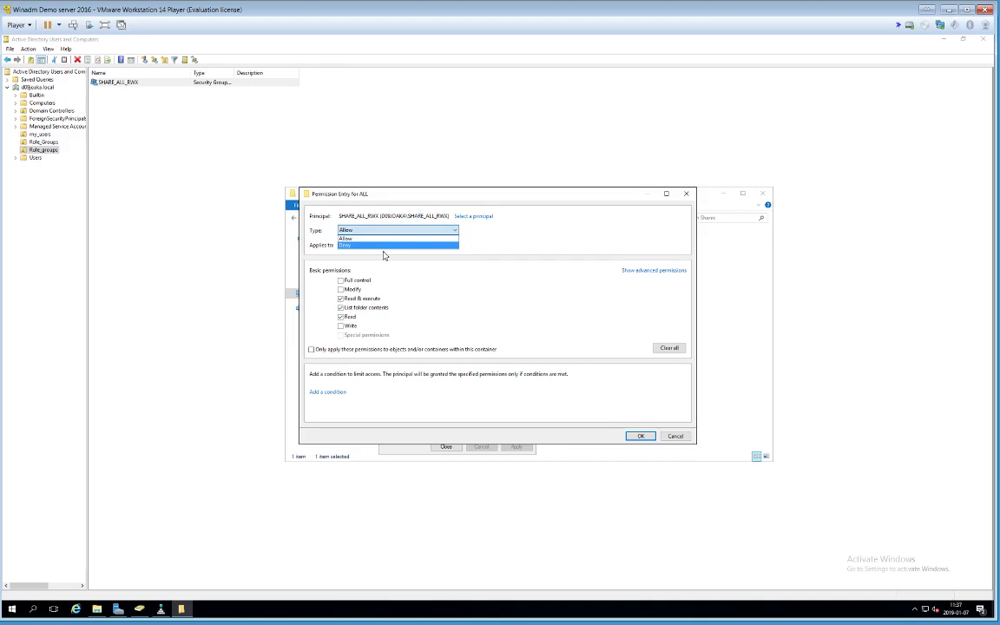
key(Escape)
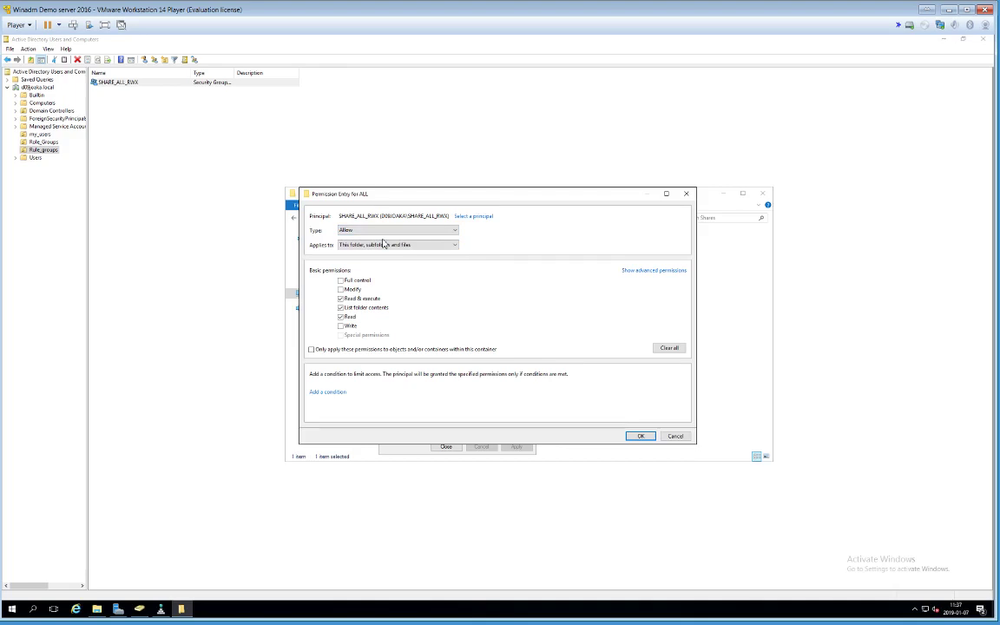
click(361, 231)
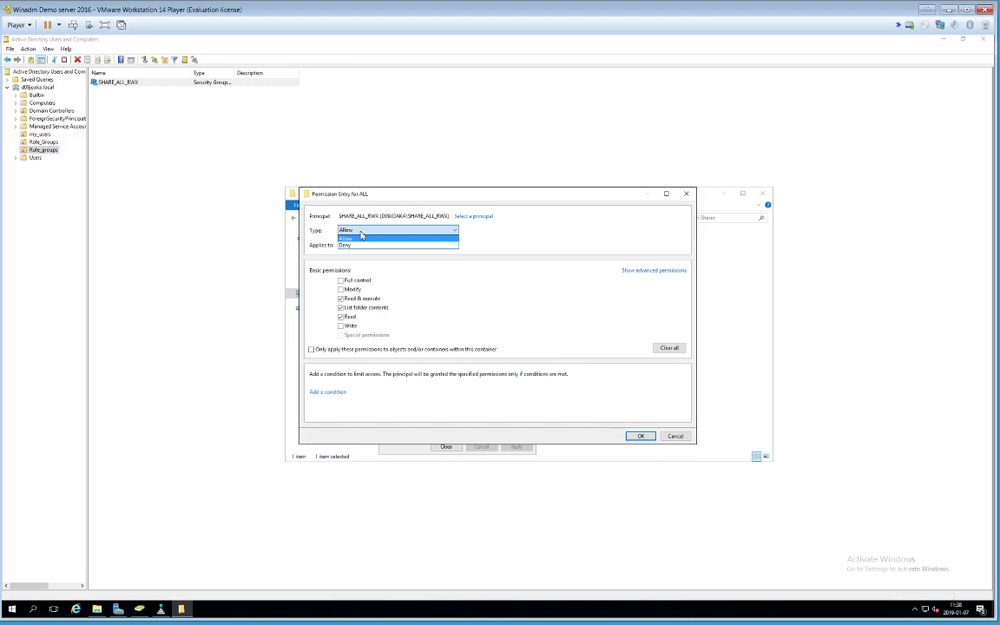
click(361, 236)
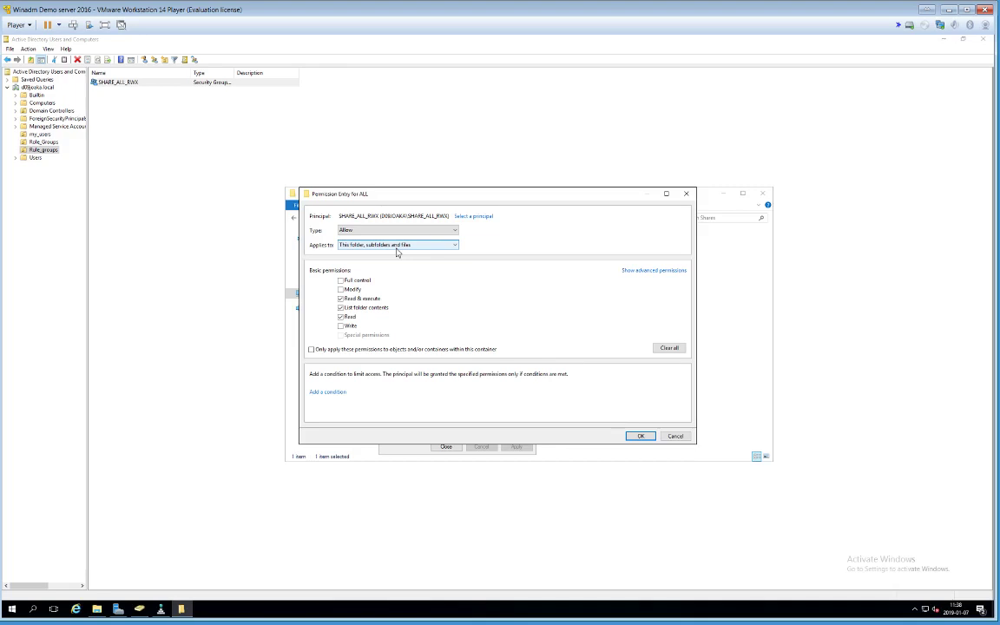
click(396, 248)
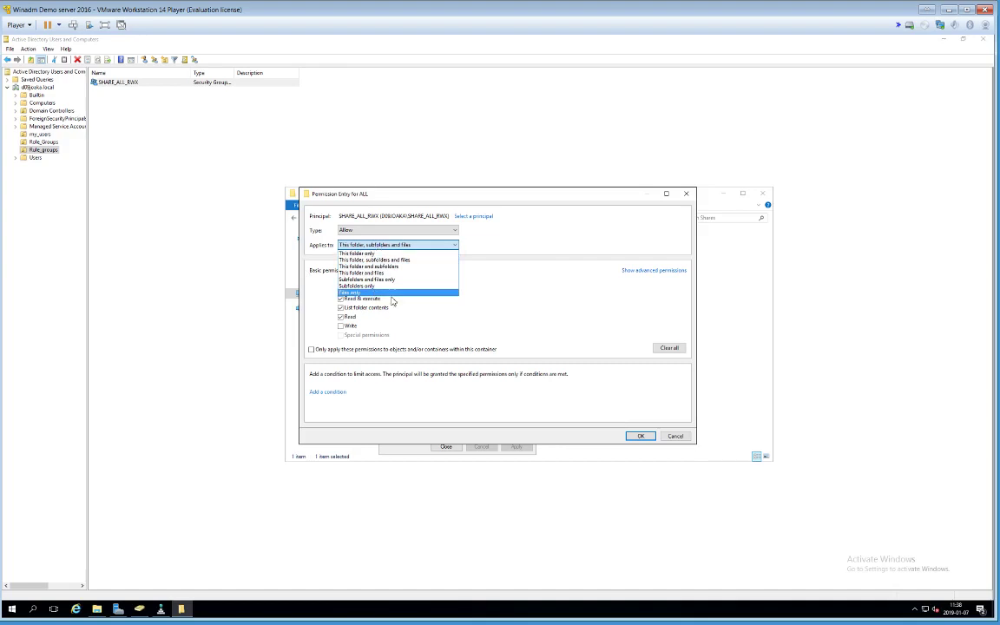
click(516, 298)
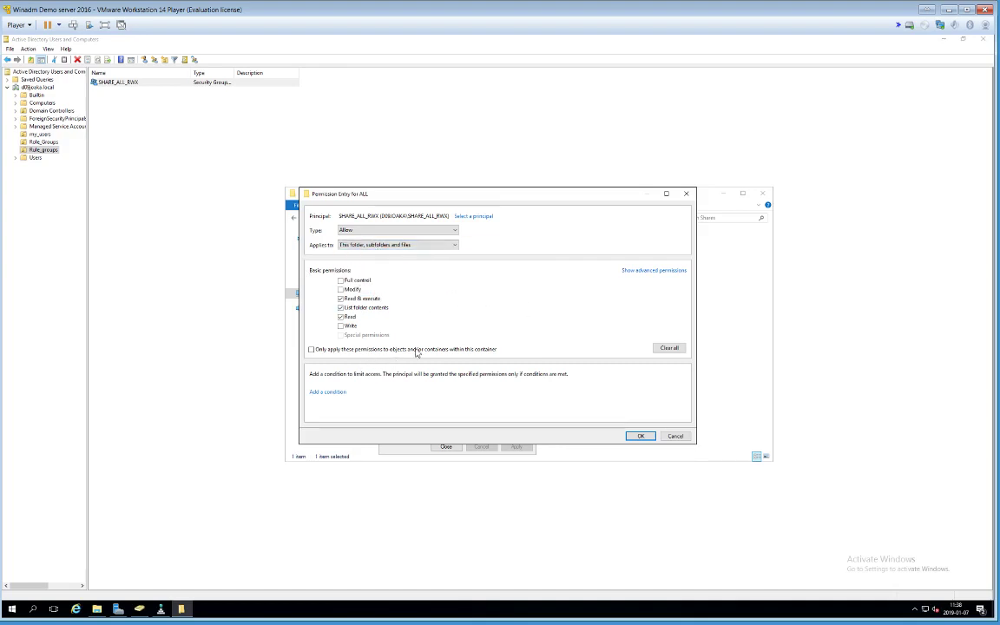
Grant SHARE_ALL_RWX Full control on ALL, its subfolders and files, and save the entry
click(341, 280)
click(645, 272)
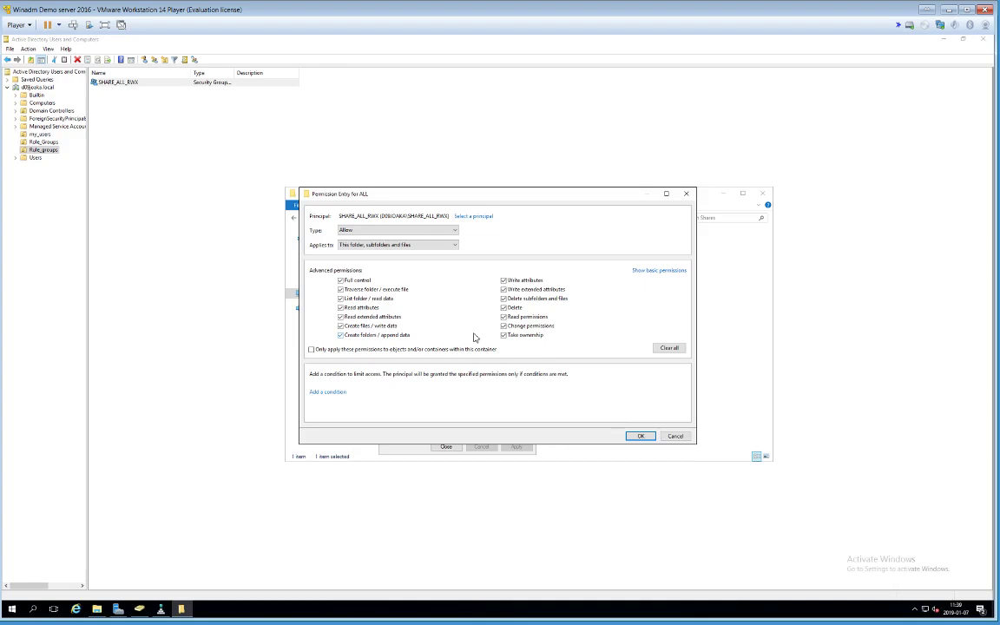
click(657, 271)
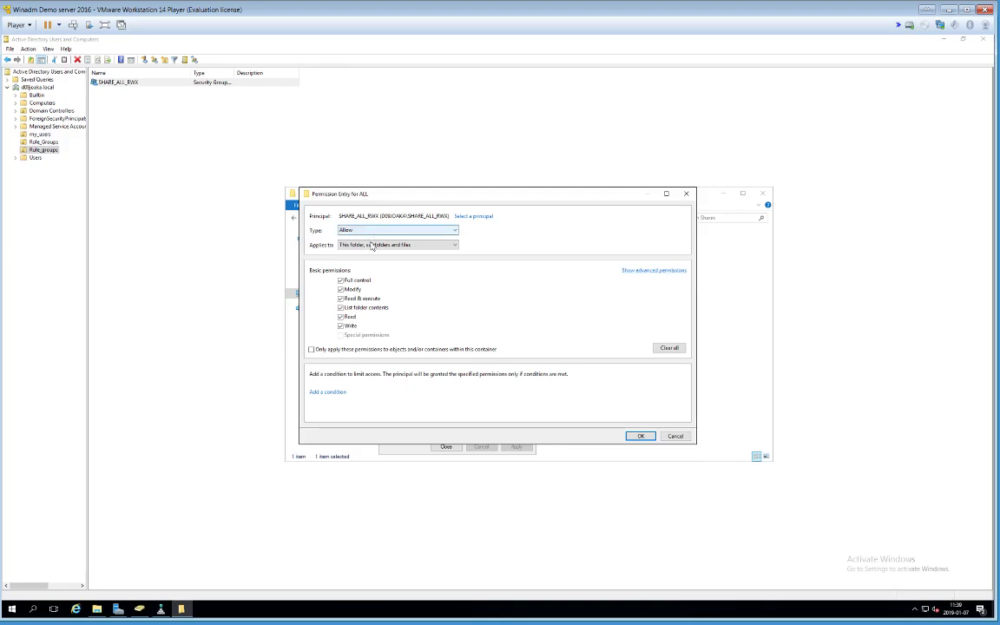
click(642, 437)
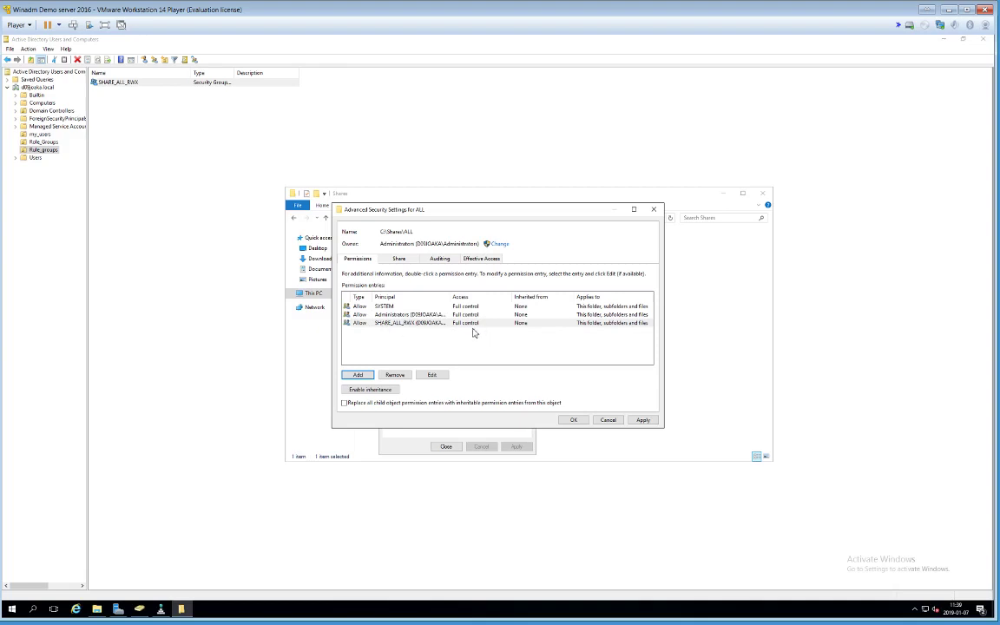
Apply ALL's permissions, review the 'sh' user's effective access, then close the dialogs
click(646, 421)
click(480, 260)
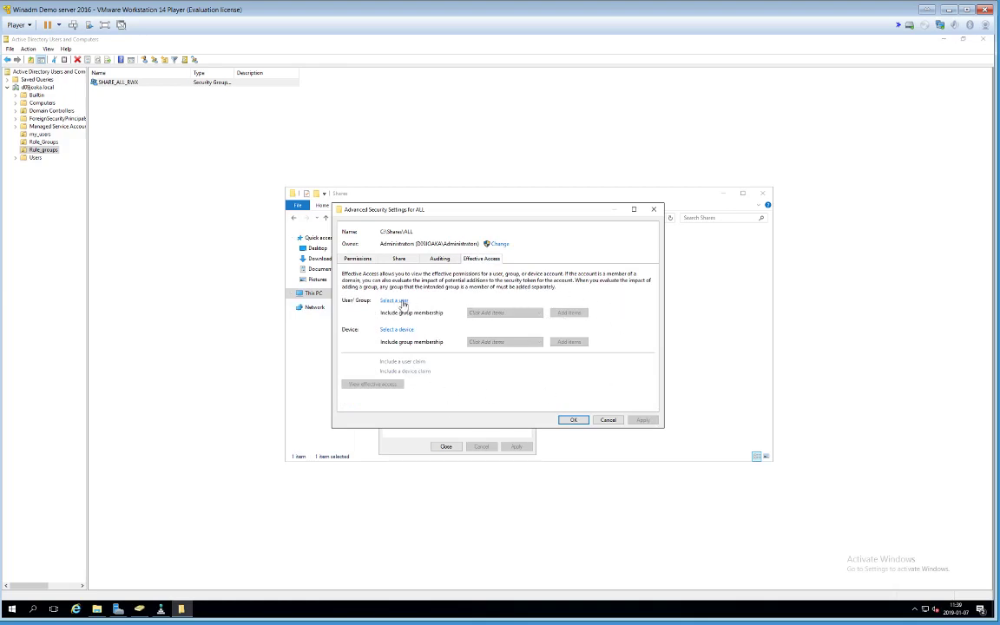
click(403, 303)
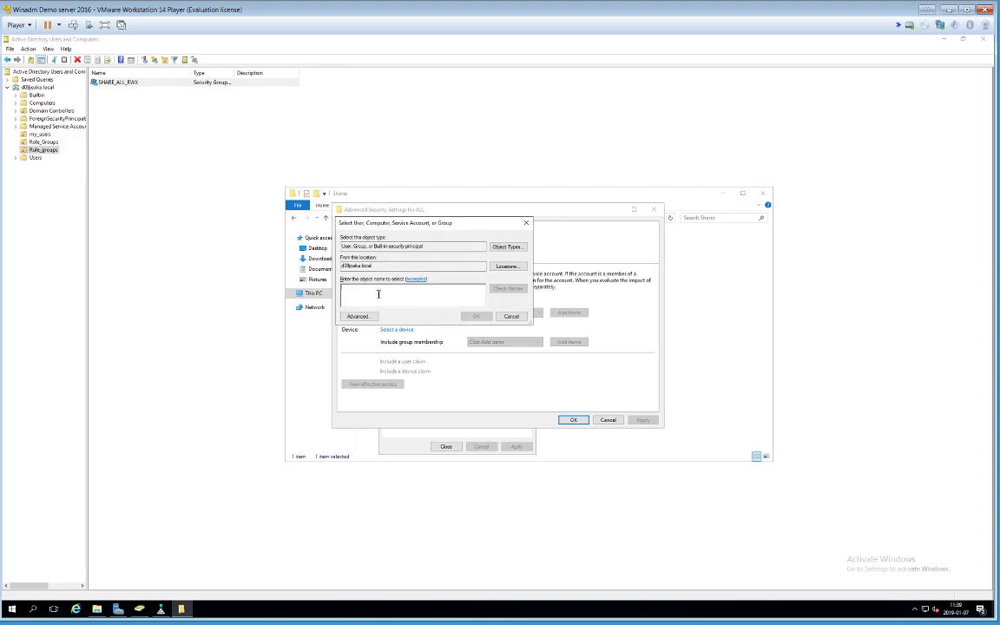
text(share)
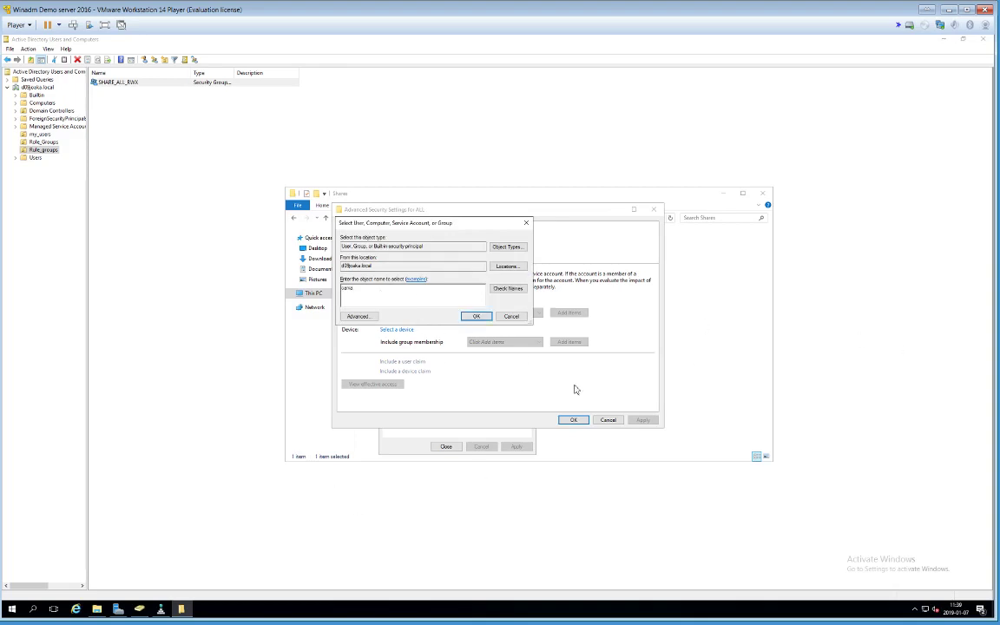
click(476, 317)
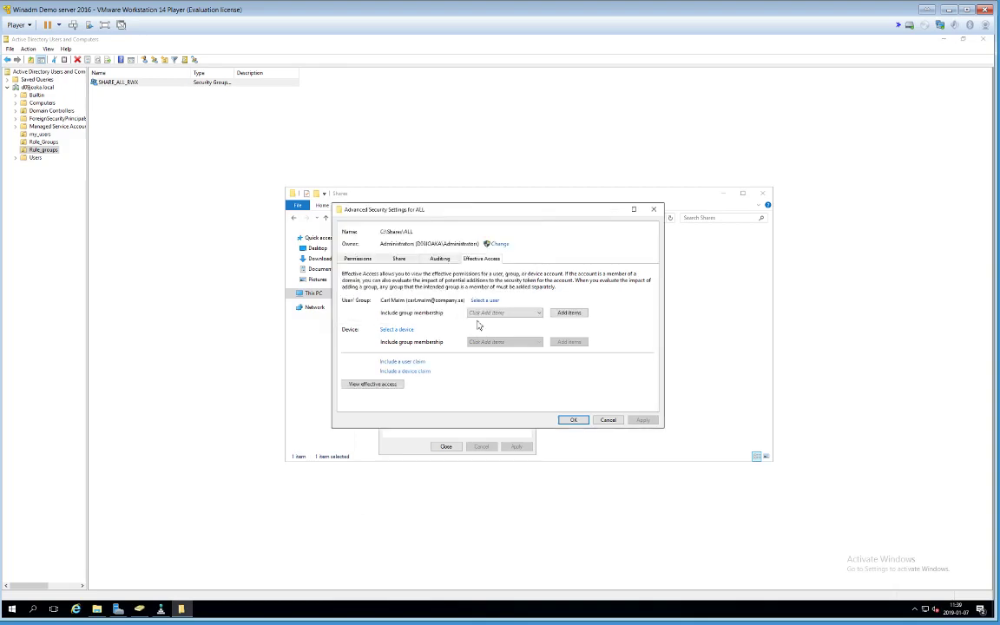
click(372, 384)
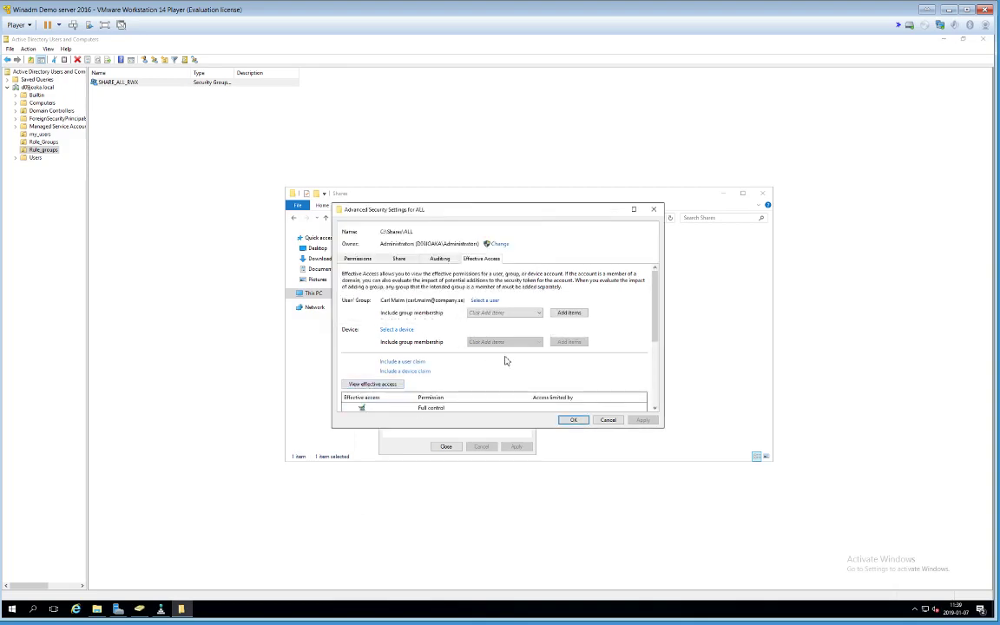
scroll(506, 360, down, 4)
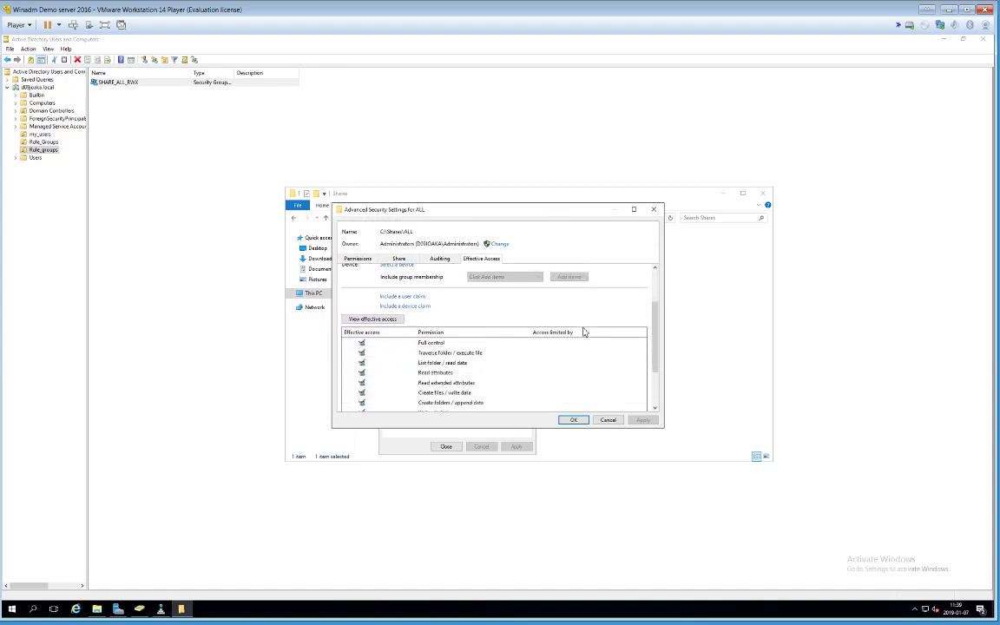
scroll(583, 332, down, 3)
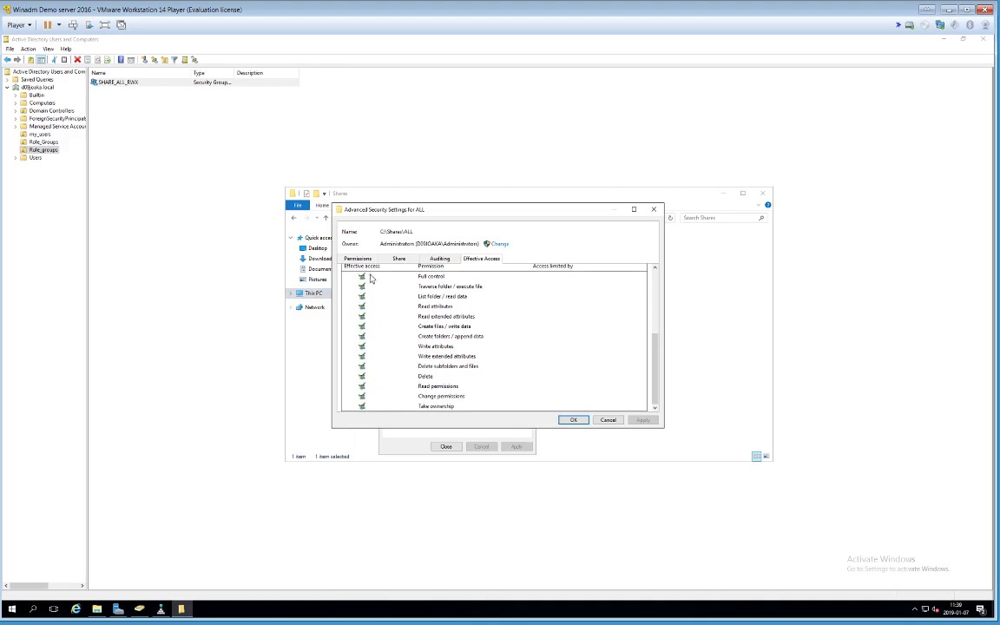
click(571, 419)
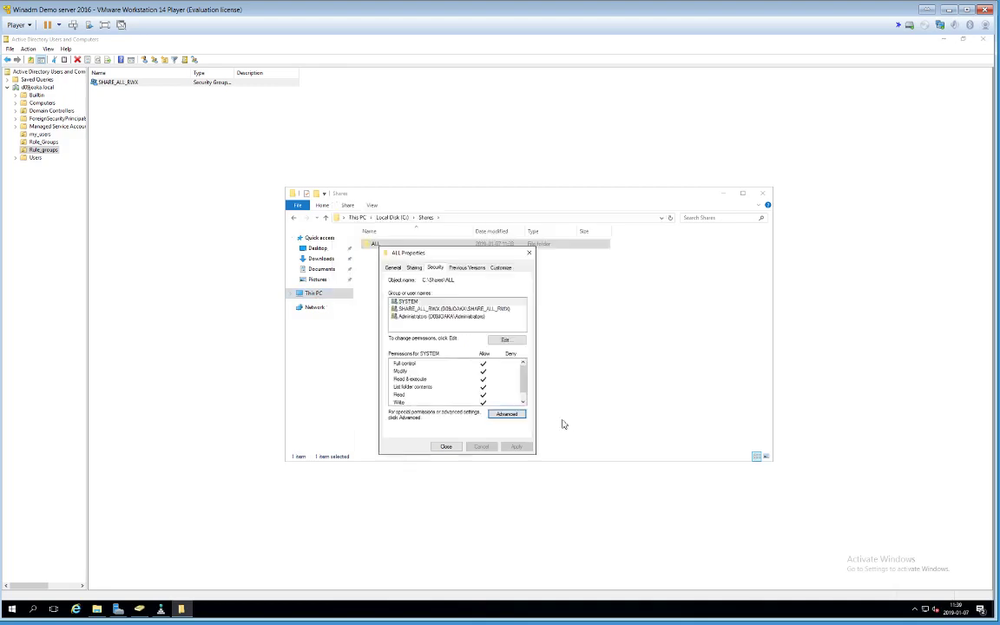
click(445, 447)
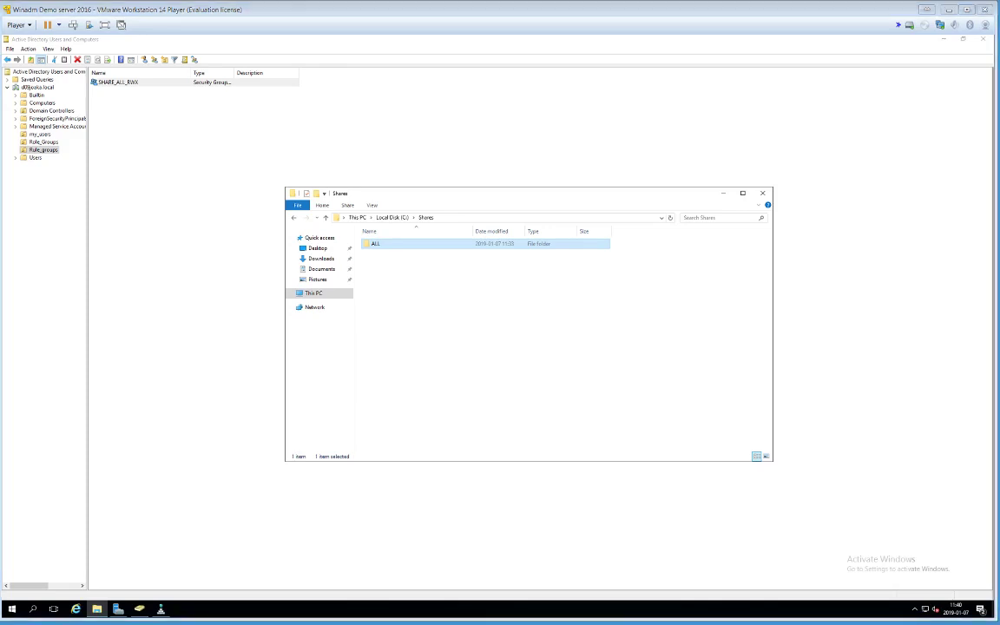
On the Win10 client, browse to \\files and open the ALL share
key(alt+Tab)
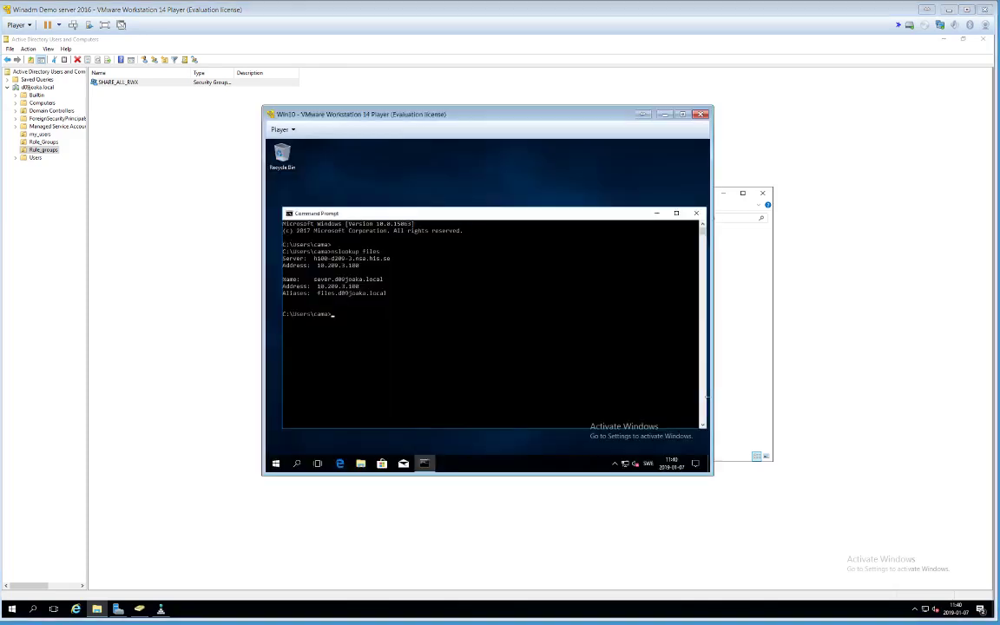
click(696, 213)
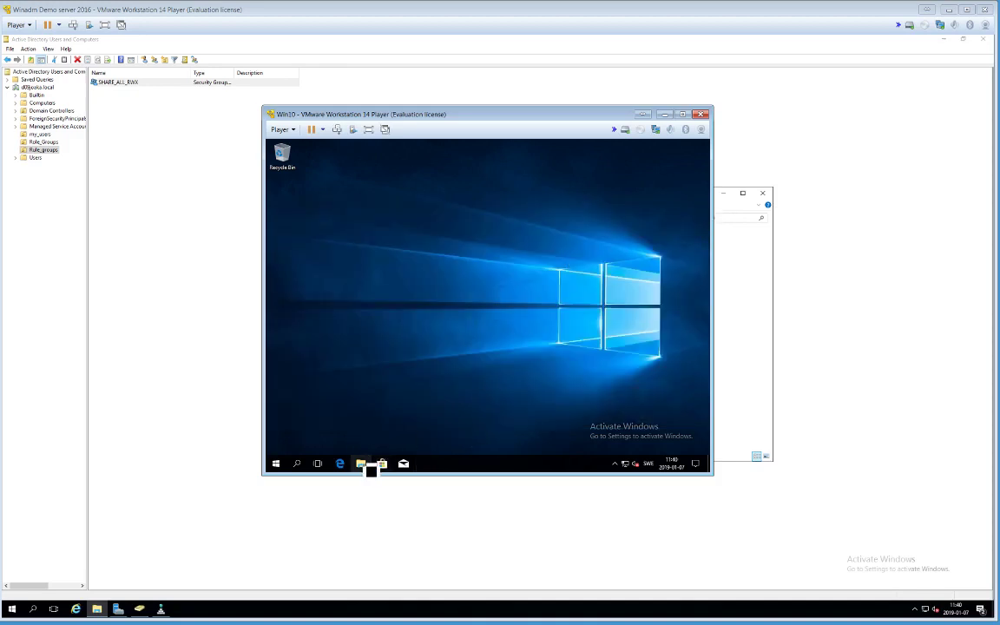
click(363, 465)
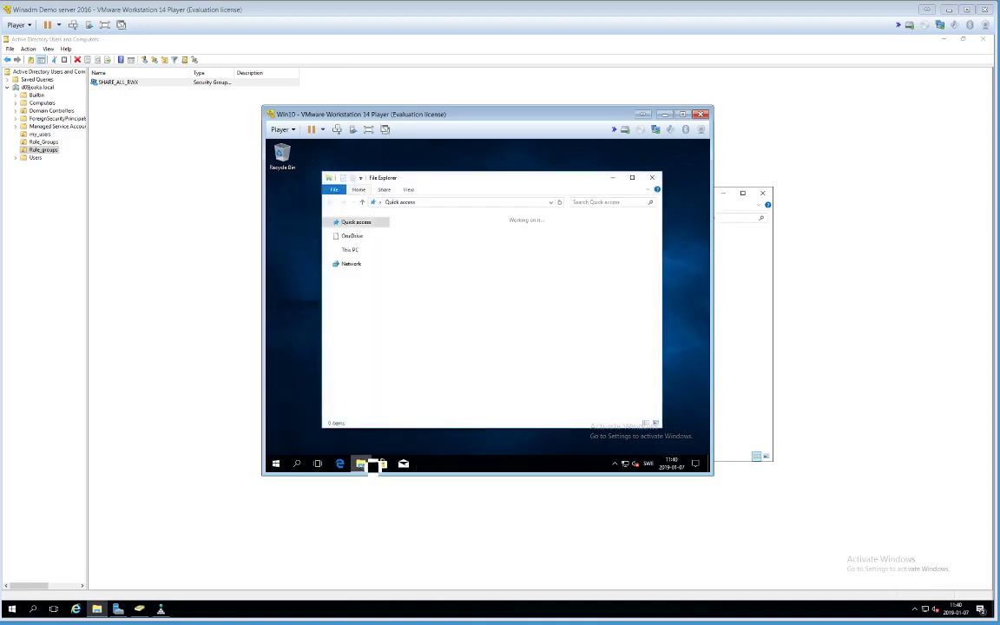
click(447, 202)
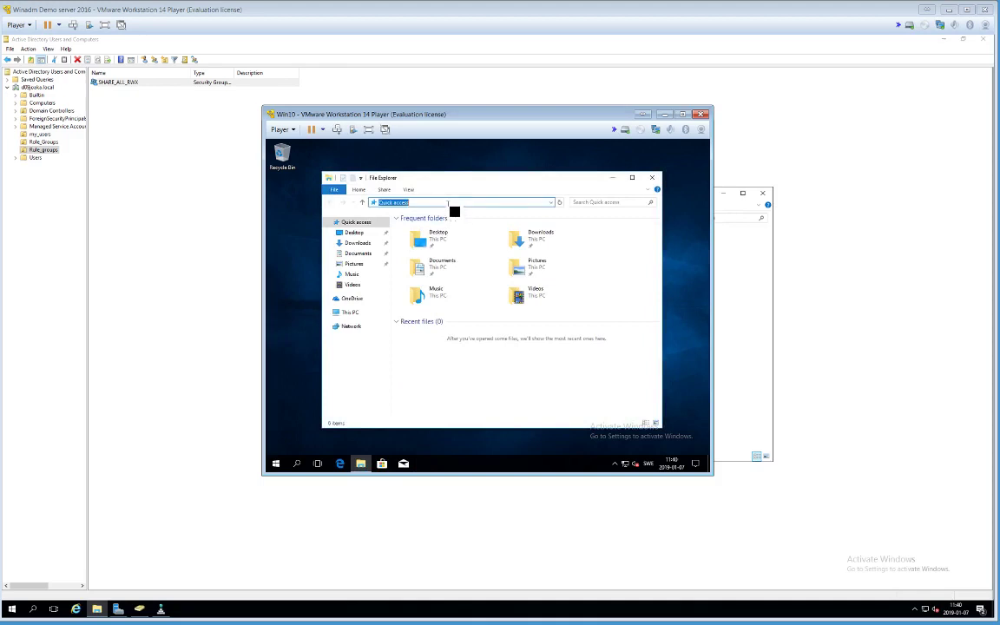
text(\\files)
key(Return)
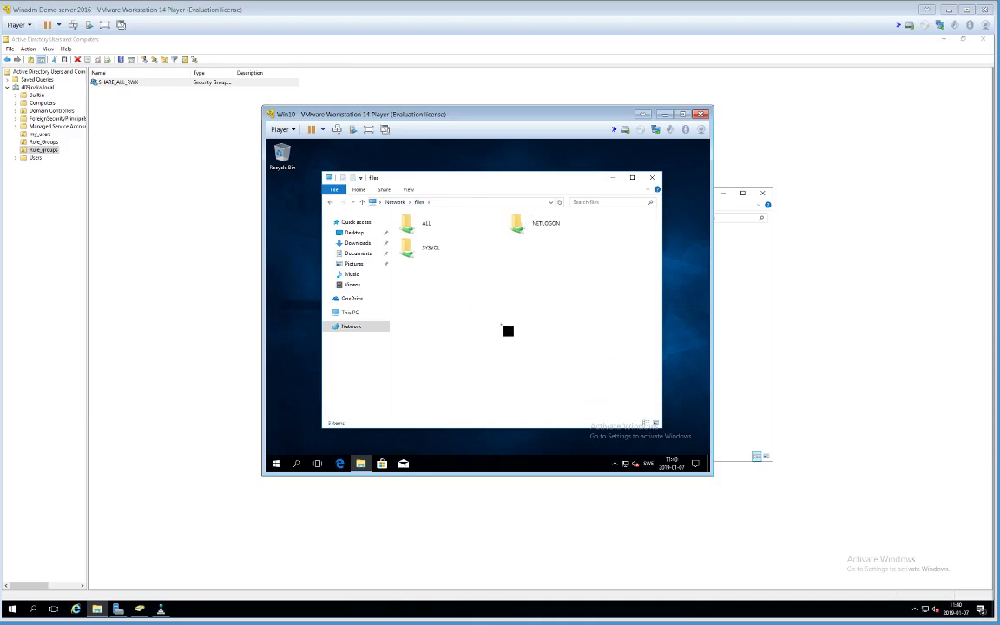
click(435, 233)
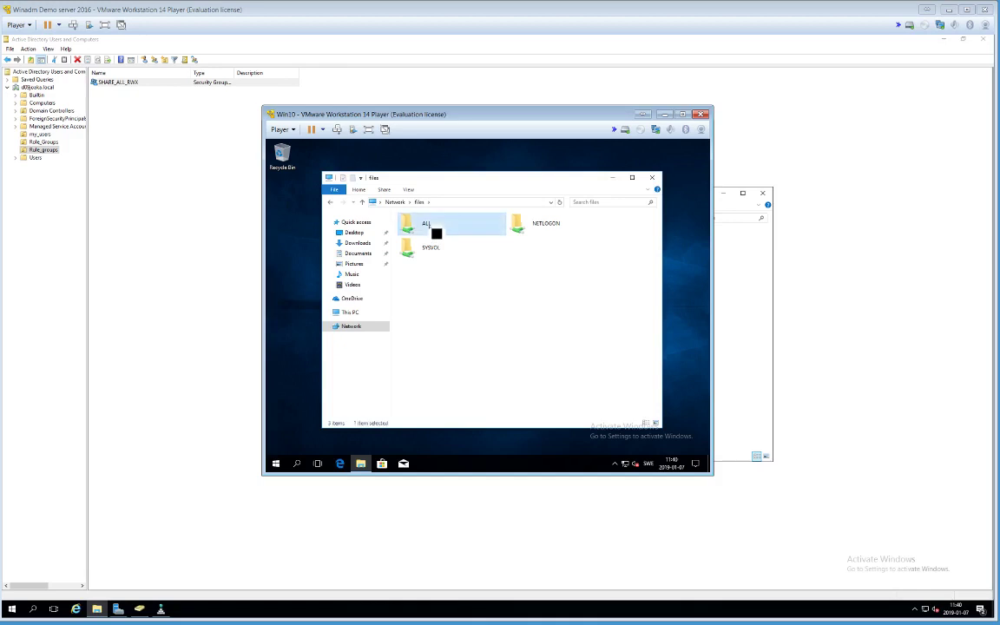
double_click(435, 232)
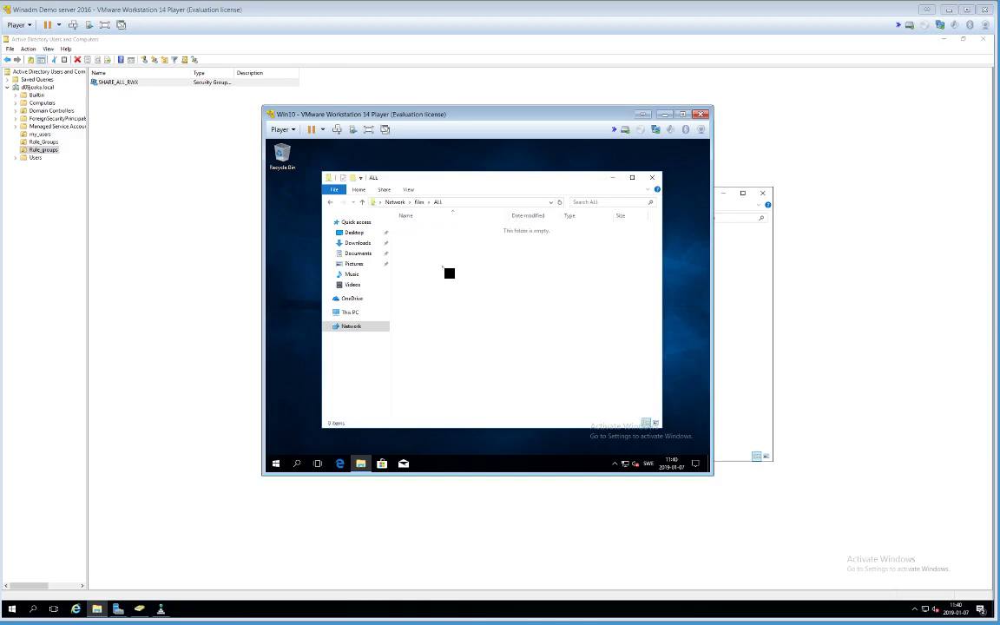
Create a new text document named 'hi from comu' in the ALL share
right_click(443, 268)
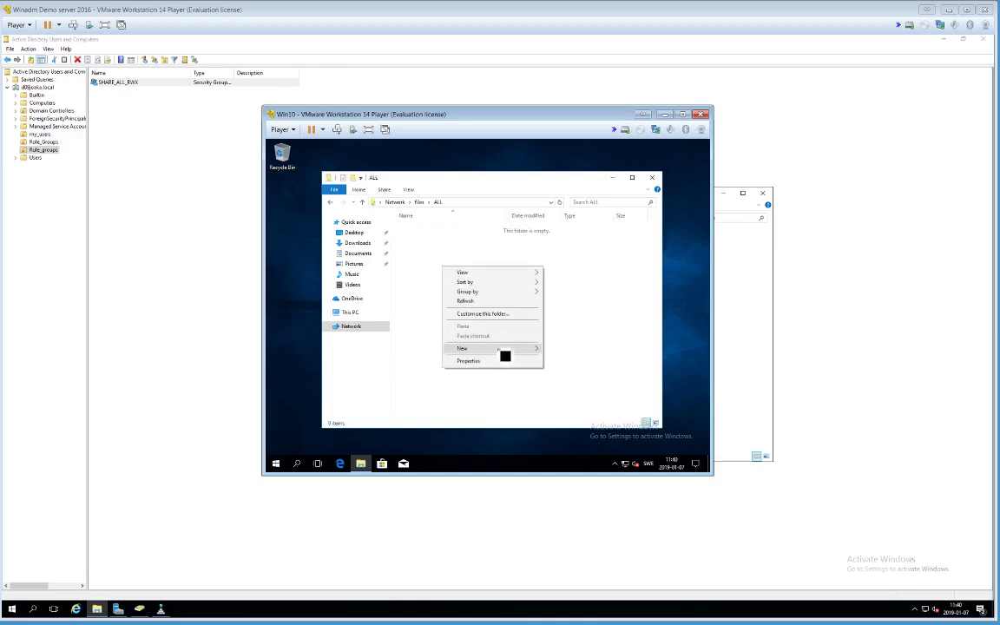
mouse_move(498, 349)
click(590, 404)
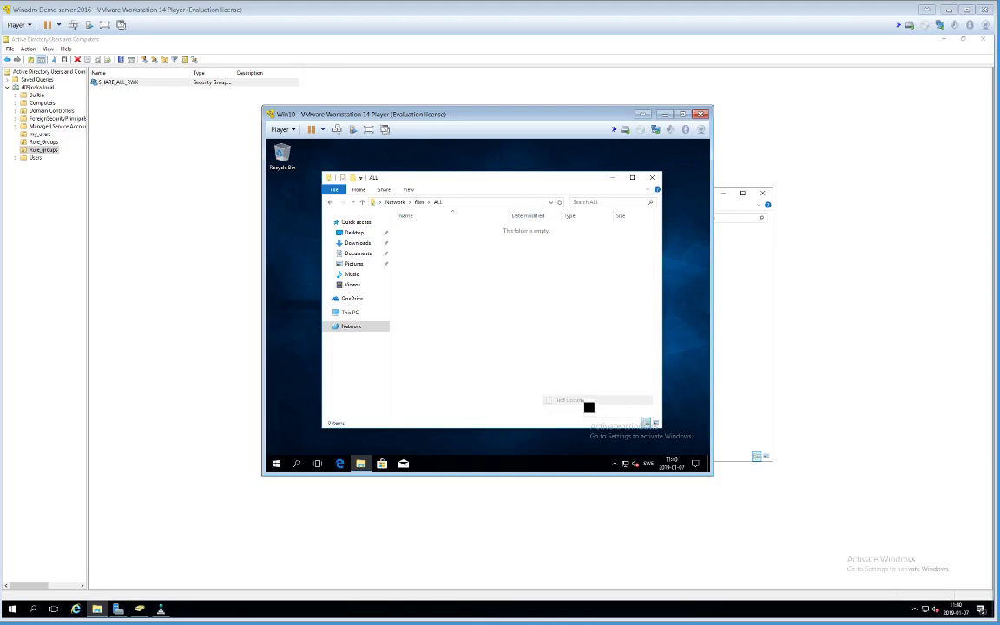
text(hi from comu)
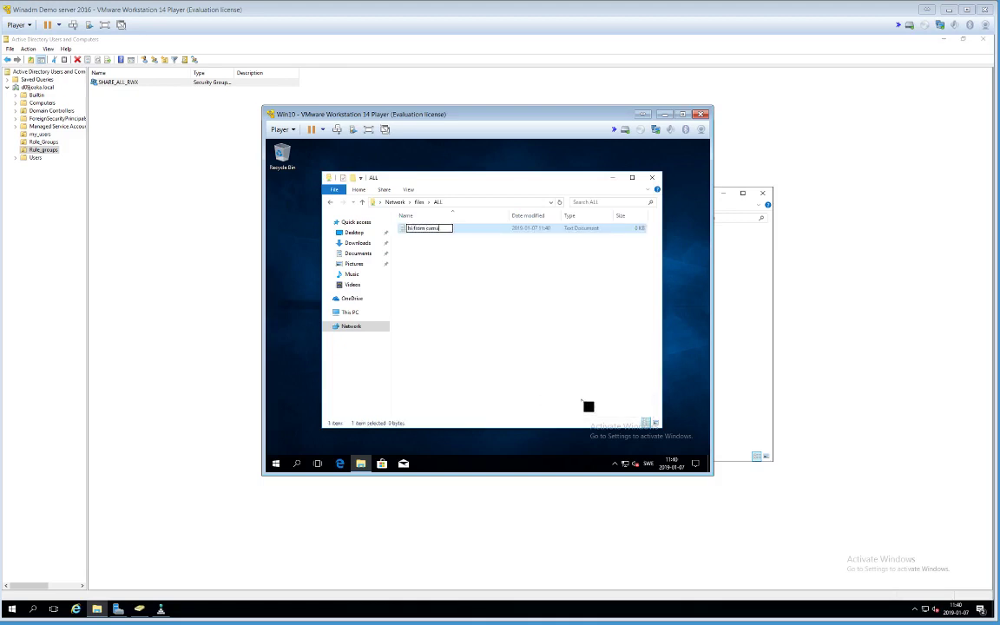
key(Return)
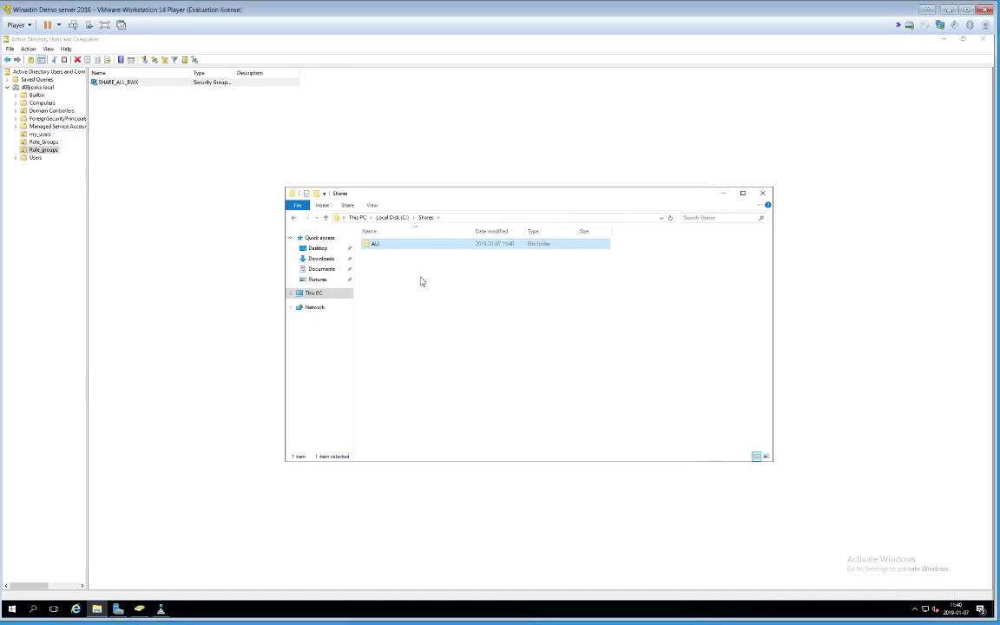
click(421, 282)
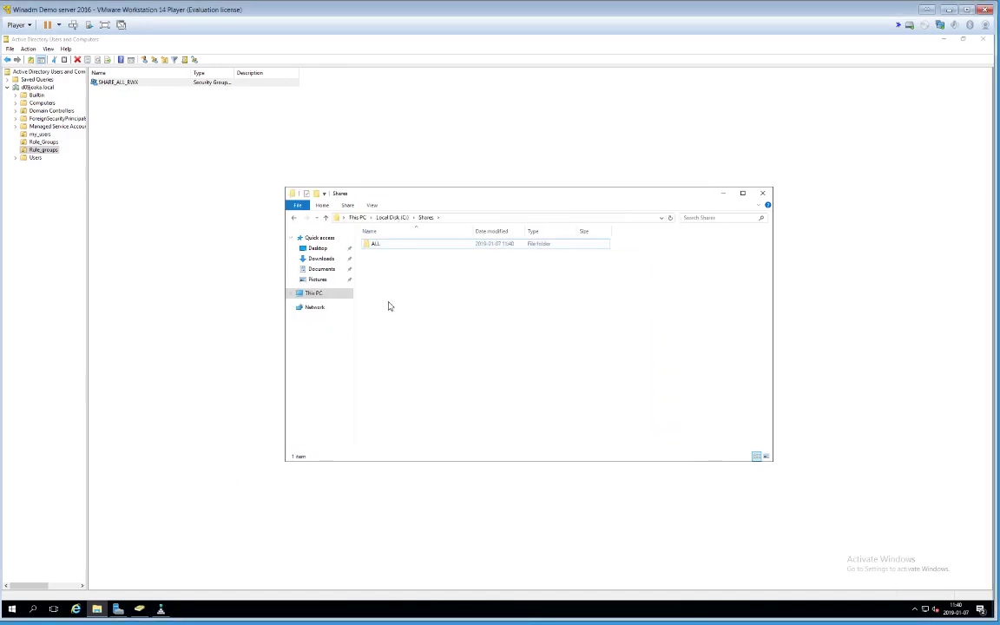
Bring Active Directory Users and Computers forward, showing the Role_groups OU
click(171, 215)
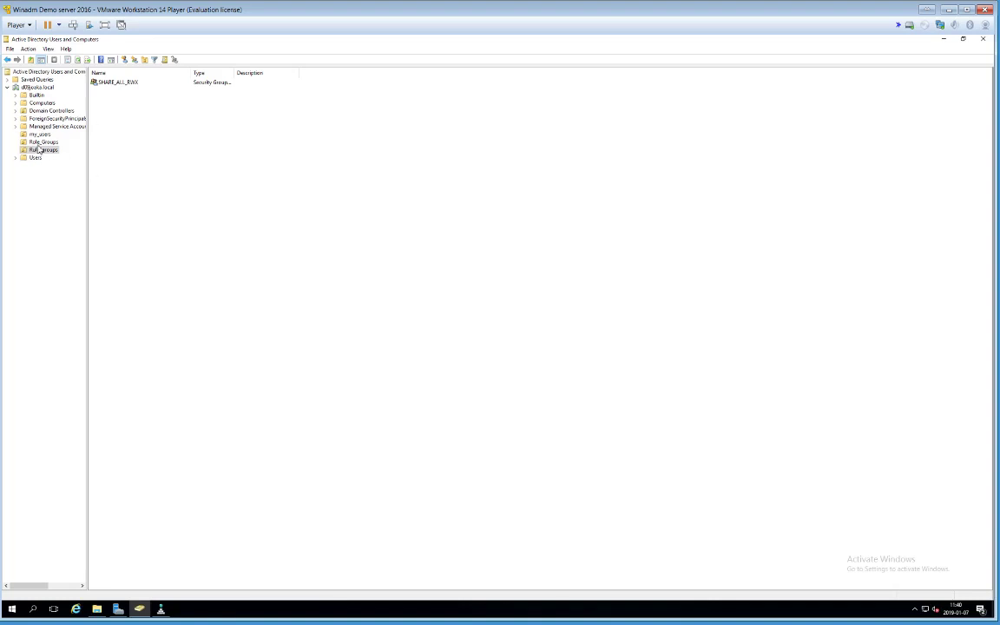
Create a new group named SHARE_Finance_RWX in Role_groups
right_click(130, 117)
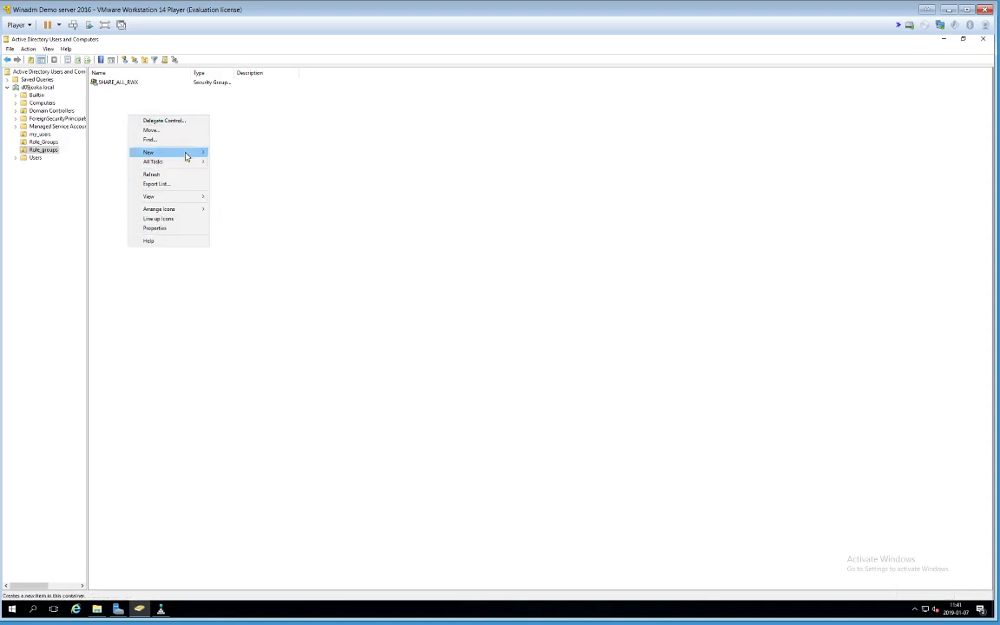
mouse_move(186, 156)
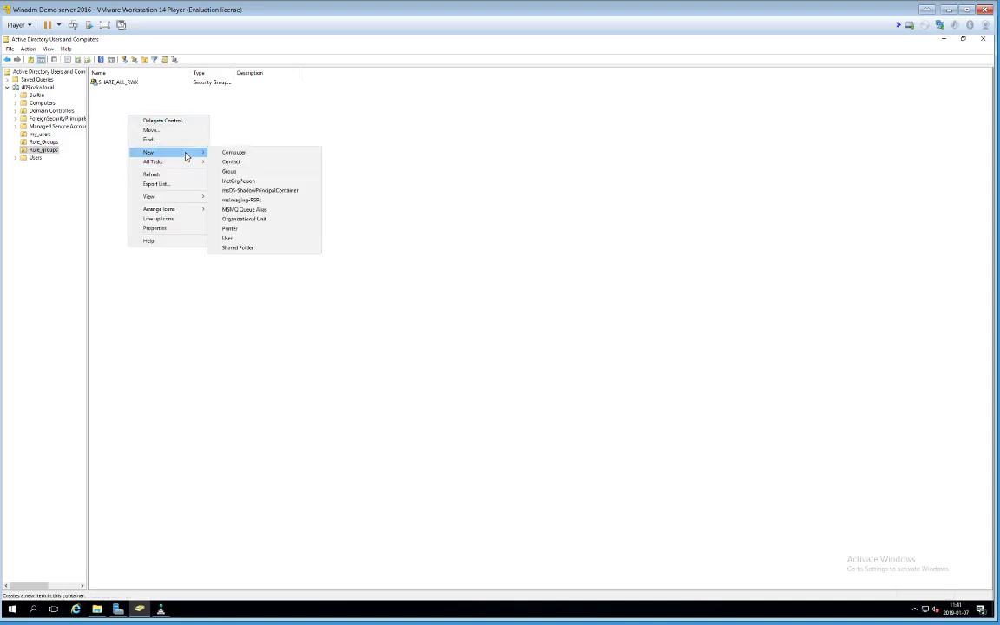
click(228, 171)
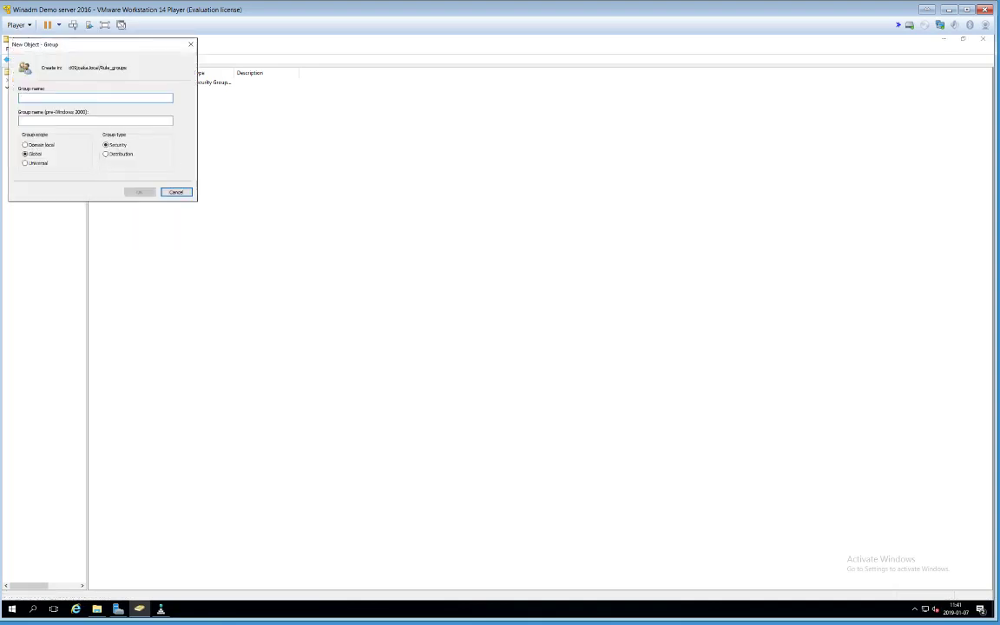
text(SHARE_Finance)
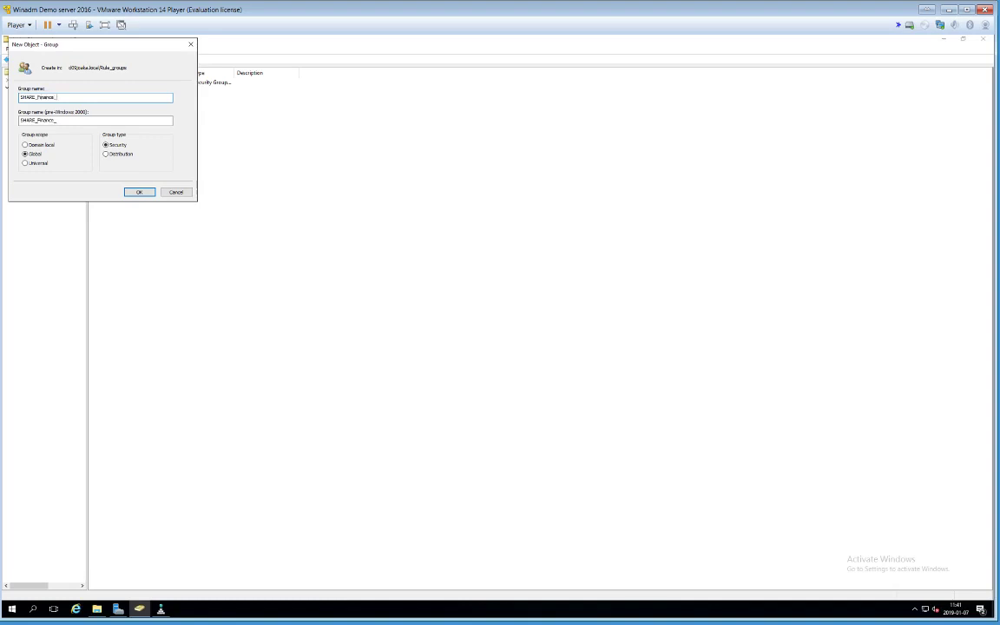
text(_RWX)
click(139, 192)
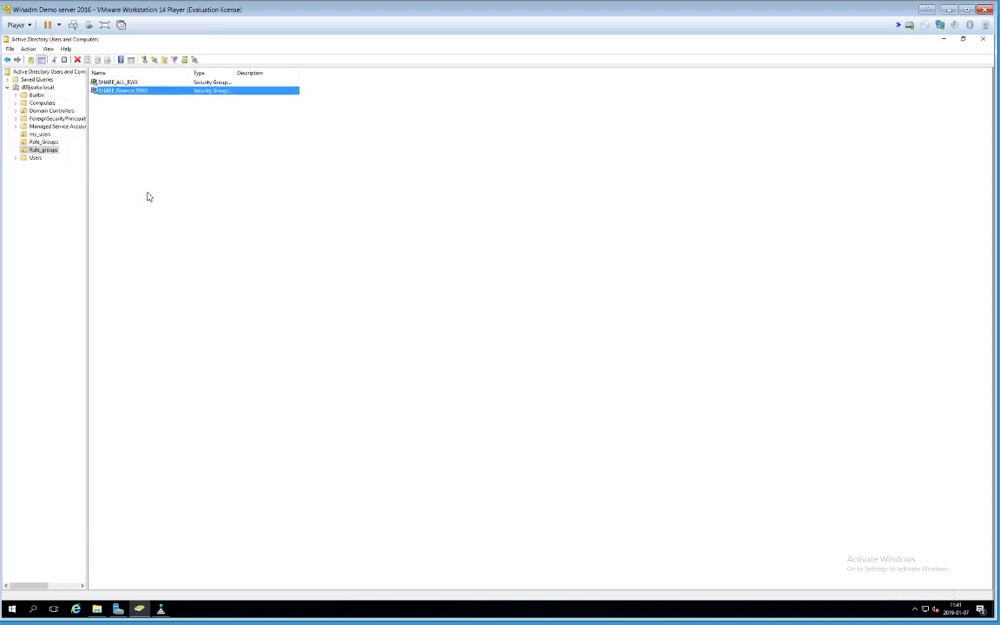
Add finance and Executives as members of SHARE_Finance_RWX and save
double_click(116, 91)
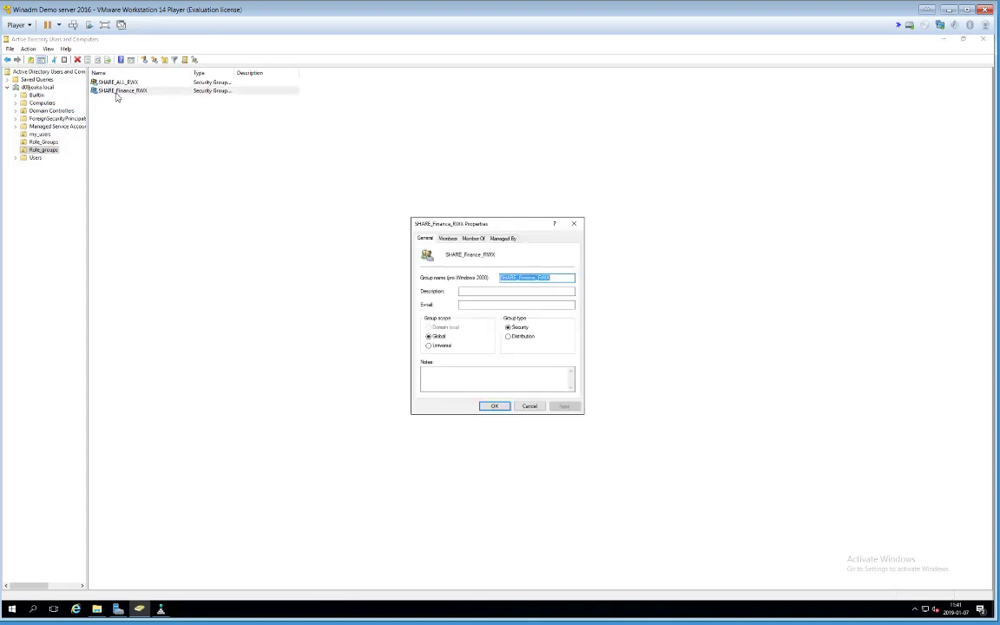
click(448, 239)
click(435, 380)
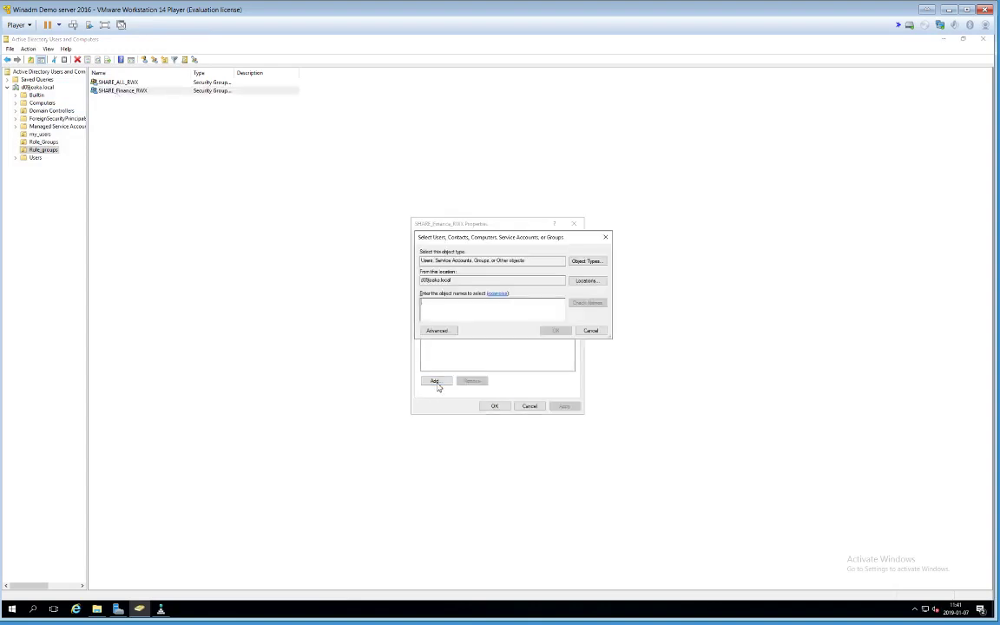
text(finance)
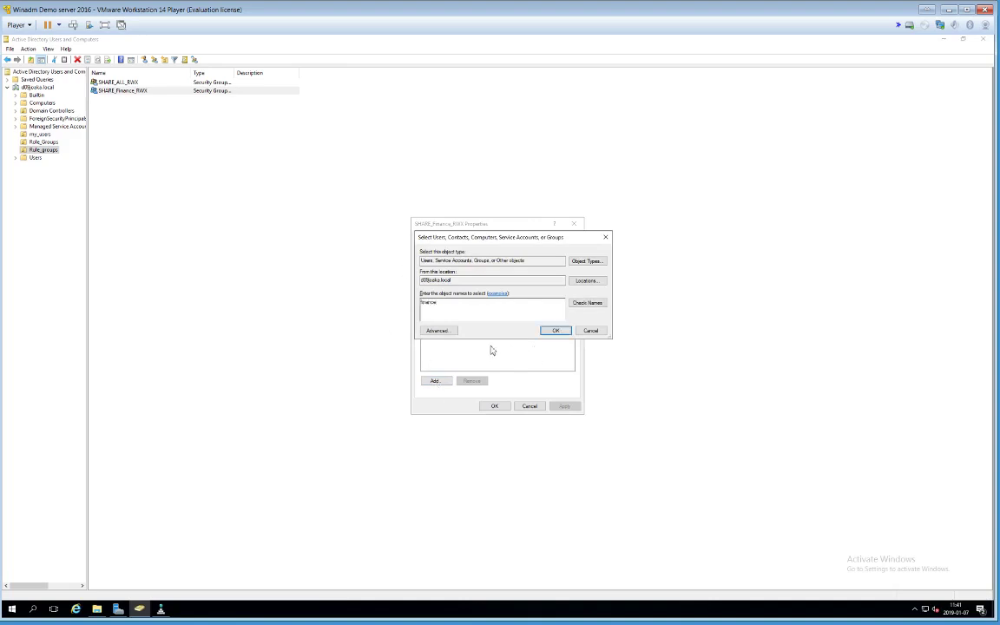
click(553, 334)
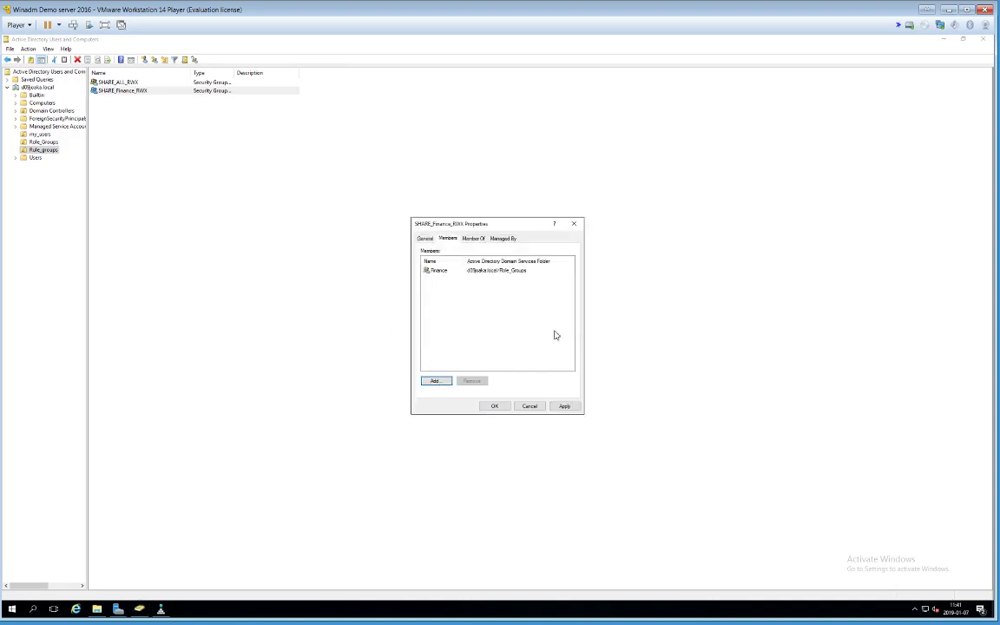
click(437, 382)
text(Exe)
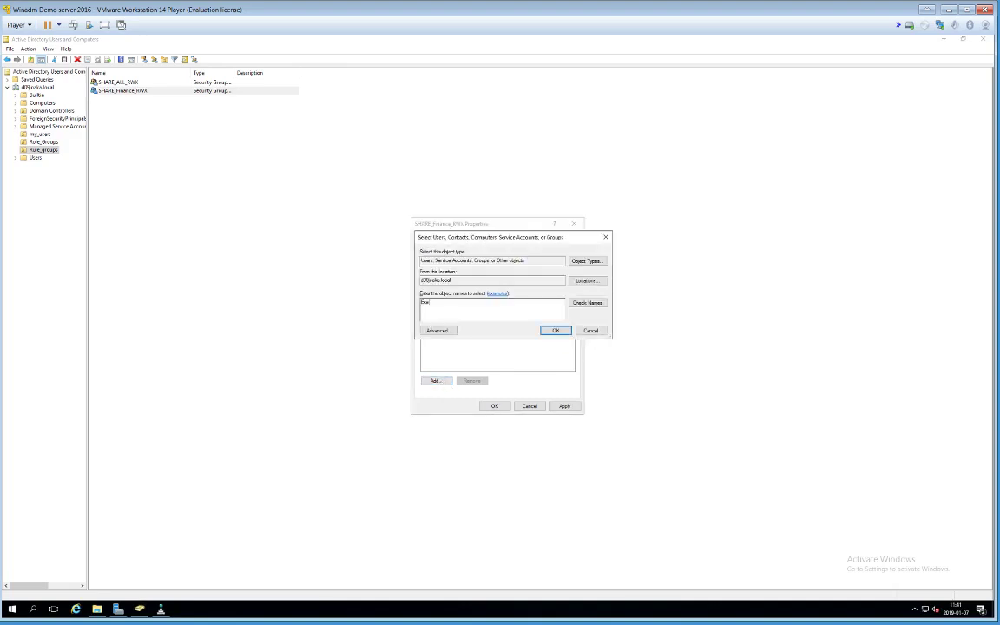
text(c)
key(Return)
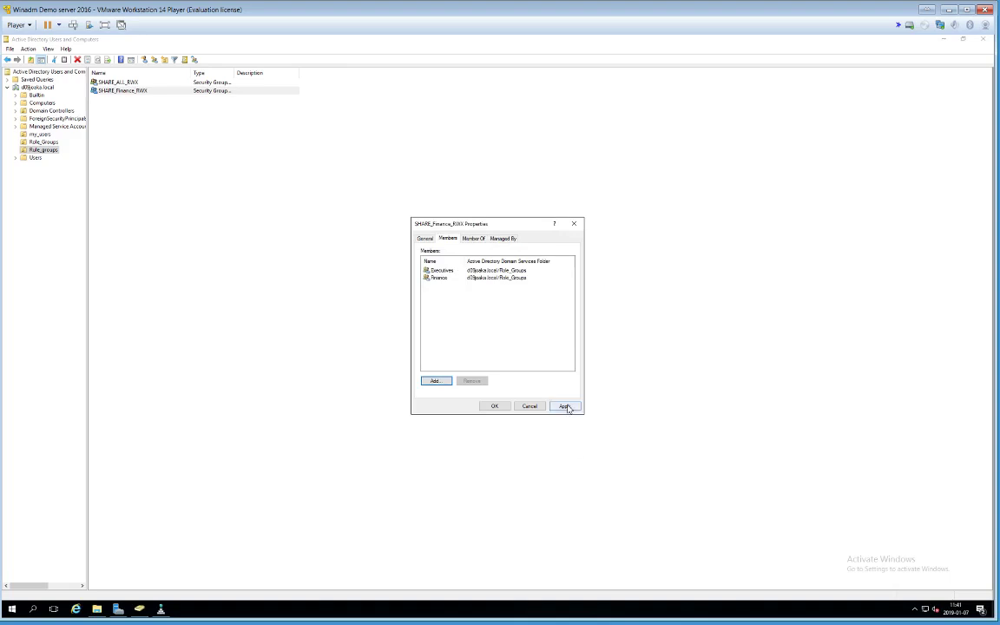
click(563, 406)
click(490, 407)
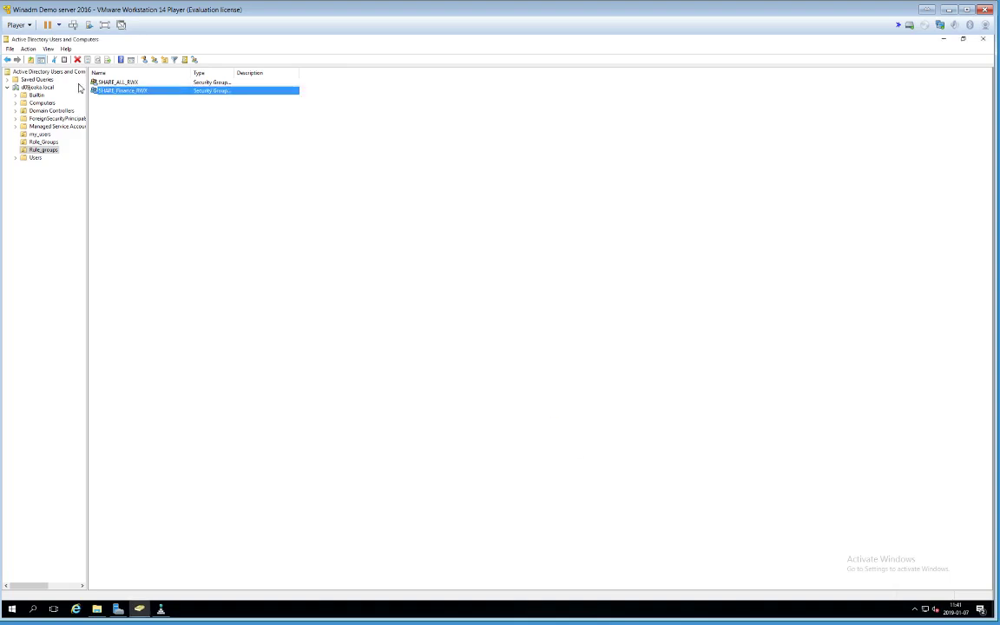
click(105, 104)
Create another group named SHARE_Finance_R in Role_groups
right_click(105, 104)
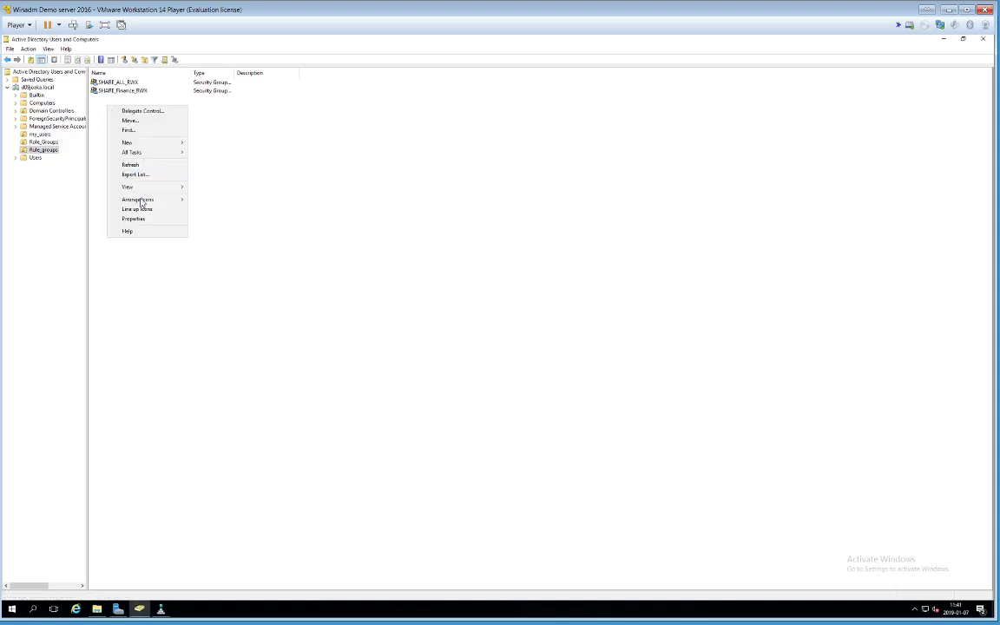
mouse_move(146, 144)
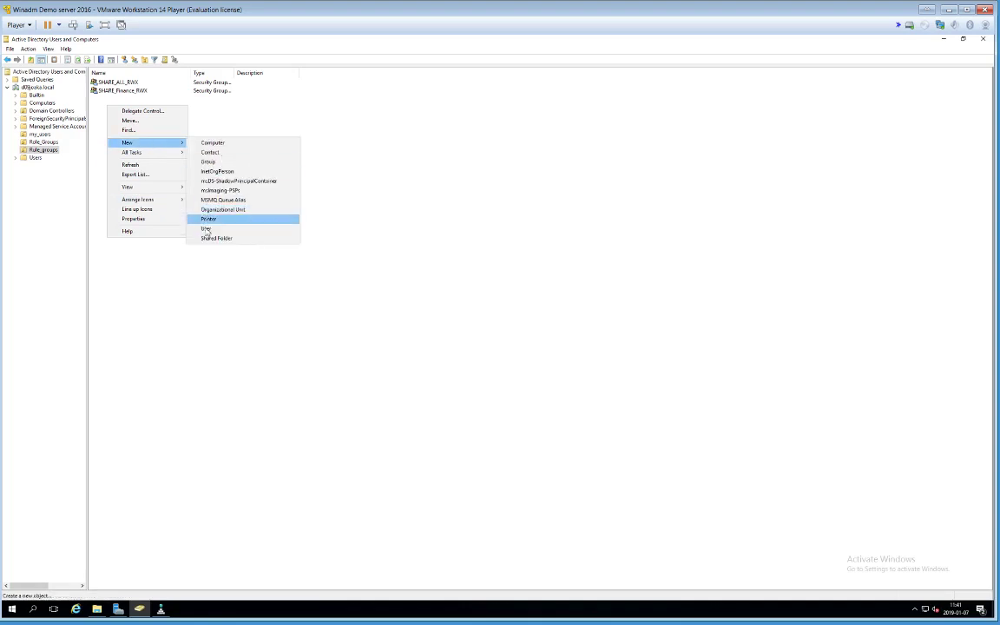
click(232, 162)
text(SHA)
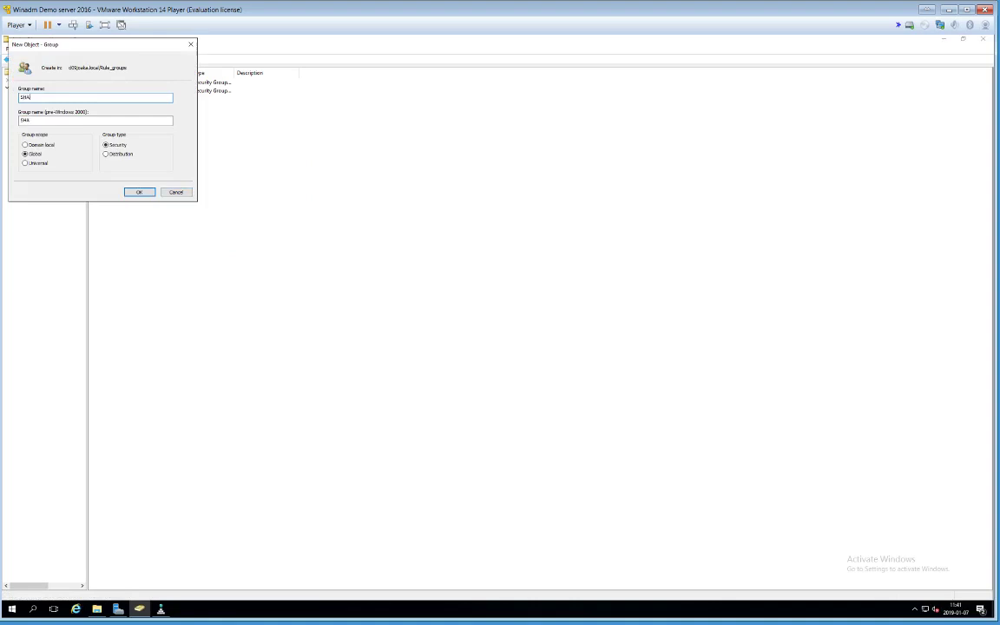
text(RE_Finance_R)
click(137, 192)
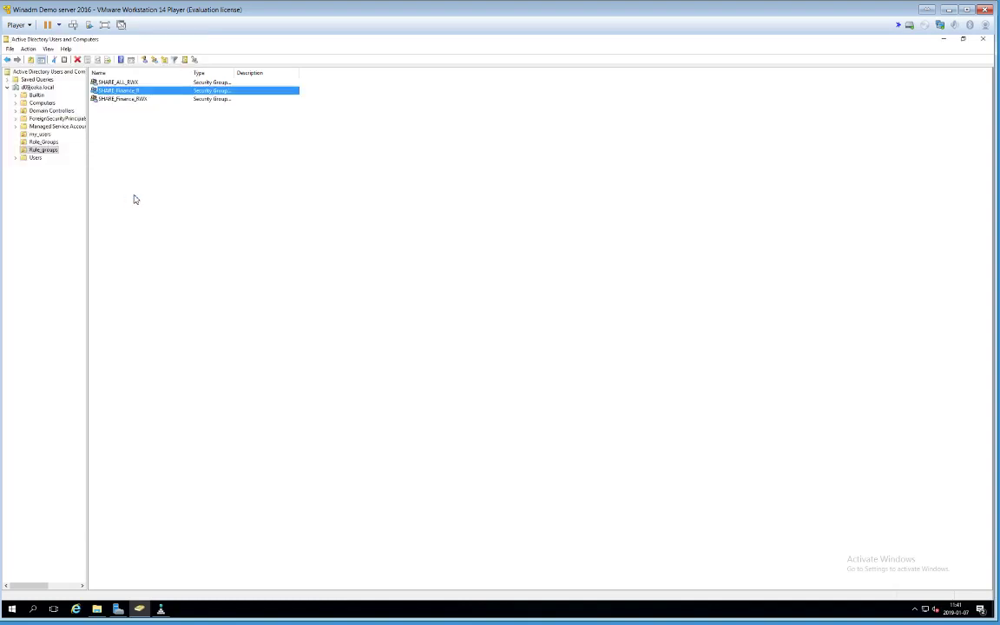
click(243, 382)
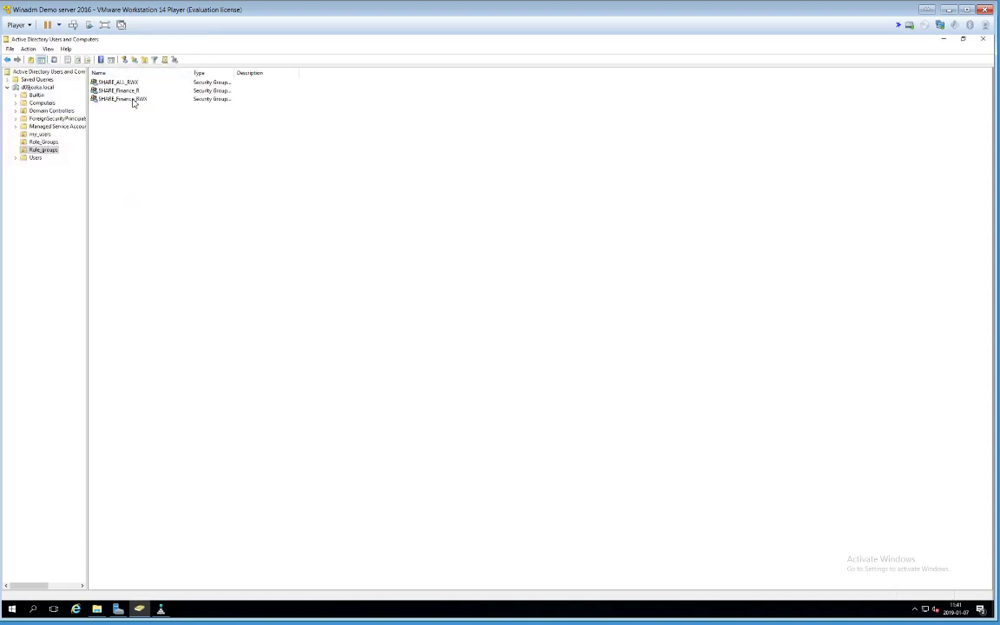
Add SALES as a member of SHARE_Finance_R and save
double_click(119, 90)
click(449, 237)
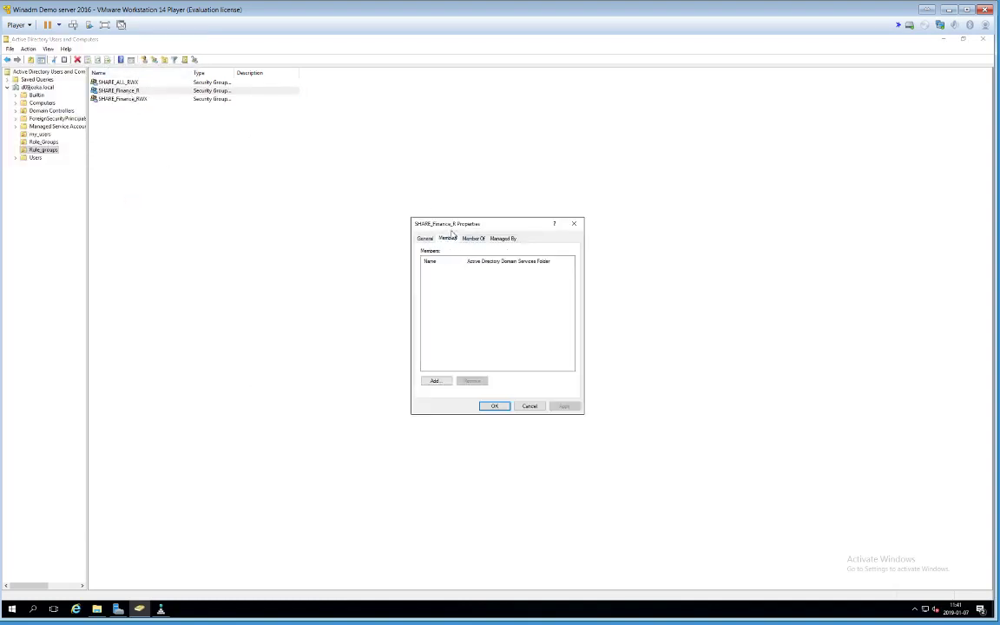
click(435, 381)
text(sales)
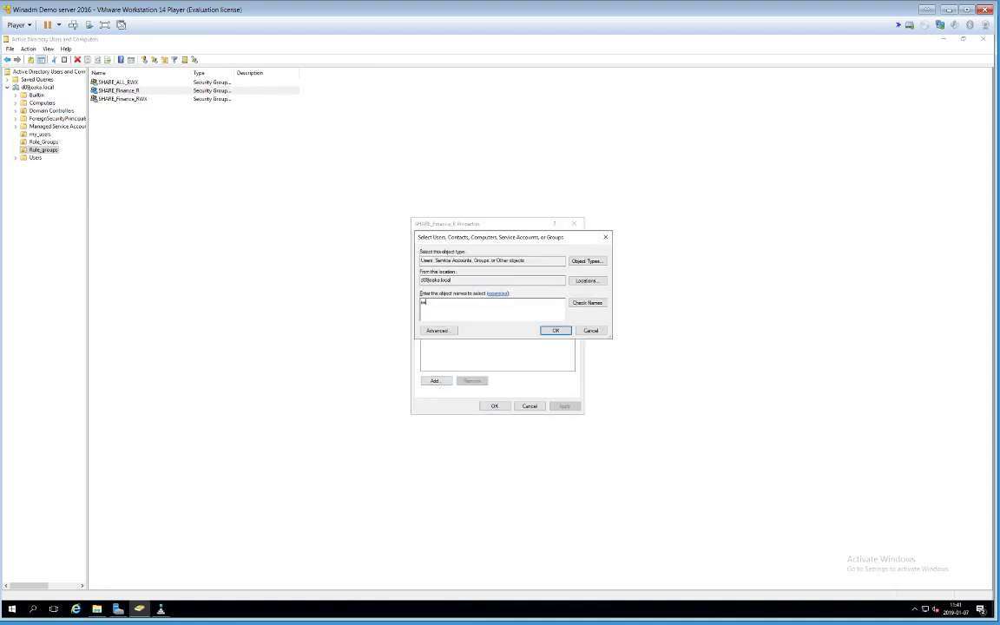
key(Return)
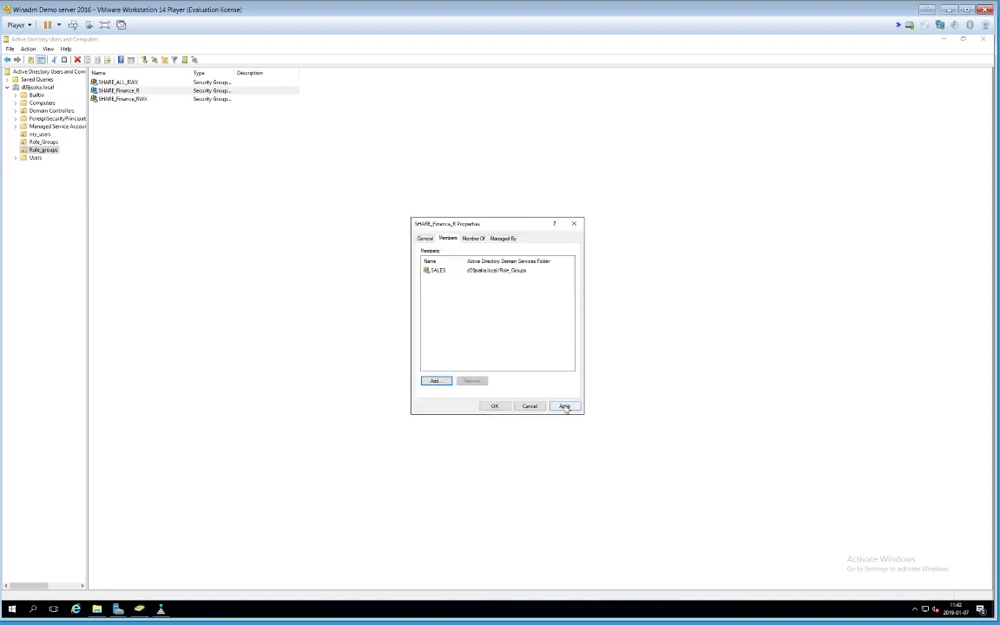
click(564, 406)
click(494, 406)
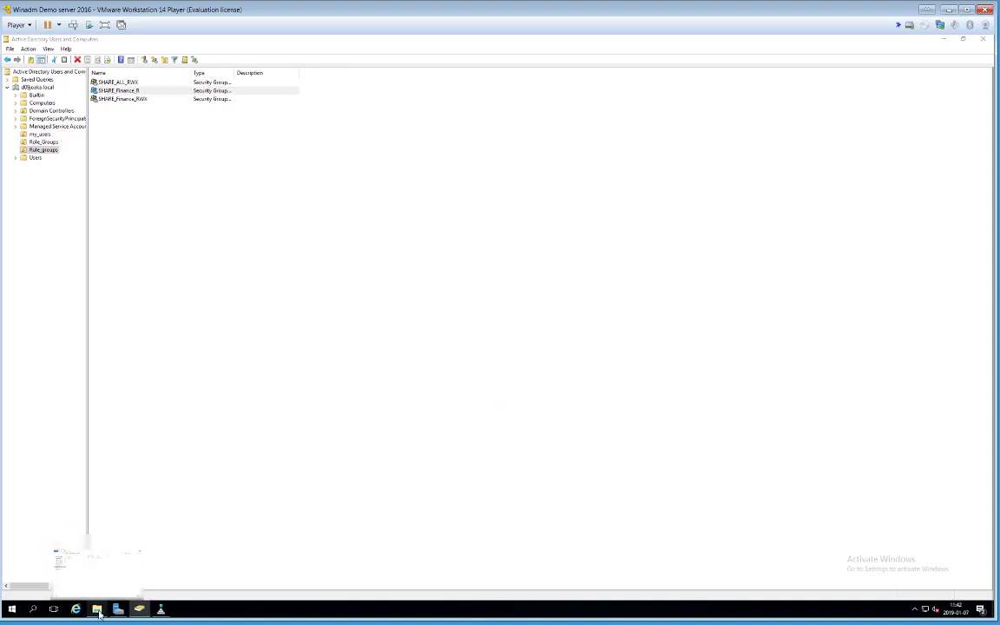
Create a new folder named Finance in C:\Shares
click(90, 549)
click(462, 218)
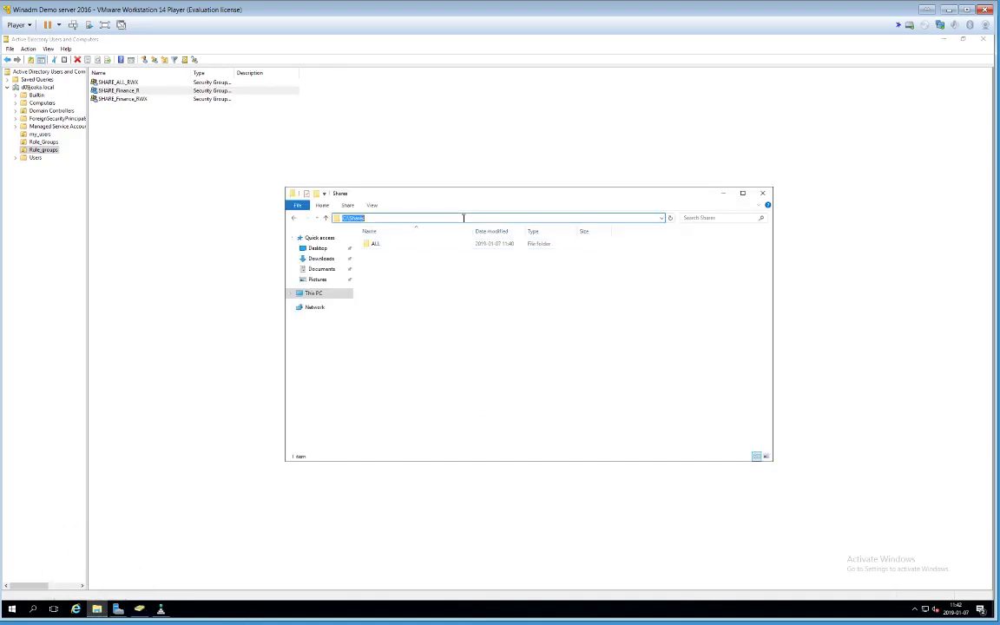
click(413, 313)
right_click(392, 298)
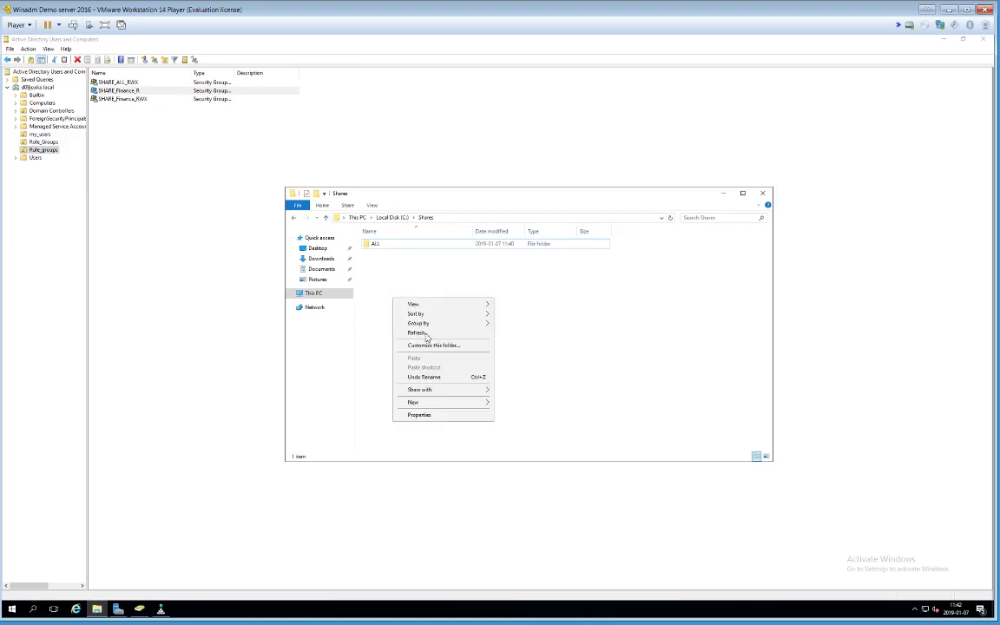
mouse_move(425, 404)
click(514, 403)
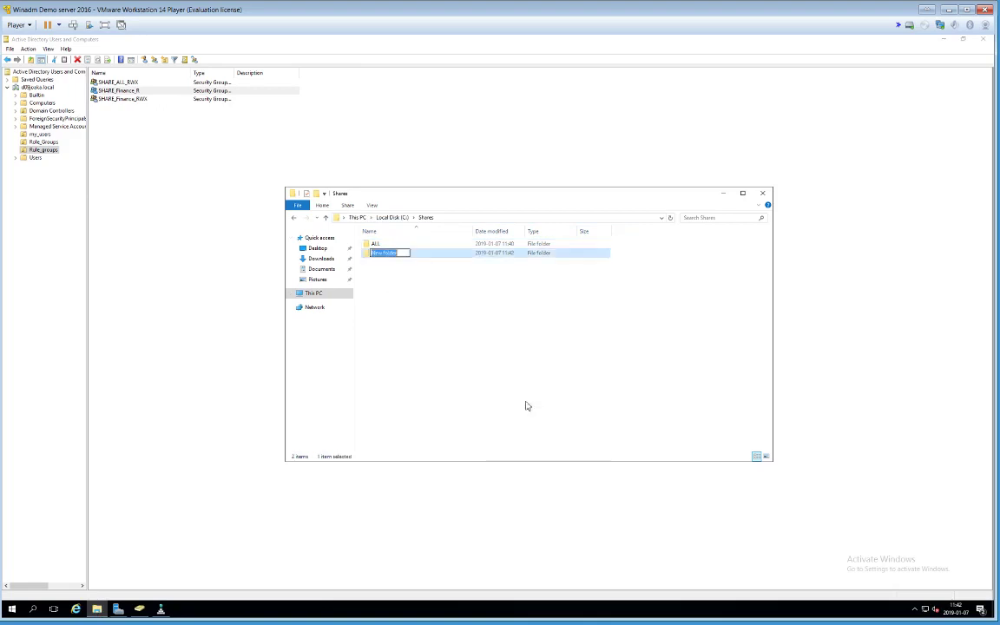
text(Finance)
key(Return)
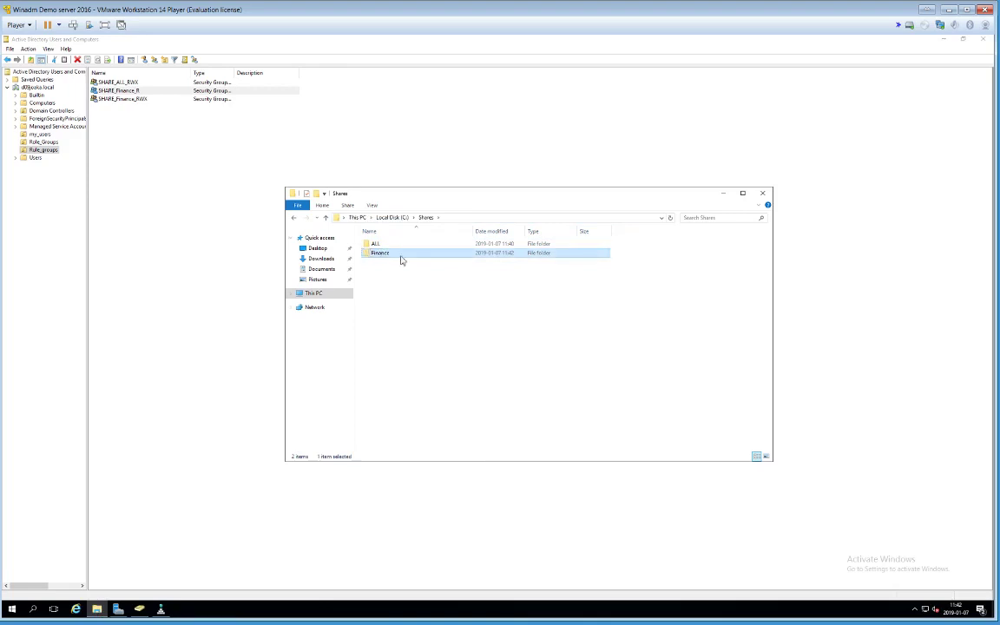
Share the Finance folder via Advanced Sharing, granting Everyone Full Control
right_click(401, 255)
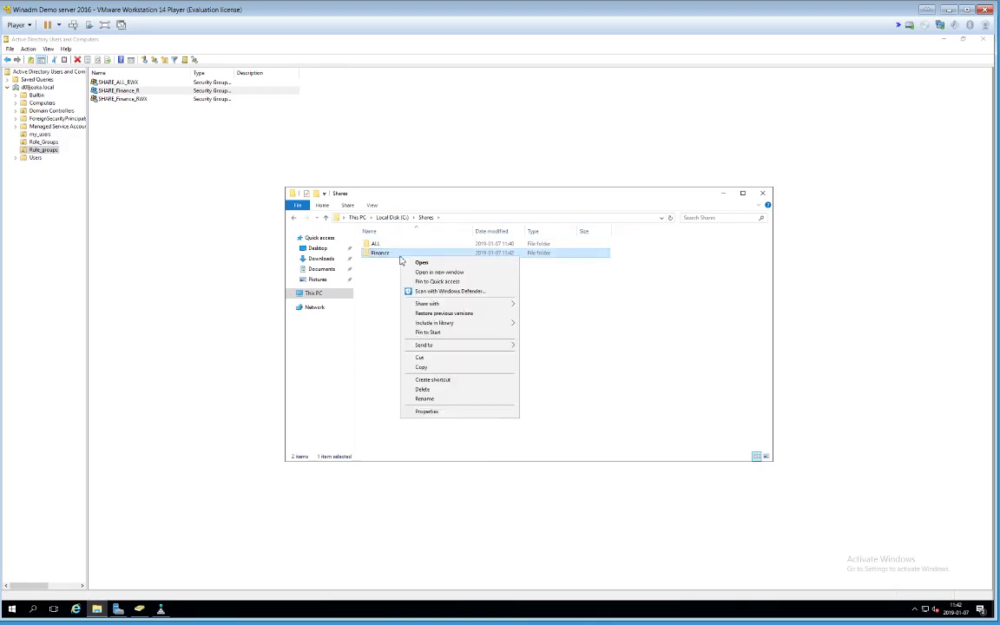
click(438, 411)
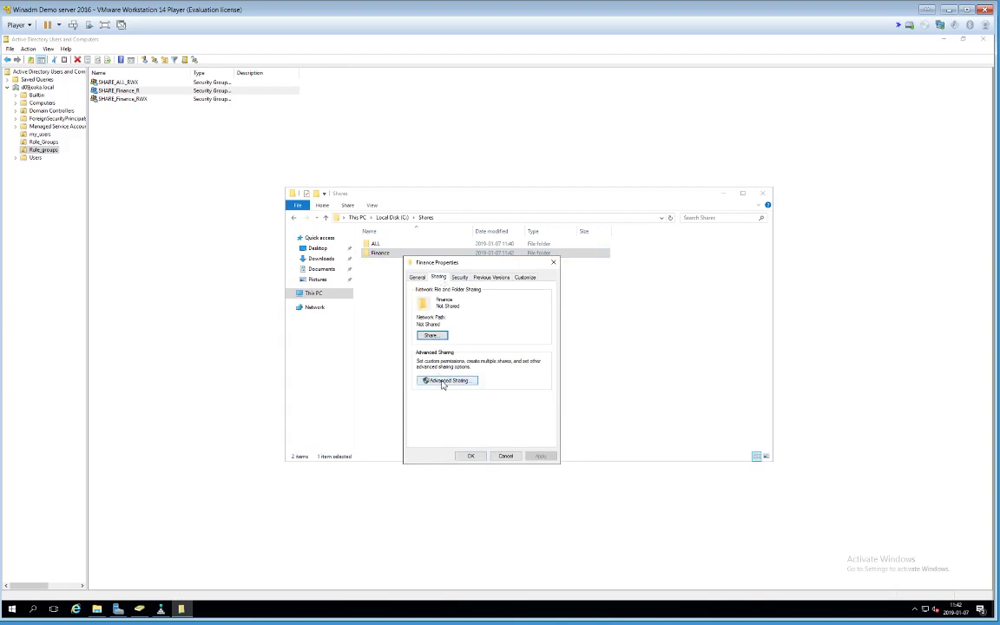
click(445, 381)
click(427, 294)
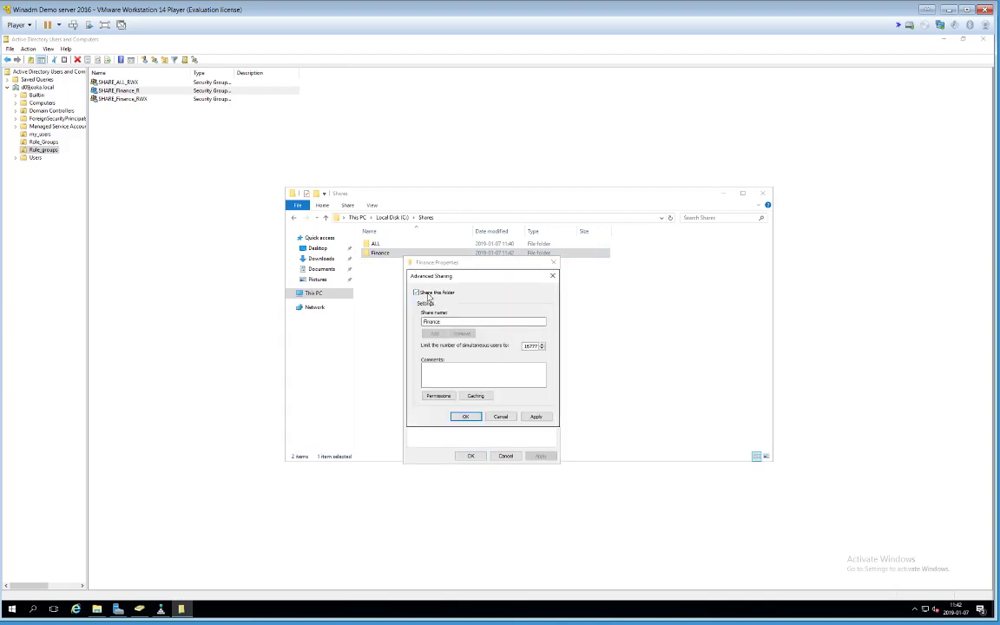
click(439, 396)
click(517, 388)
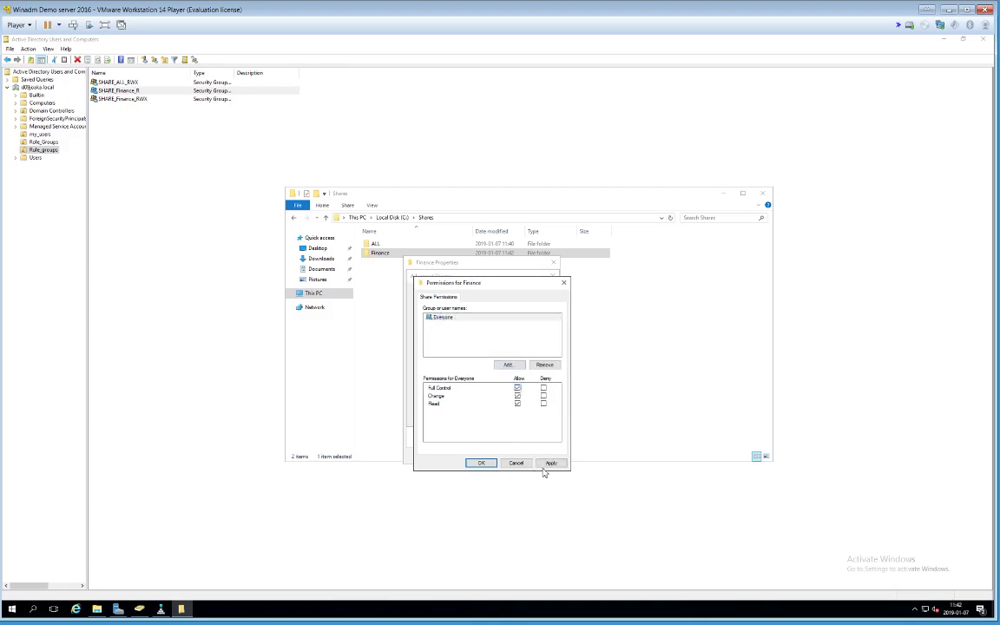
click(550, 462)
click(479, 463)
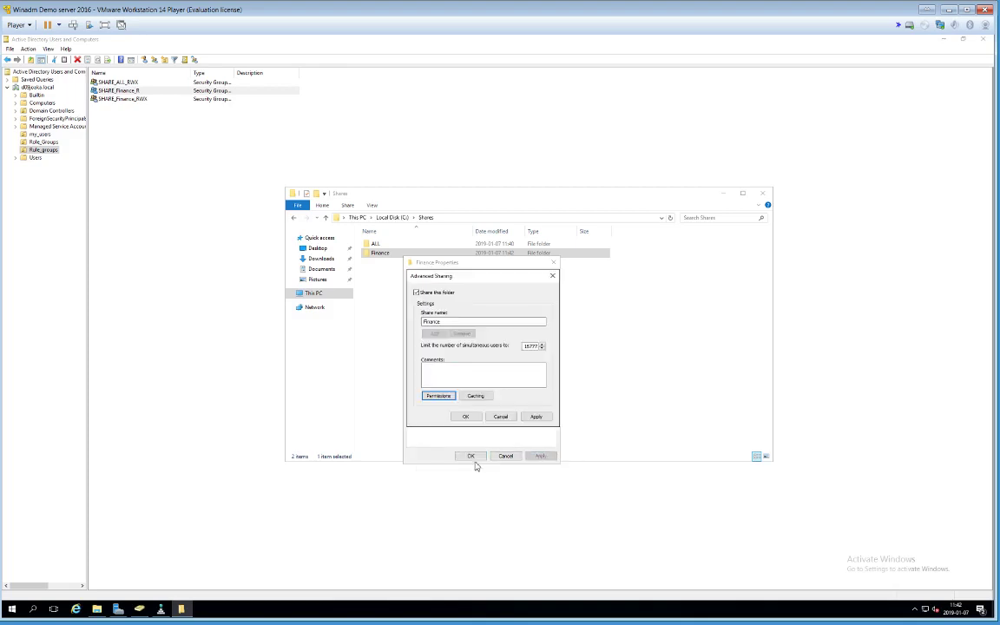
click(536, 417)
click(465, 417)
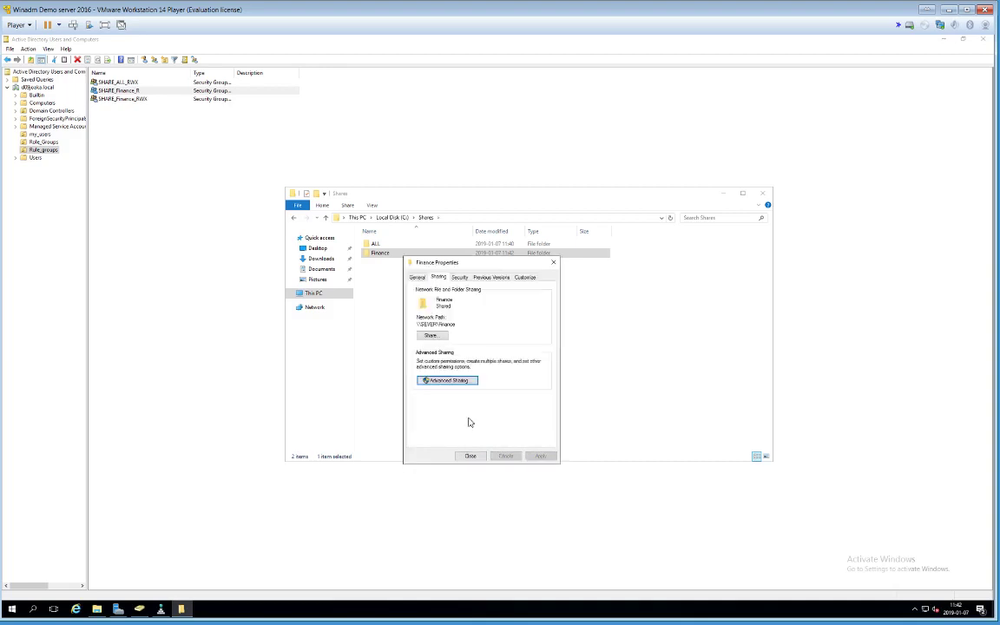
Disable inheritance on Finance, converting inherited permissions into explicit entries
click(459, 277)
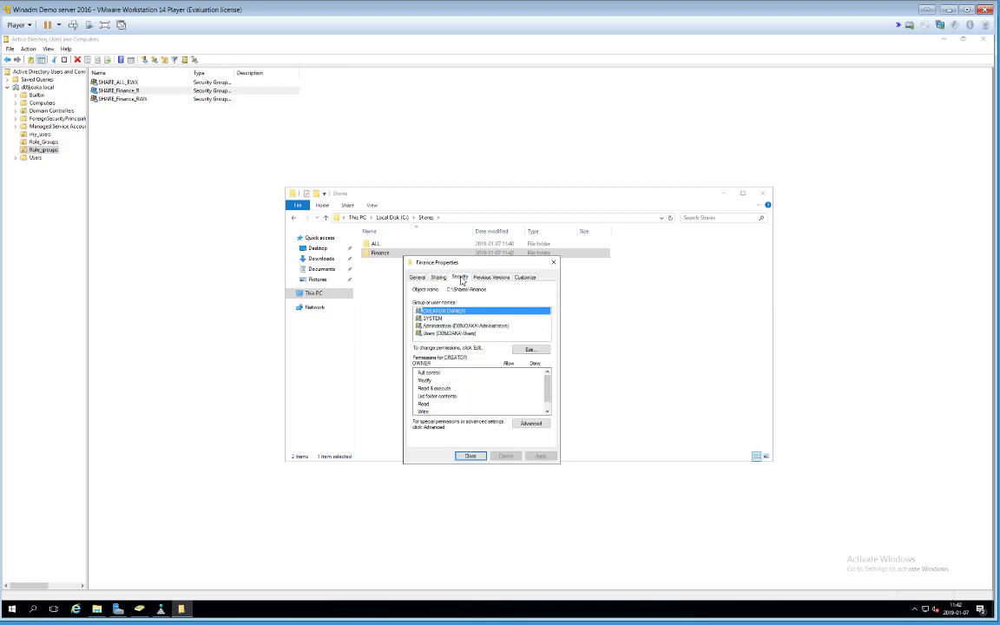
click(531, 422)
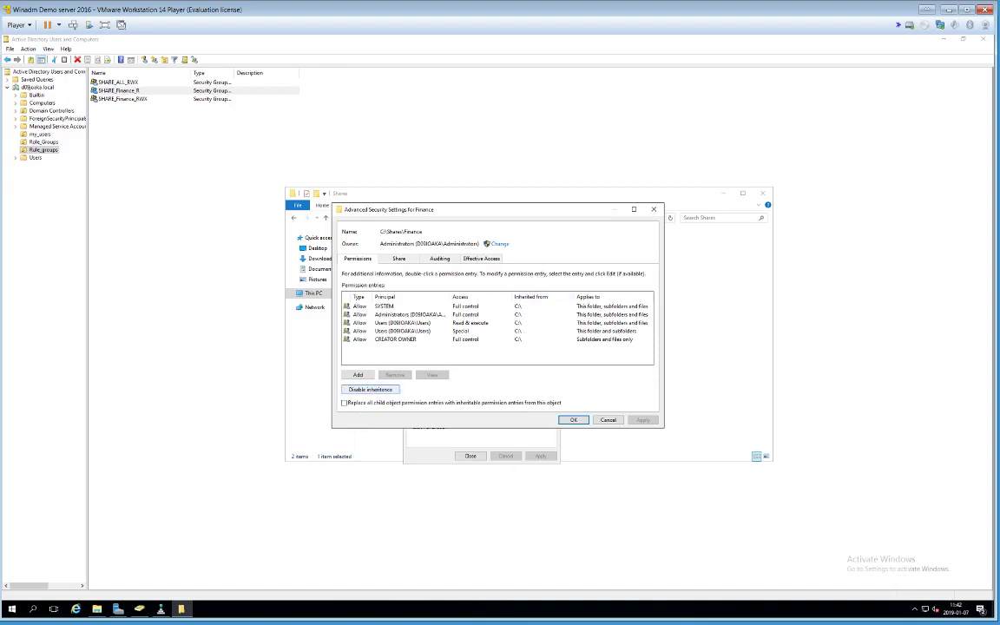
click(370, 389)
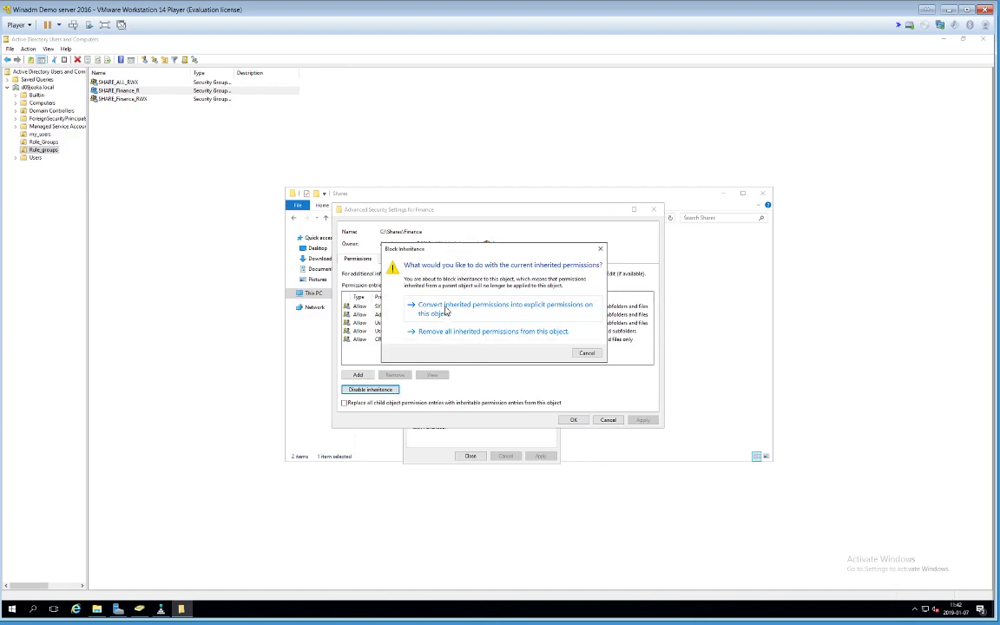
click(446, 308)
Remove the Users and CREATOR OWNER entries, leaving only SYSTEM and Administrators
click(404, 324)
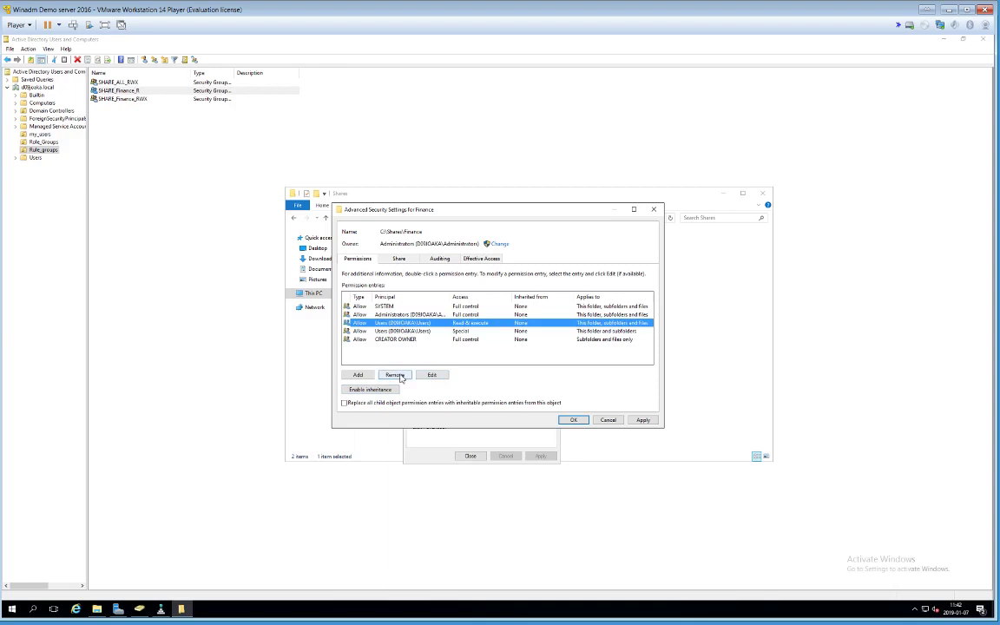
click(395, 375)
click(396, 375)
click(395, 375)
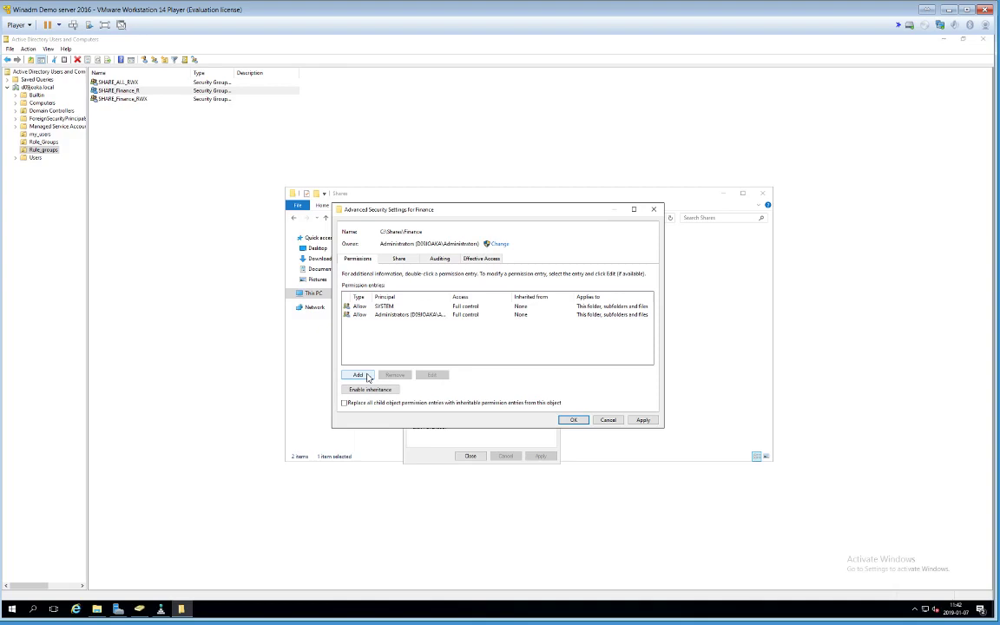
Add SHARE_Finance_RWX as a Finance principal with Full control and apply the entry
click(358, 375)
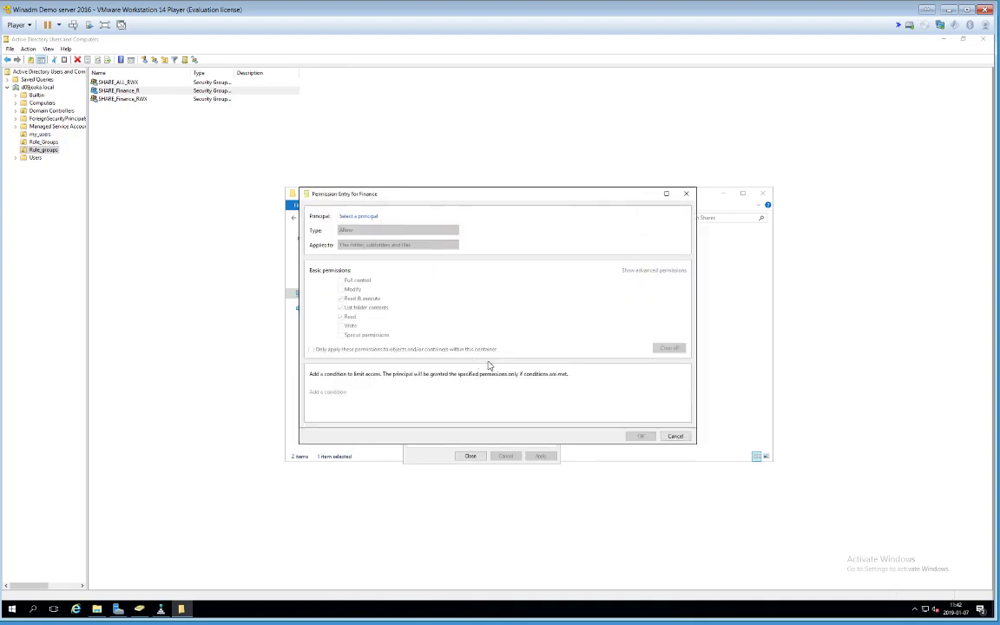
click(354, 217)
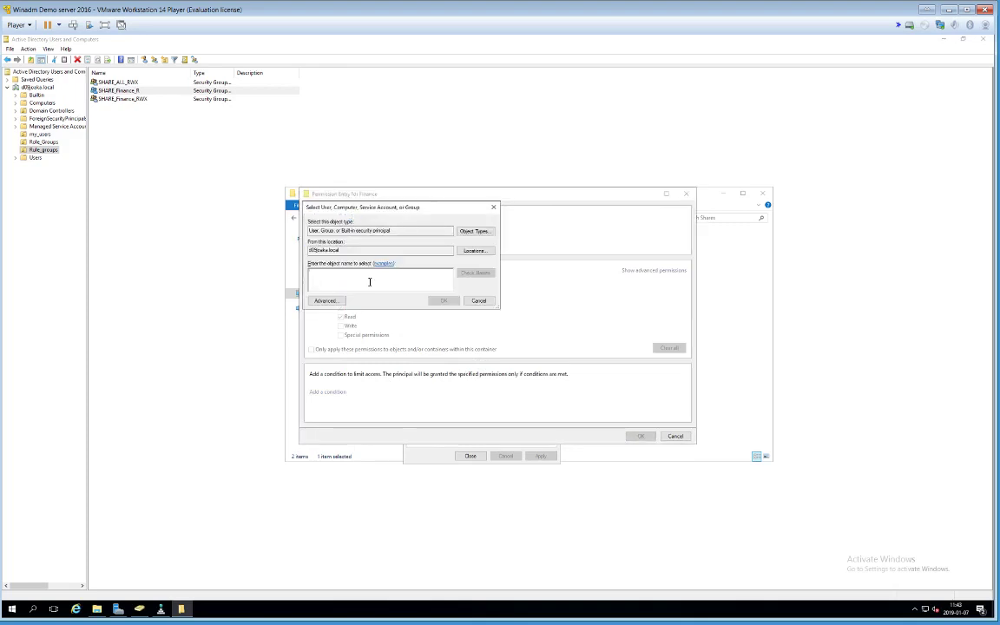
text(share)
key(Return)
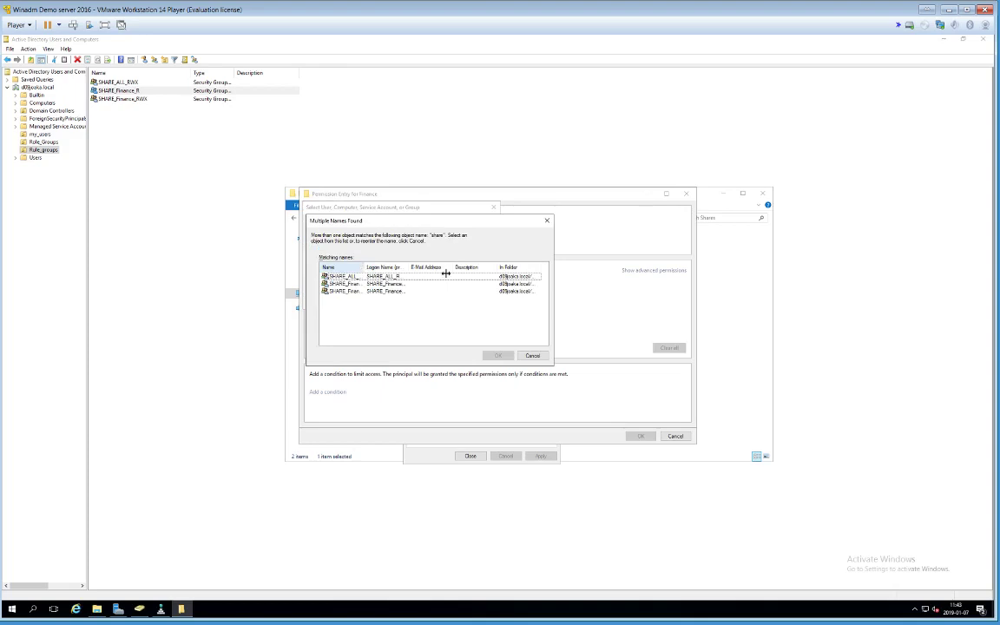
drag(445, 273, 452, 273)
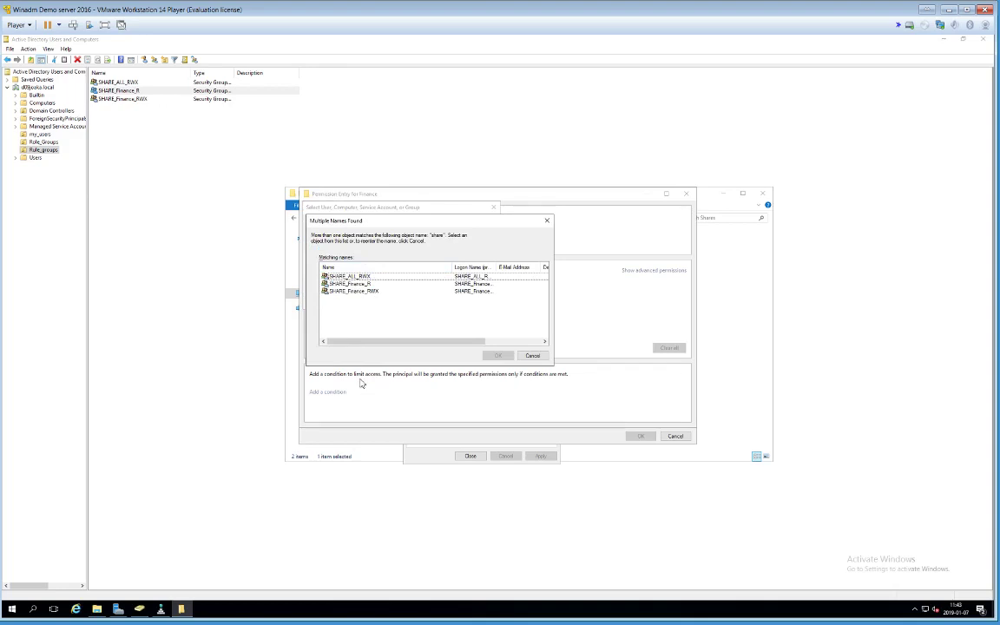
double_click(335, 293)
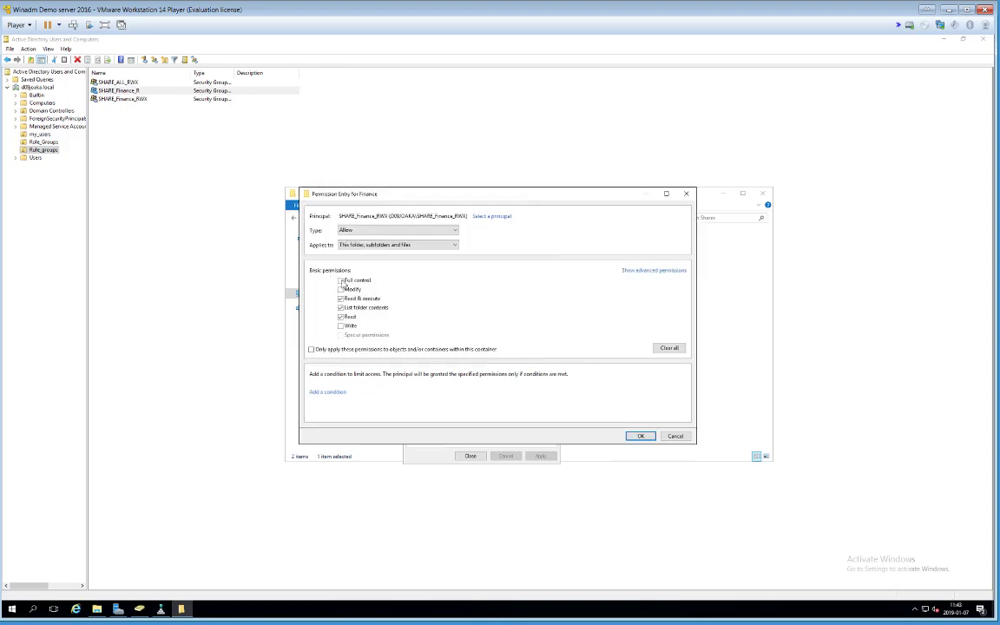
click(341, 281)
click(654, 441)
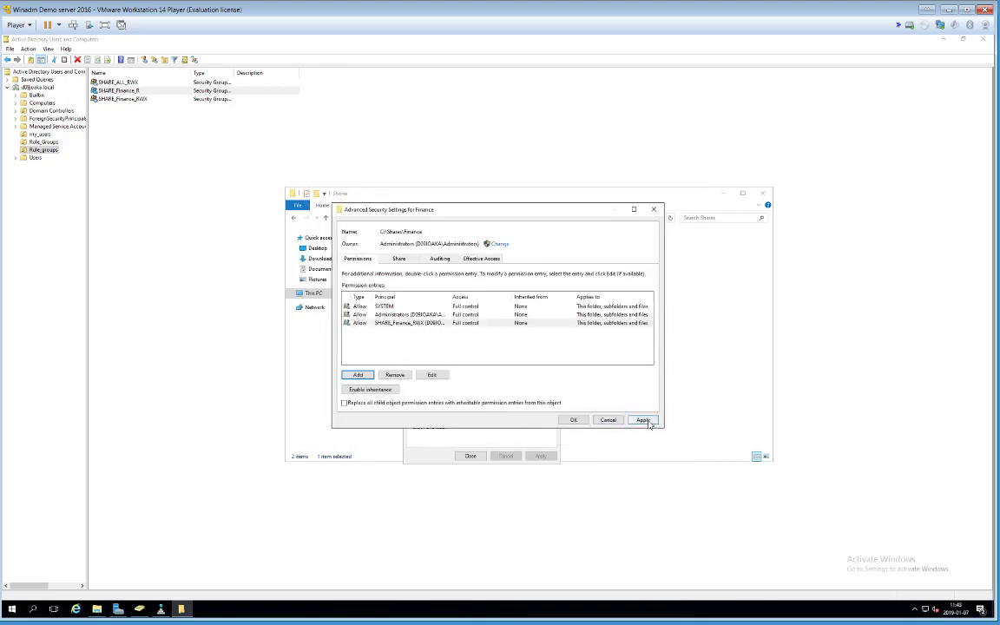
click(644, 420)
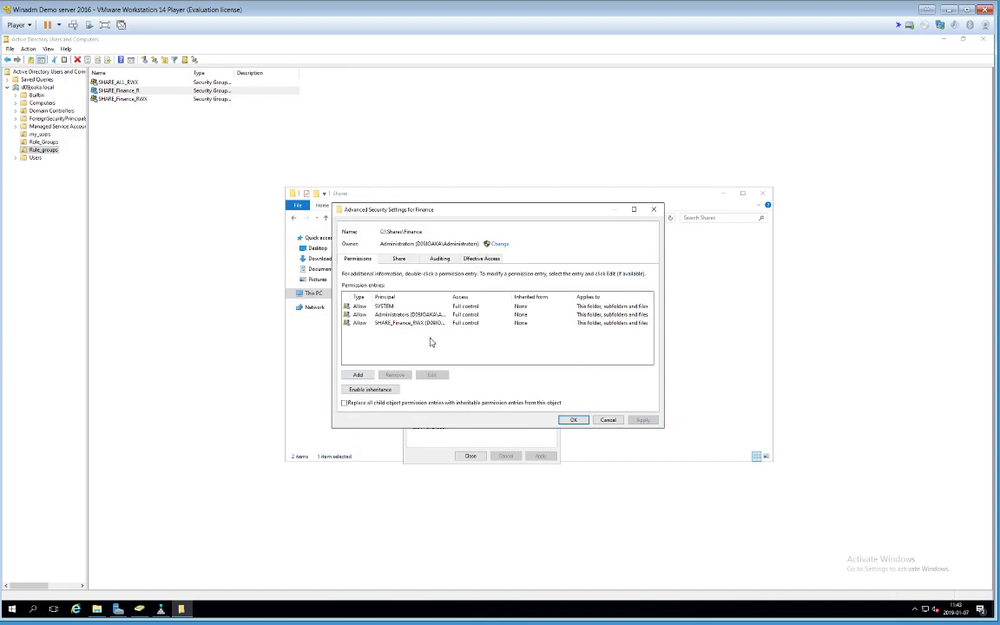
Add SHARE_Finance_R as a Finance principal with Read & execute and apply the entry
click(356, 377)
click(364, 216)
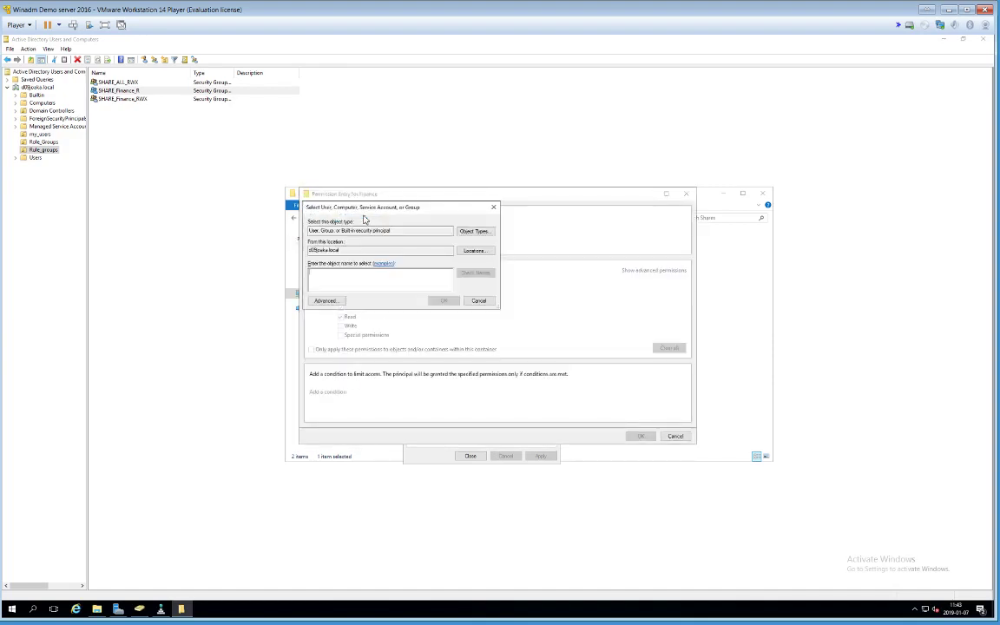
text(share)
key(Return)
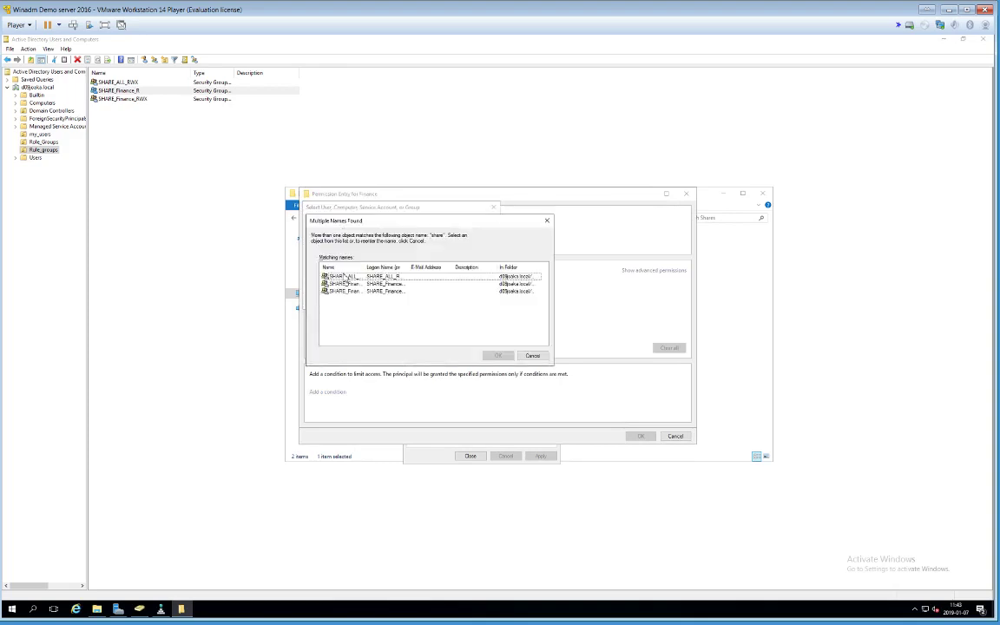
drag(363, 266, 473, 268)
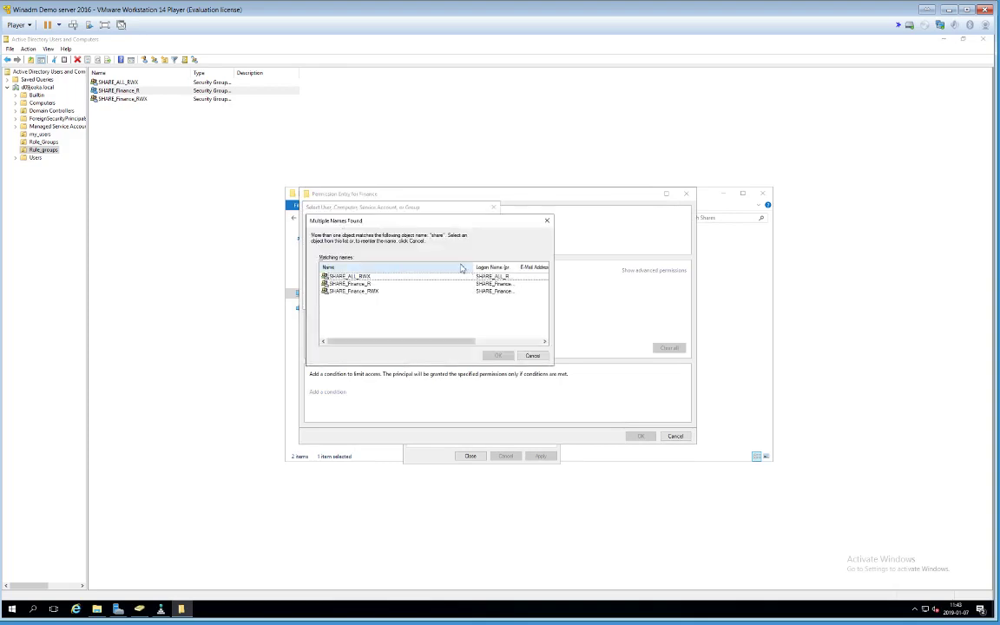
click(349, 284)
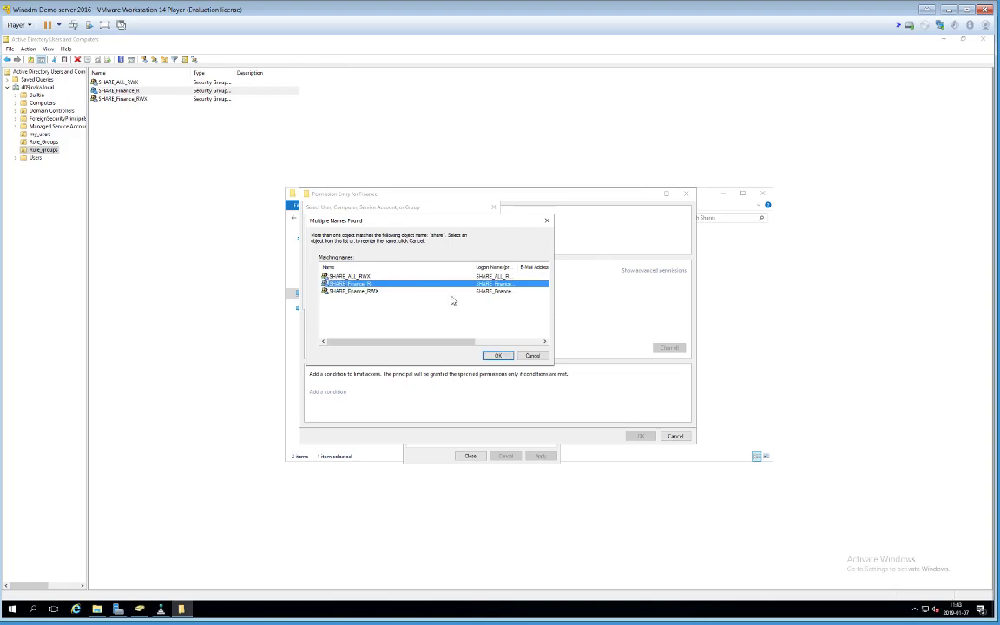
click(498, 356)
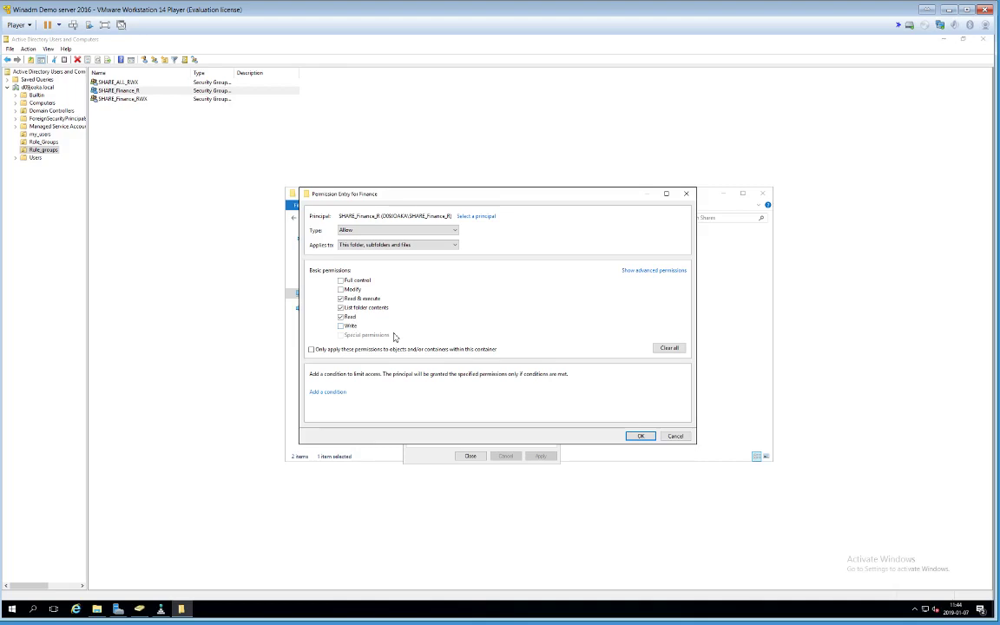
click(640, 436)
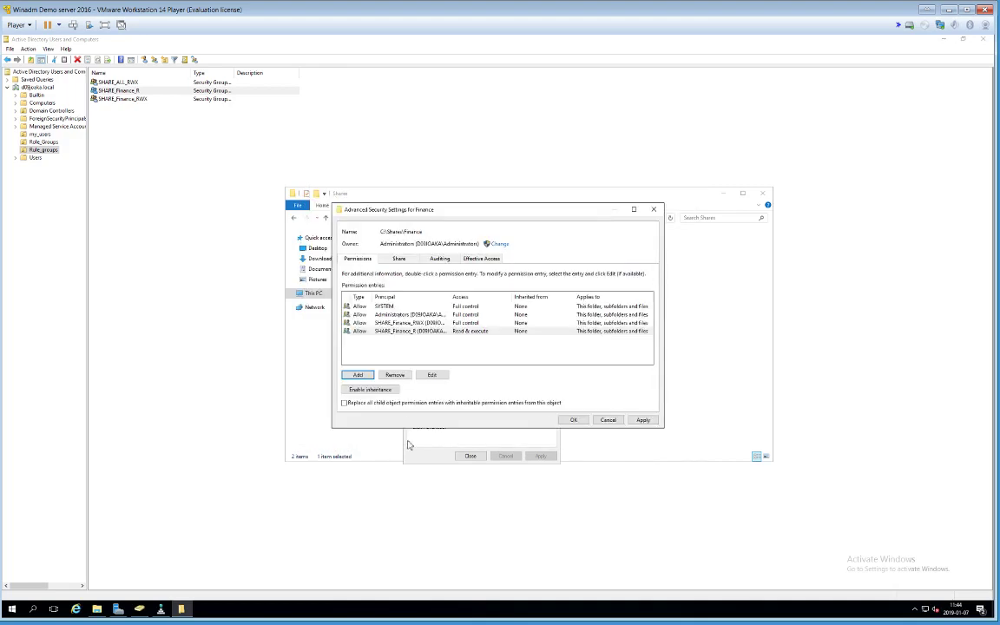
click(646, 420)
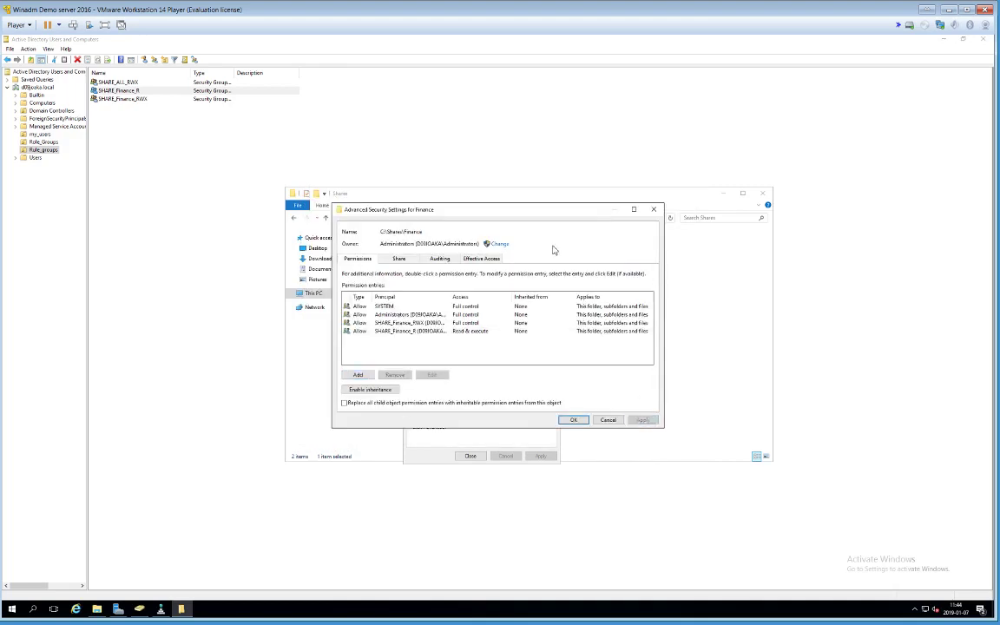
Run an effective access check for a domain user on Finance and review the denied permissions
click(499, 261)
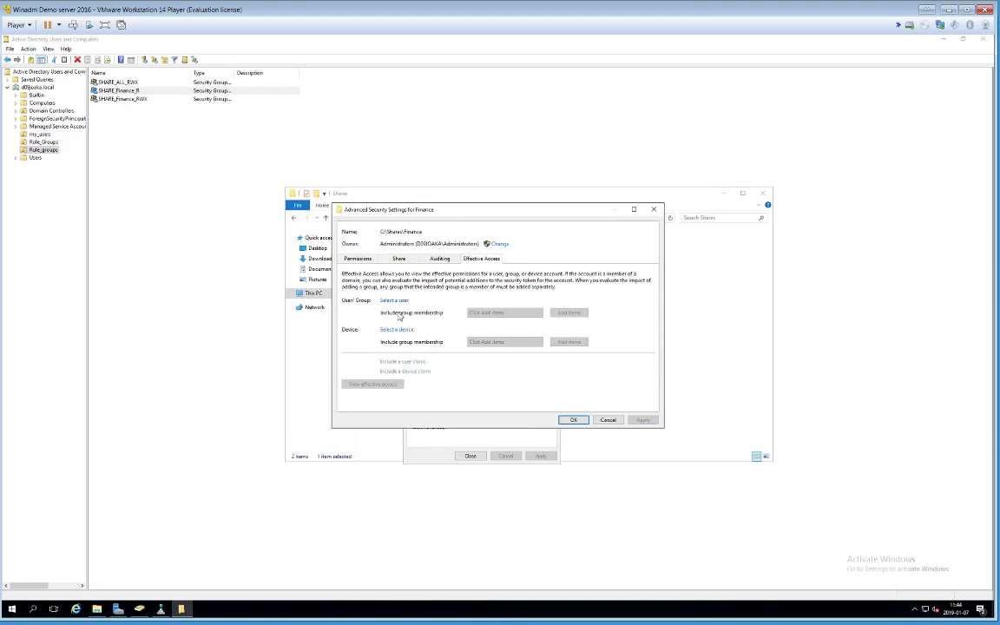
click(388, 299)
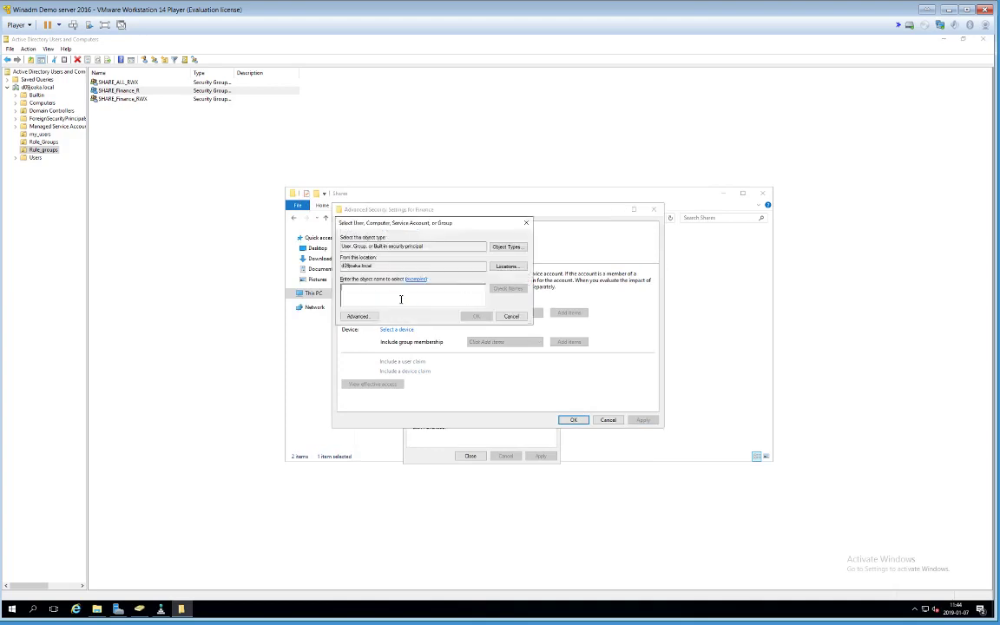
text(share)
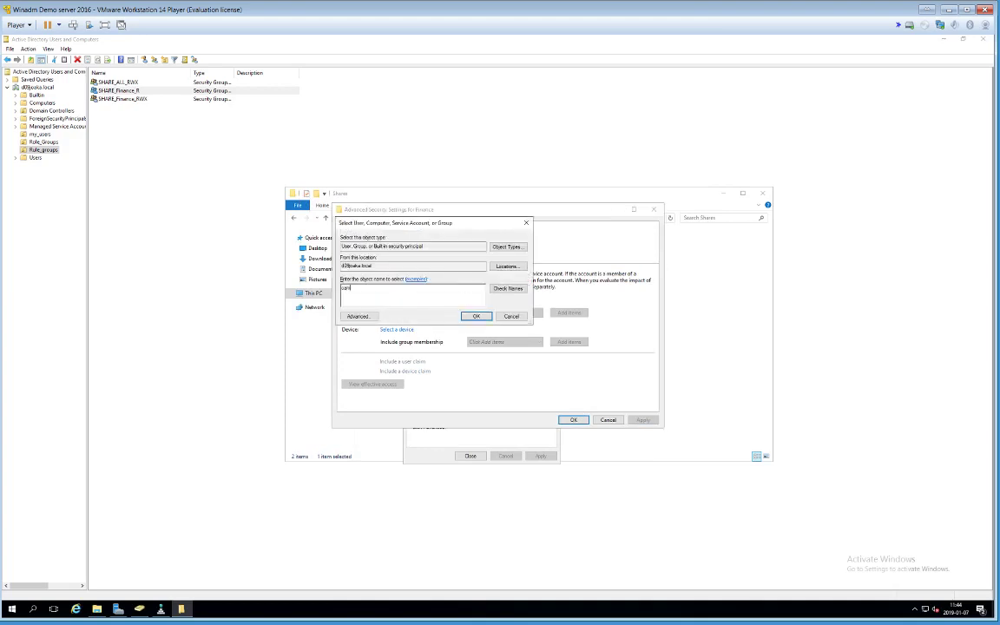
click(478, 316)
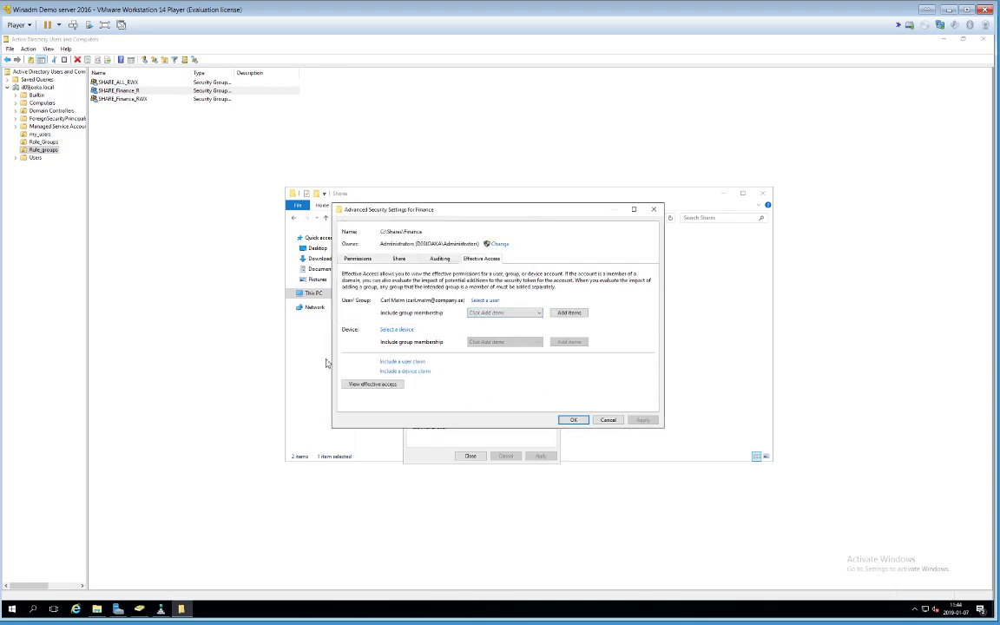
click(372, 383)
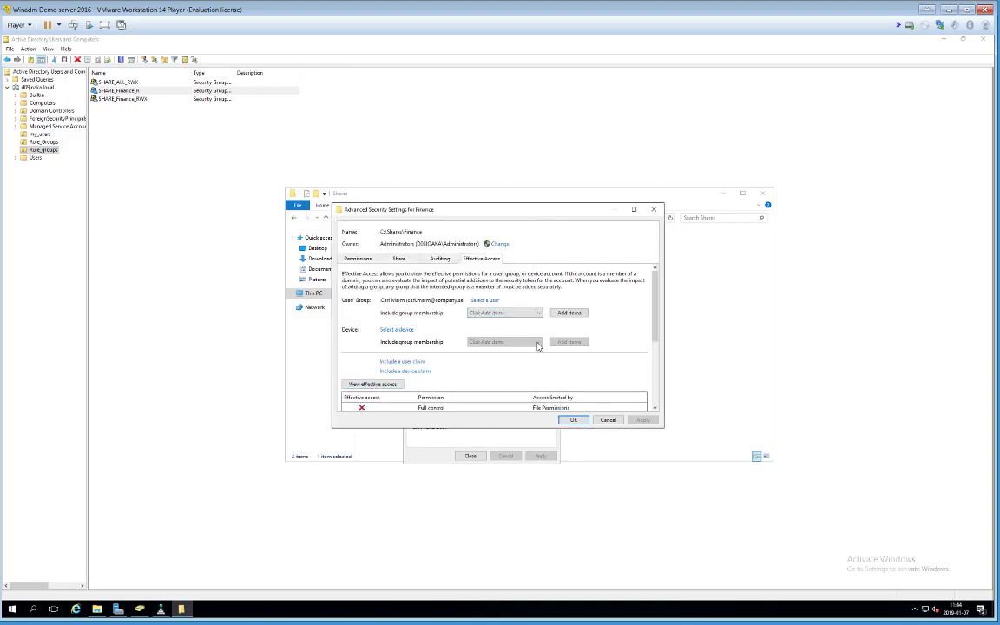
scroll(537, 346, down, 5)
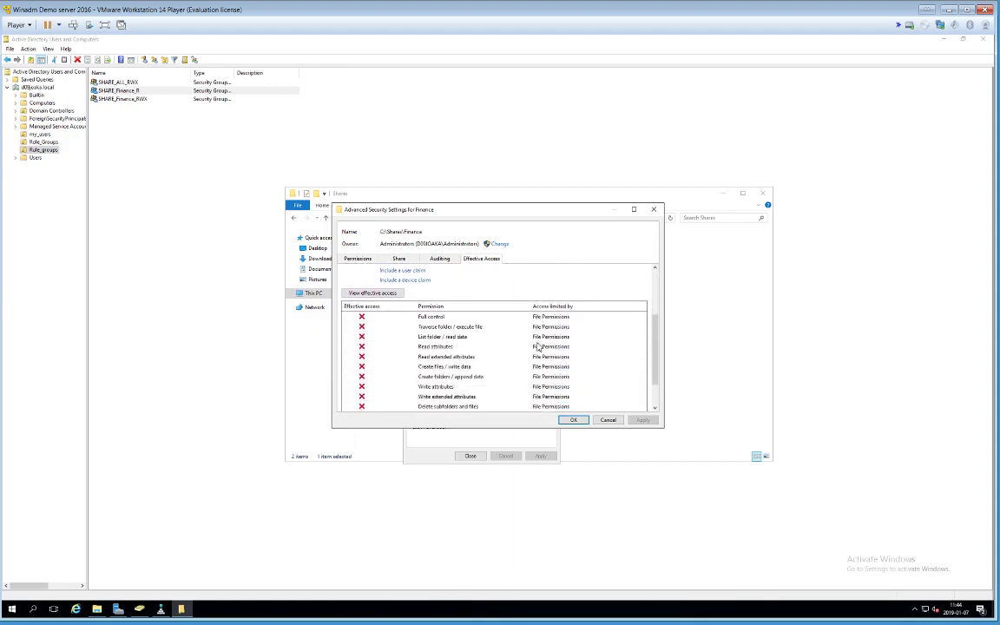
scroll(537, 346, down, 2)
scroll(545, 369, up, 7)
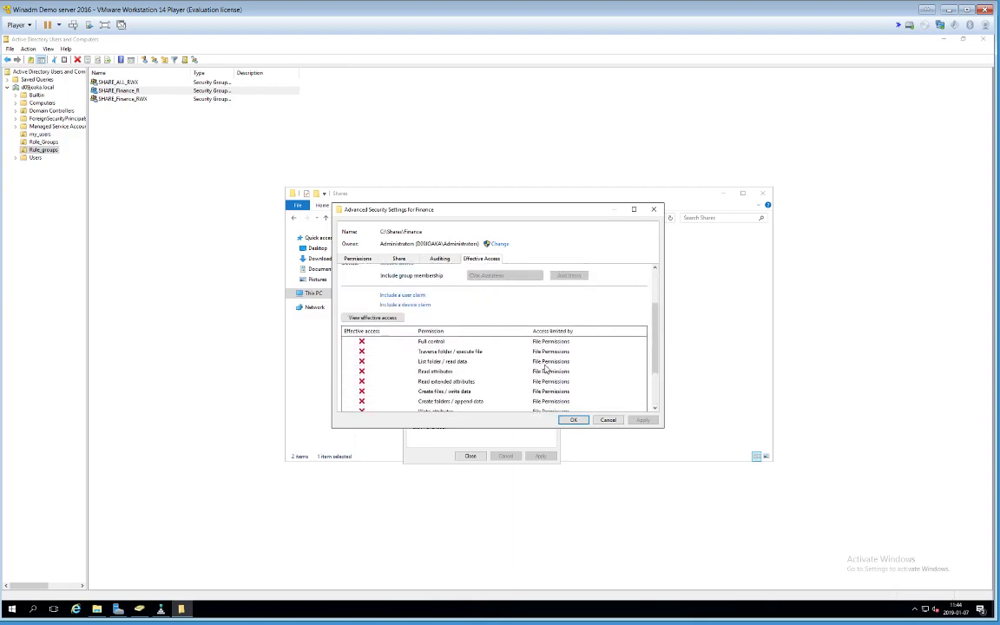
scroll(545, 369, down, 5)
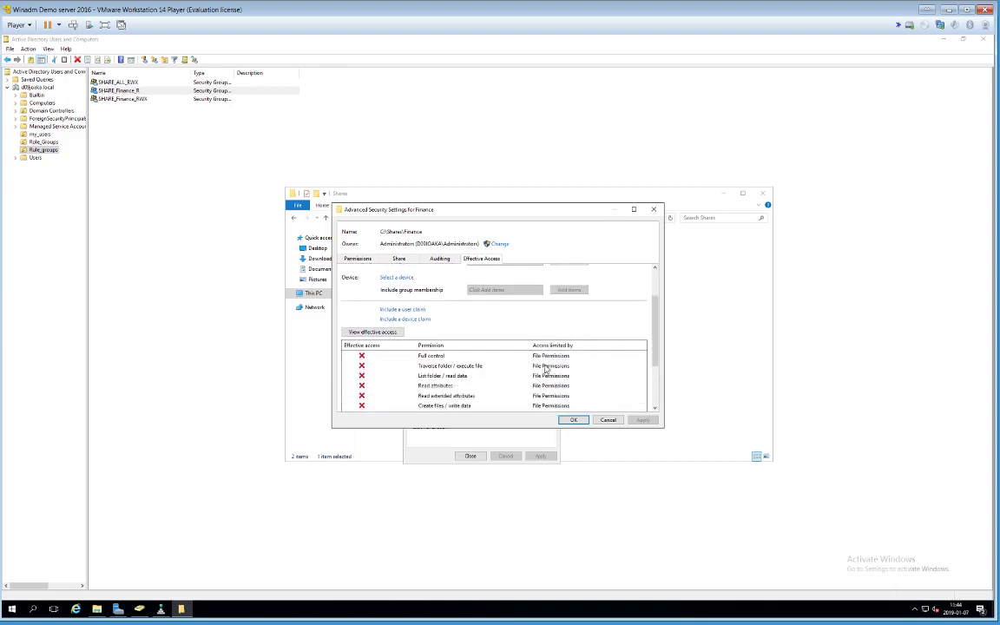
scroll(545, 366, up, 4)
scroll(545, 367, up, 1)
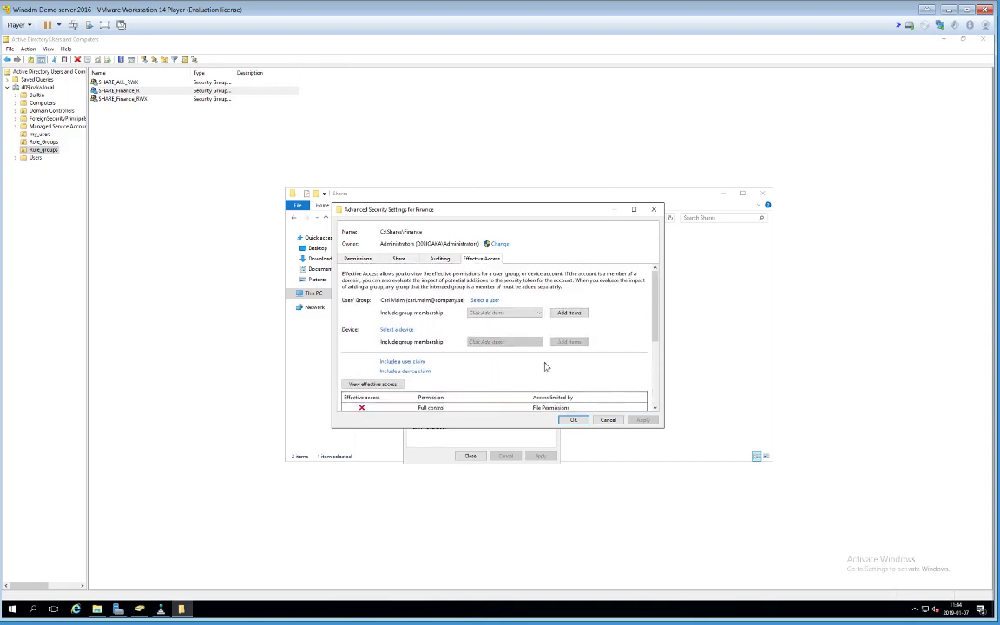
drag(387, 299, 415, 299)
click(146, 304)
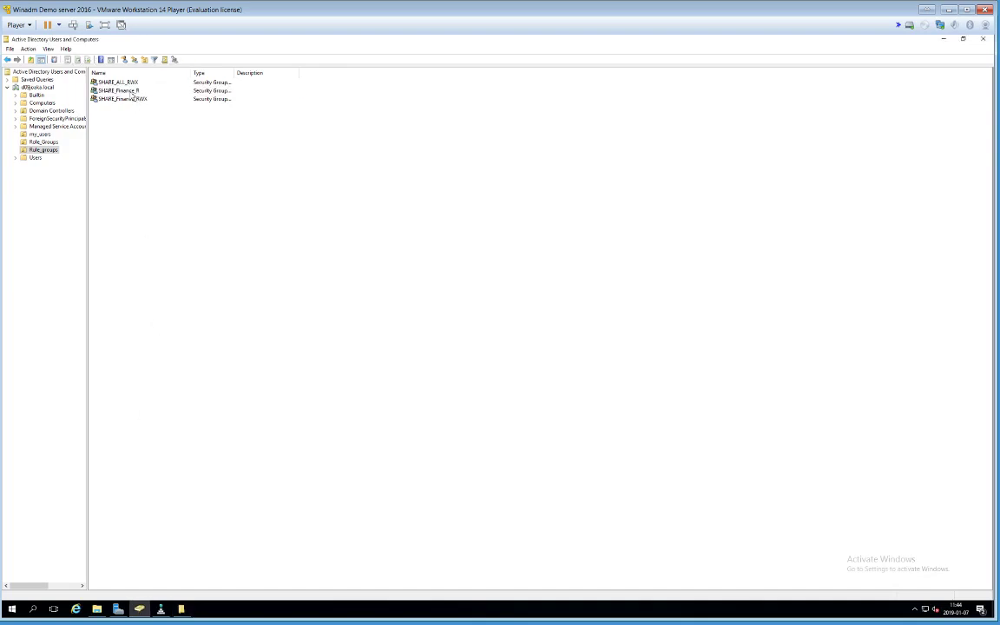
double_click(130, 91)
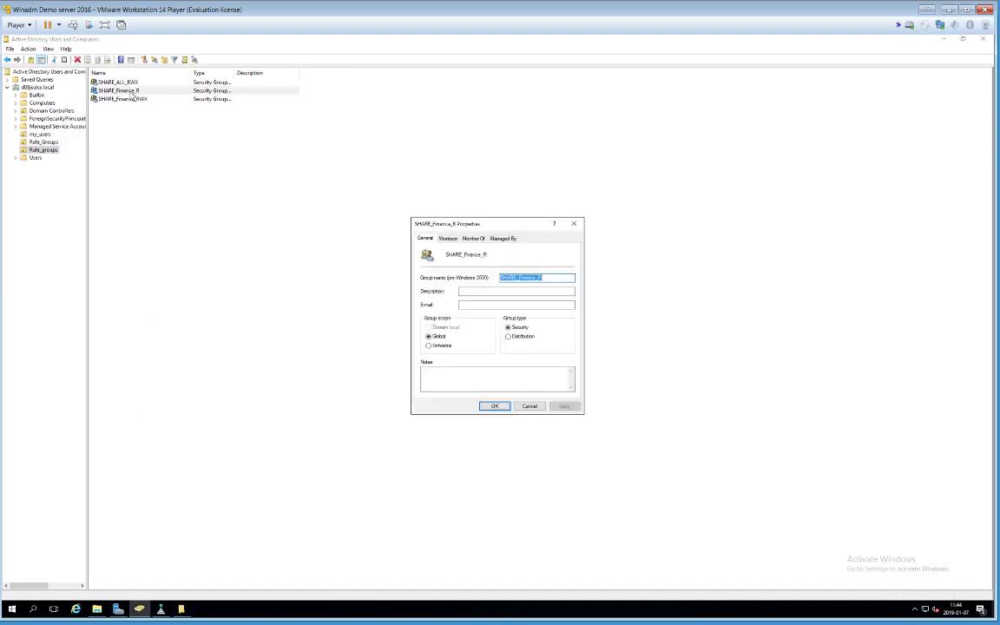
click(447, 238)
double_click(447, 275)
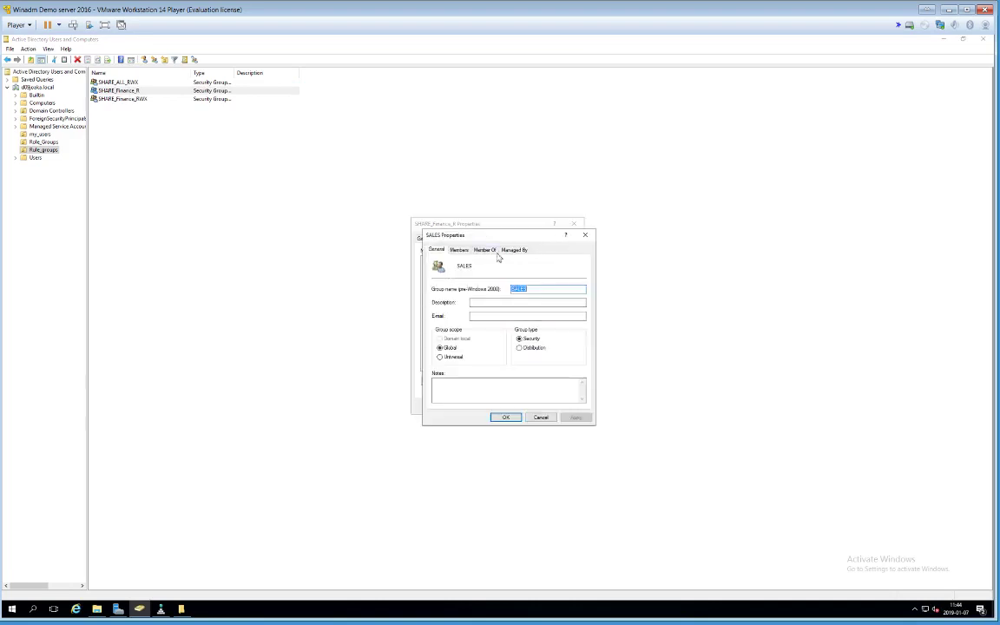
click(459, 250)
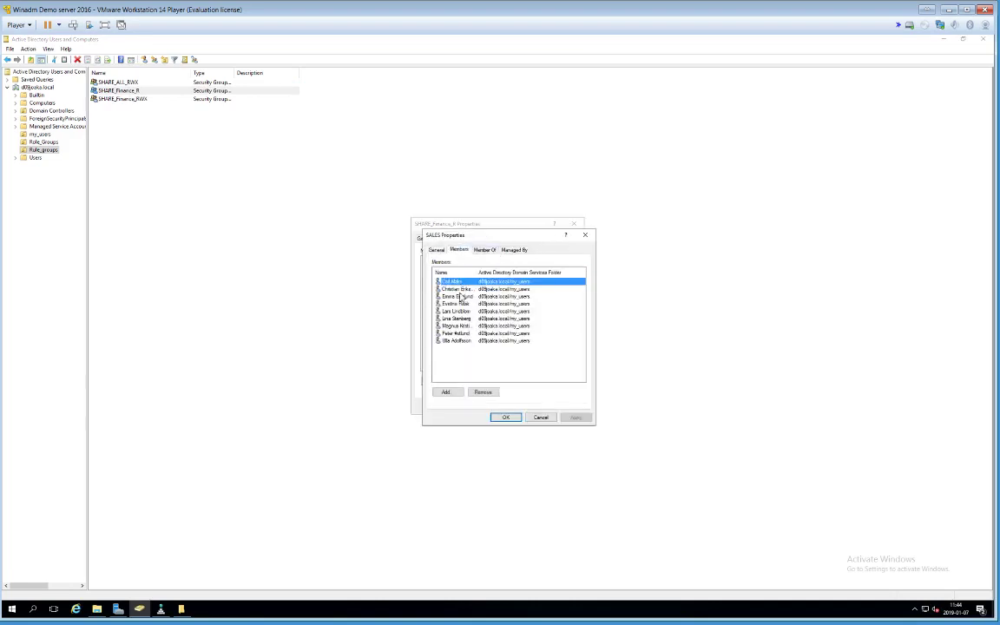
click(585, 235)
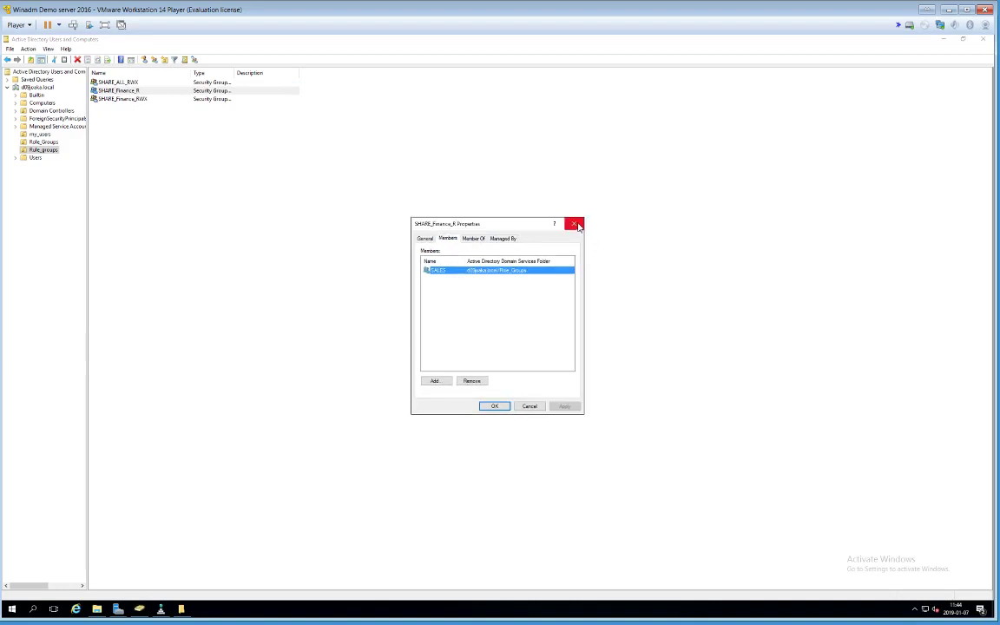
click(577, 225)
click(180, 609)
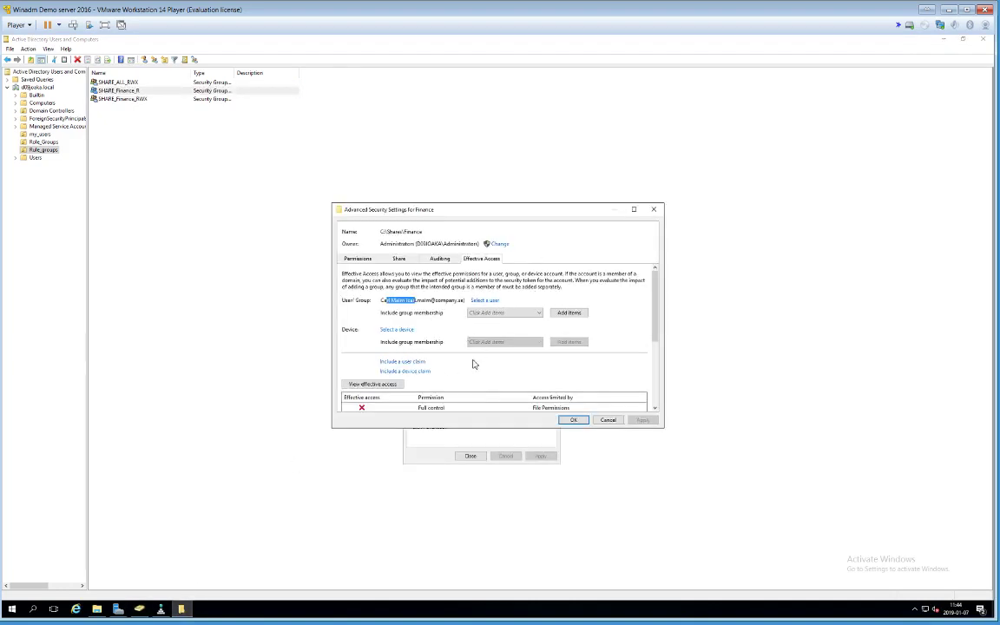
Reopen Finance's advanced security settings and check effective access for a domain user
scroll(473, 361, down, 5)
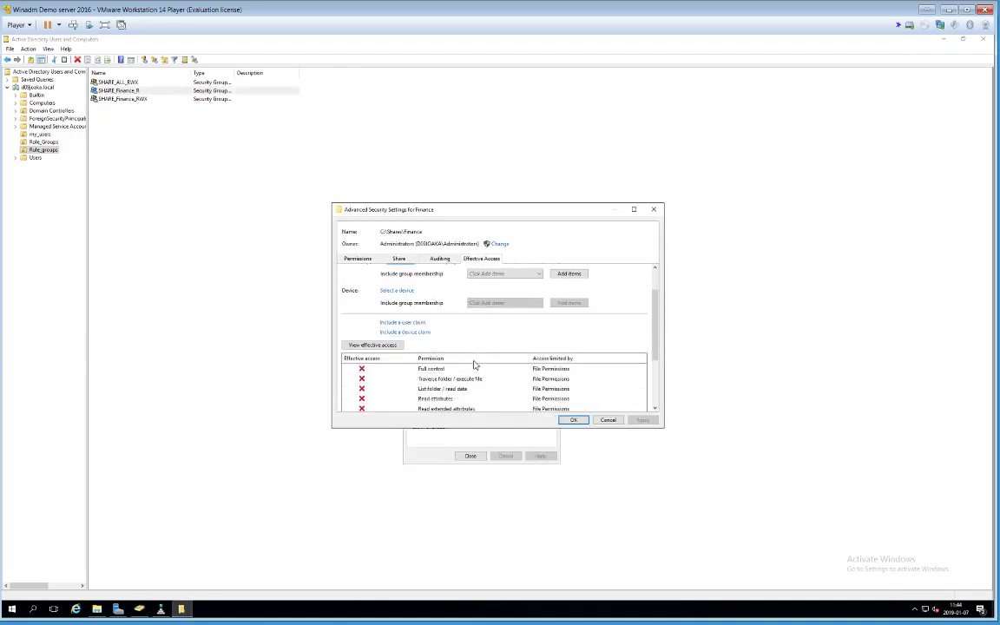
click(654, 209)
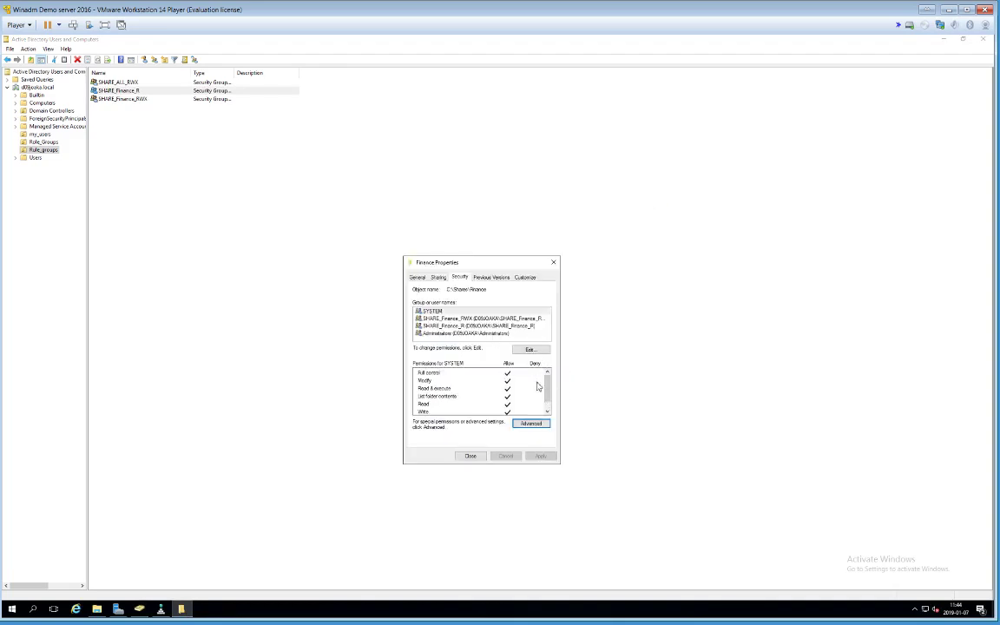
click(531, 422)
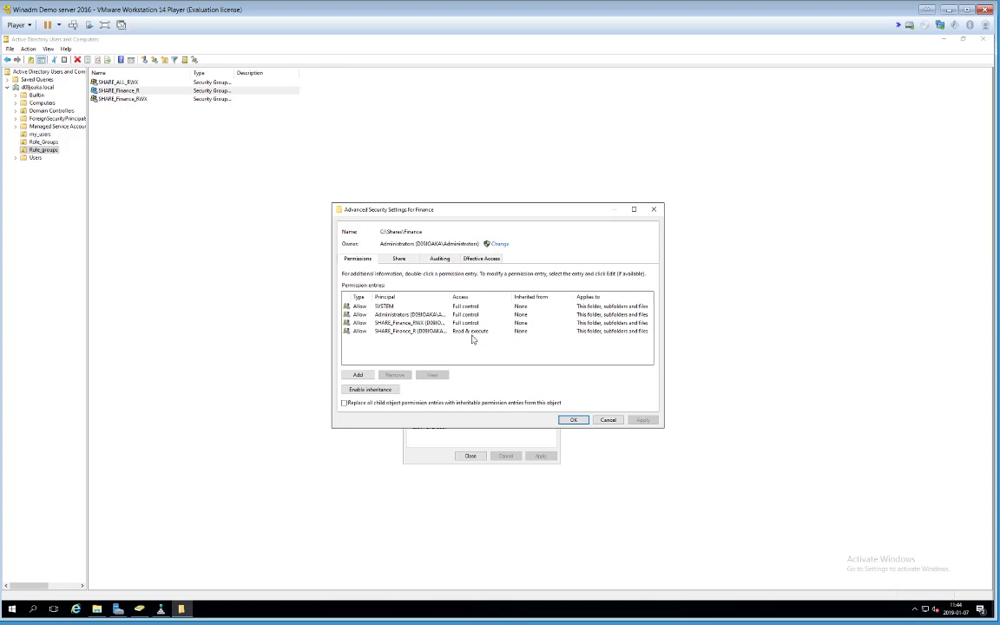
click(481, 258)
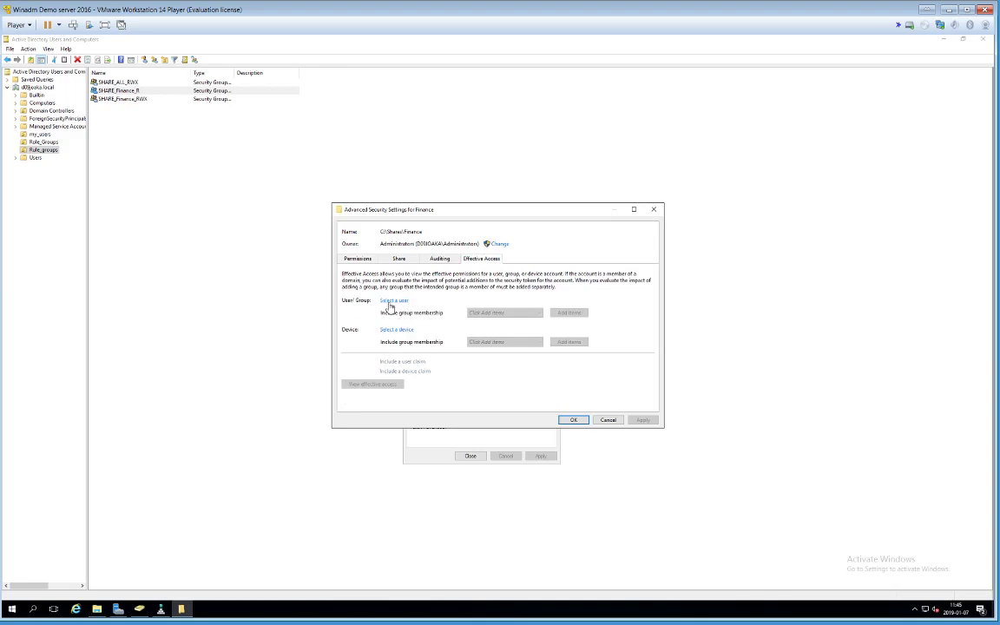
click(393, 301)
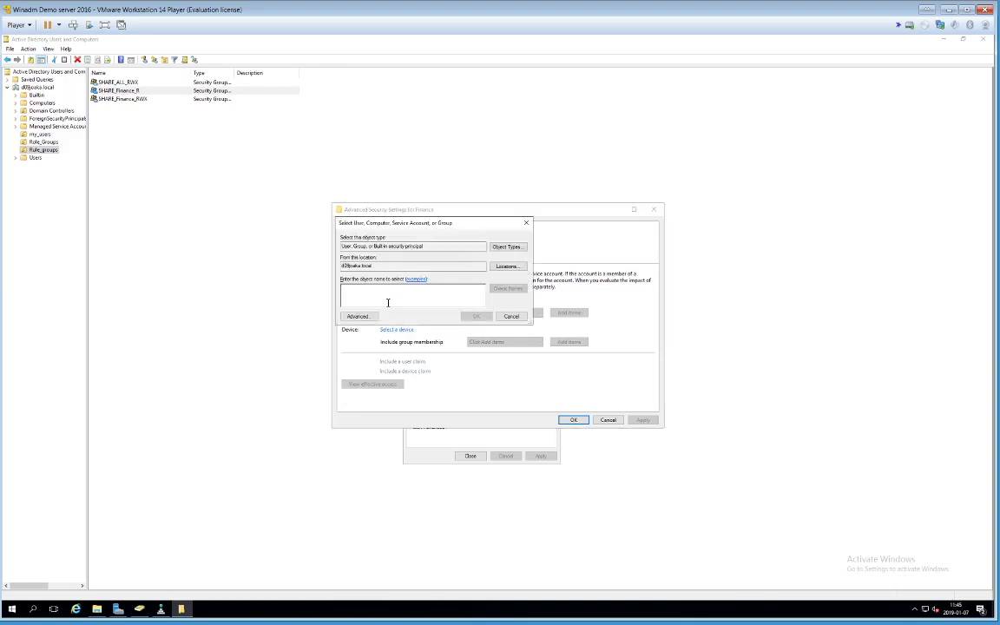
text(fa)
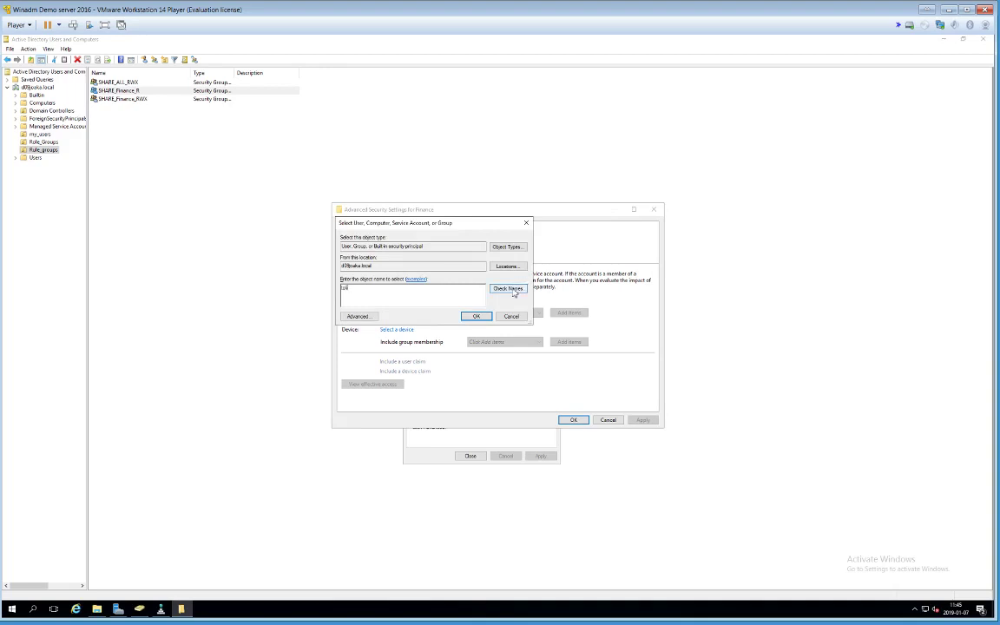
click(507, 288)
click(476, 316)
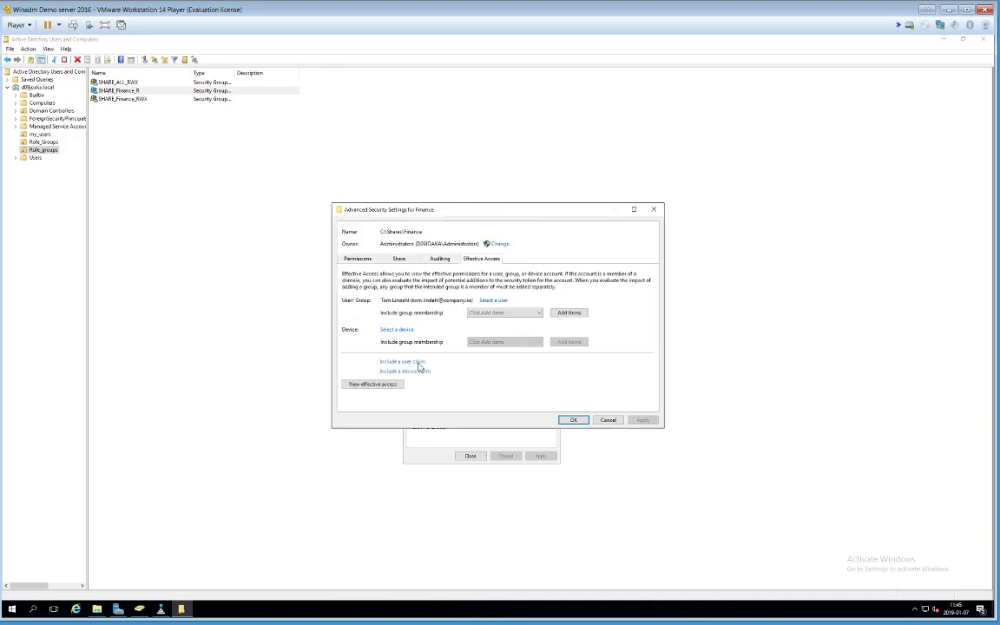
click(375, 383)
scroll(417, 379, down, 2)
scroll(417, 379, down, 2)
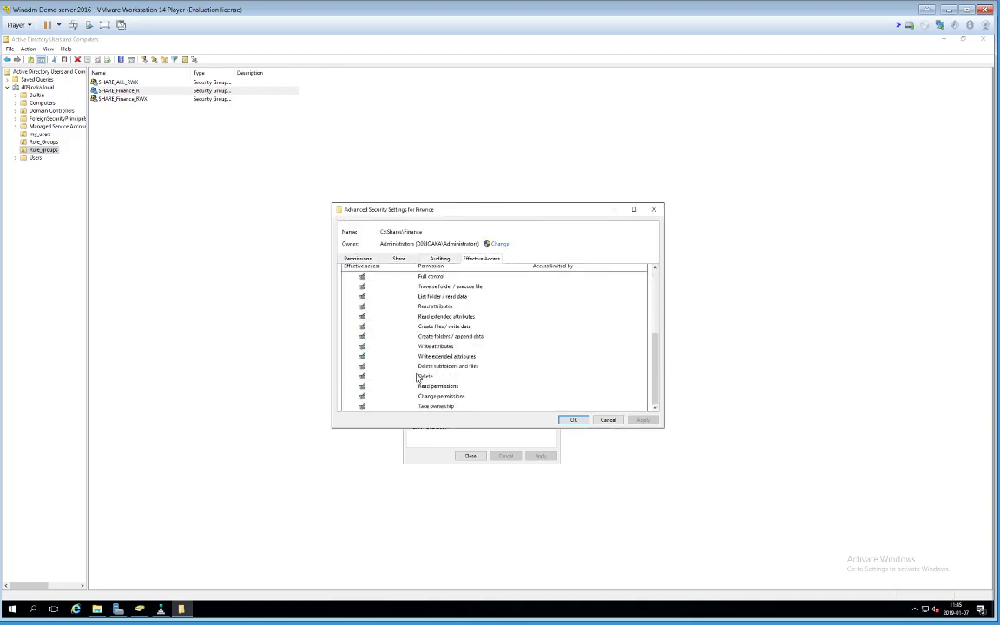
scroll(418, 379, up, 5)
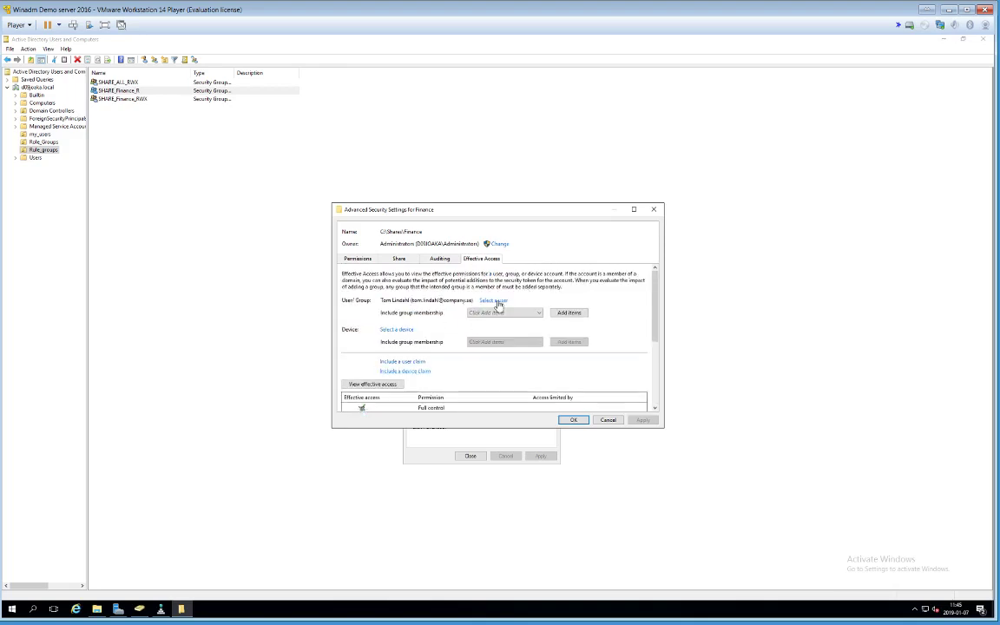
Check effective access on Finance for another domain user and review the results
click(444, 276)
text(salma)
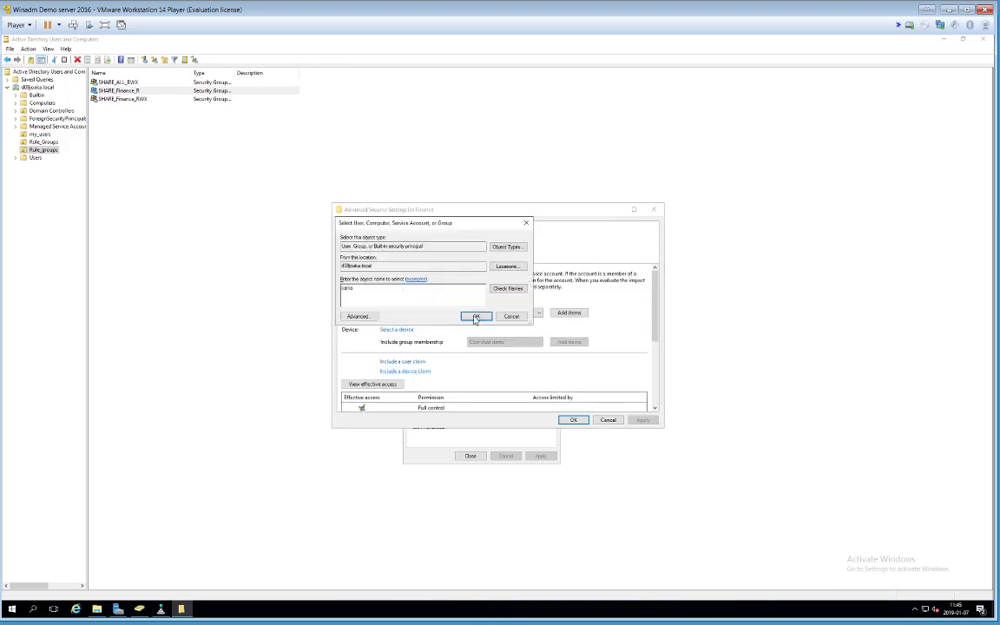
click(475, 316)
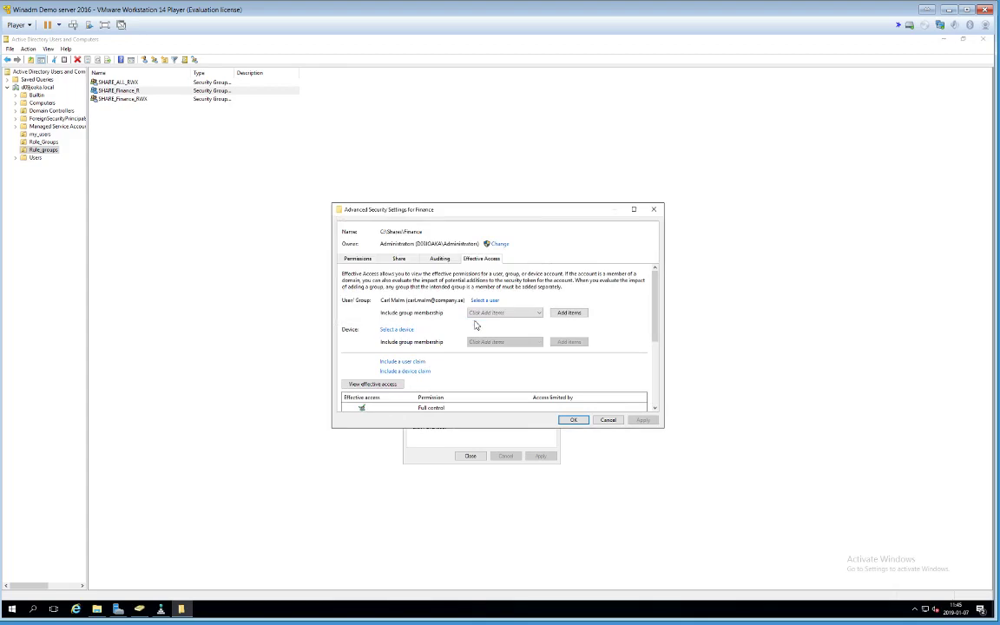
click(363, 383)
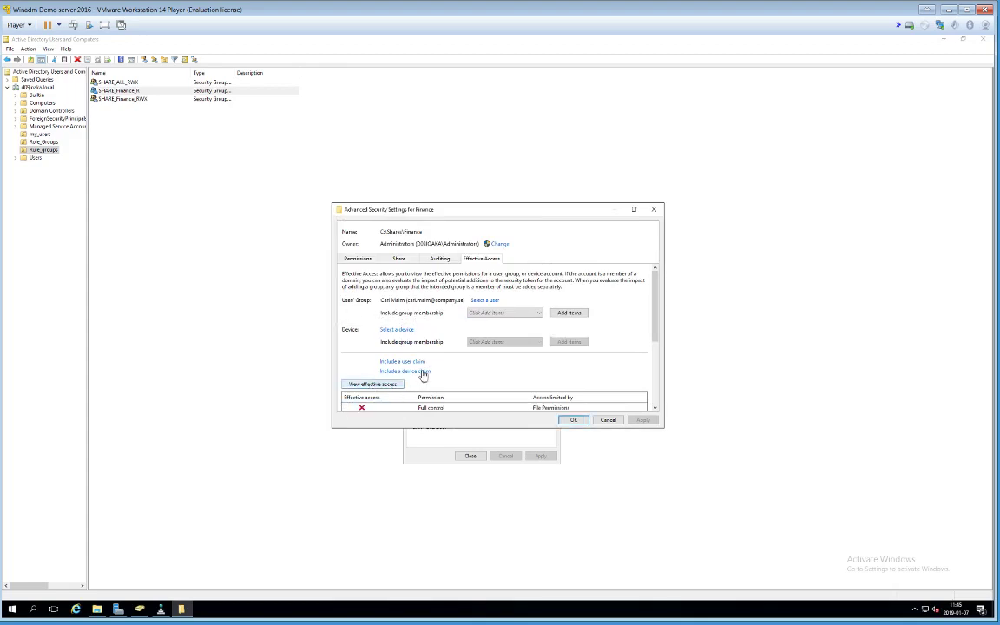
scroll(420, 374, down, 2)
scroll(421, 374, down, 3)
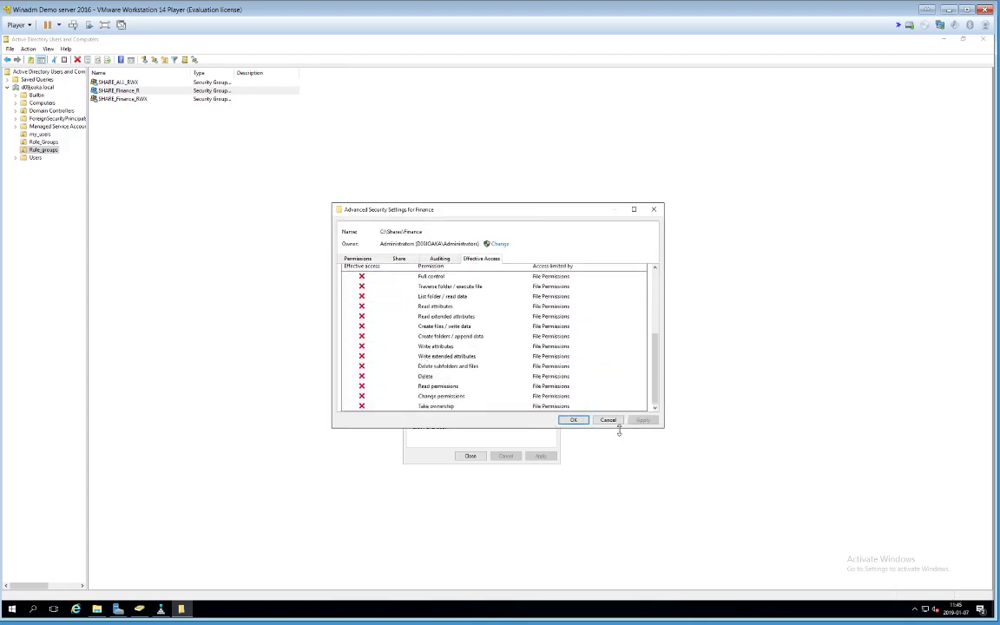
Review the SHARE_Finance_R and SHARE_Finance_RWX entries, then close Finance's security dialogs
click(573, 421)
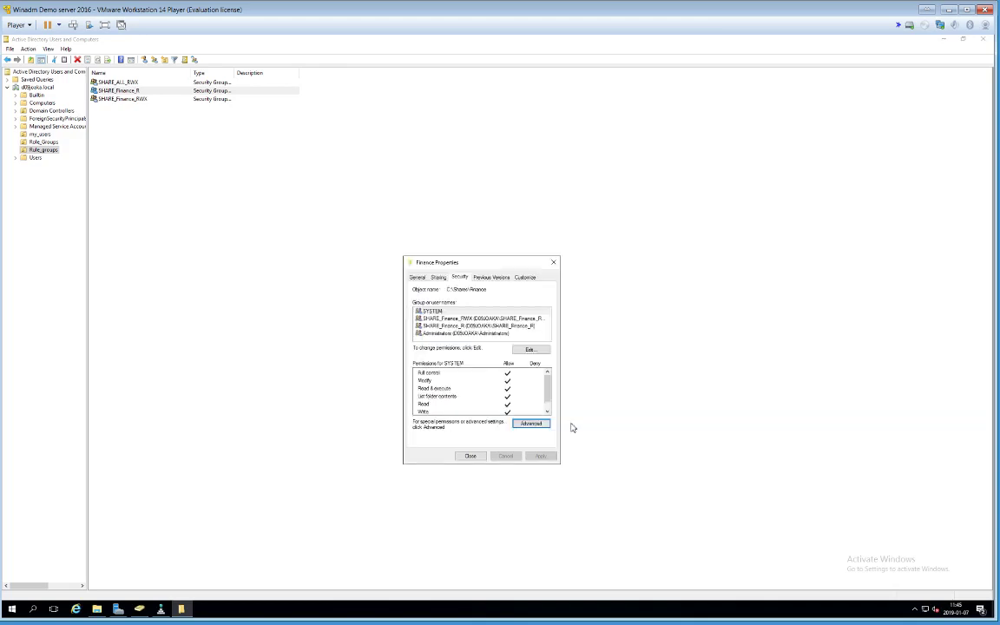
click(454, 325)
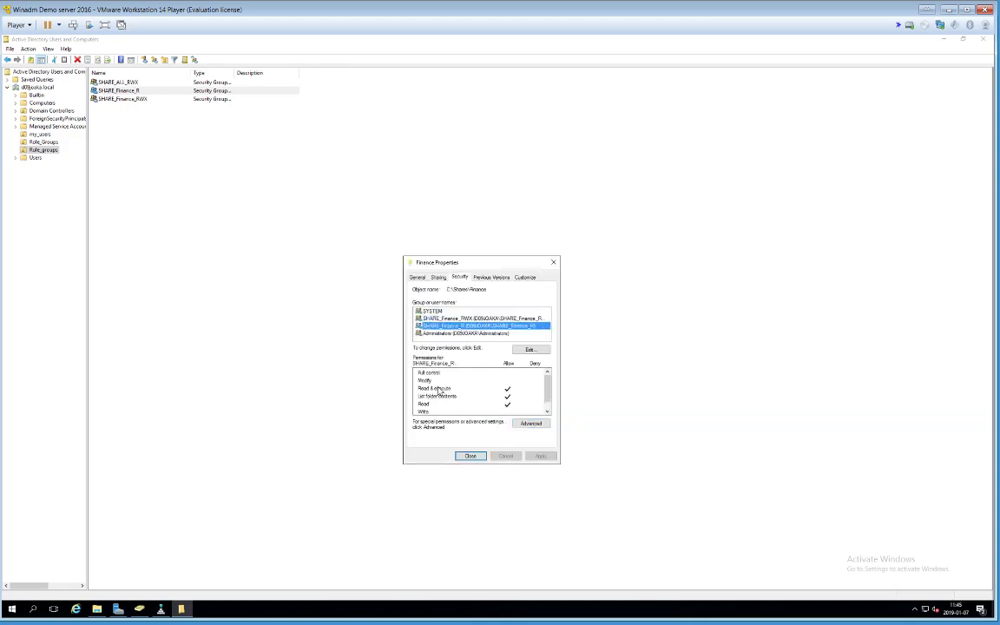
click(530, 423)
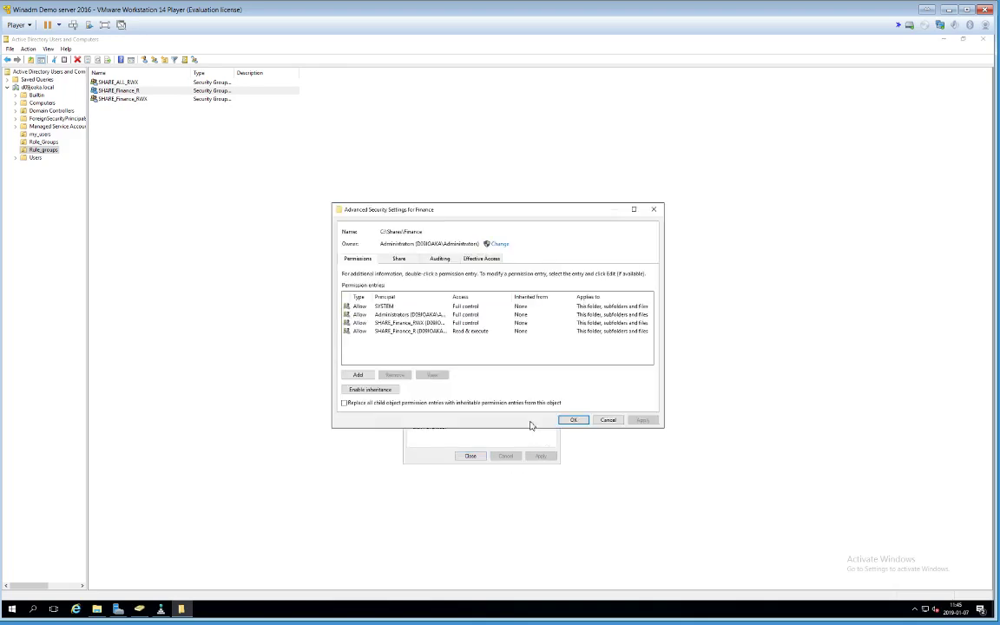
click(408, 322)
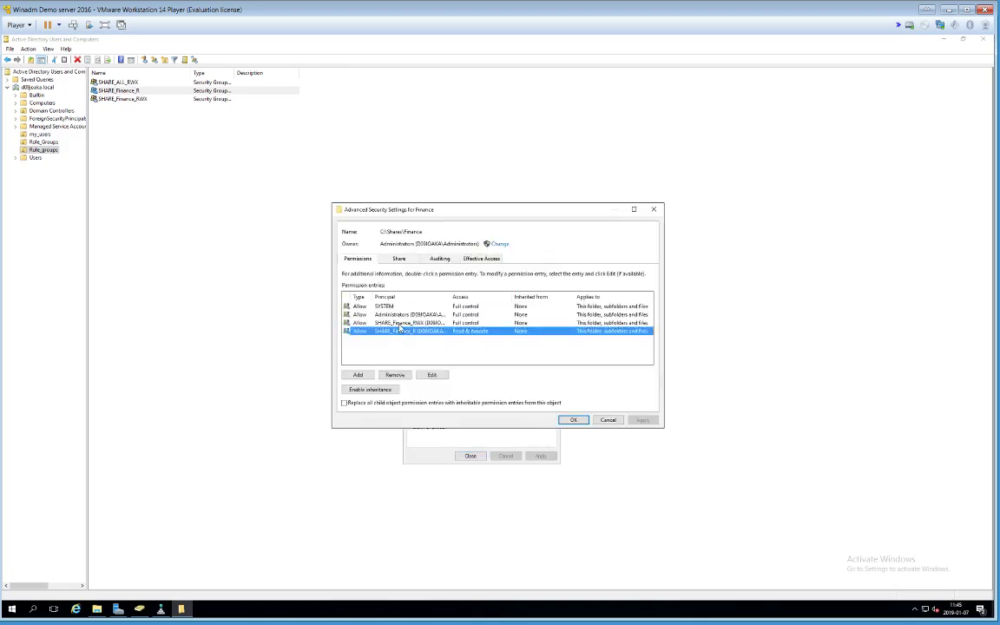
click(573, 420)
click(470, 456)
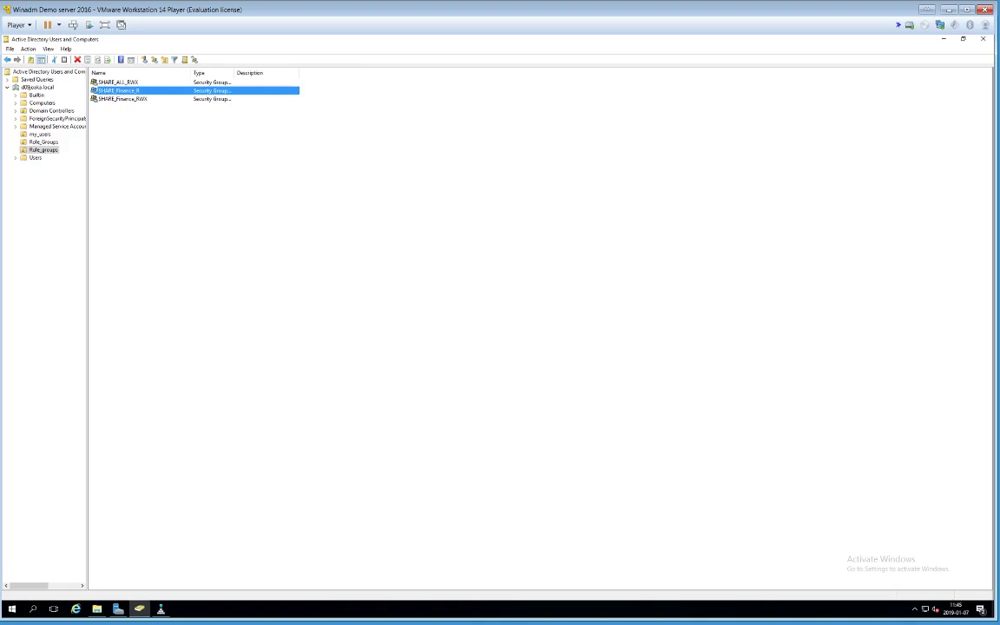
From the Win10 client, try opening the Finance share on \\files and dismiss the network error
key(alt+Tab)
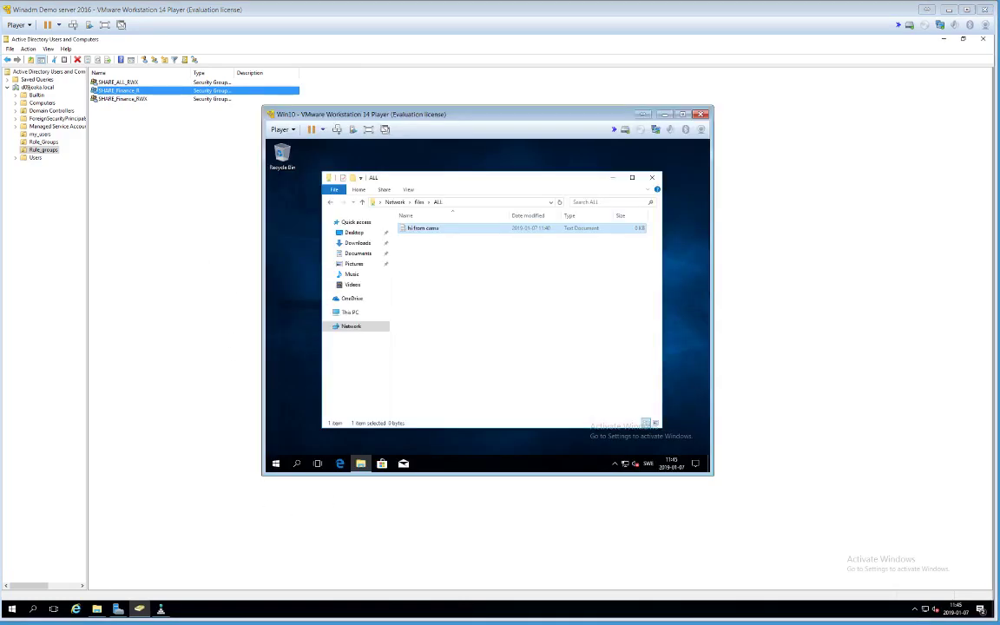
click(333, 203)
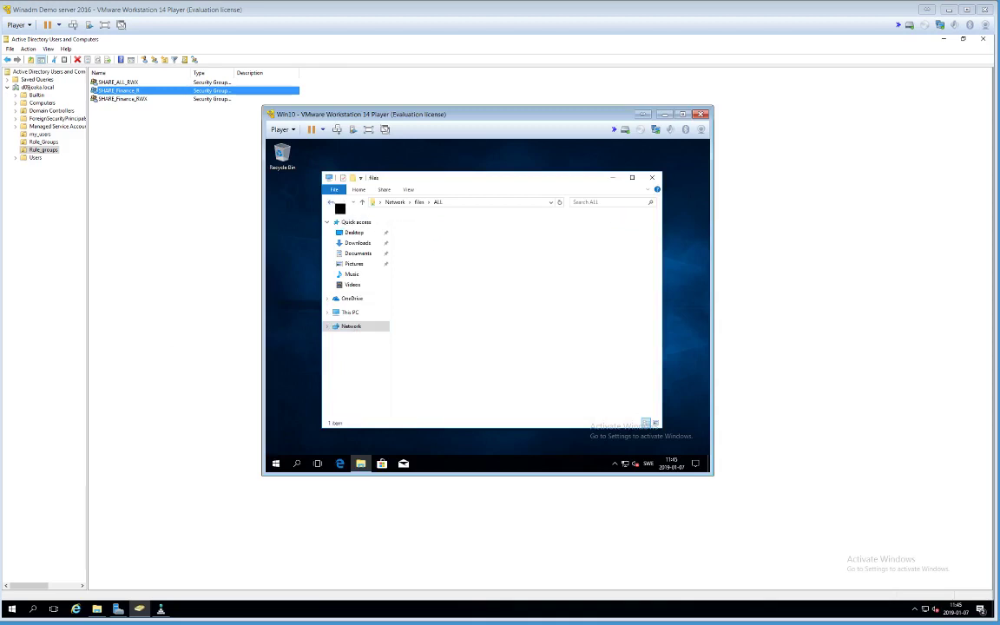
click(465, 201)
click(488, 348)
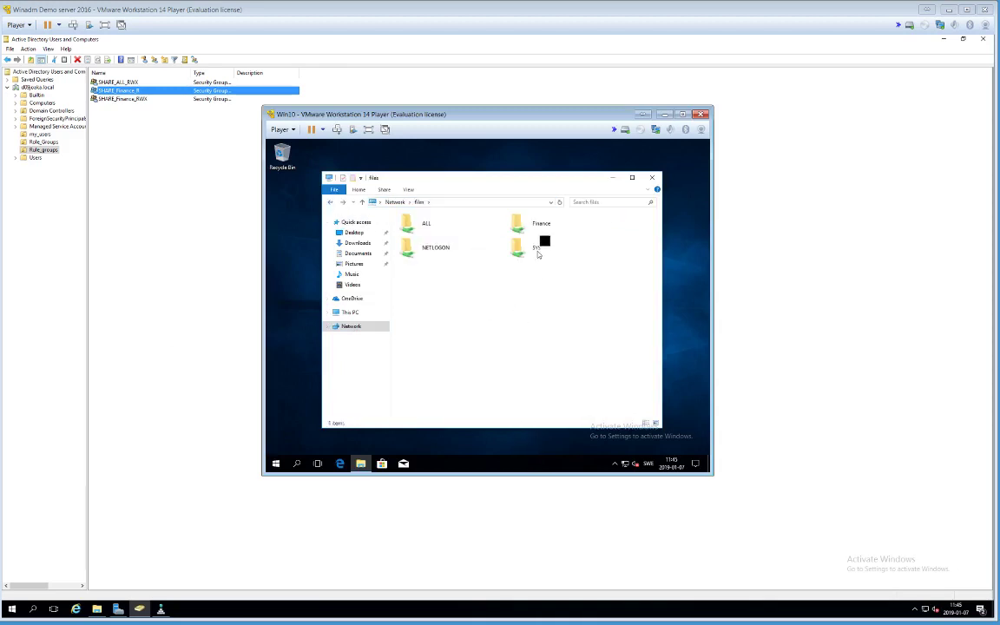
click(540, 227)
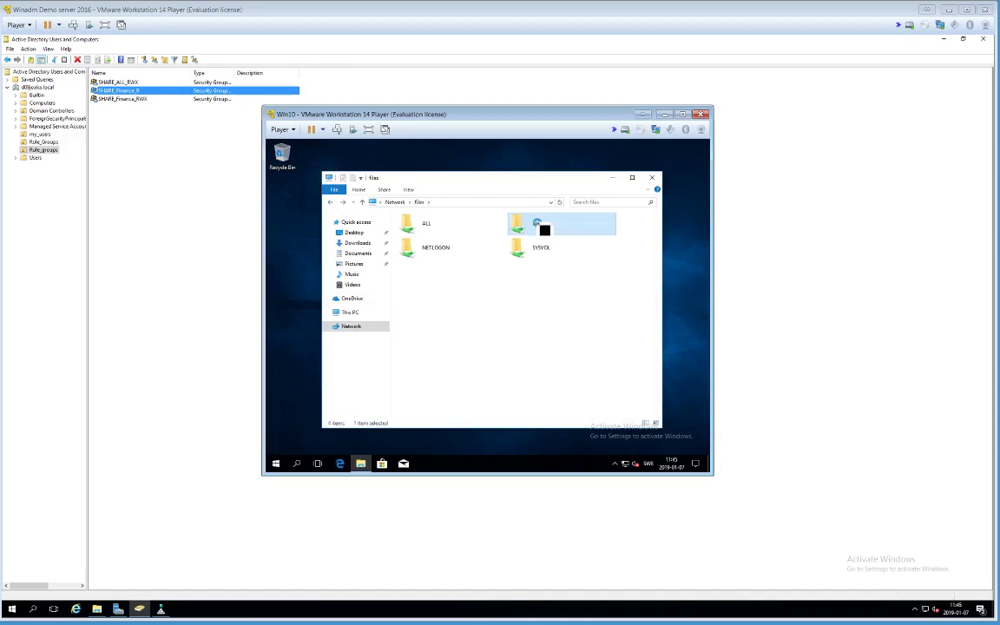
click(587, 318)
click(184, 284)
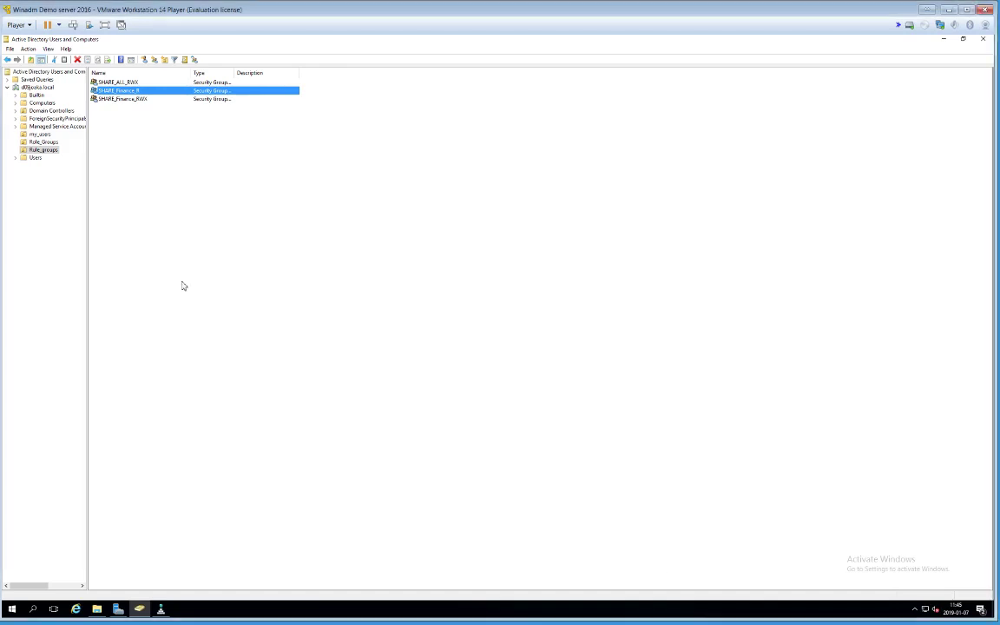
Check a domain user's Member Of list in my_users, noting its SALES membership
click(45, 134)
double_click(111, 99)
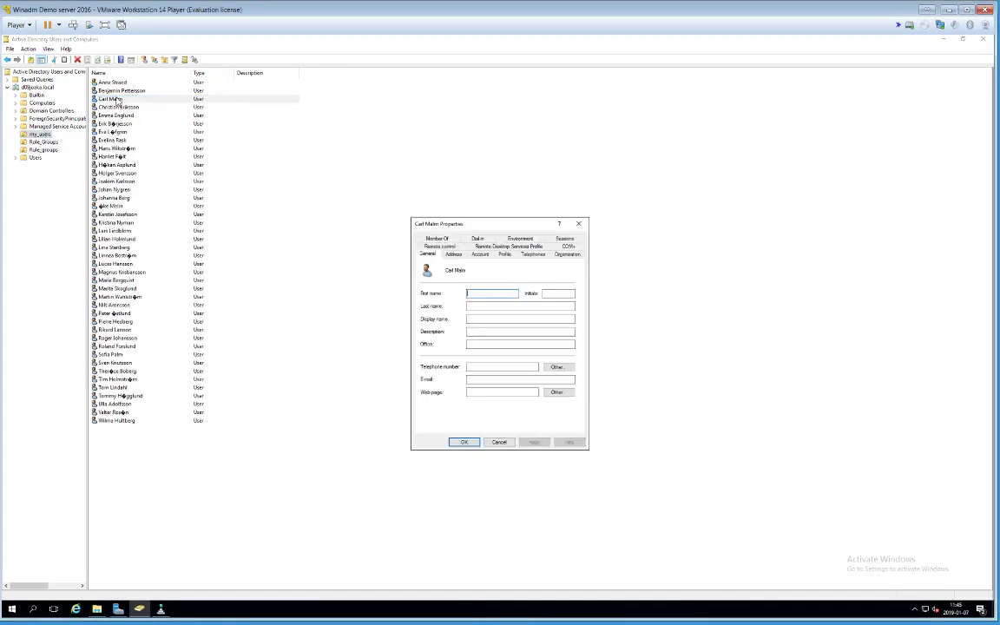
click(441, 240)
click(439, 294)
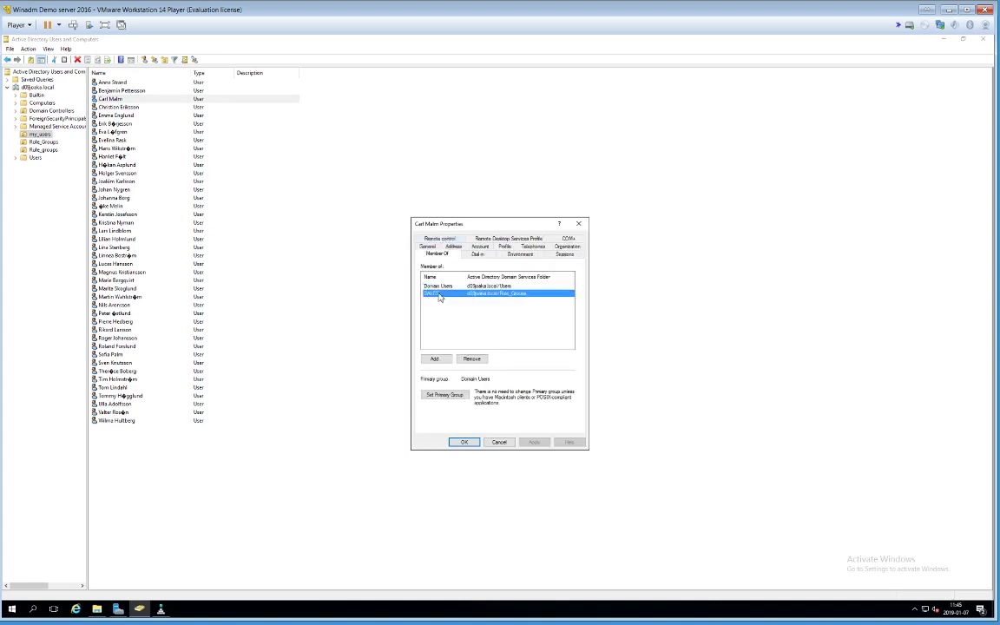
click(464, 443)
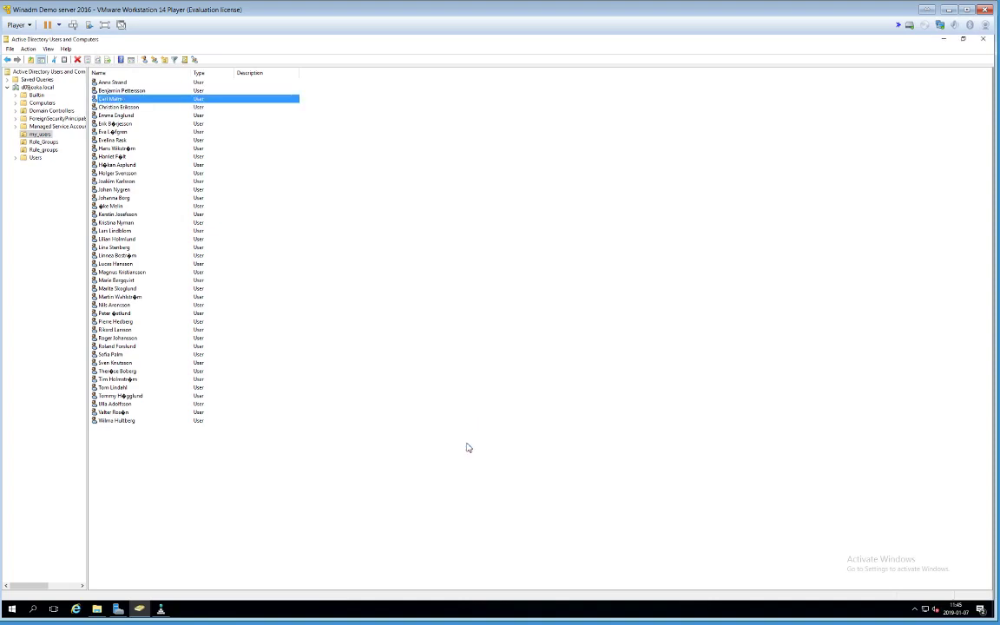
Check the SALES group's Member Of list in Role_Groups for its Finance share group
click(42, 143)
double_click(103, 126)
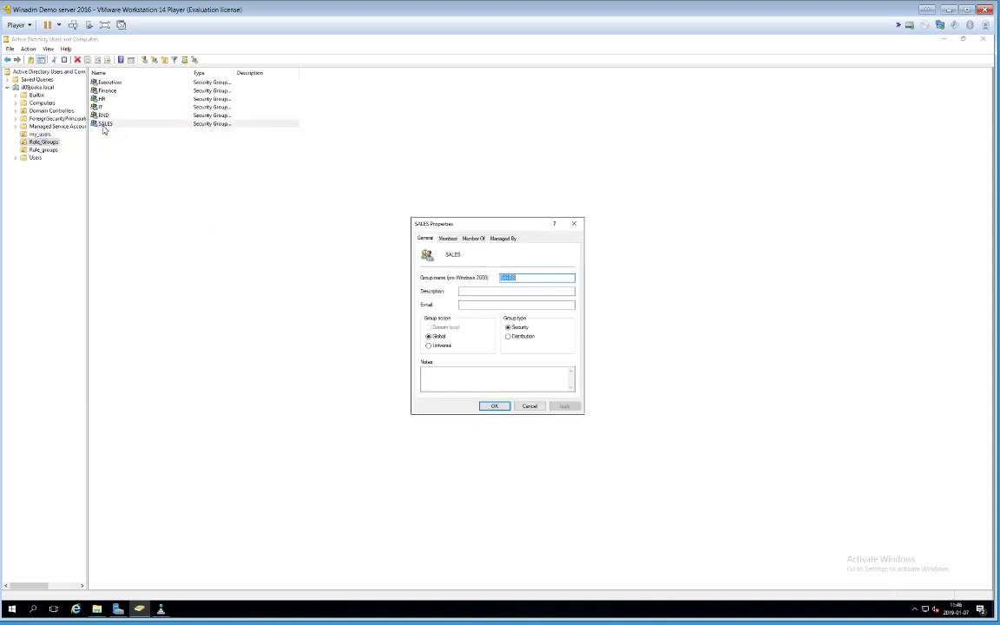
click(473, 238)
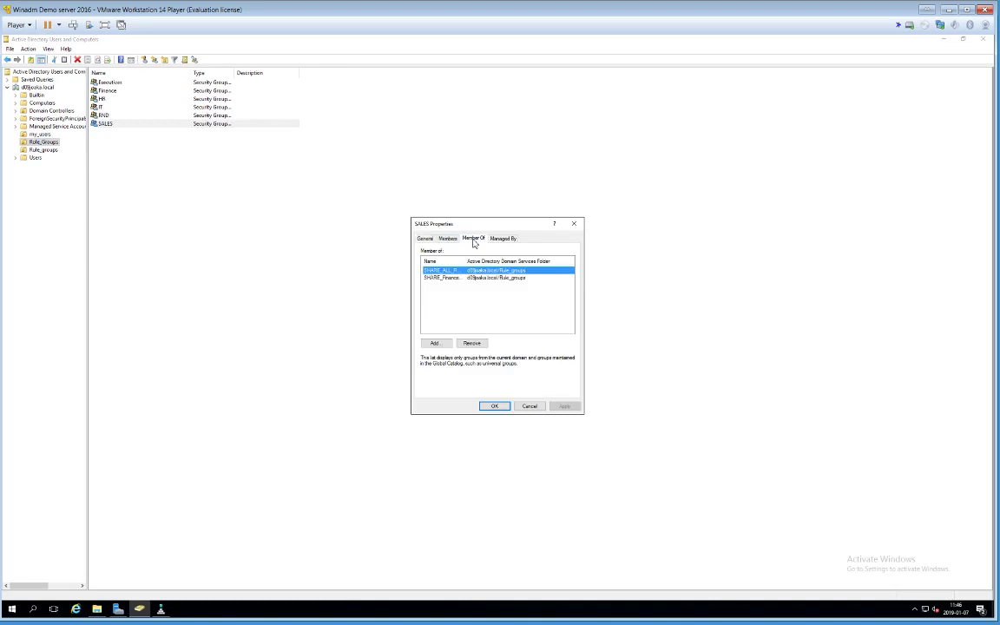
click(471, 278)
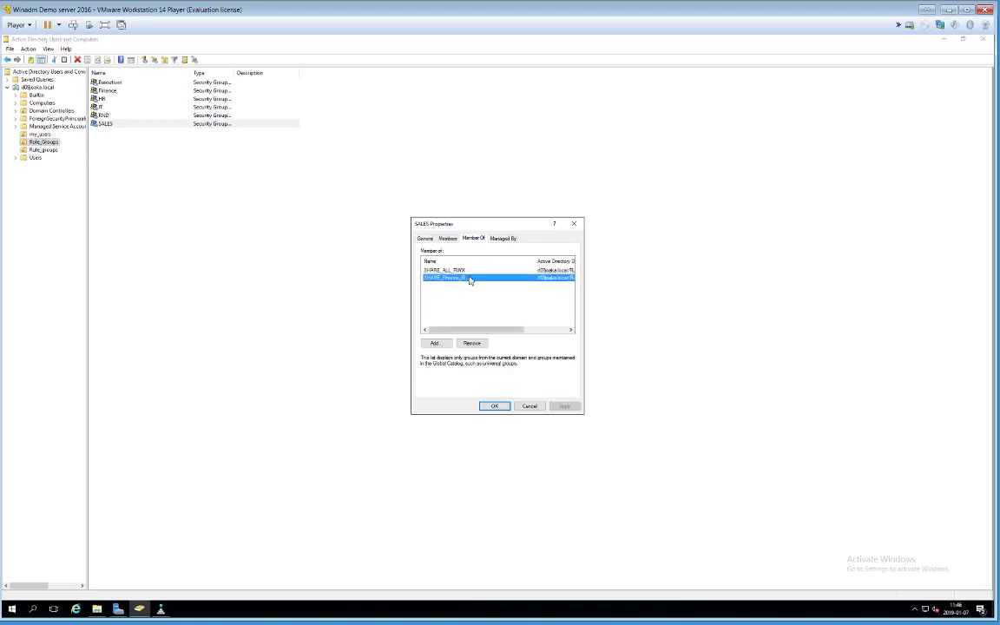
click(574, 224)
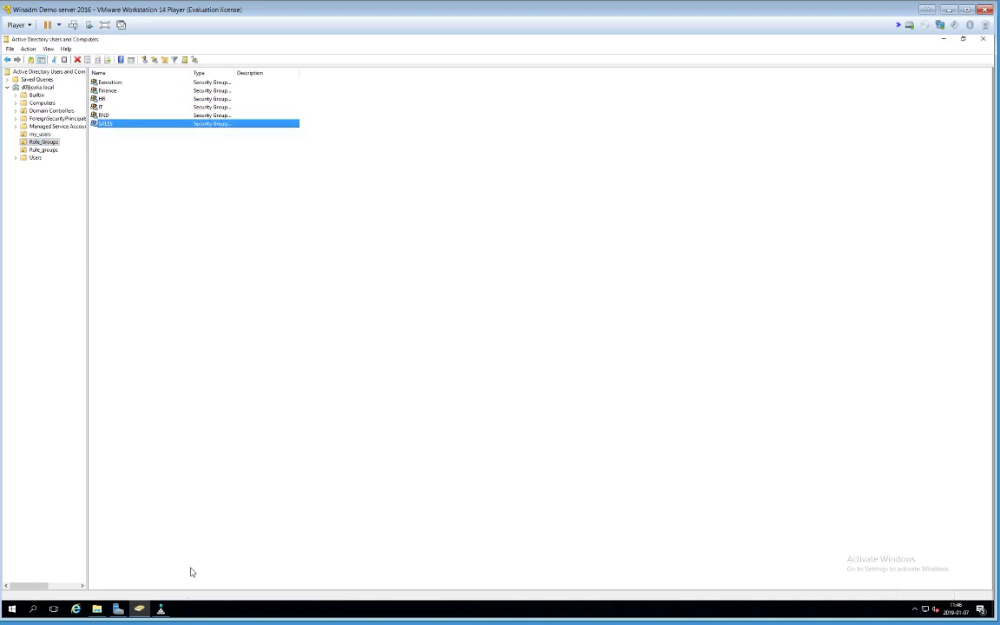
Open the Finance folder's advanced security settings from the Shares folder
click(96, 608)
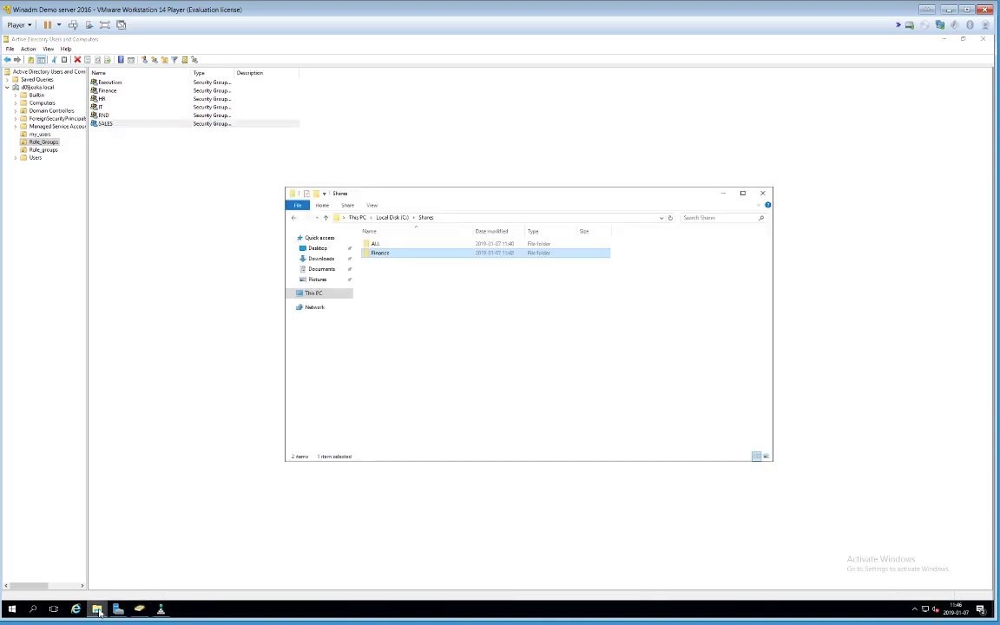
right_click(388, 254)
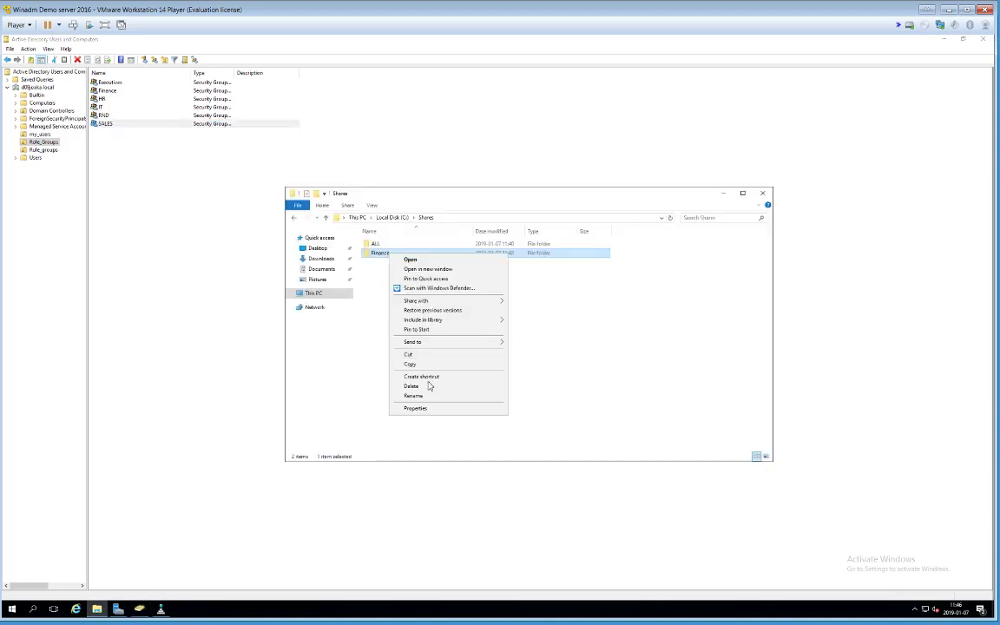
click(418, 407)
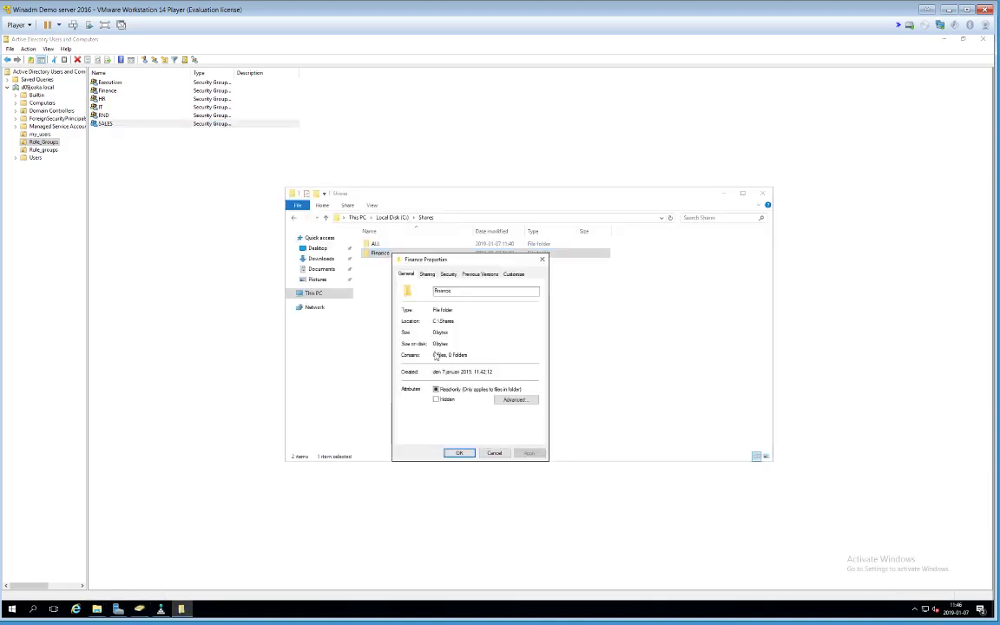
click(448, 274)
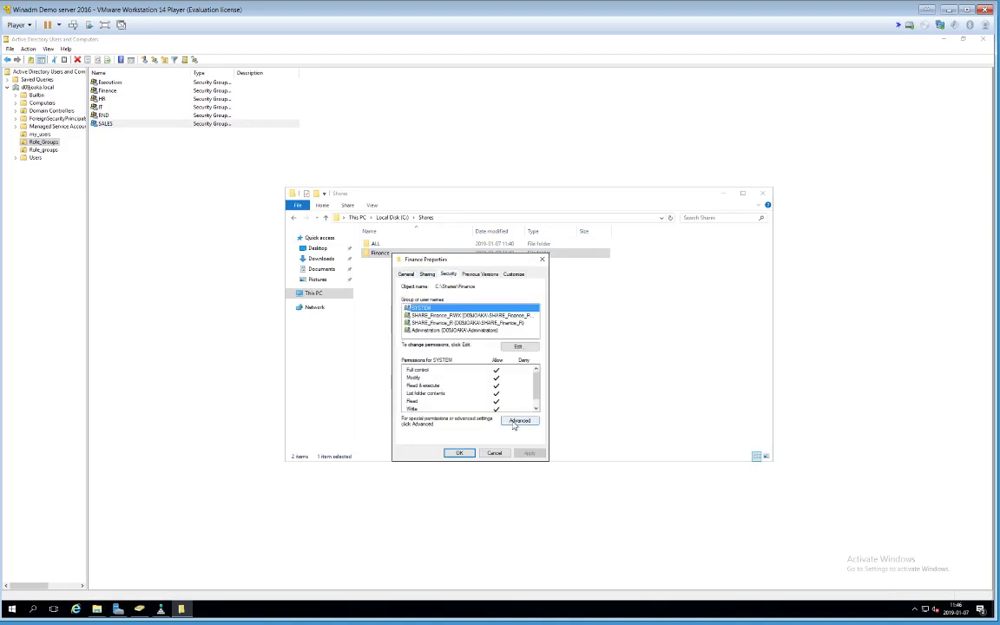
click(517, 421)
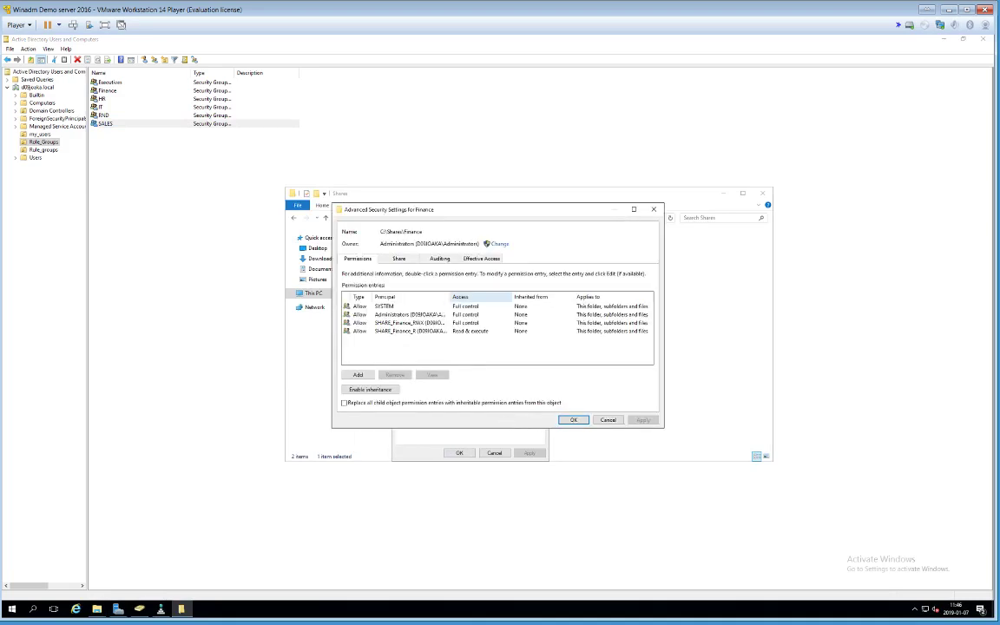
drag(451, 297, 549, 297)
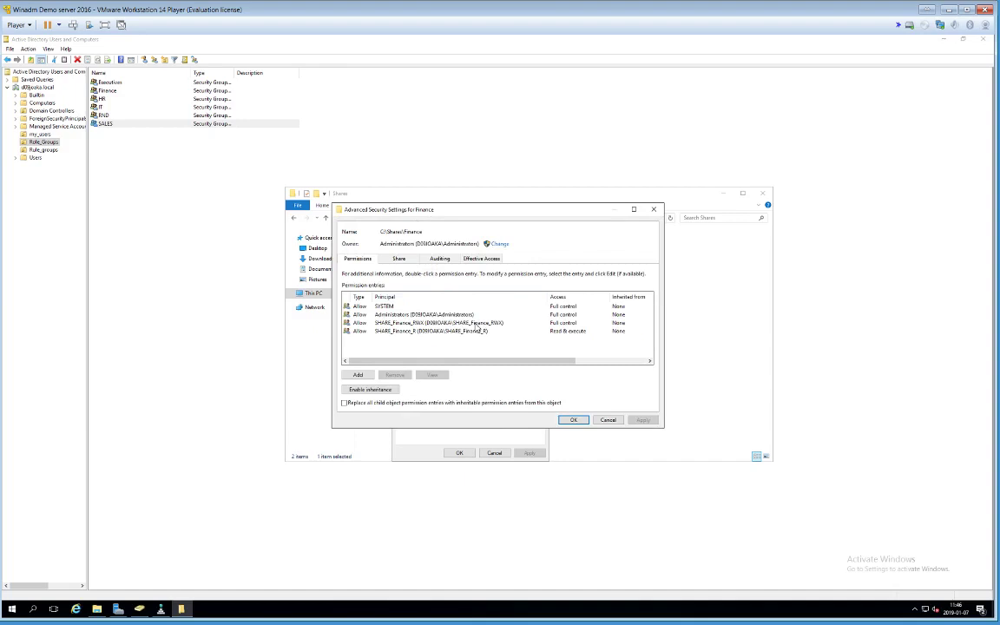
Change the SHARE_Finance_R entry's principal to a domain user, keeping Read & execute
double_click(421, 333)
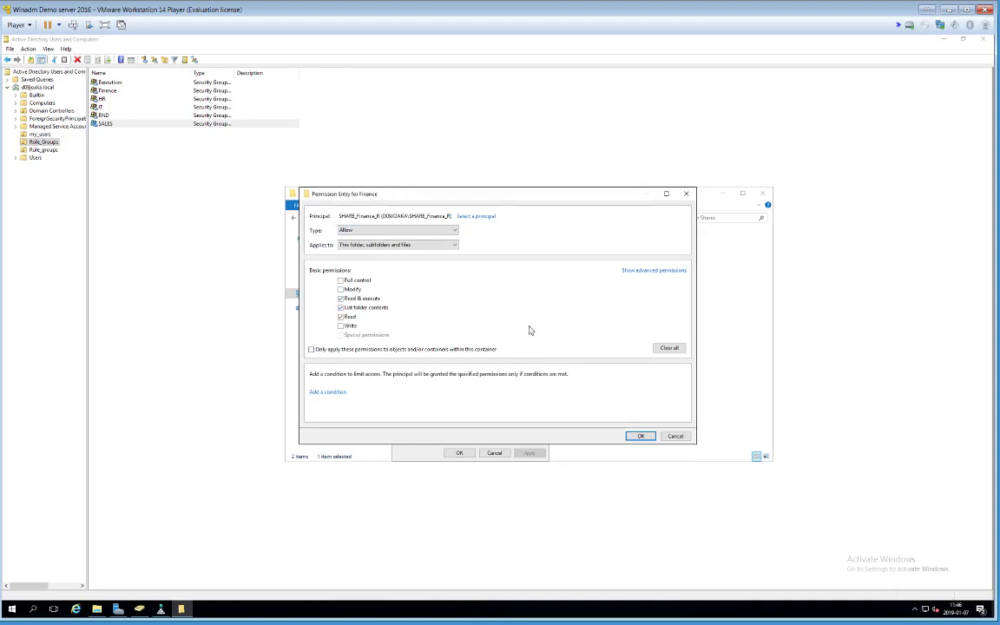
click(473, 216)
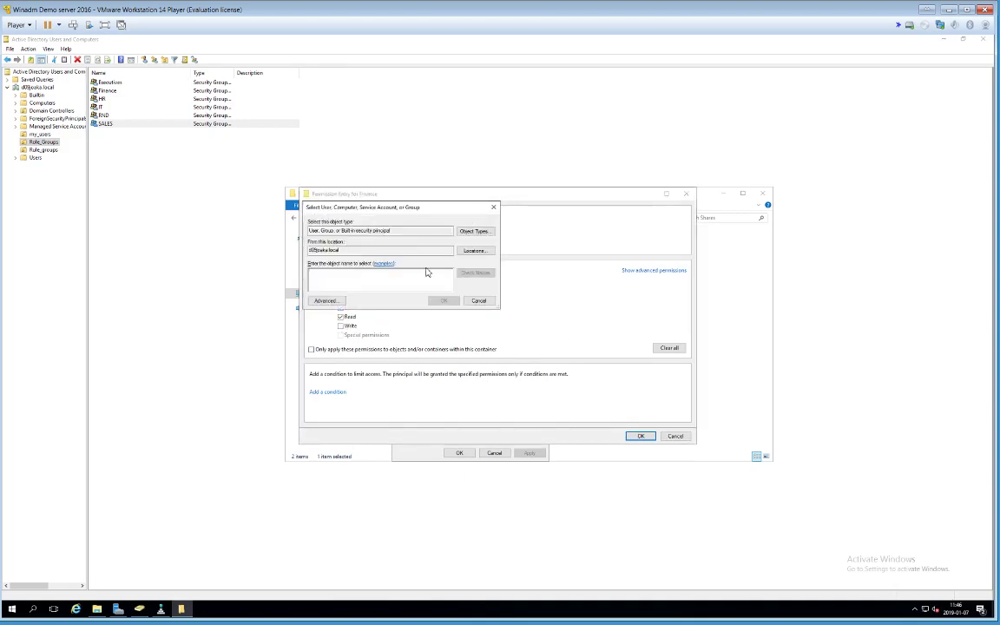
text(carlm)
key(Return)
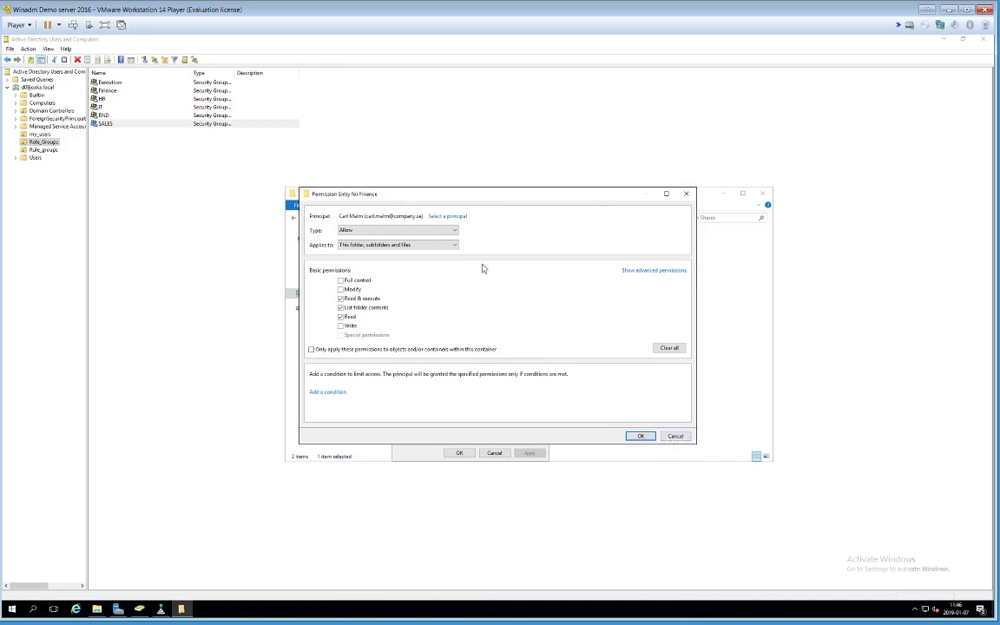
drag(350, 215, 438, 223)
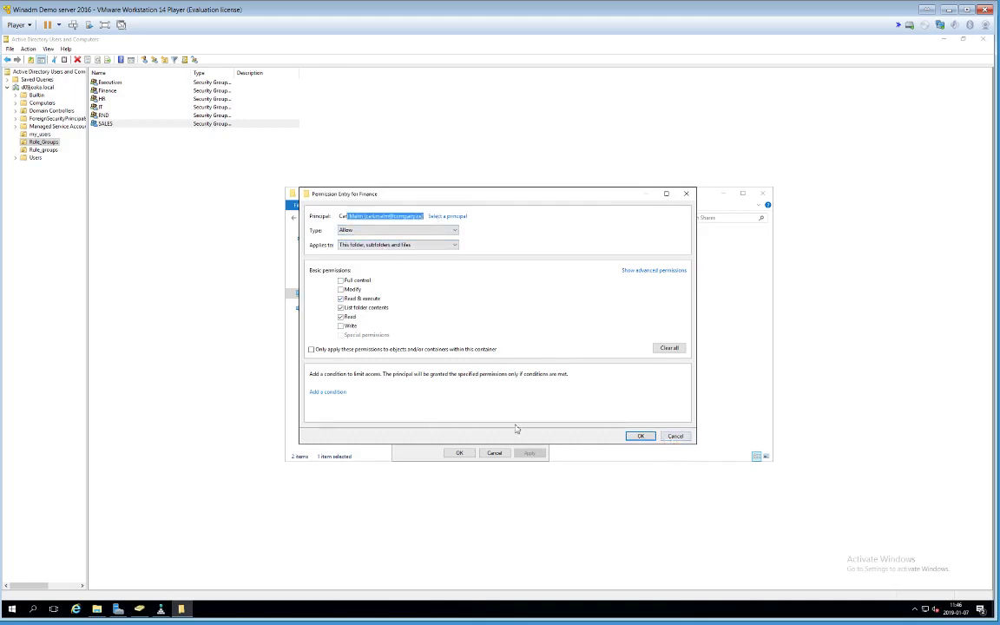
click(639, 436)
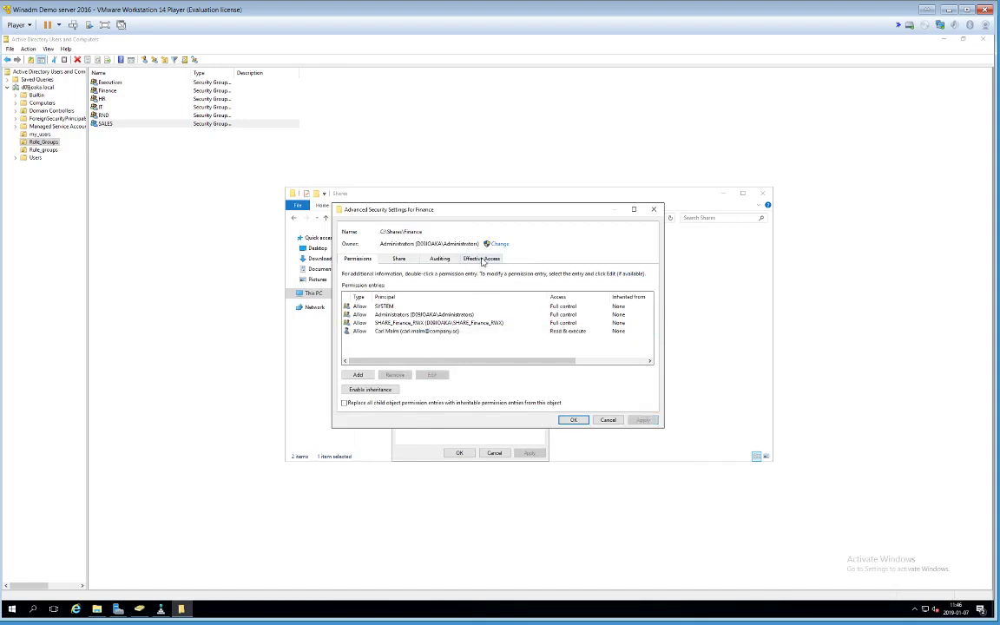
Confirm through effective access that the domain user has only read permissions on Finance
click(479, 259)
click(395, 299)
text(carl)
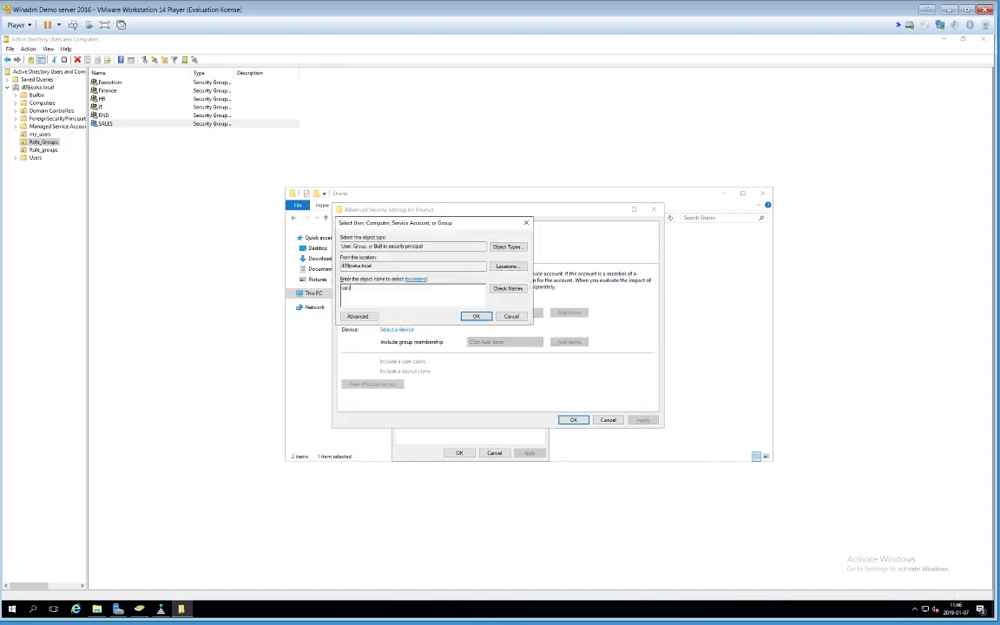
key(Return)
click(386, 387)
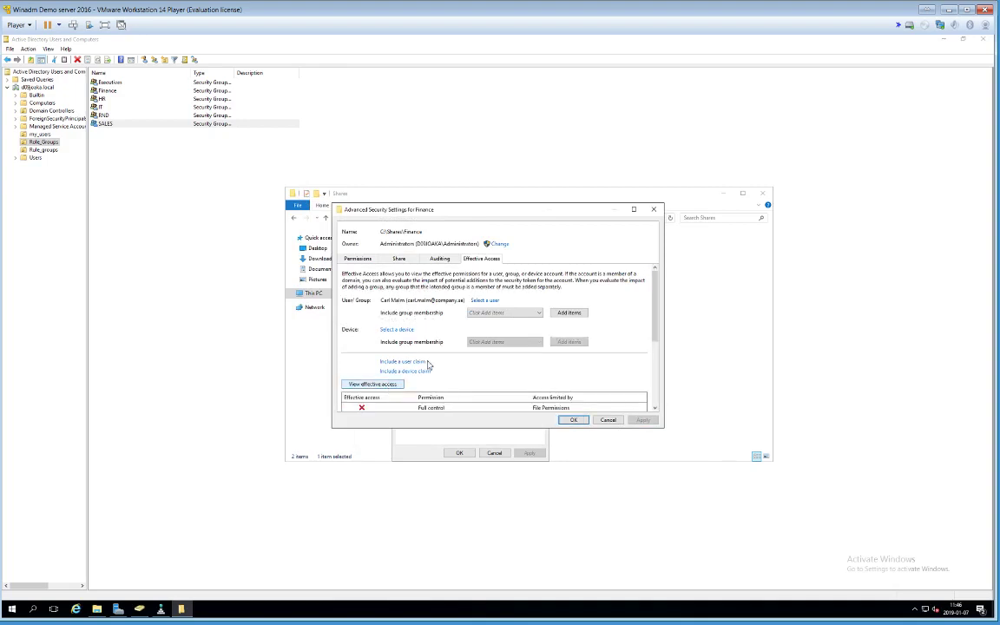
scroll(447, 358, down, 3)
scroll(450, 359, down, 3)
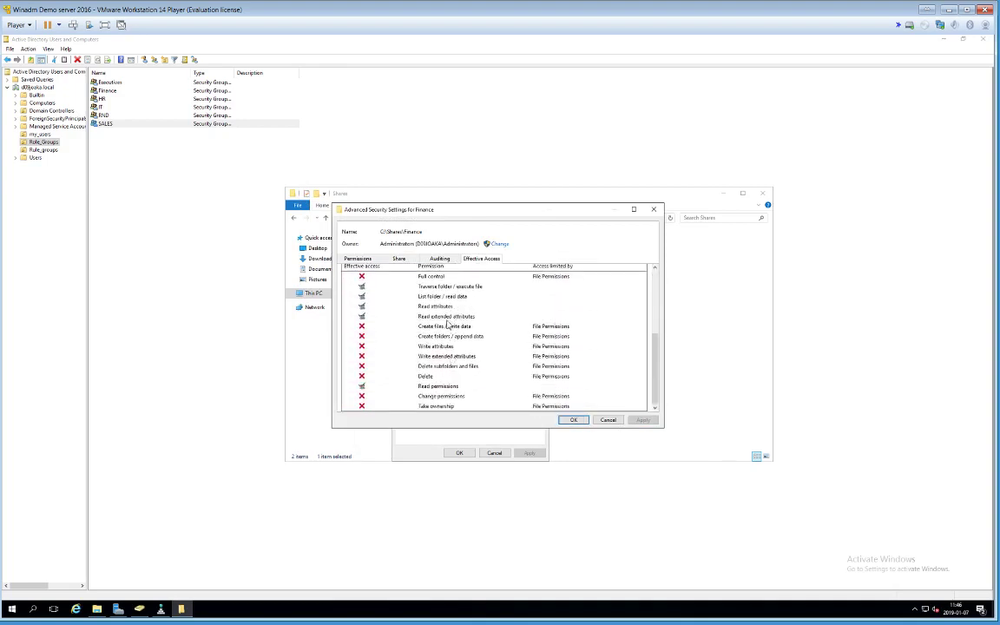
click(425, 287)
scroll(451, 363, up, 6)
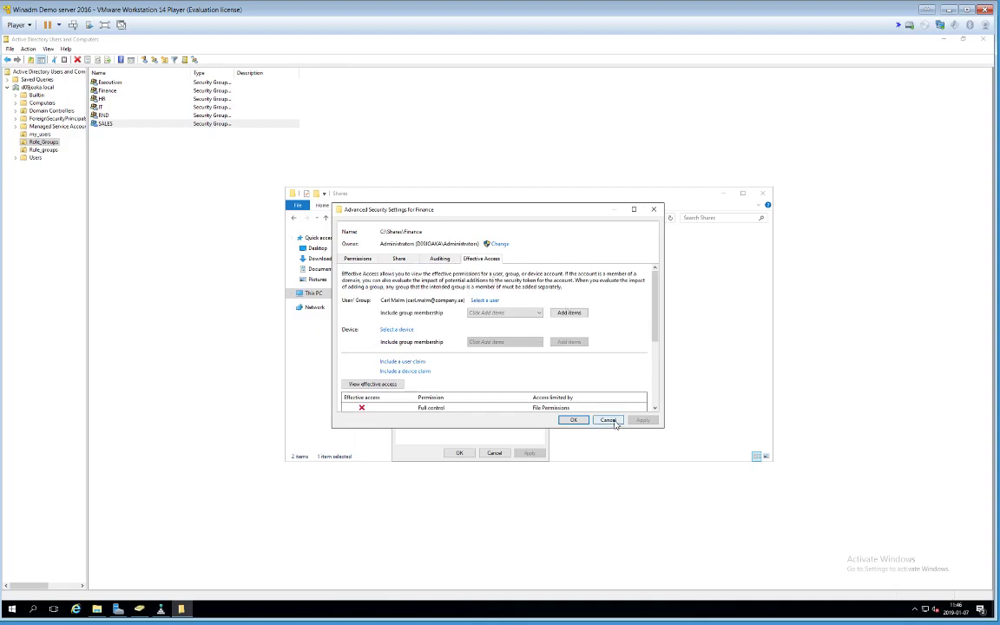
click(356, 259)
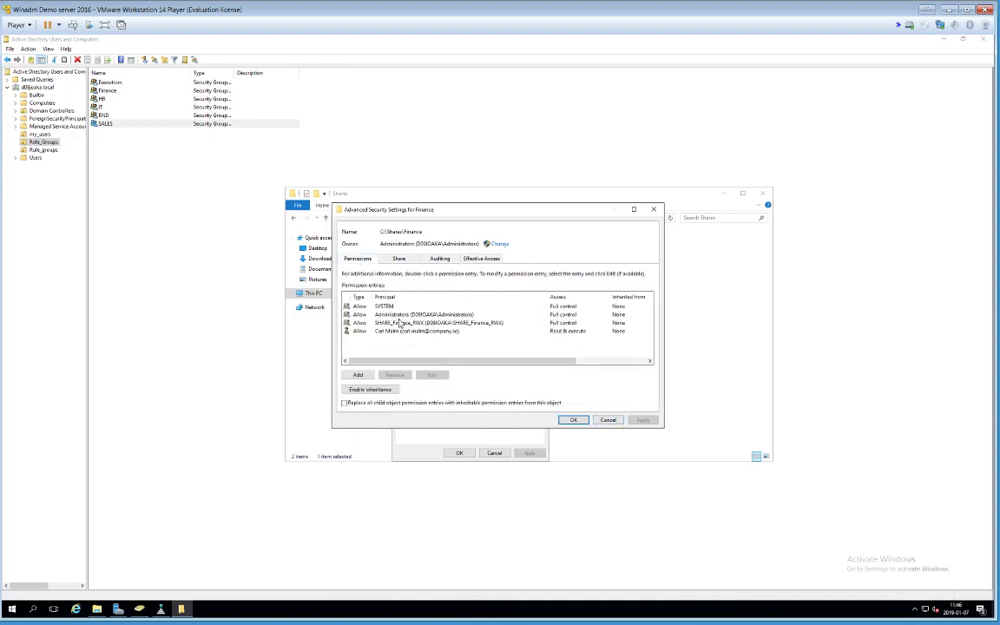
Remove the individual user's entry and re-add SHARE_Finance_R with Read & execute, then apply
click(395, 332)
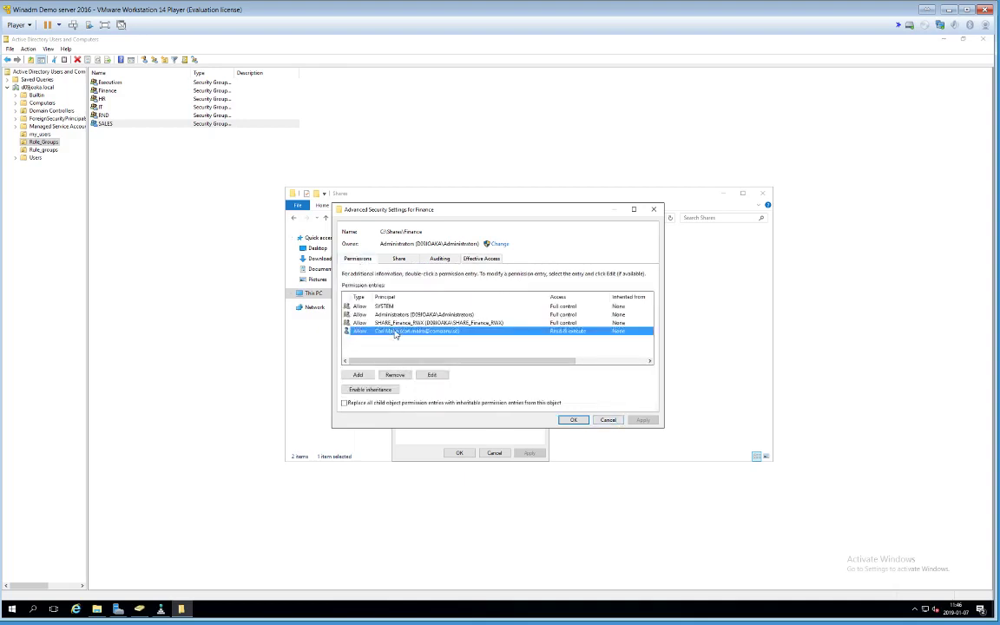
click(395, 374)
click(357, 374)
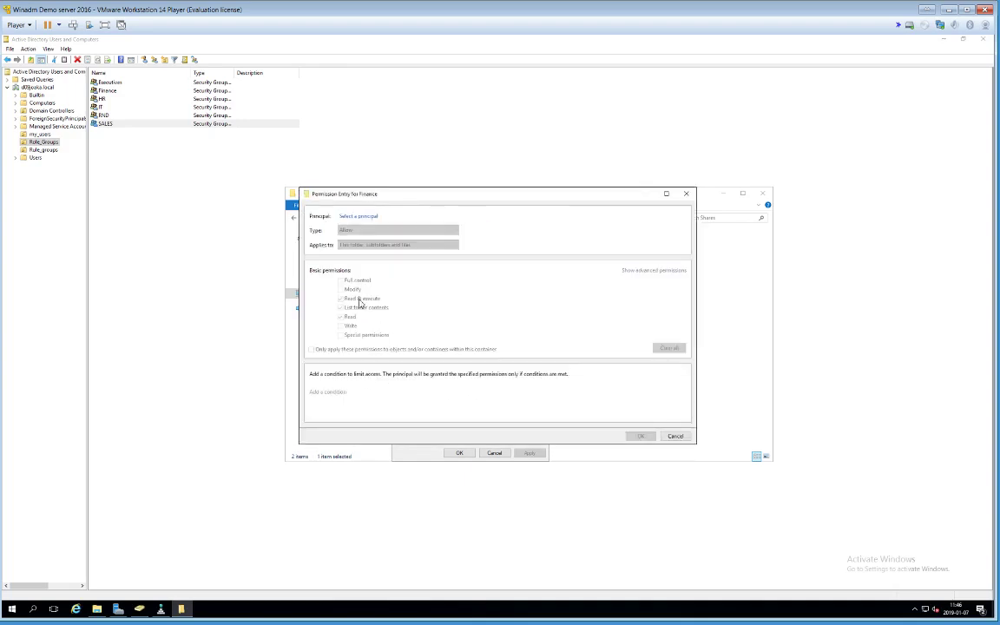
click(357, 216)
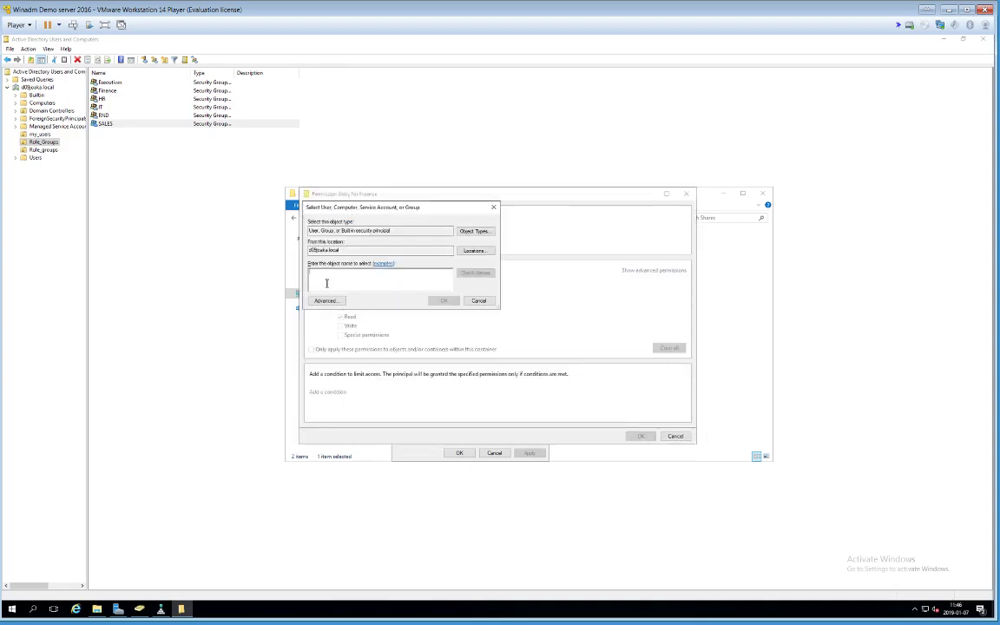
text(sha)
key(Return)
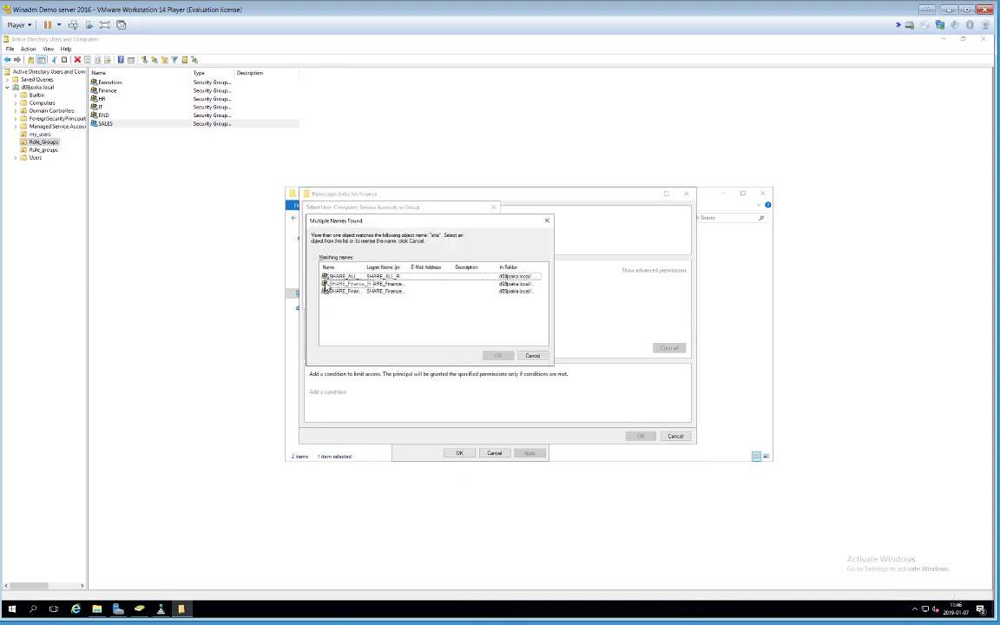
double_click(348, 287)
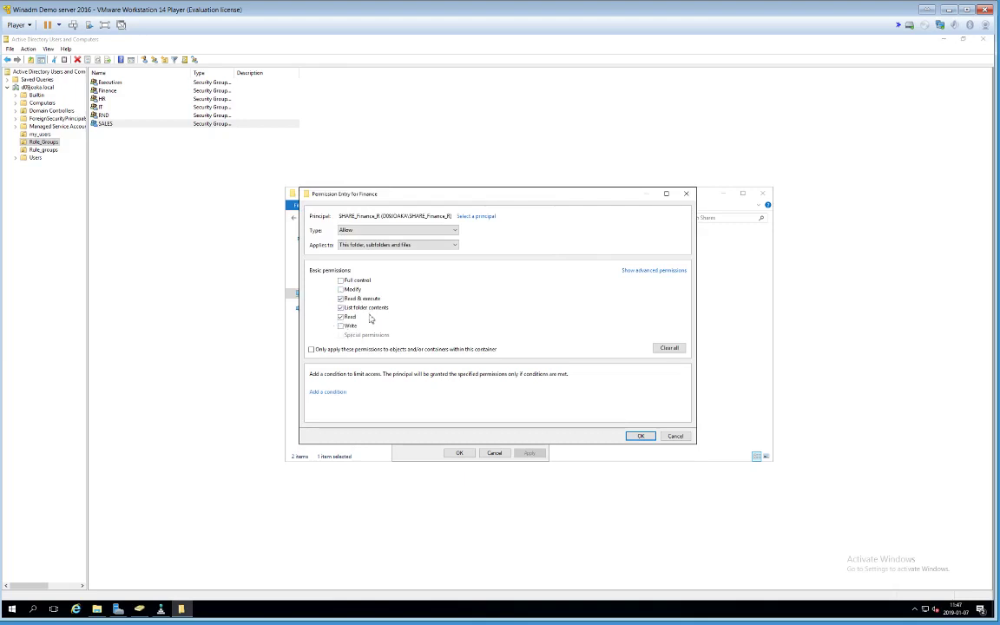
click(640, 436)
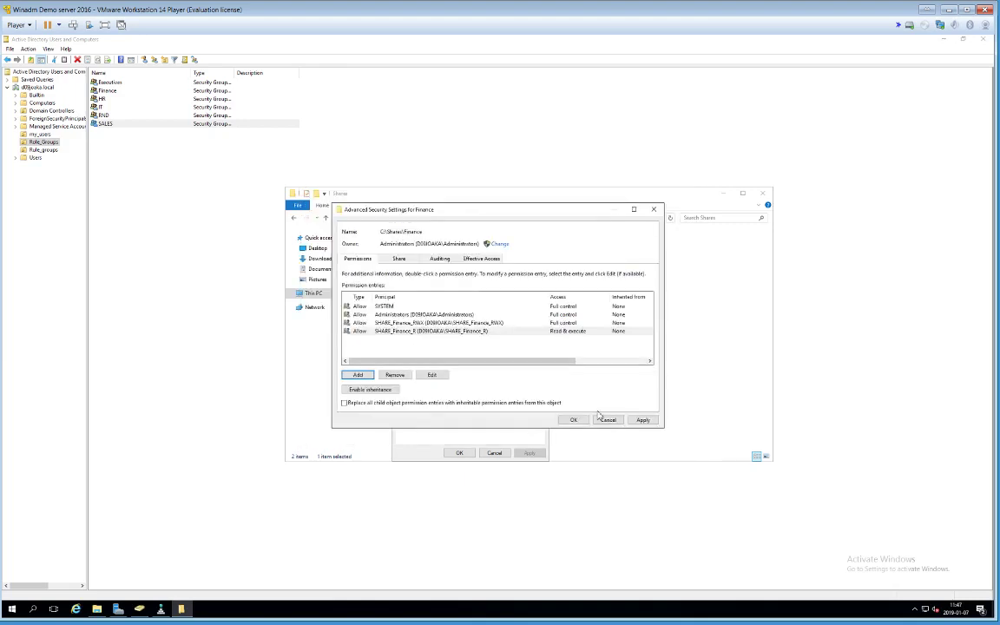
click(643, 421)
click(573, 421)
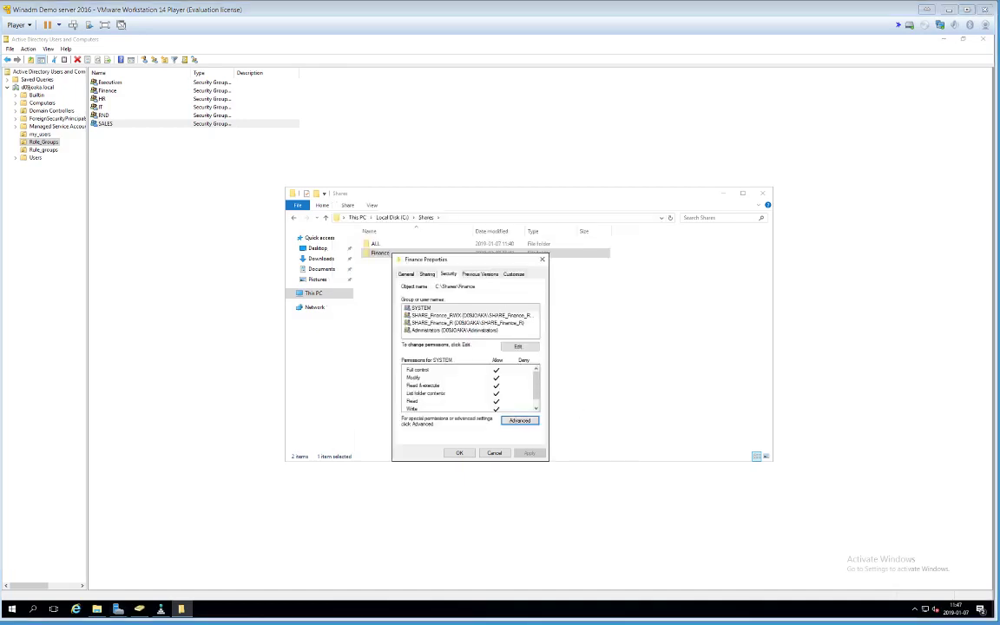
From the Windows 10 client, open \\files\ALL, then confirm Finance is refused with a network error
key(alt+Tab)
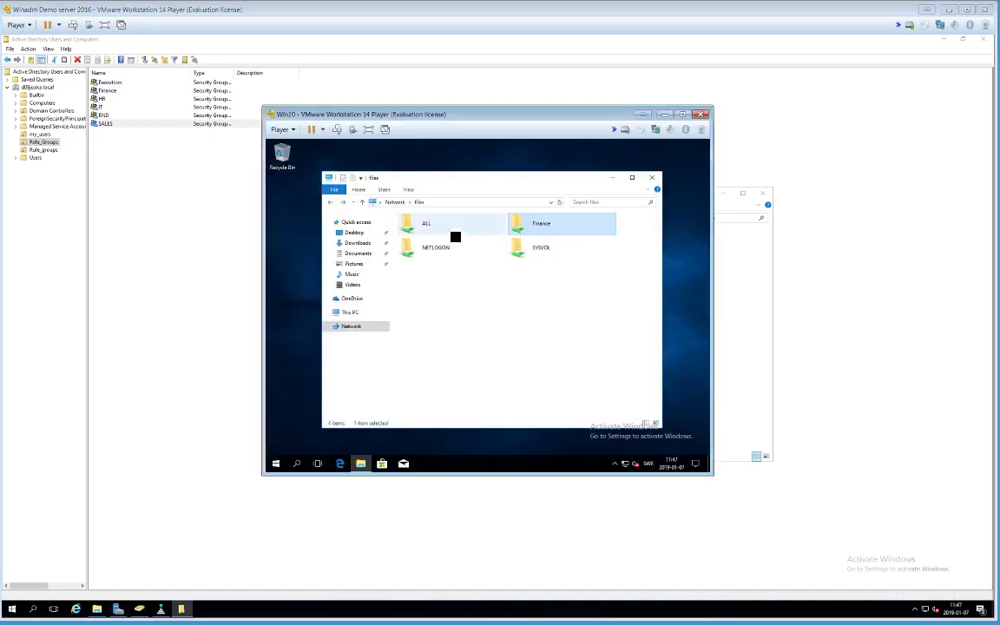
double_click(453, 230)
click(331, 202)
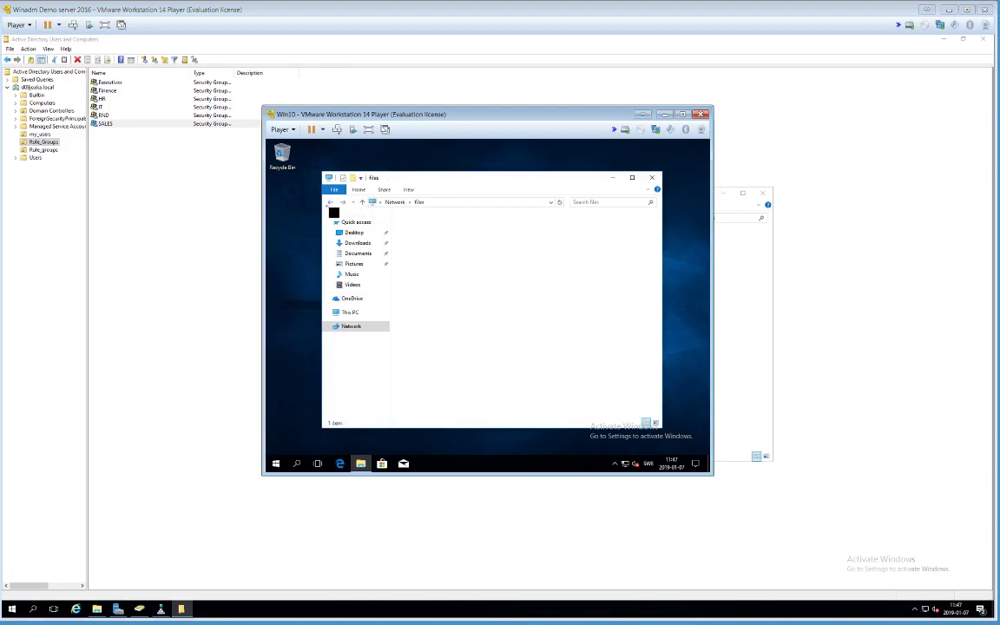
double_click(575, 229)
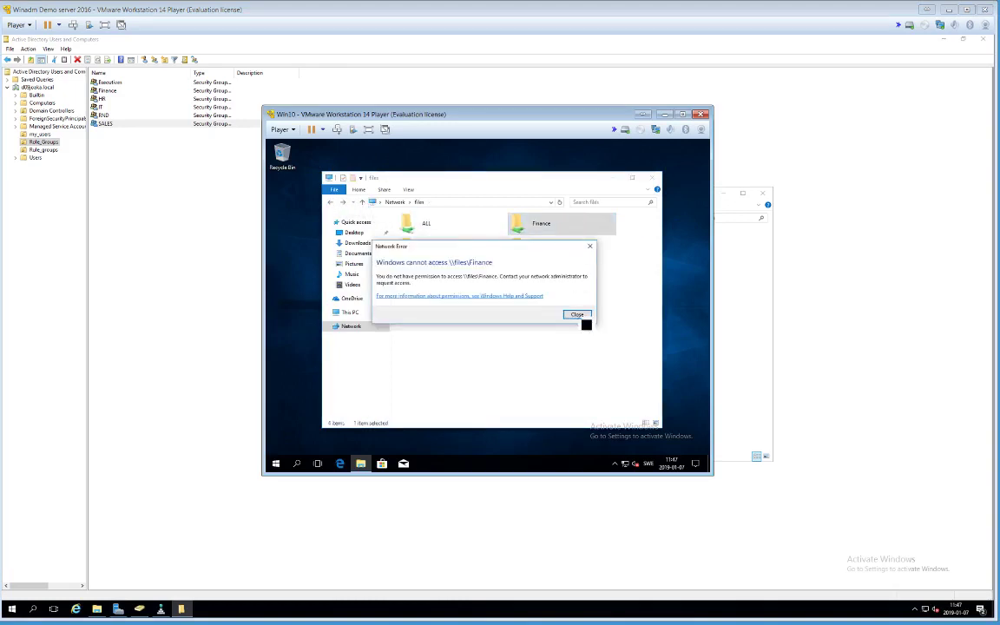
click(580, 315)
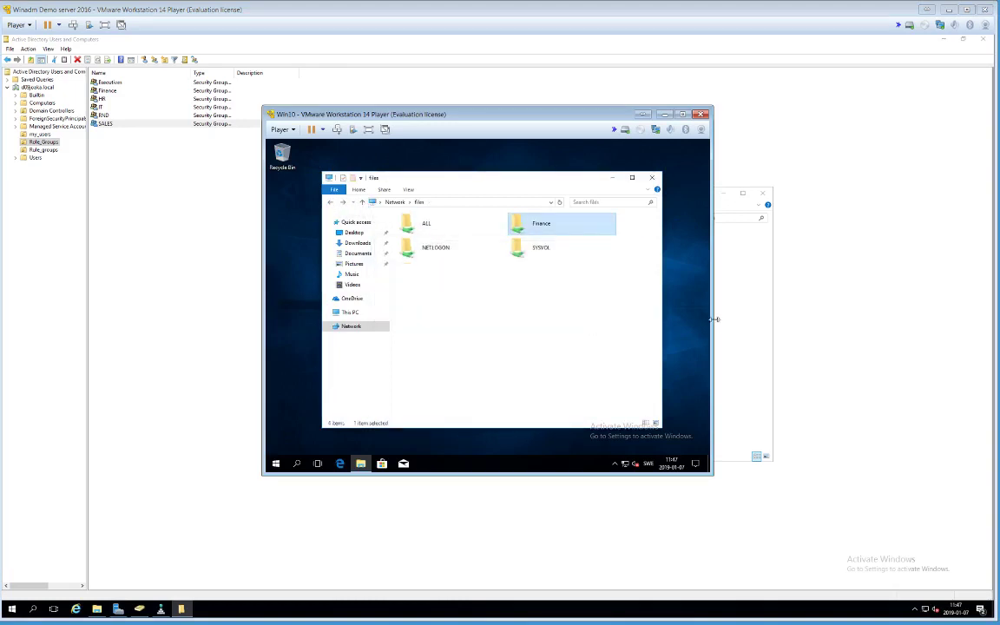
click(730, 329)
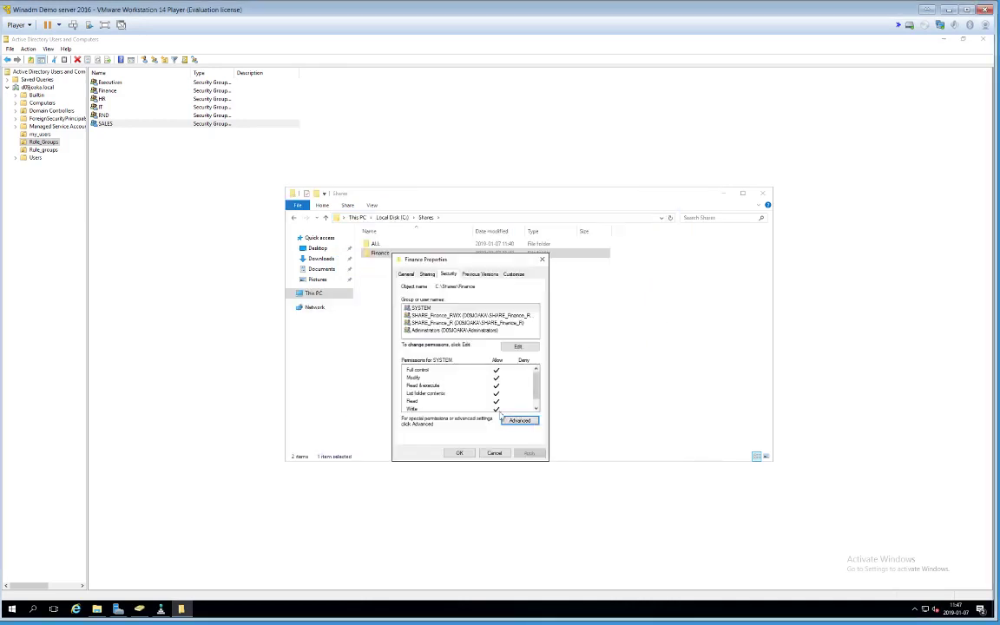
Close Finance Properties and review the SALES group's members in Active Directory
click(541, 258)
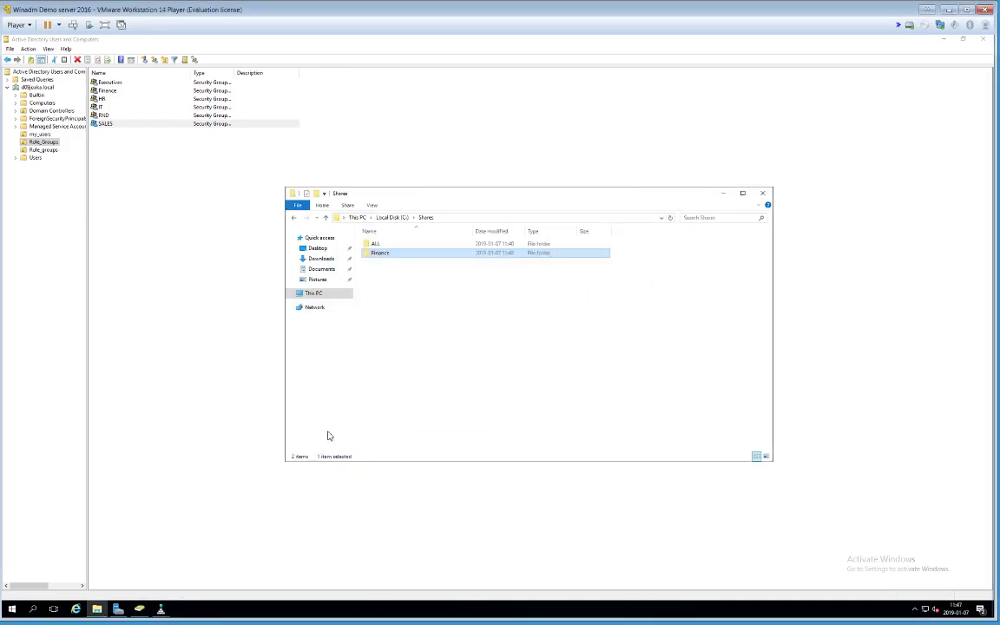
double_click(107, 126)
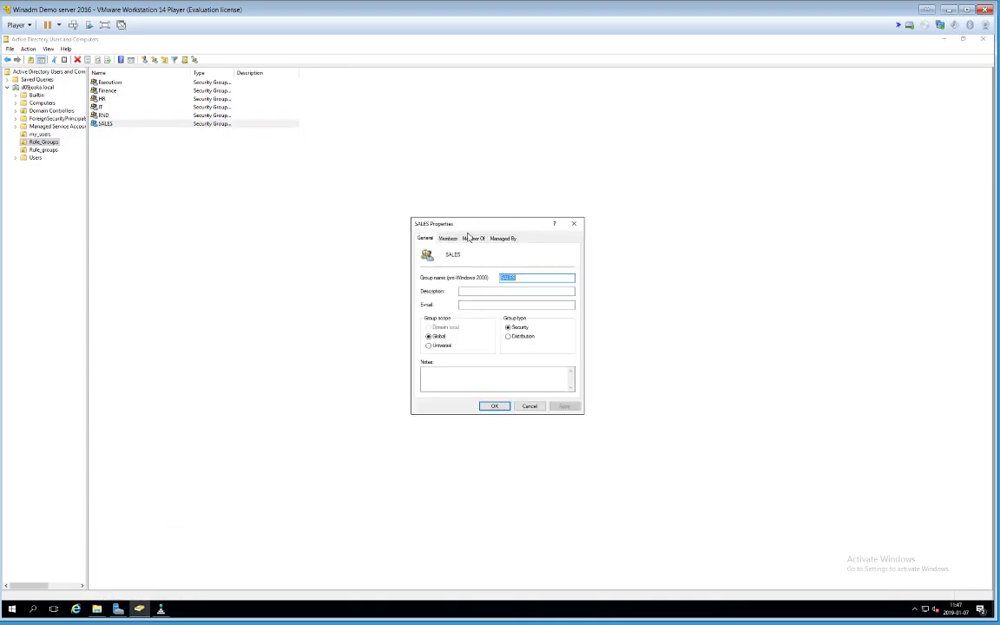
click(447, 238)
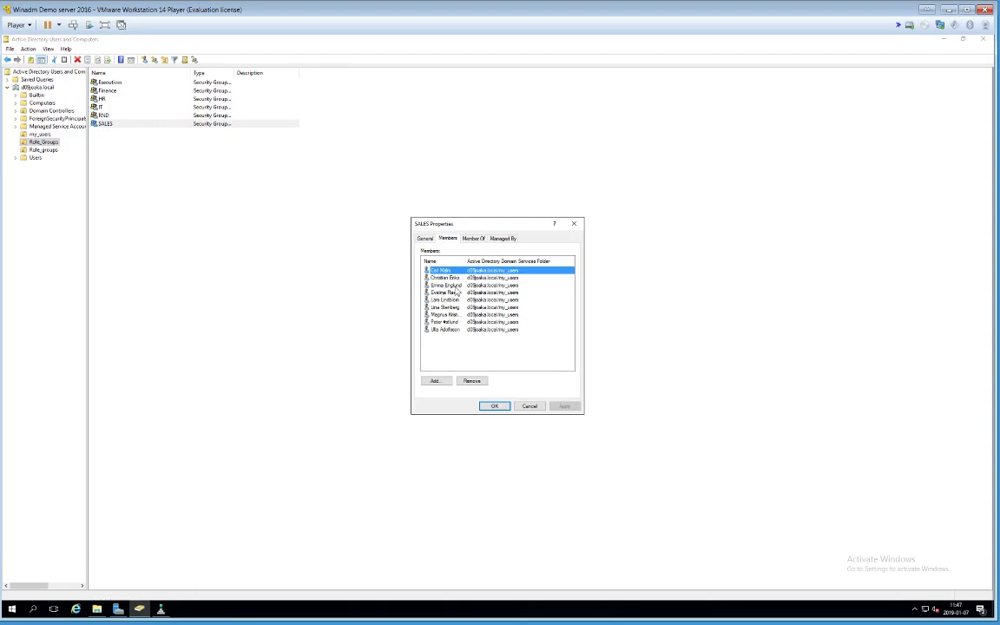
click(441, 300)
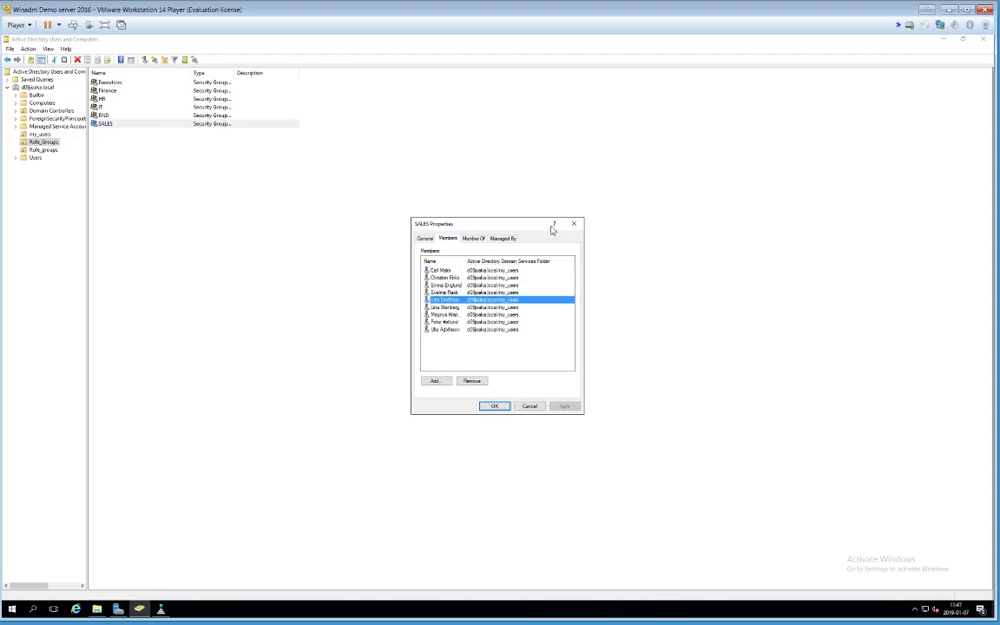
click(97, 609)
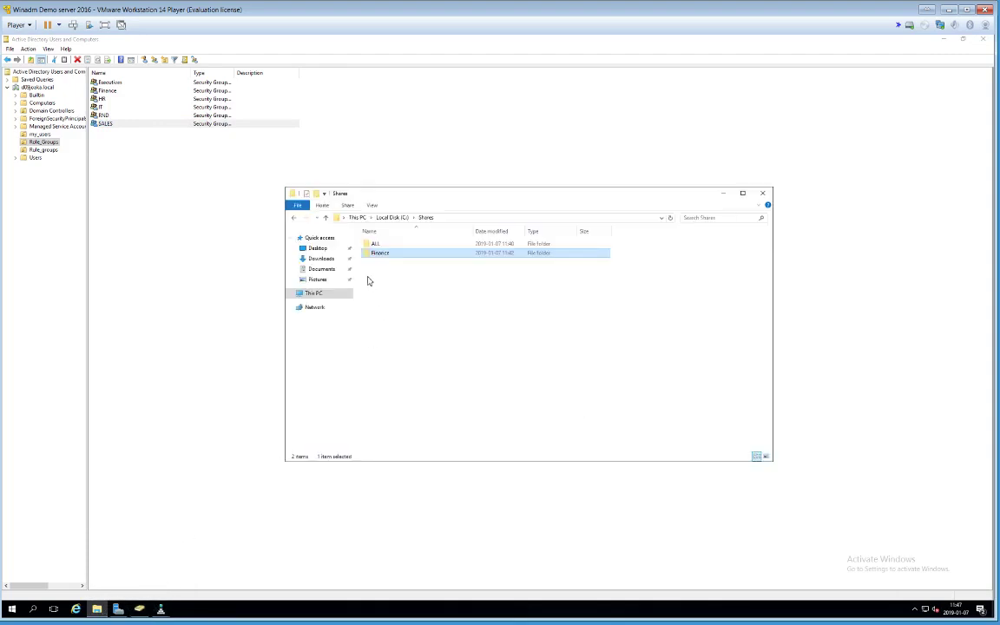
Check a domain user's effective access on the Finance folder in Advanced Security Settings
right_click(386, 254)
click(436, 408)
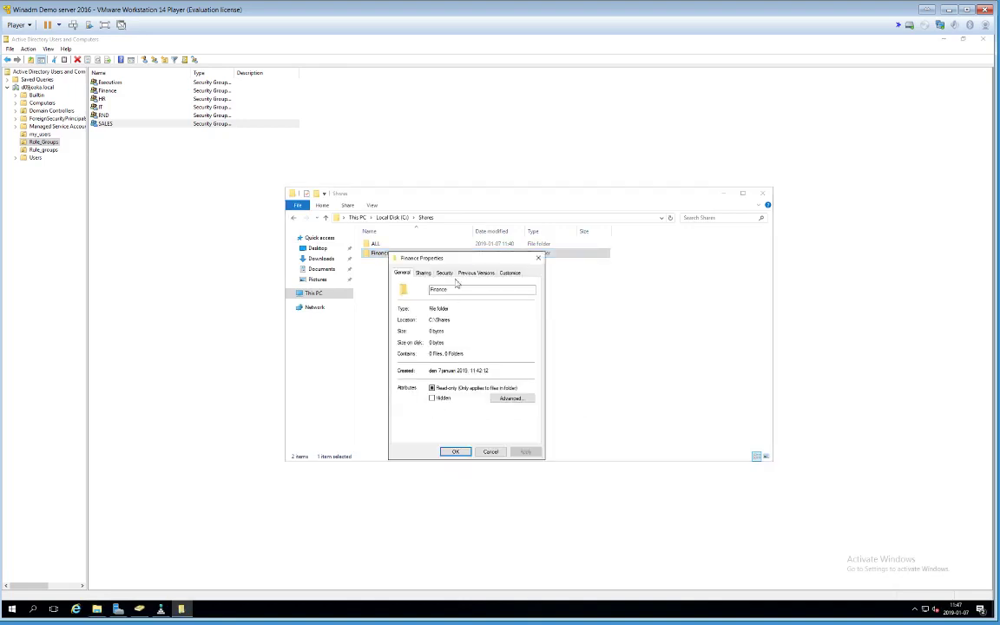
click(444, 273)
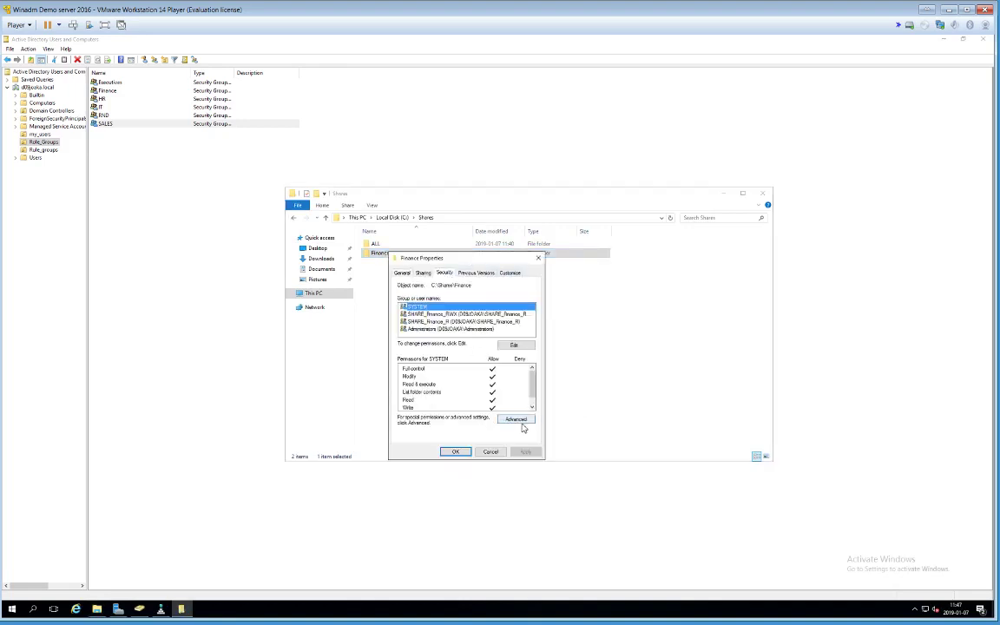
click(519, 421)
click(480, 259)
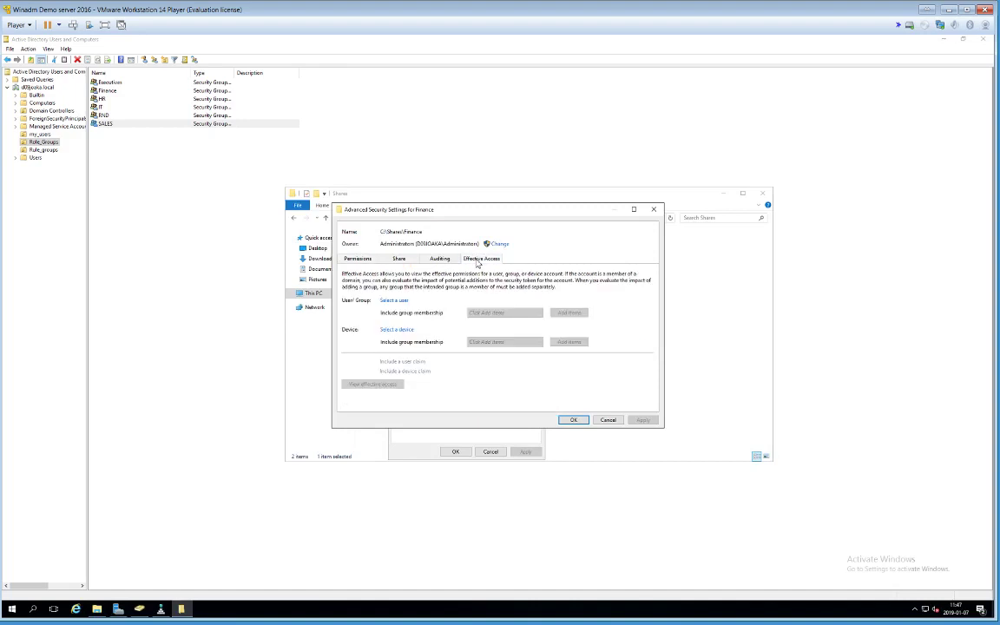
click(393, 299)
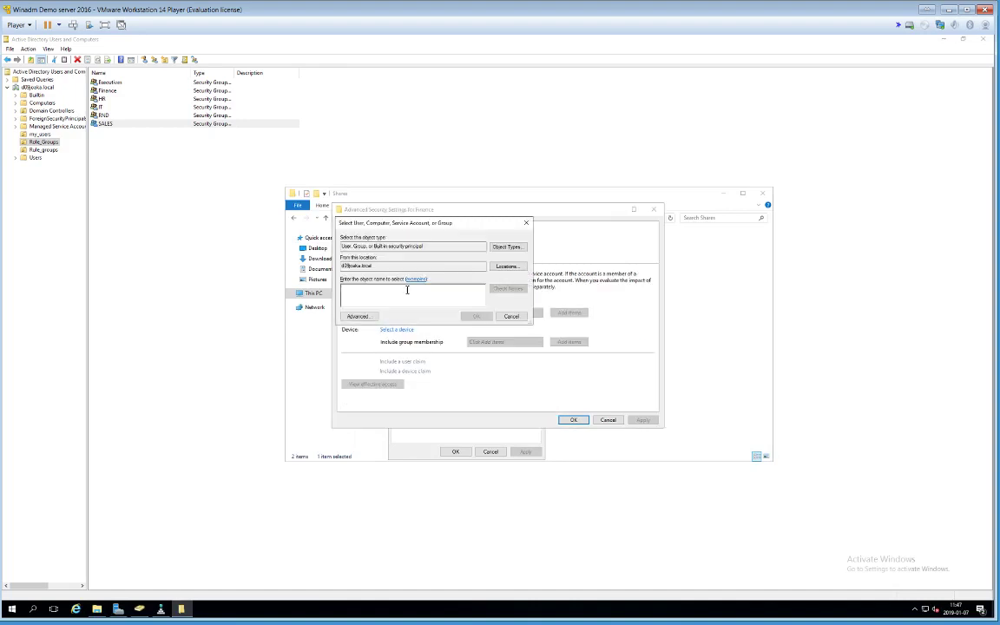
text(lars)
key(Return)
click(386, 384)
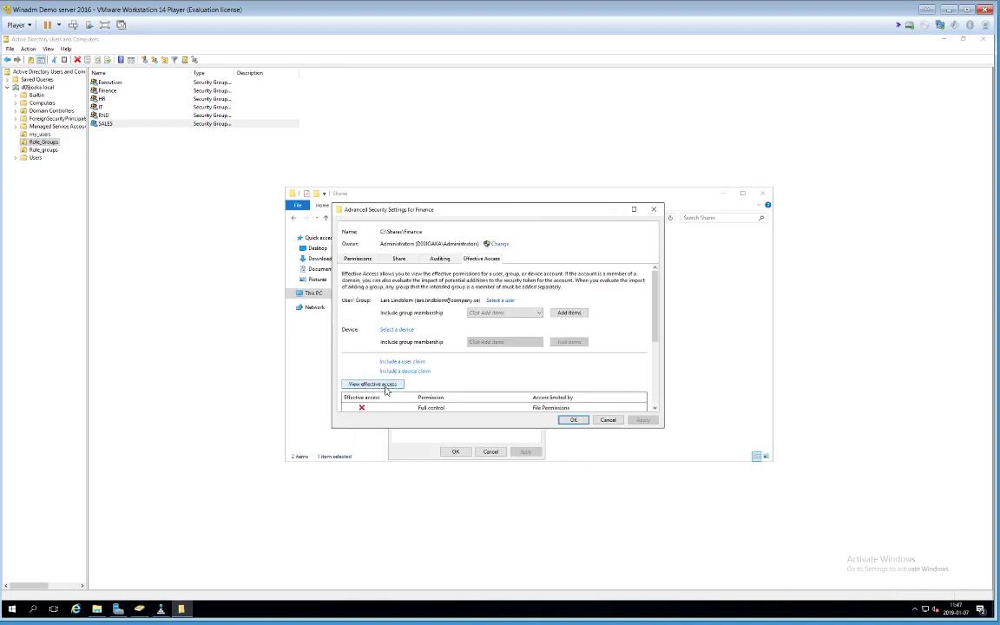
scroll(436, 383, down, 2)
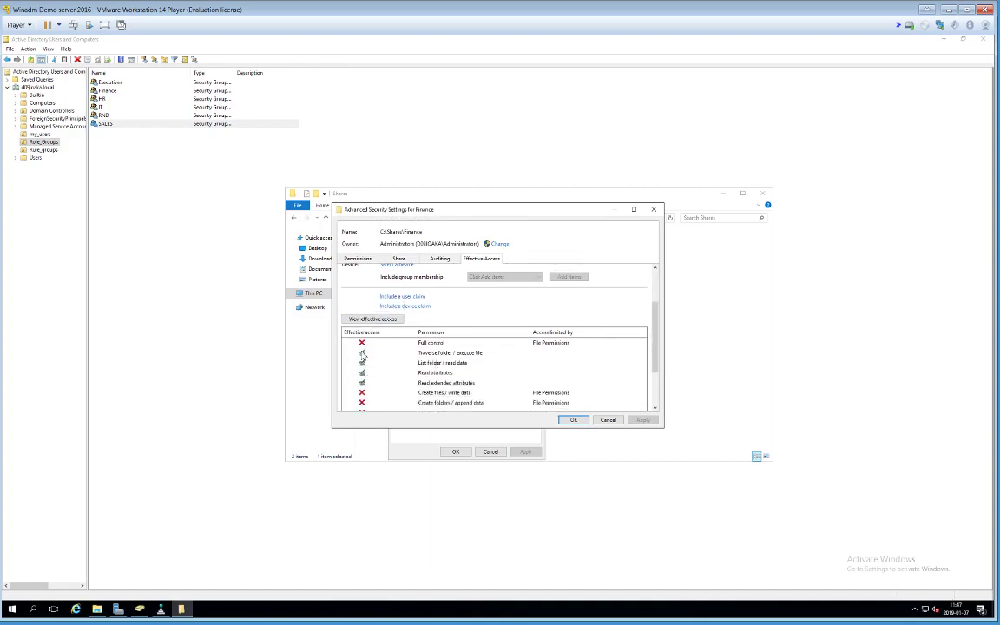
scroll(410, 385, down, 2)
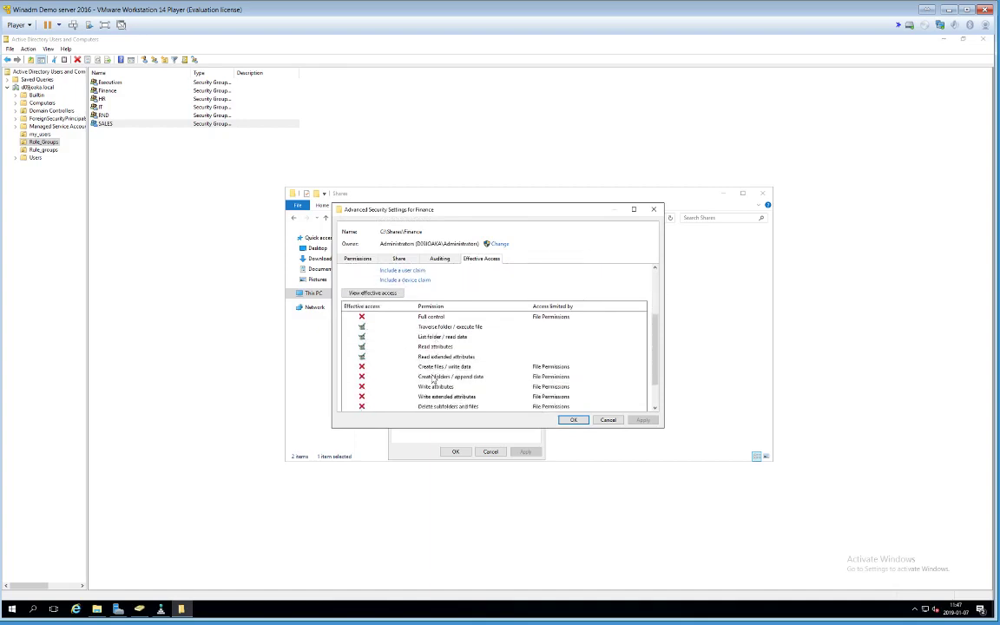
scroll(534, 408, up, 2)
scroll(535, 404, up, 3)
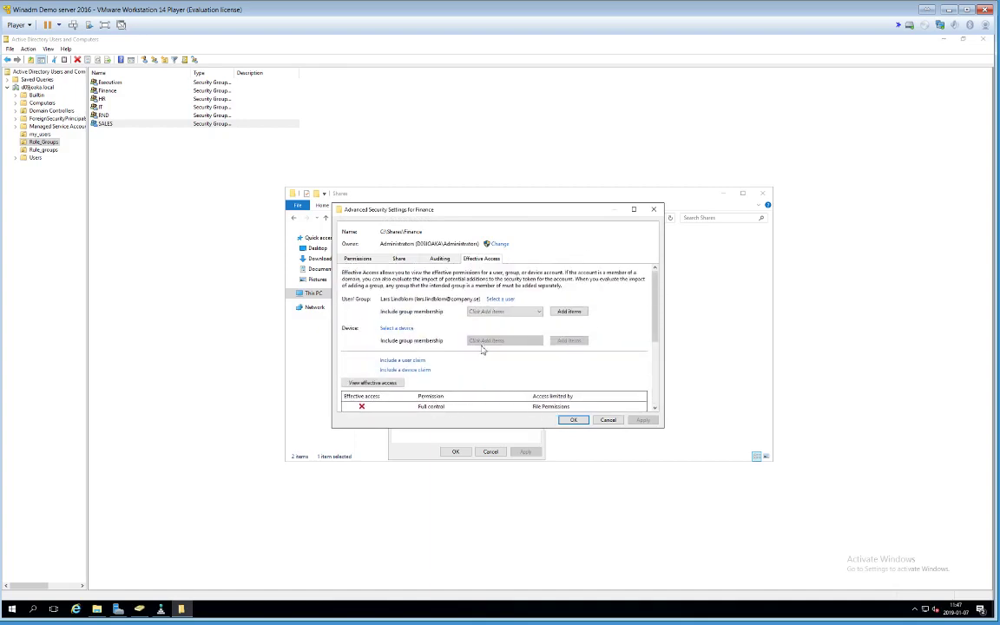
Check a second domain user's effective access on the Finance folder
click(408, 297)
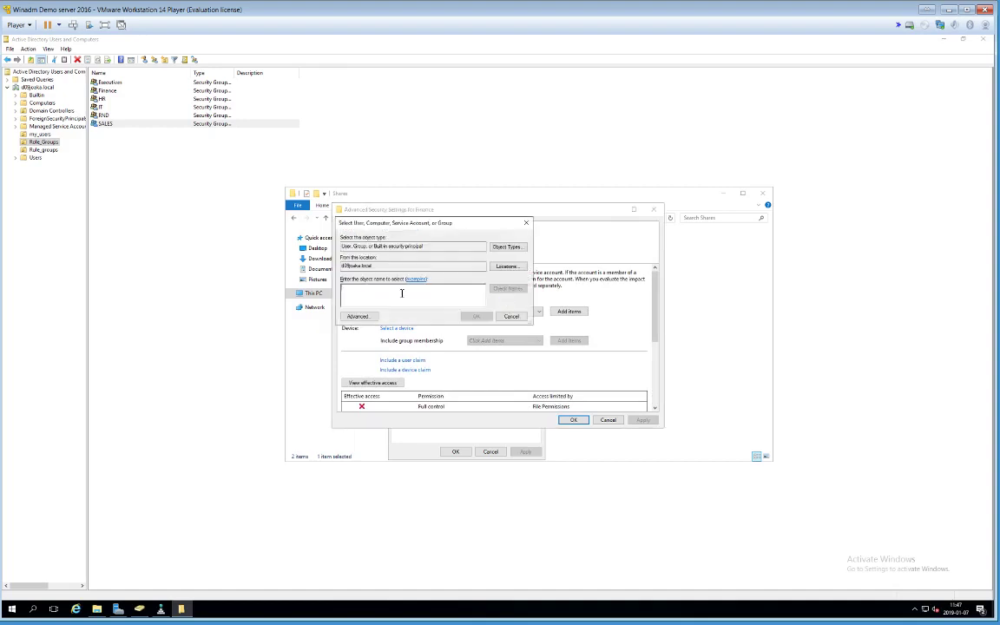
text(carl)
key(Return)
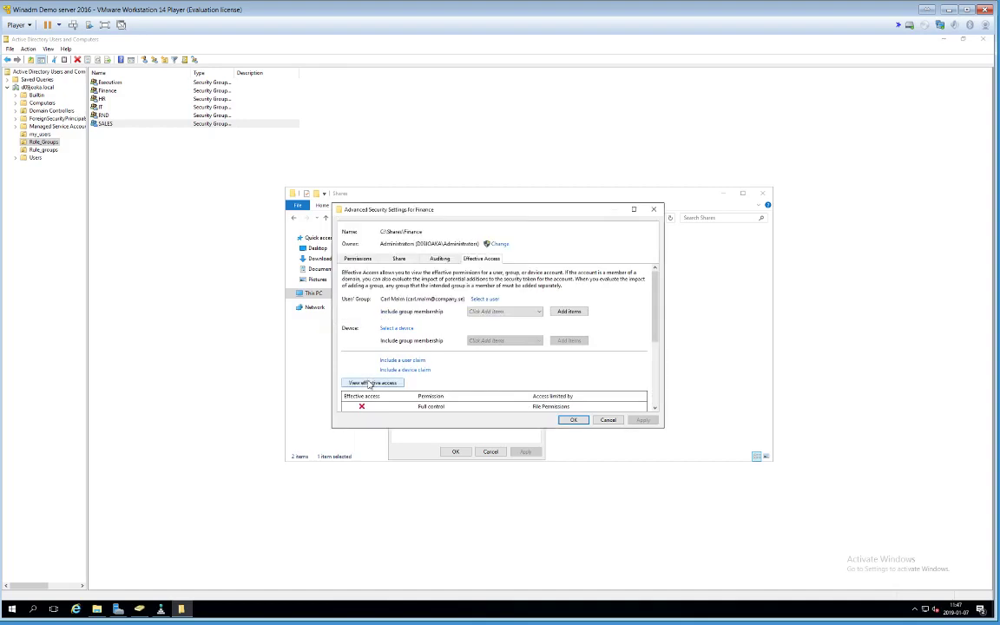
click(374, 383)
scroll(470, 338, down, 2)
scroll(469, 338, up, 2)
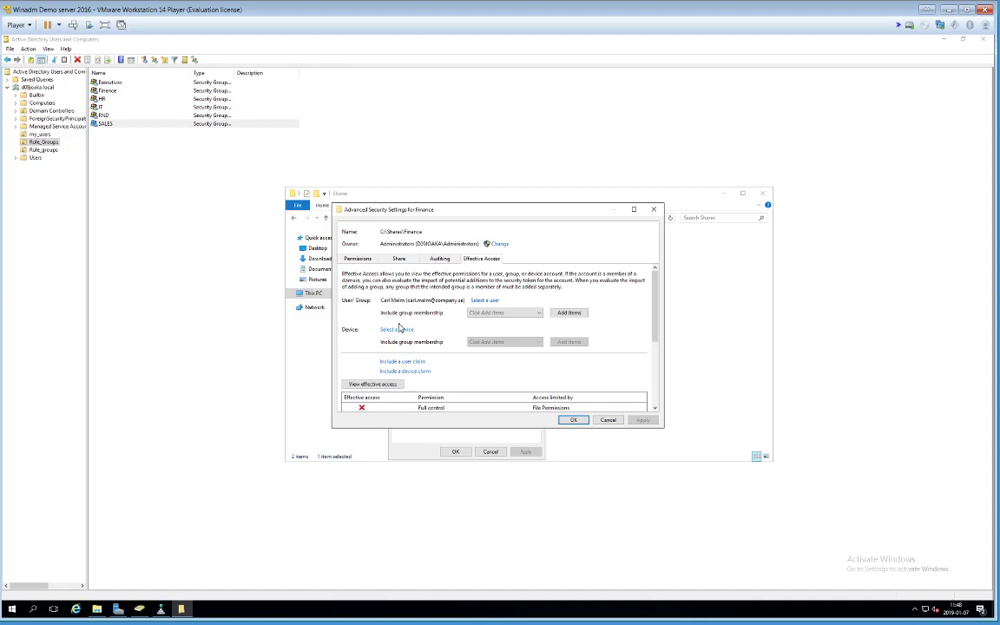
Close Finance's security dialogs and switch to the Windows 10 client VM
click(654, 209)
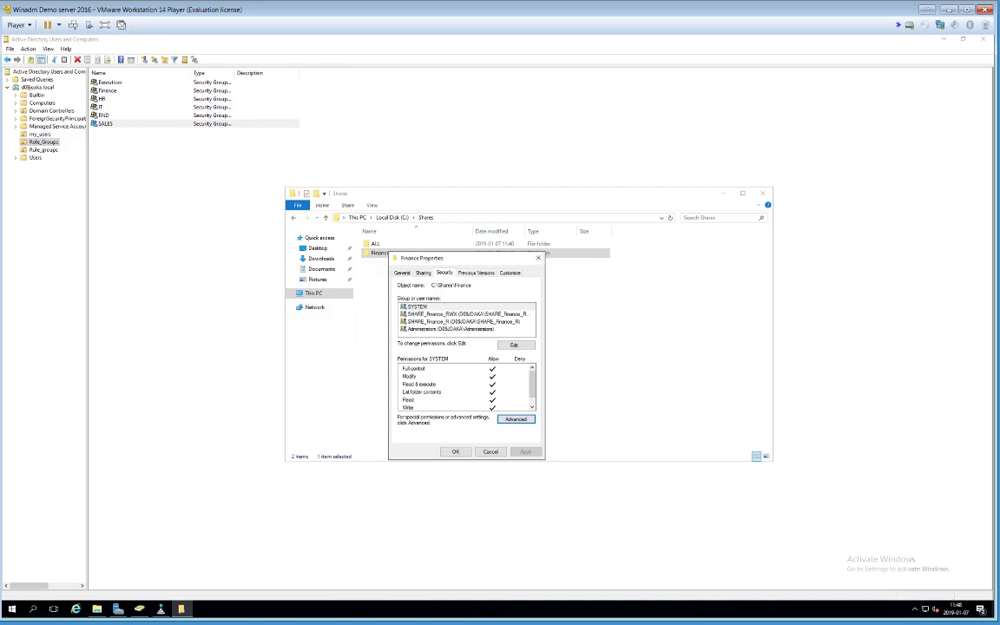
click(538, 257)
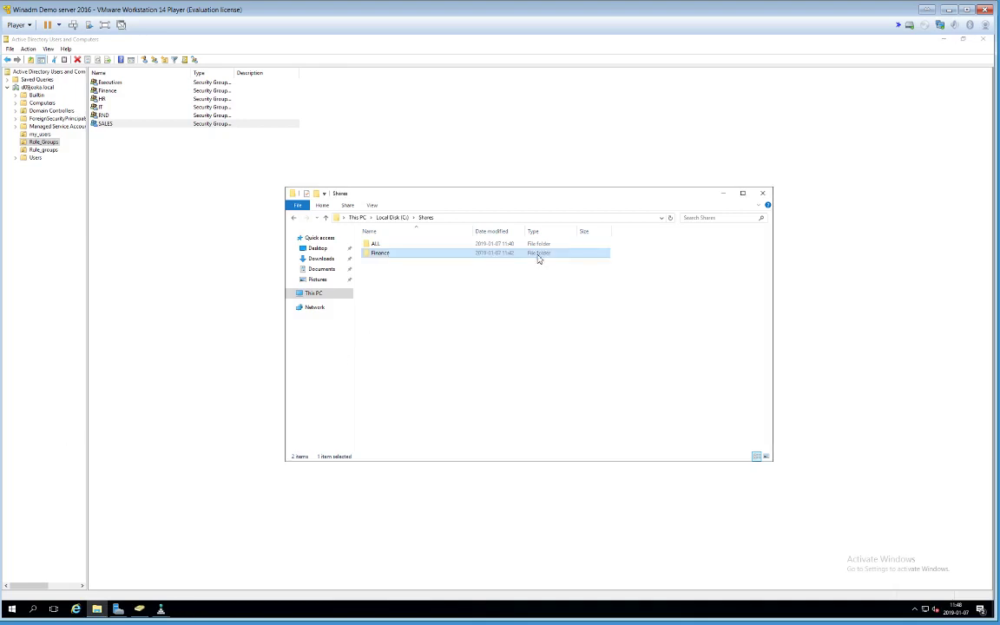
click(377, 309)
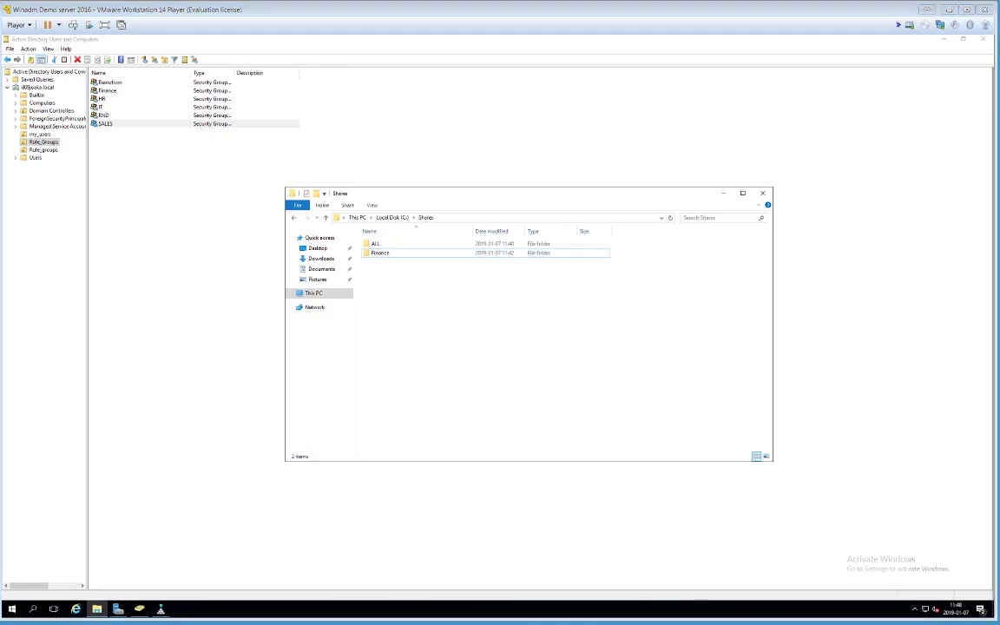
key(alt+Tab)
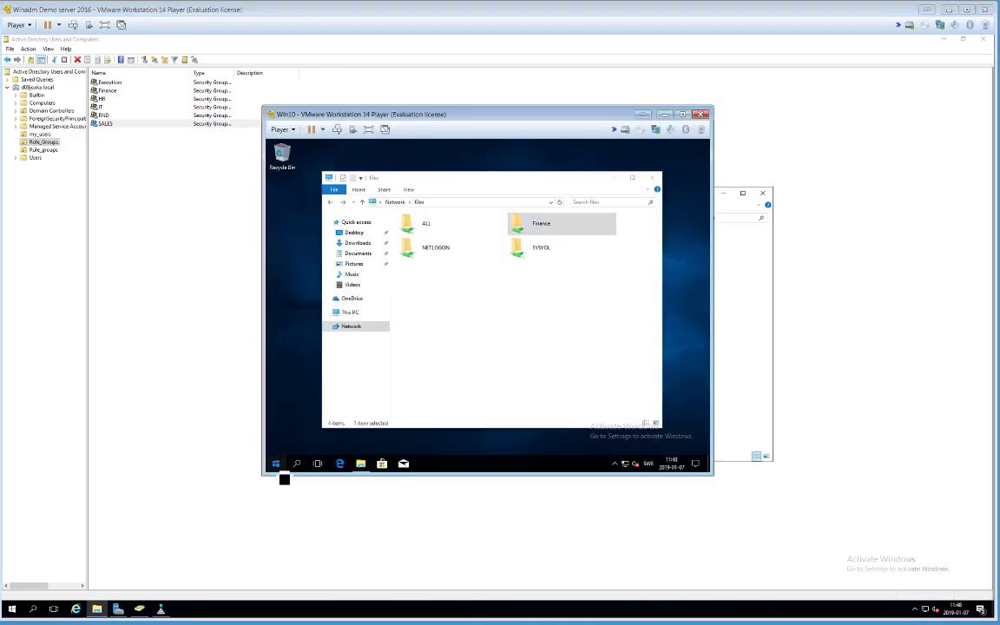
Sign out of the Windows 10 client and sign in as a different domain user with their password
click(278, 465)
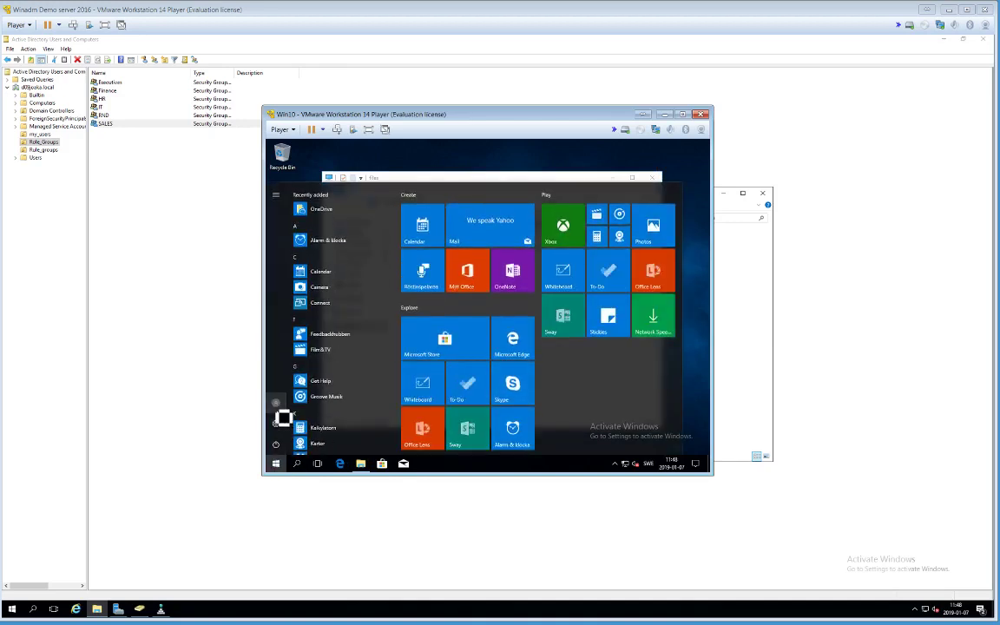
click(282, 406)
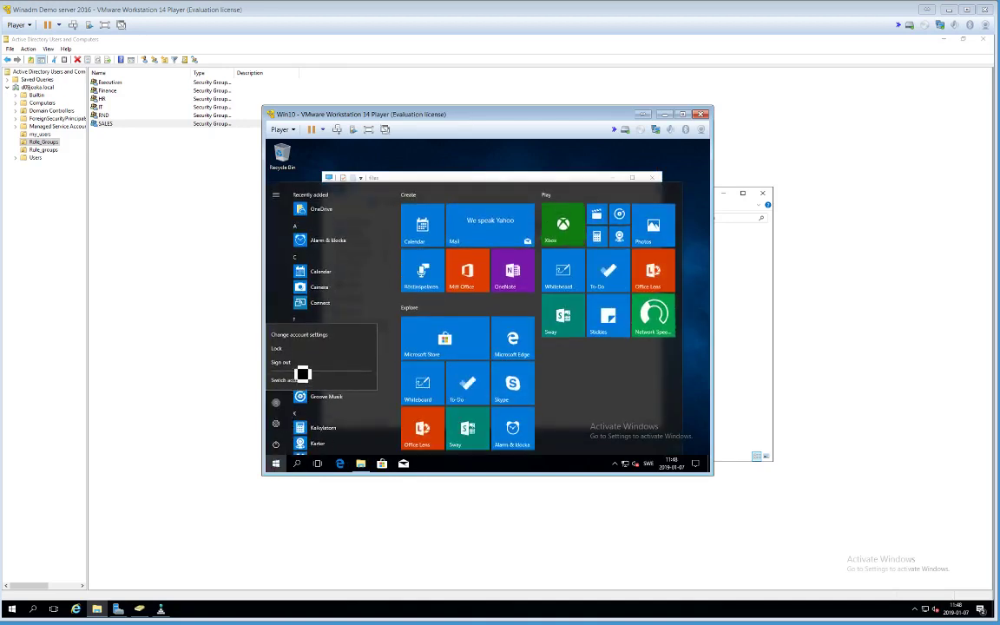
click(300, 369)
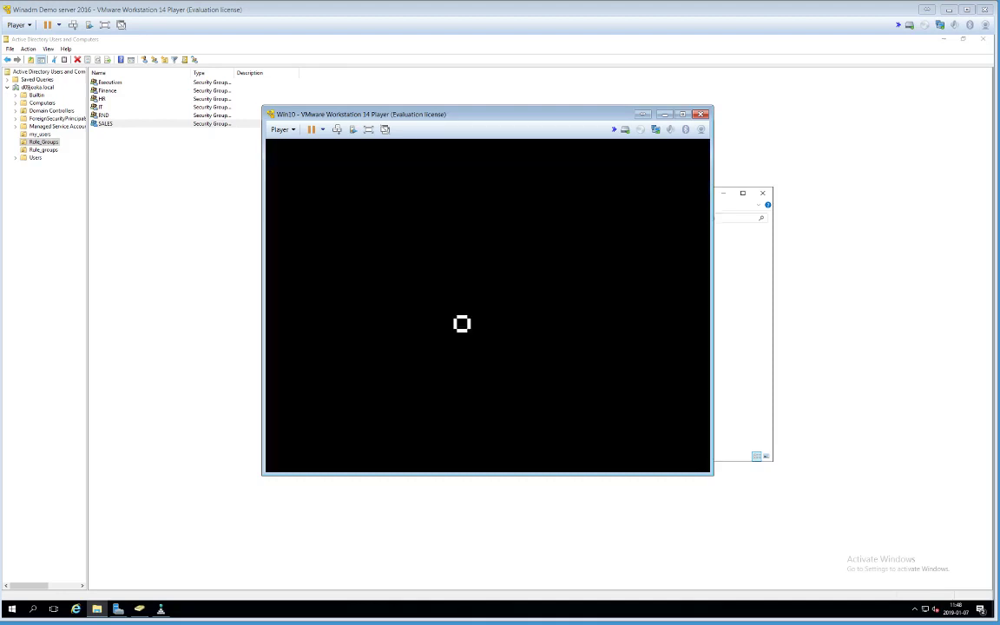
click(516, 314)
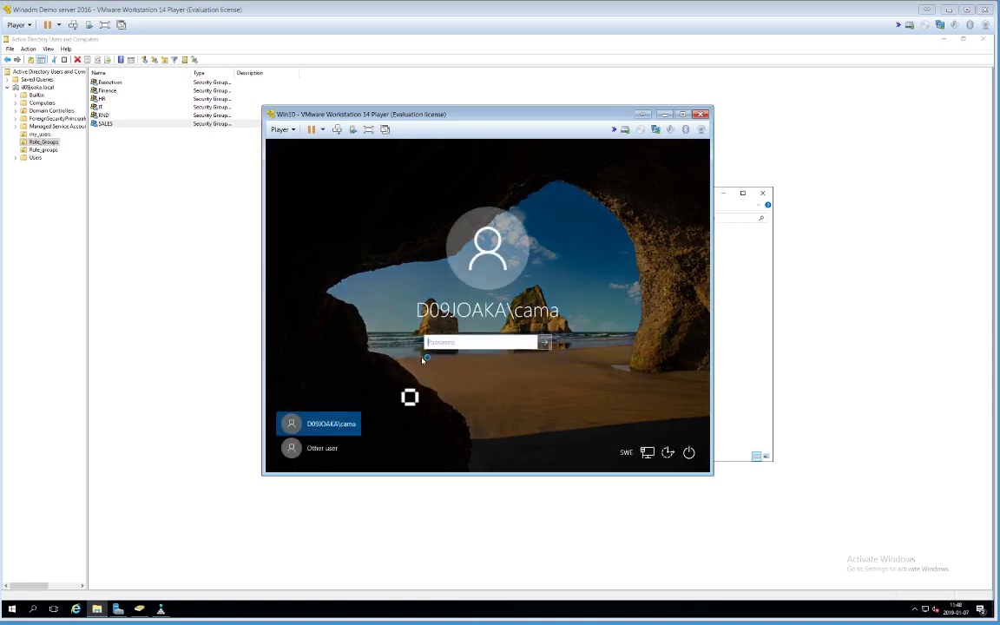
click(330, 448)
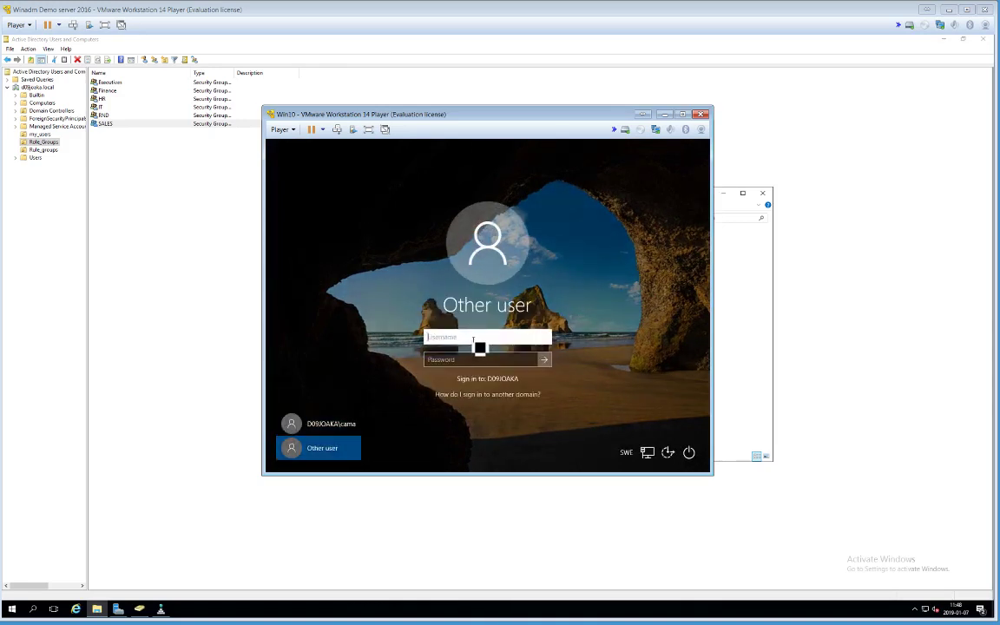
text(lali)
key(Tab)
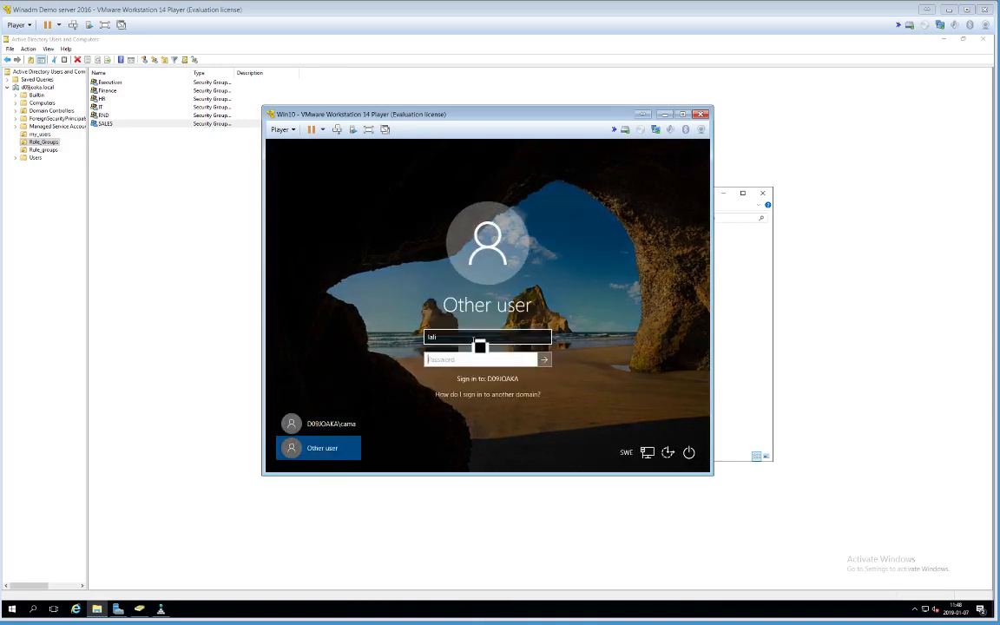
text(**)
key(Return)
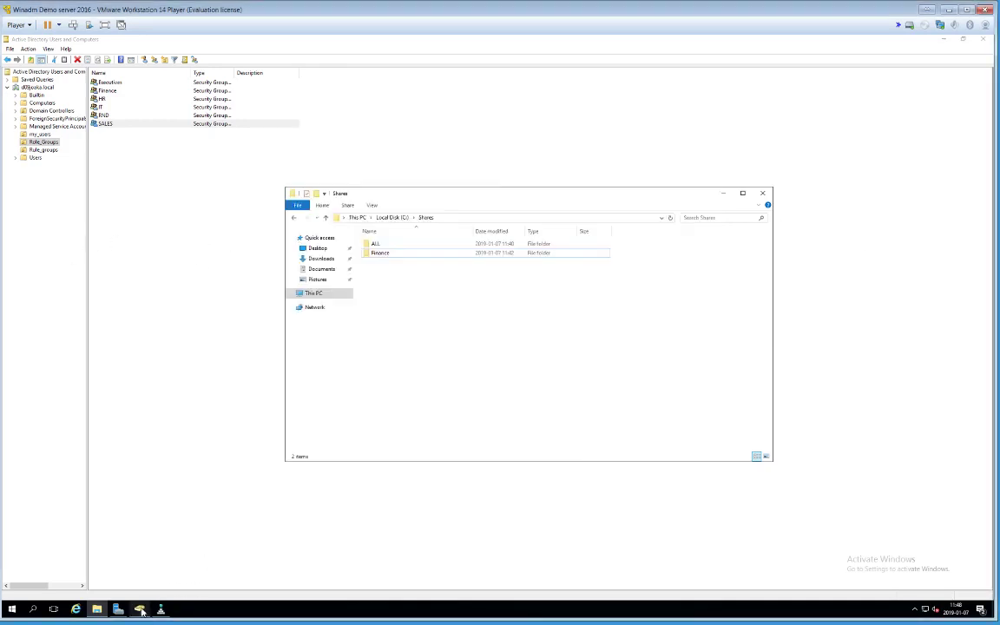
In my_users, set the first account's Profile home folder to connect as drive Z:
click(139, 609)
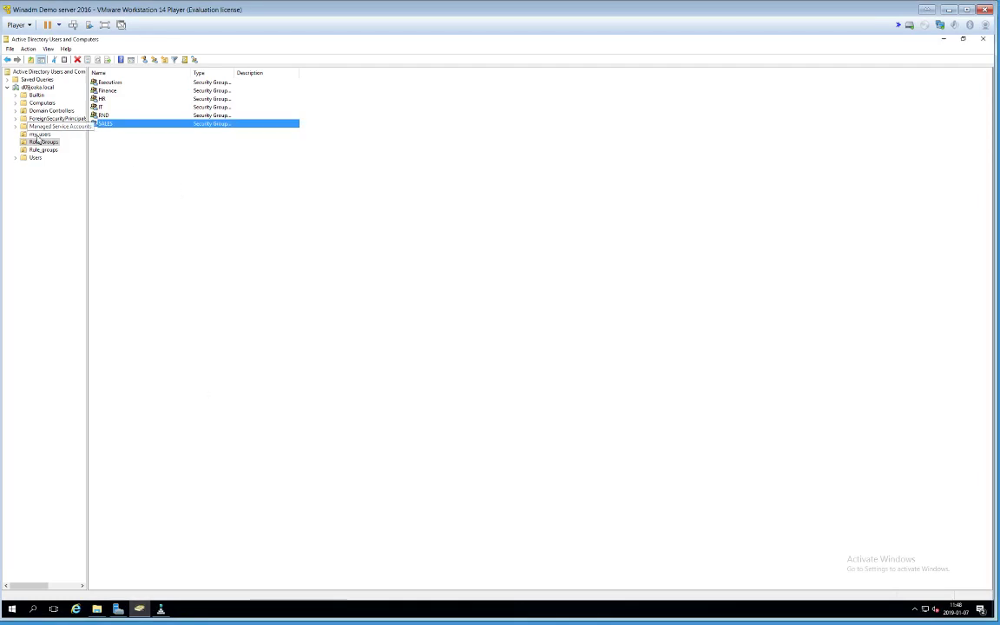
click(39, 135)
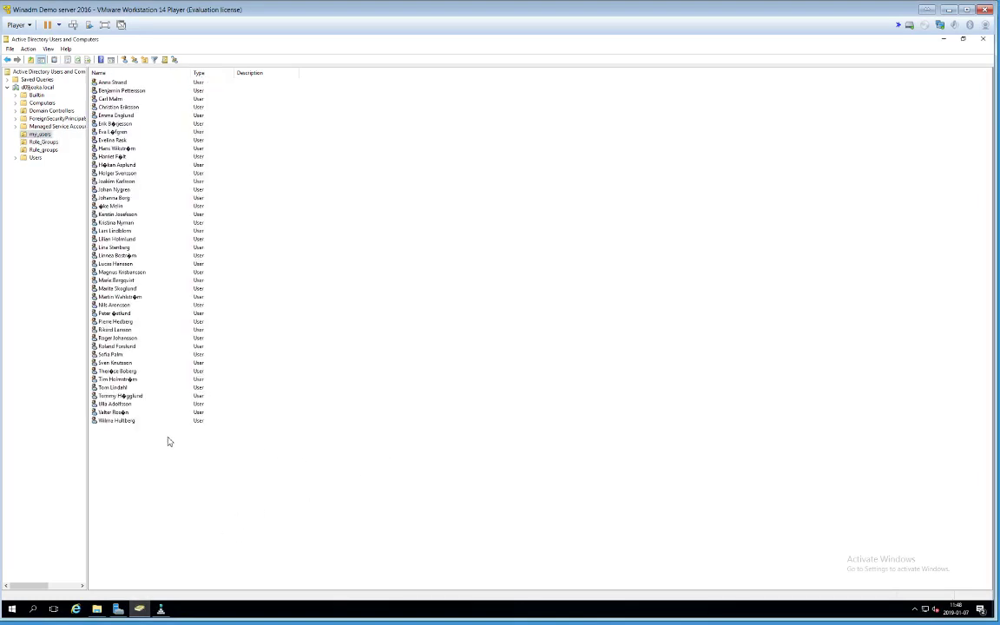
double_click(112, 82)
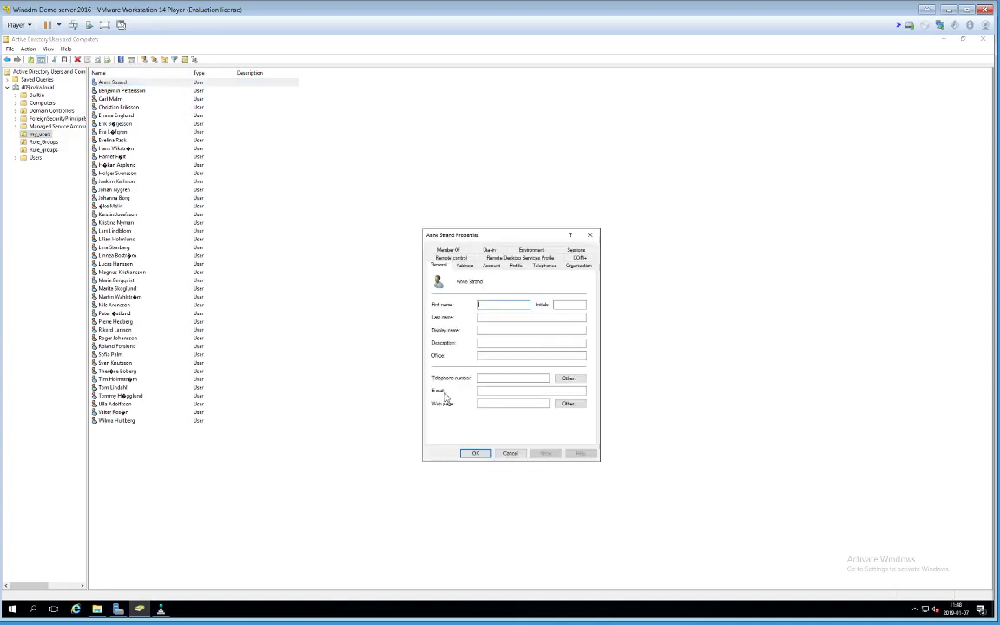
click(515, 265)
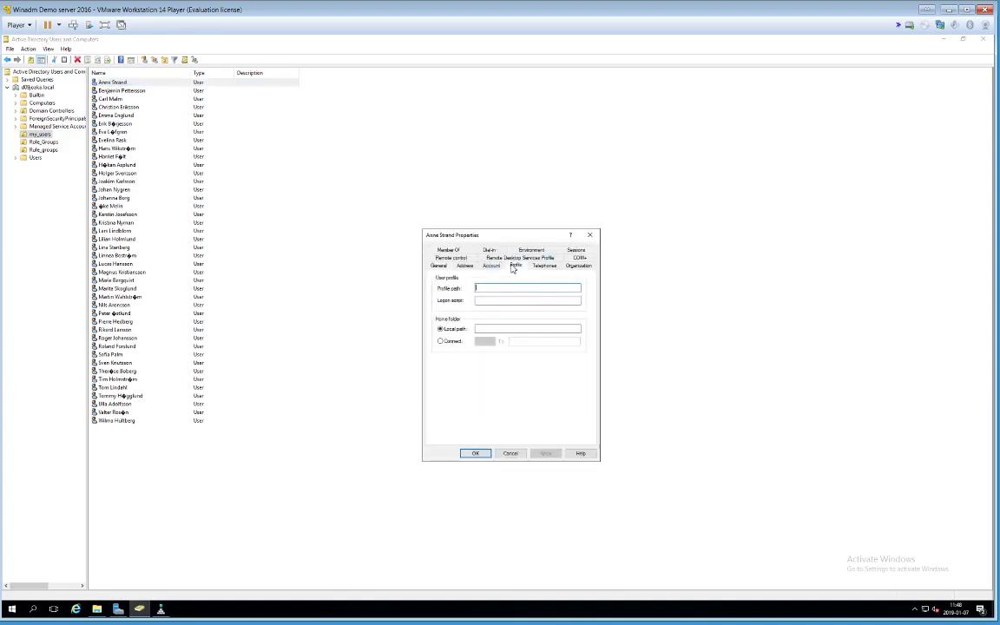
drag(503, 234, 514, 183)
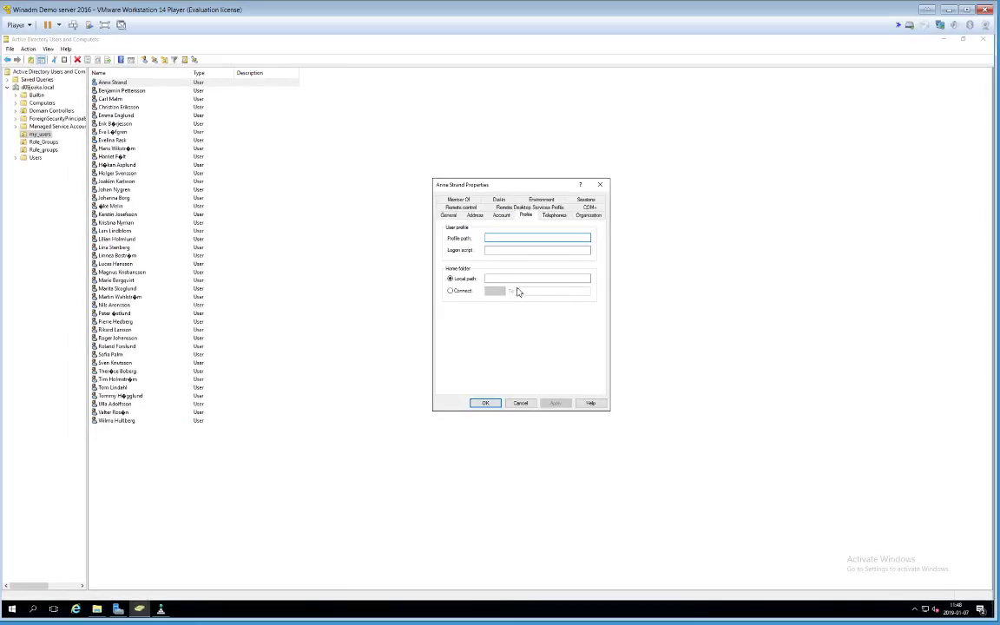
click(461, 292)
click(496, 291)
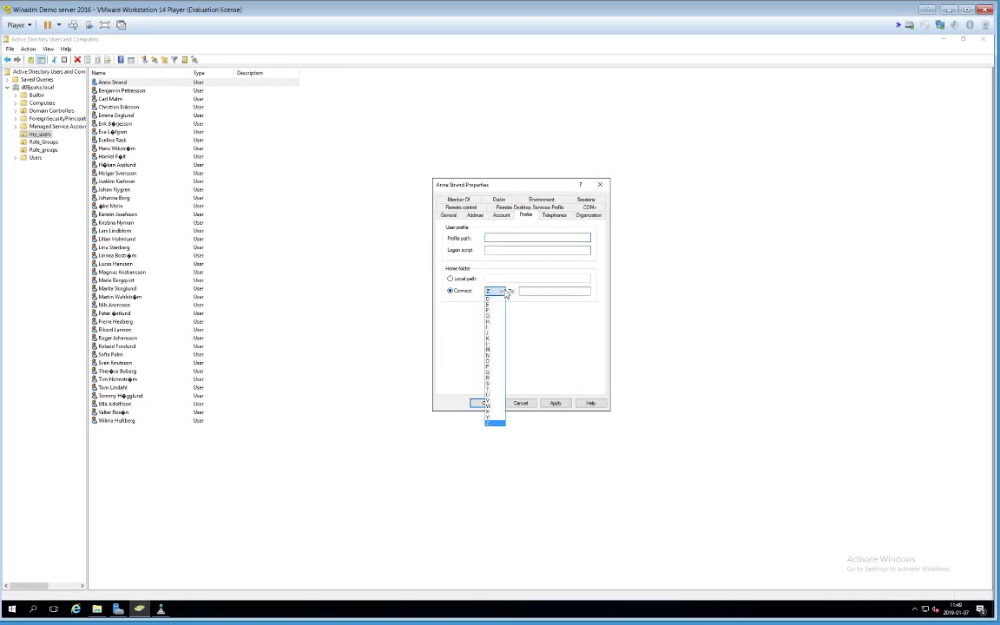
click(420, 495)
click(100, 611)
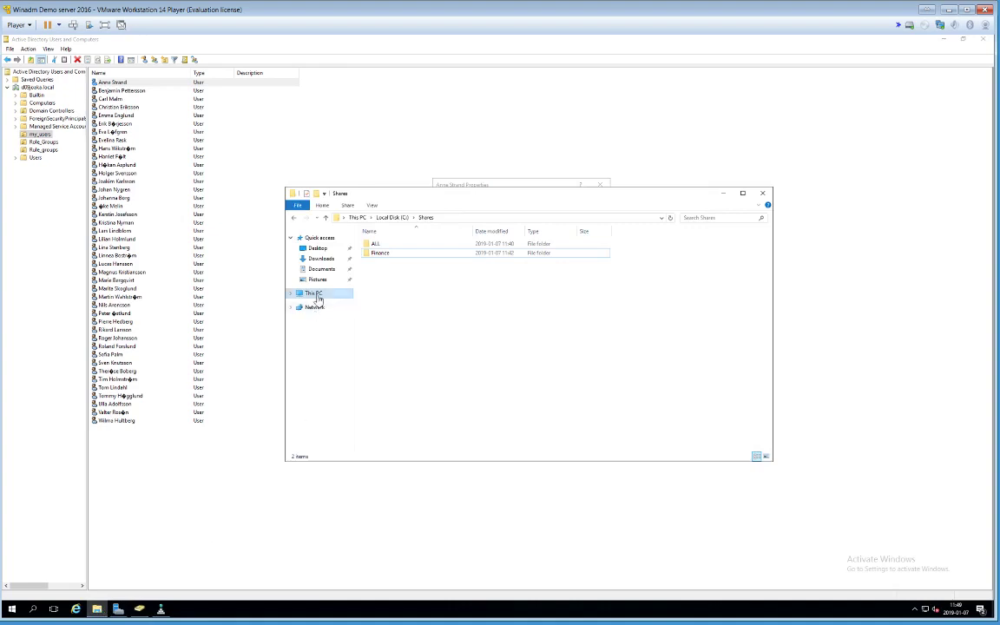
Start a \\FILE home folder path in the user's Profile, then abandon it and close Properties
click(314, 295)
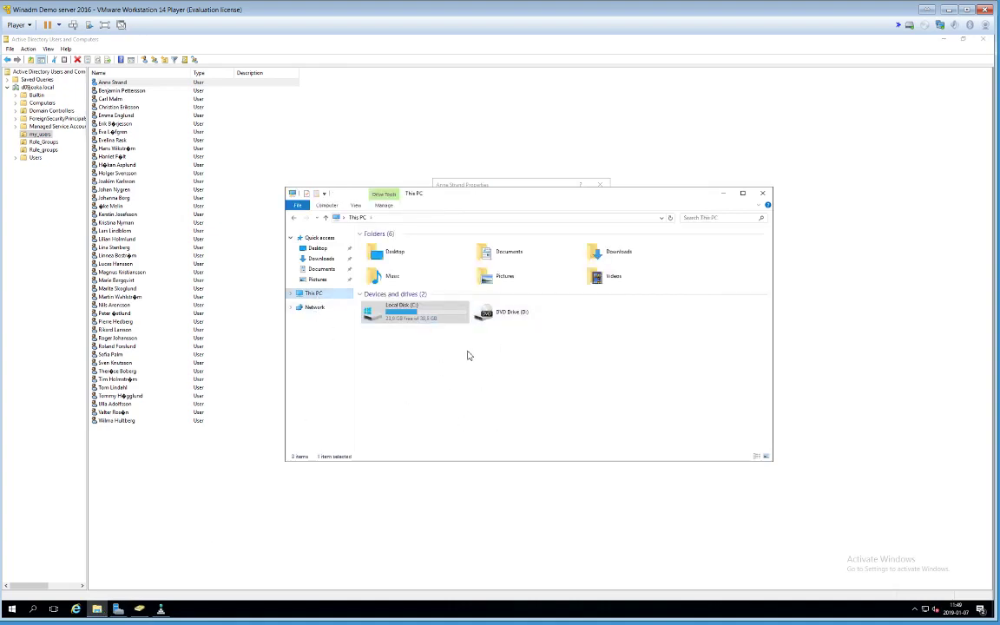
click(473, 184)
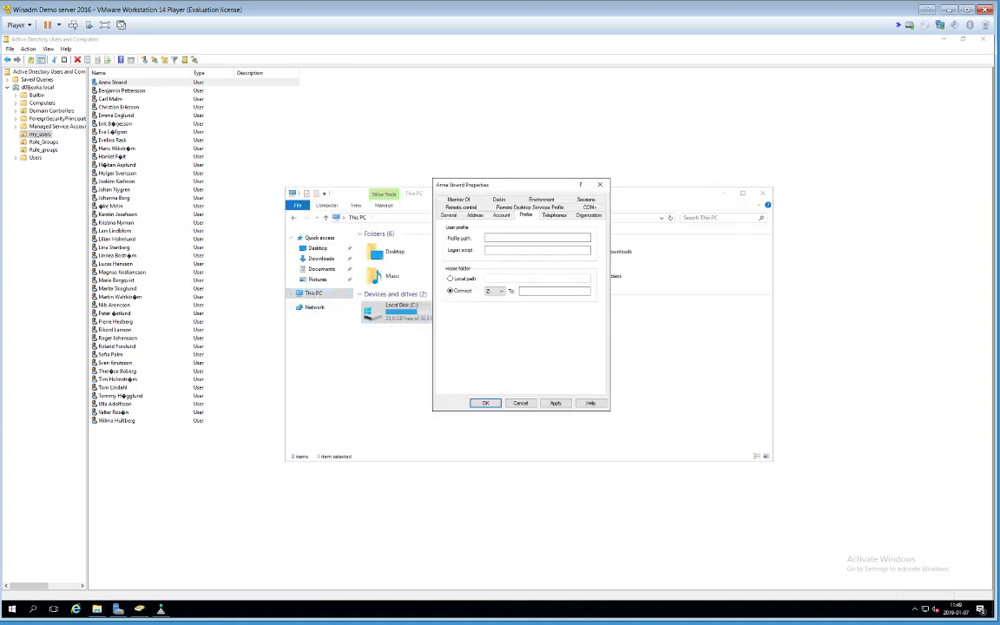
click(562, 290)
text(\\FILE)
key(BackSpace)
key(BackSpace)
key(BackSpace)
key(BackSpace)
key(BackSpace)
key(BackSpace)
key(BackSpace)
click(599, 186)
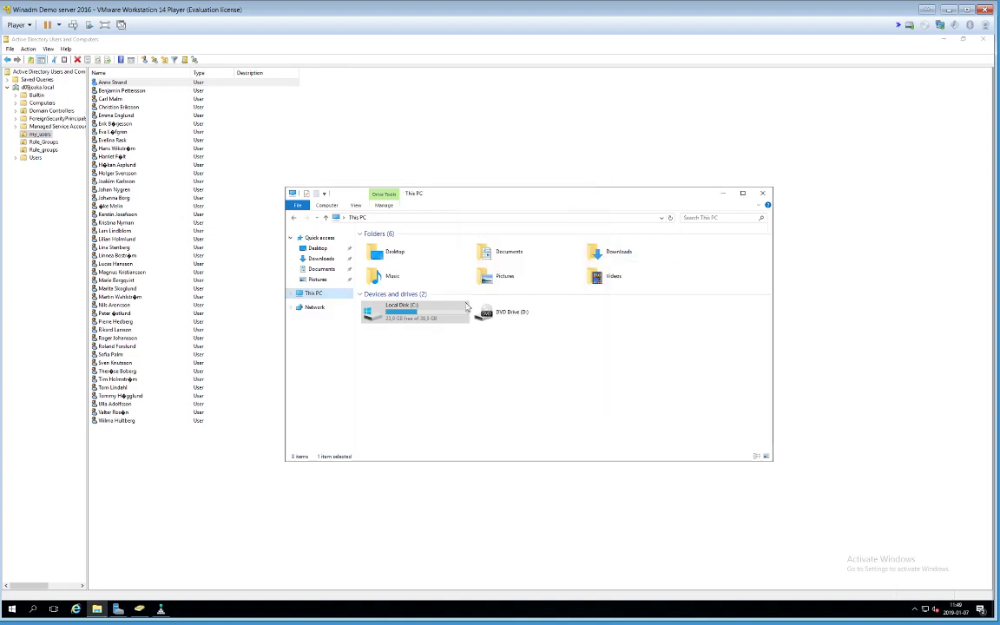
Create a new folder named Homes inside C:\Shares
double_click(410, 312)
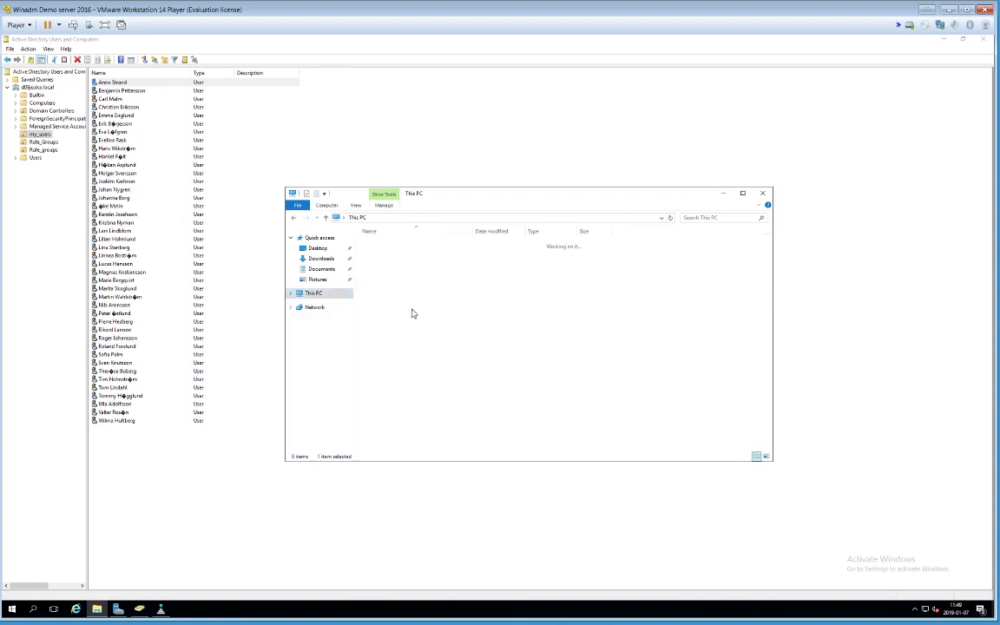
double_click(379, 271)
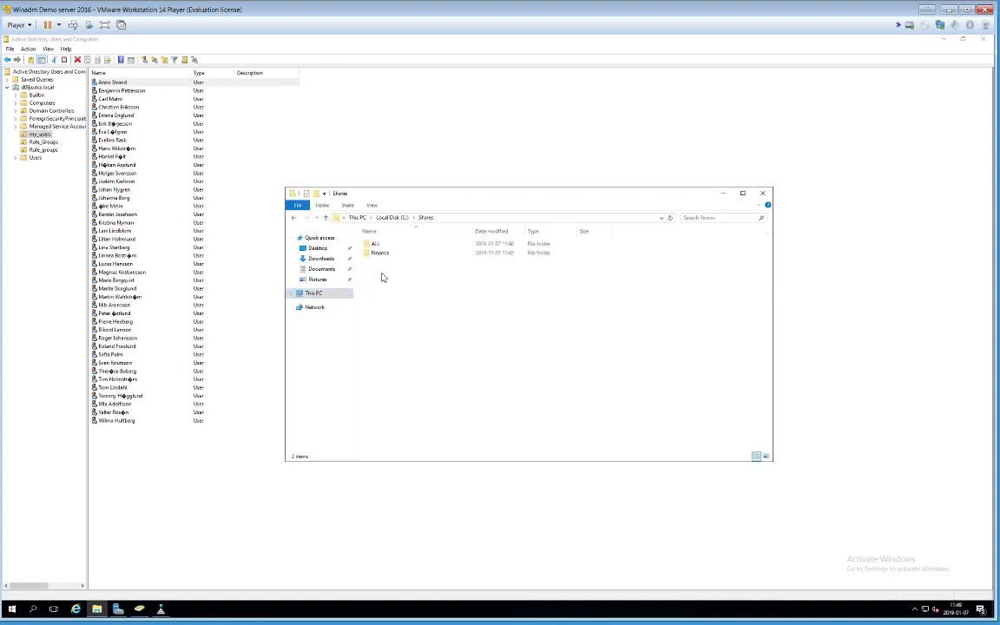
right_click(380, 283)
mouse_move(438, 385)
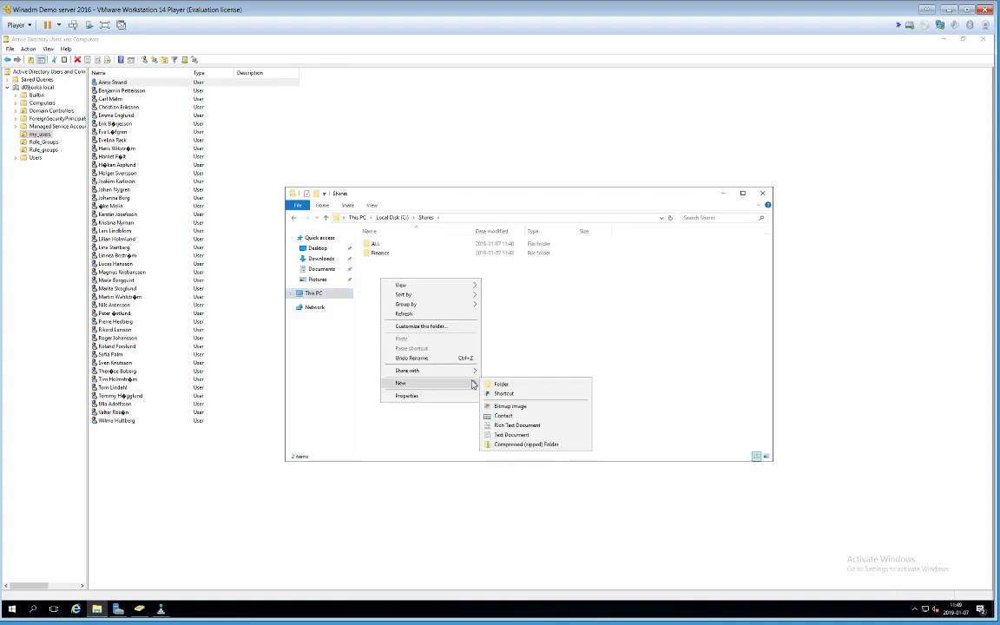
click(529, 387)
text(Homes)
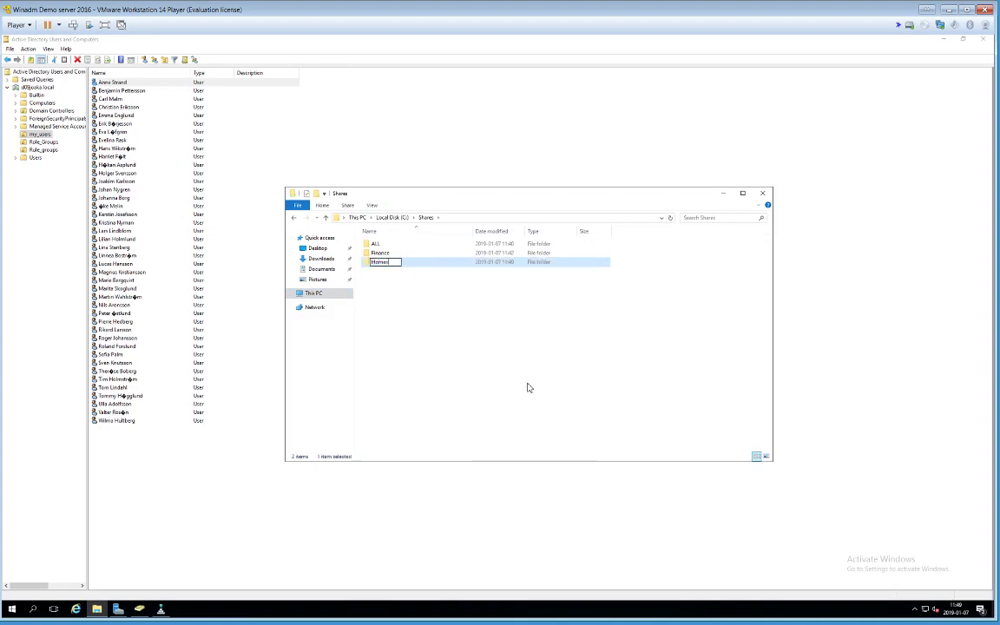
key(Return)
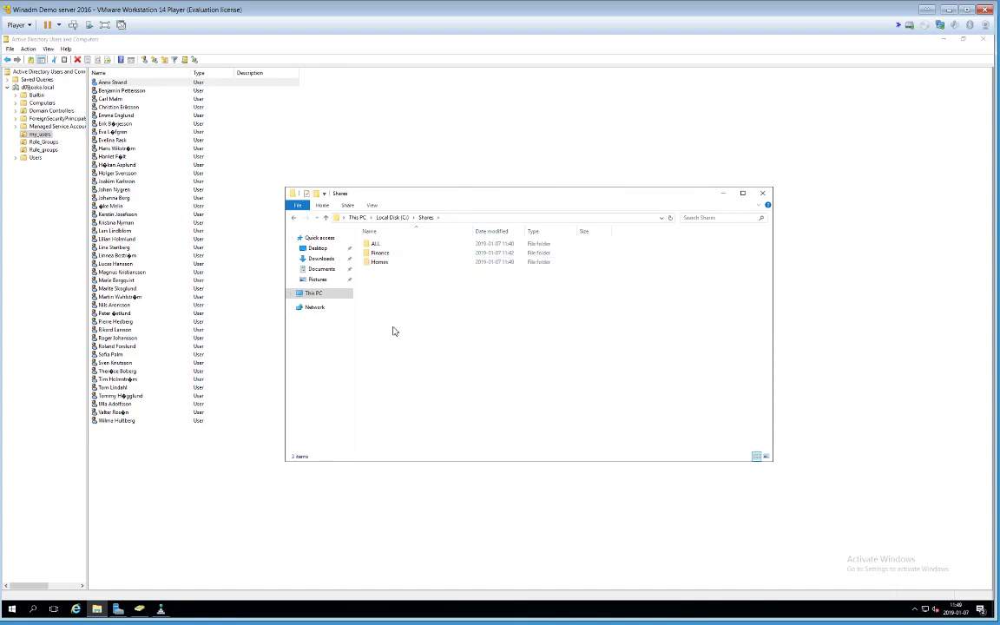
right_click(379, 267)
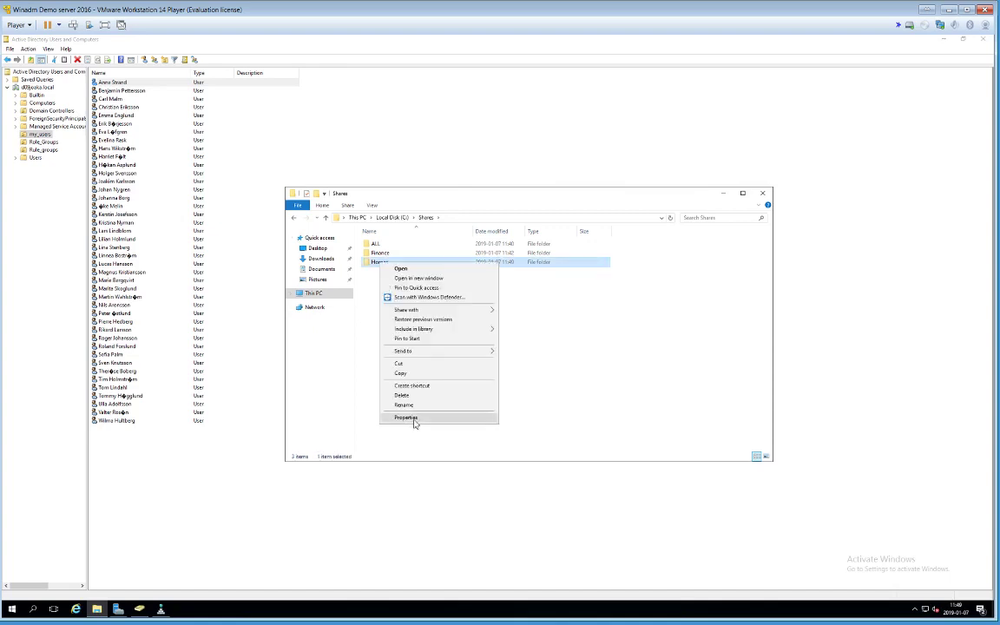
Share the Homes folder via Advanced Sharing as Homes, keeping the default share permissions
click(408, 415)
click(417, 283)
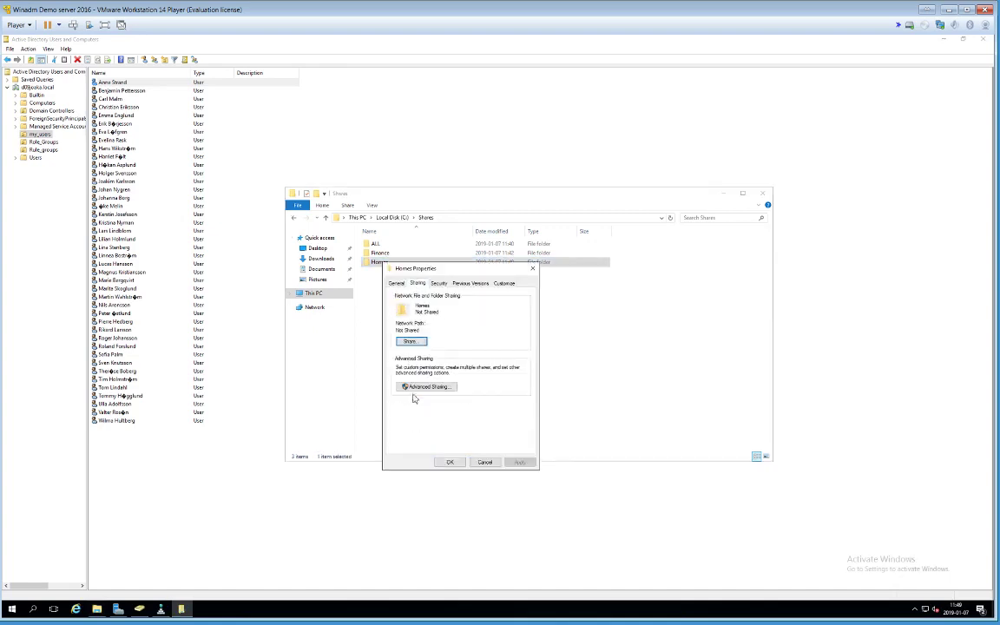
click(420, 449)
click(396, 298)
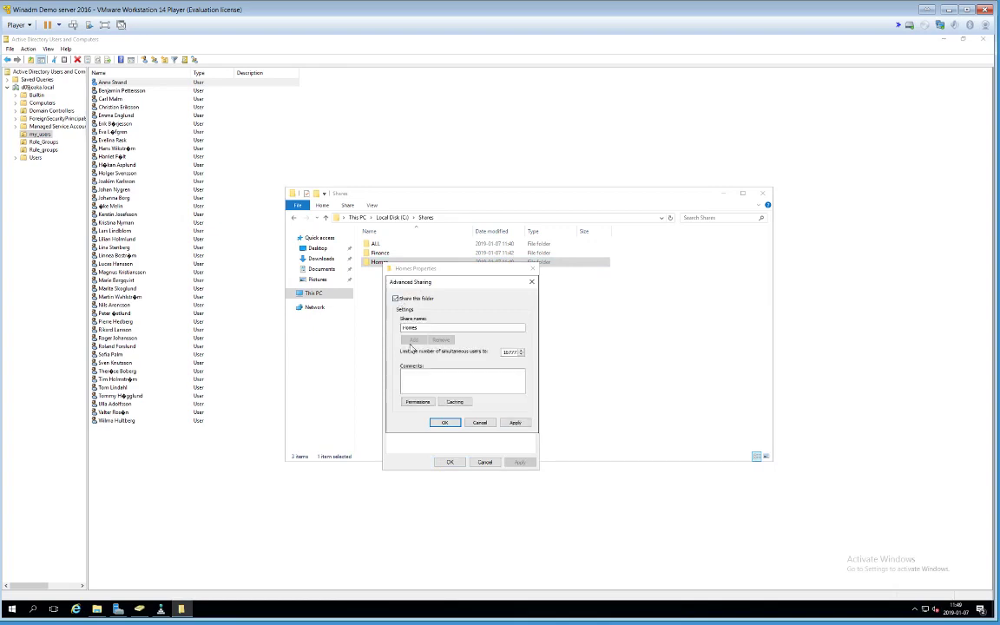
click(417, 402)
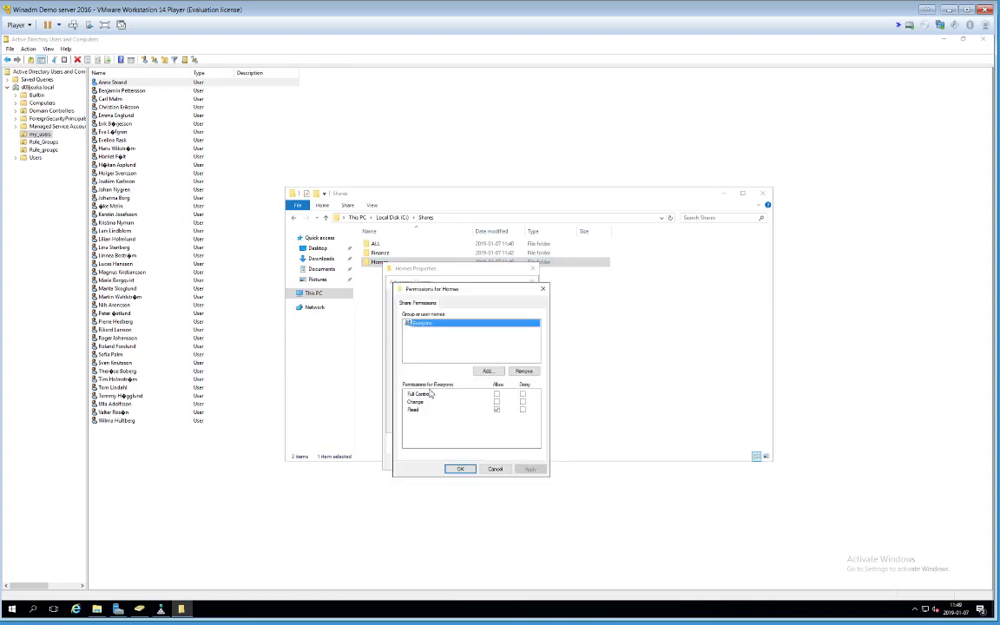
click(460, 469)
click(515, 423)
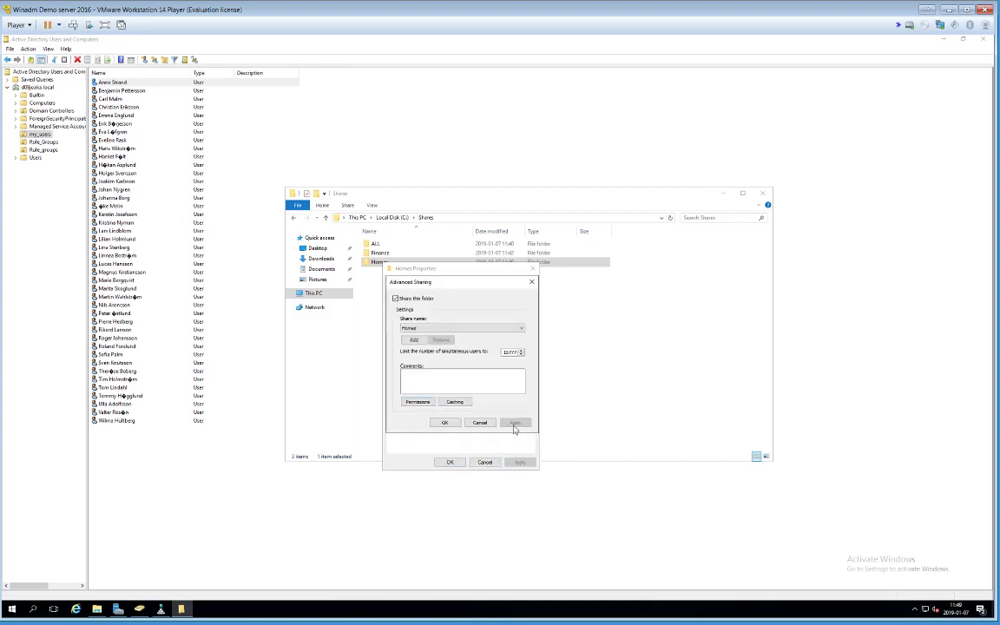
click(444, 422)
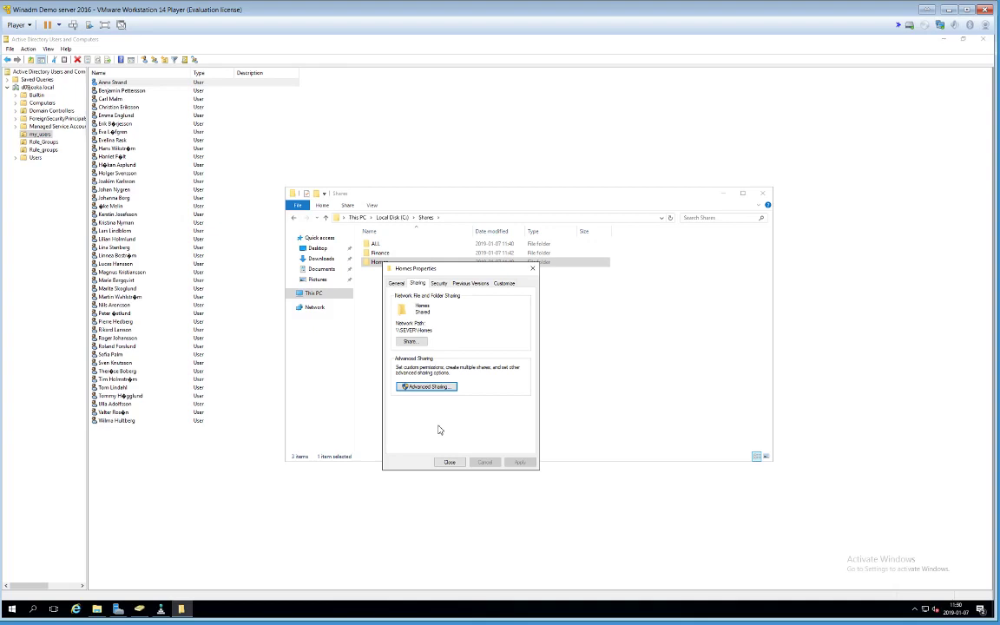
Disable inheritance on Homes, converting inherited permissions, and remove the Users and CREATOR OWNER entries
click(438, 283)
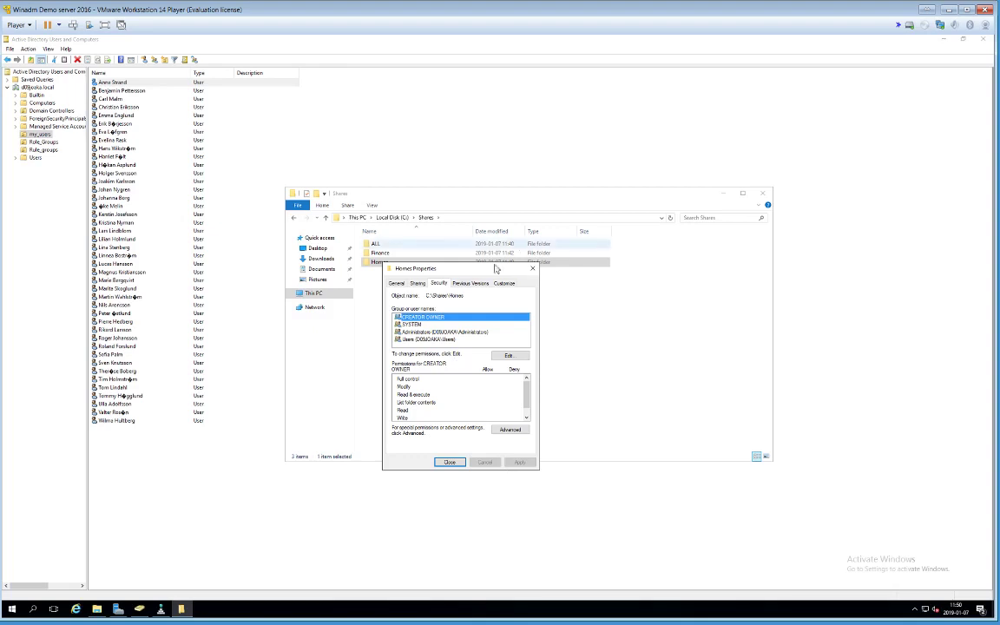
drag(475, 271, 472, 187)
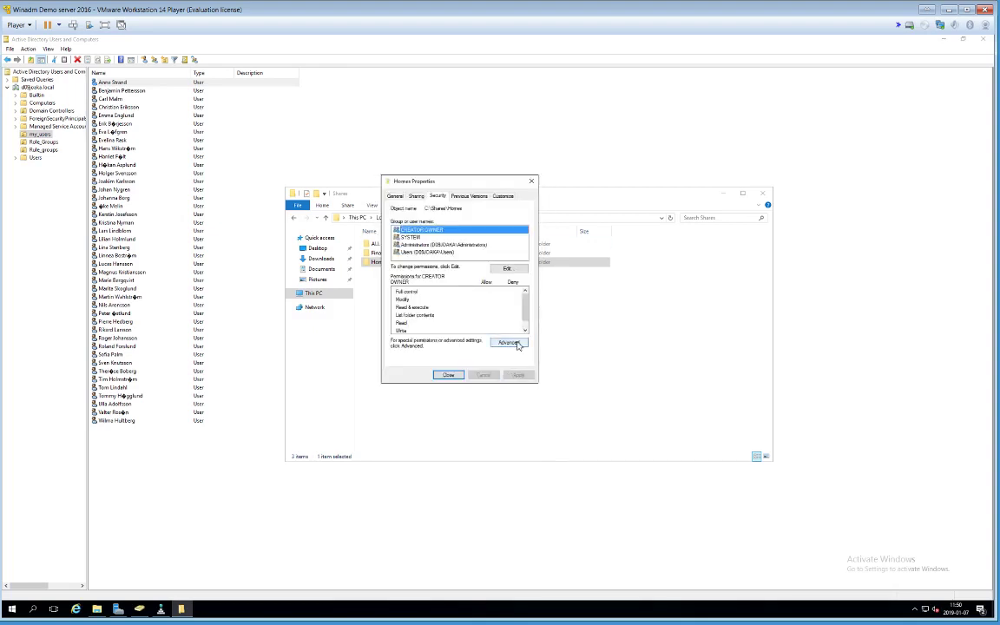
click(511, 341)
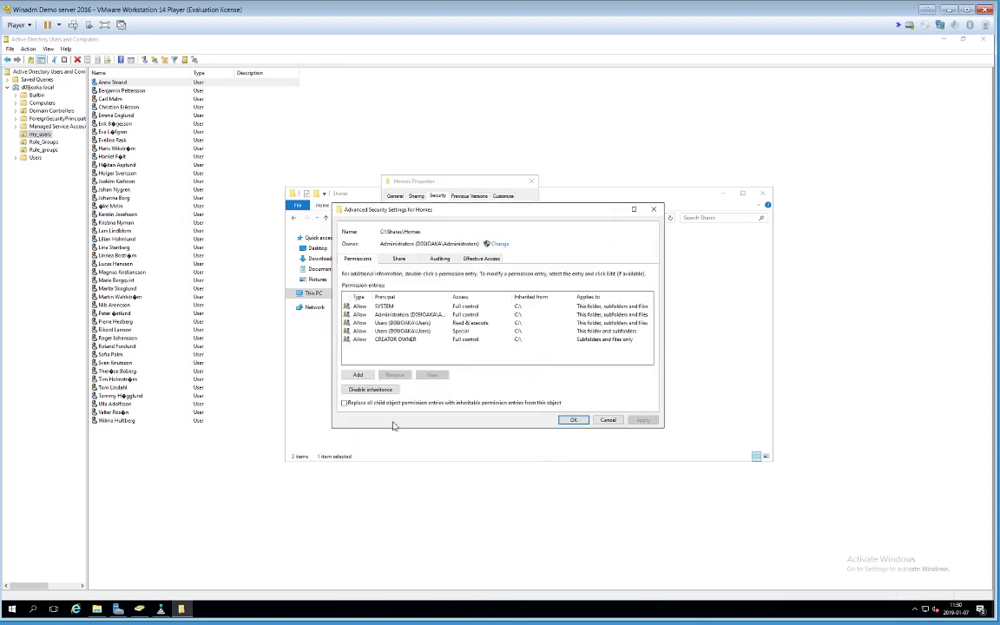
click(378, 392)
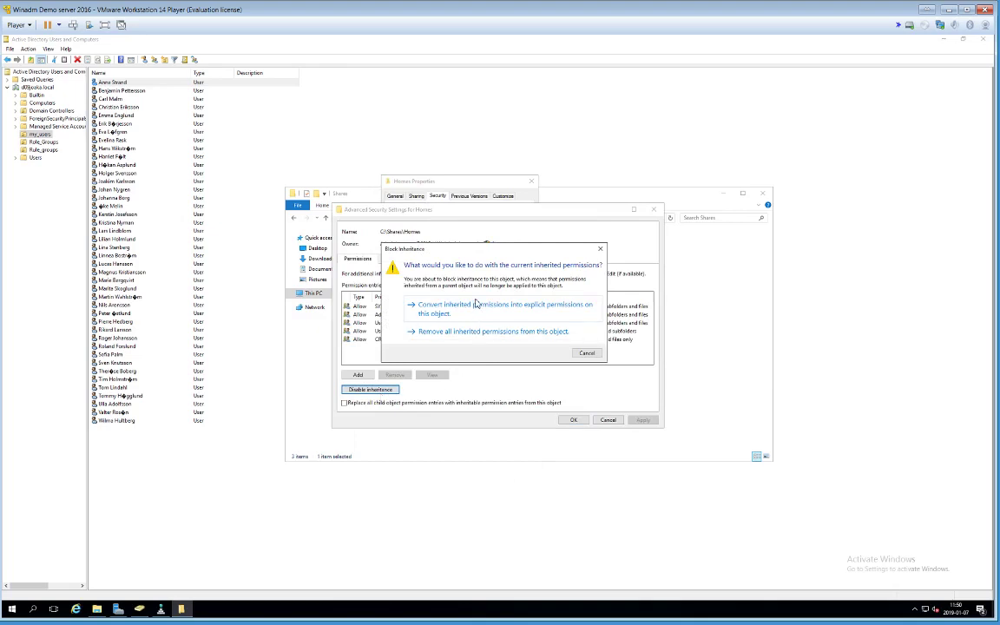
click(425, 308)
click(395, 323)
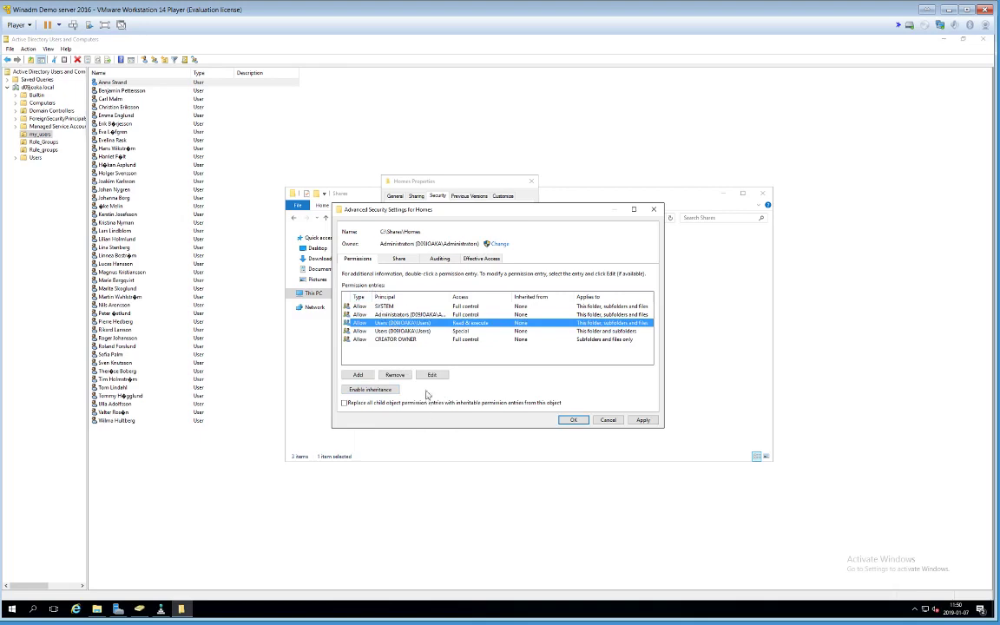
click(392, 377)
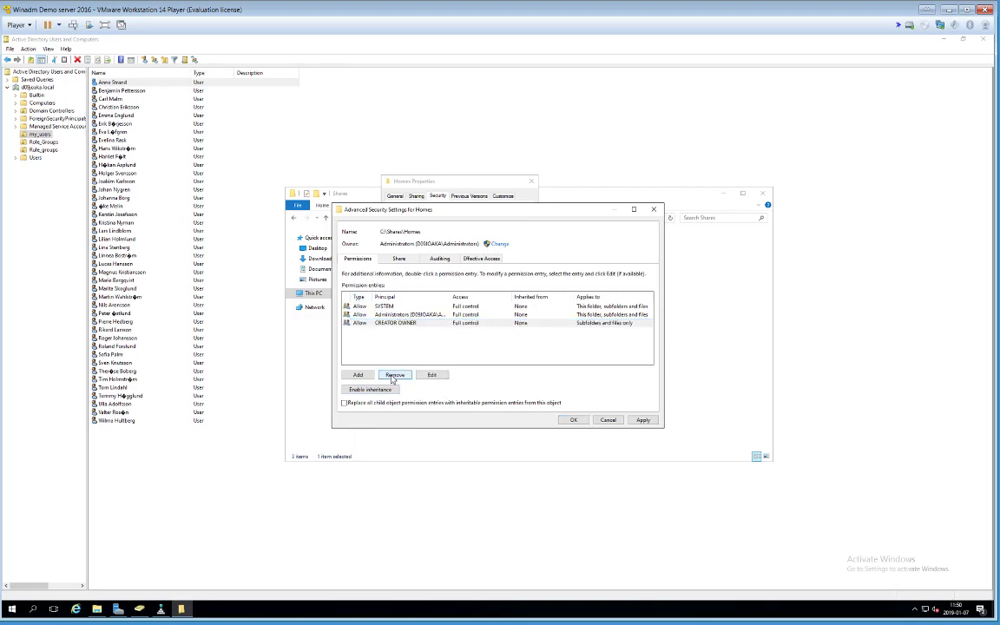
click(392, 377)
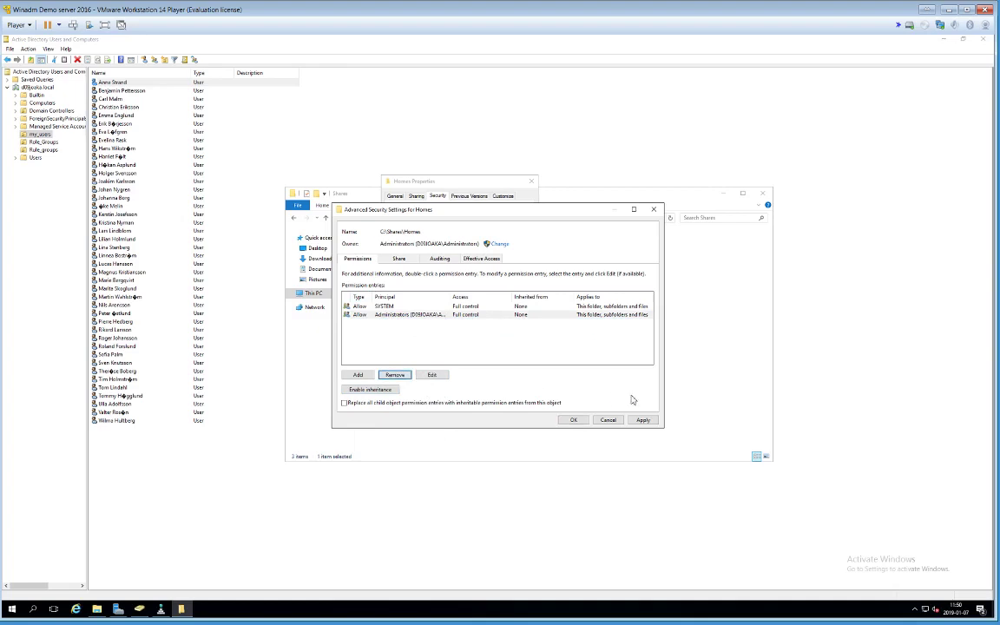
Add a Users permission entry on Homes allowing Modify, applying to this folder only
click(357, 379)
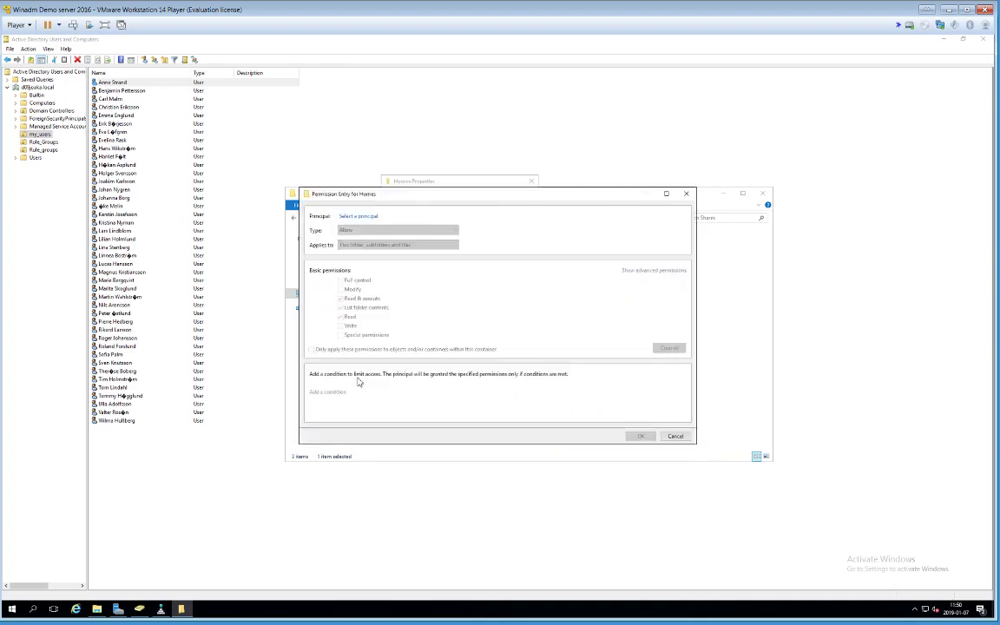
click(370, 217)
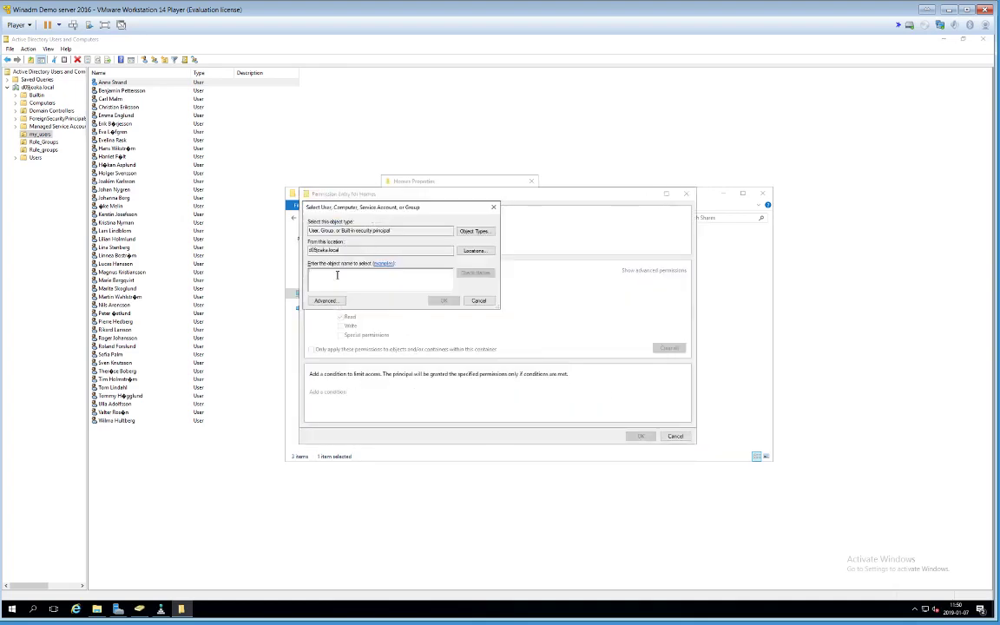
text(users)
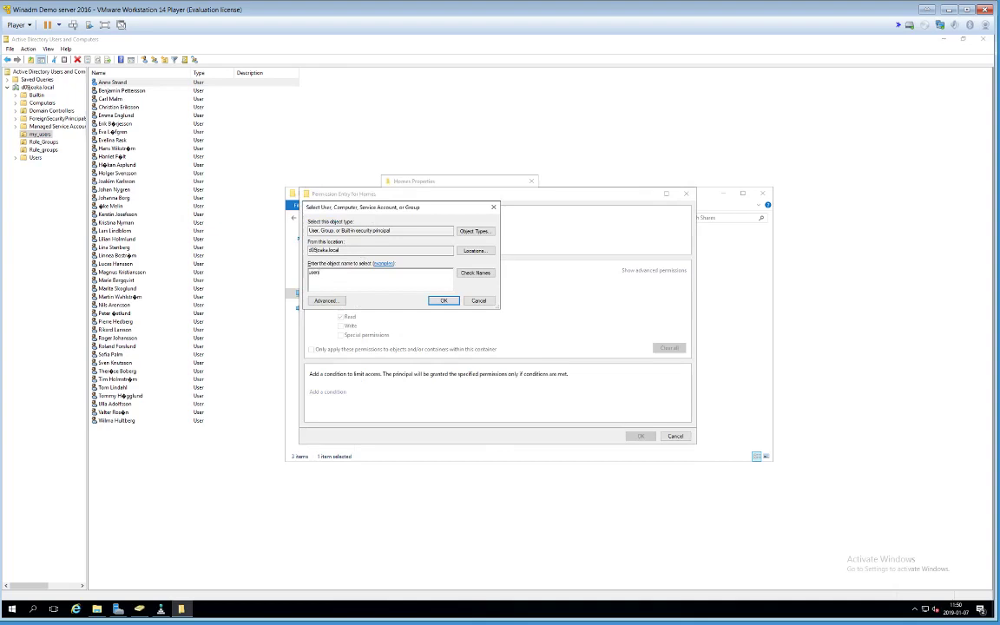
key(Return)
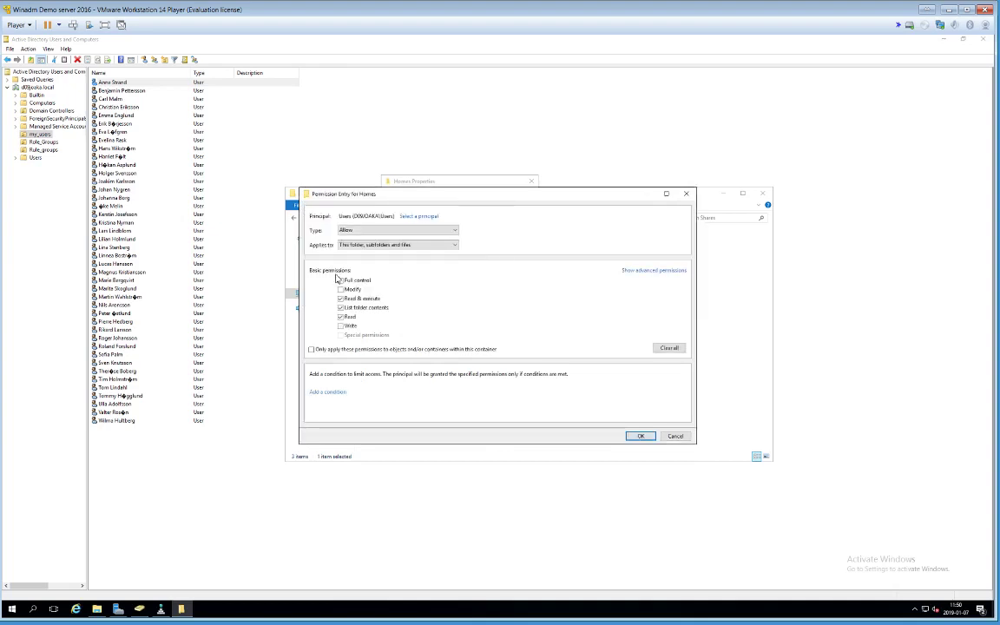
click(396, 244)
click(374, 253)
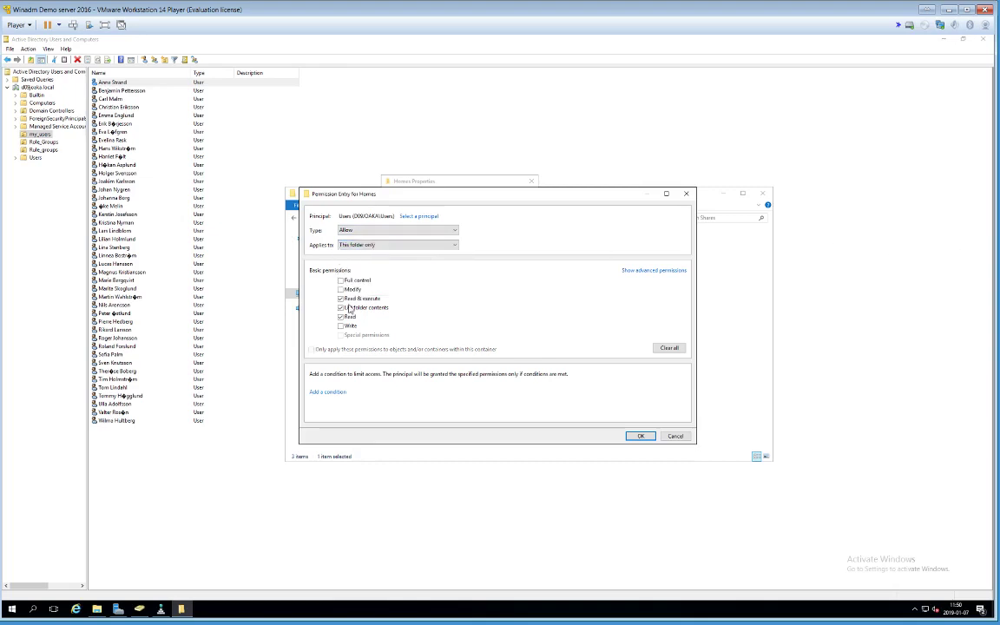
click(341, 327)
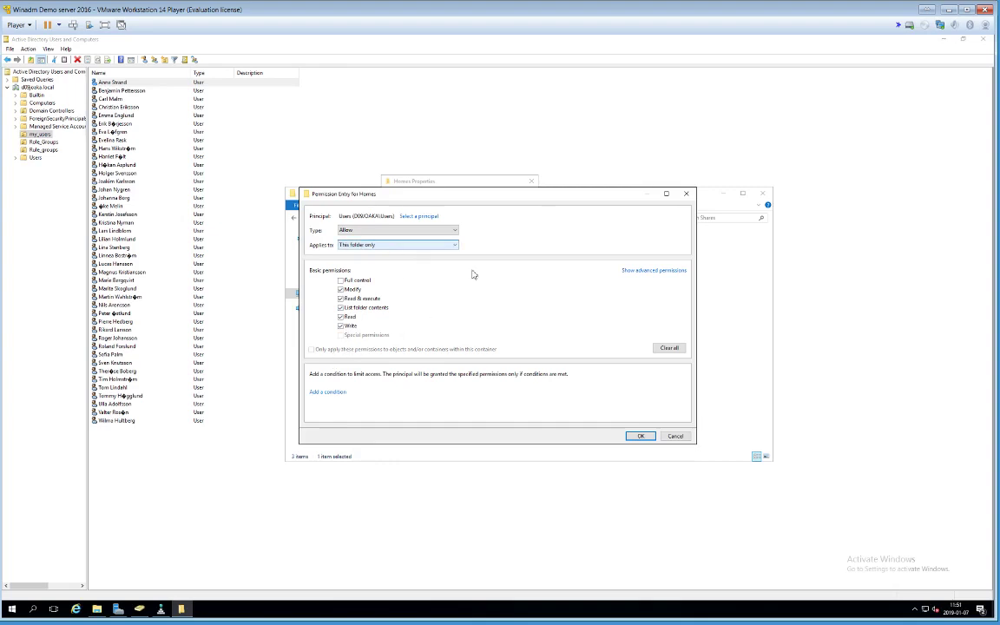
click(640, 435)
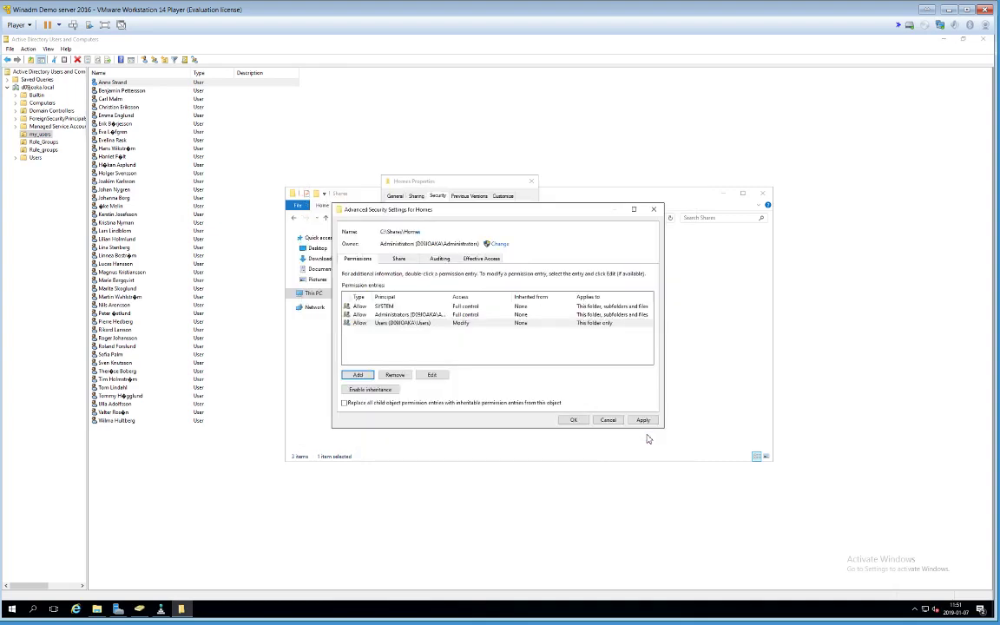
click(525, 343)
Add a CREATOR OWNER permission entry on Homes with Full control over folder, subfolders and files
click(354, 379)
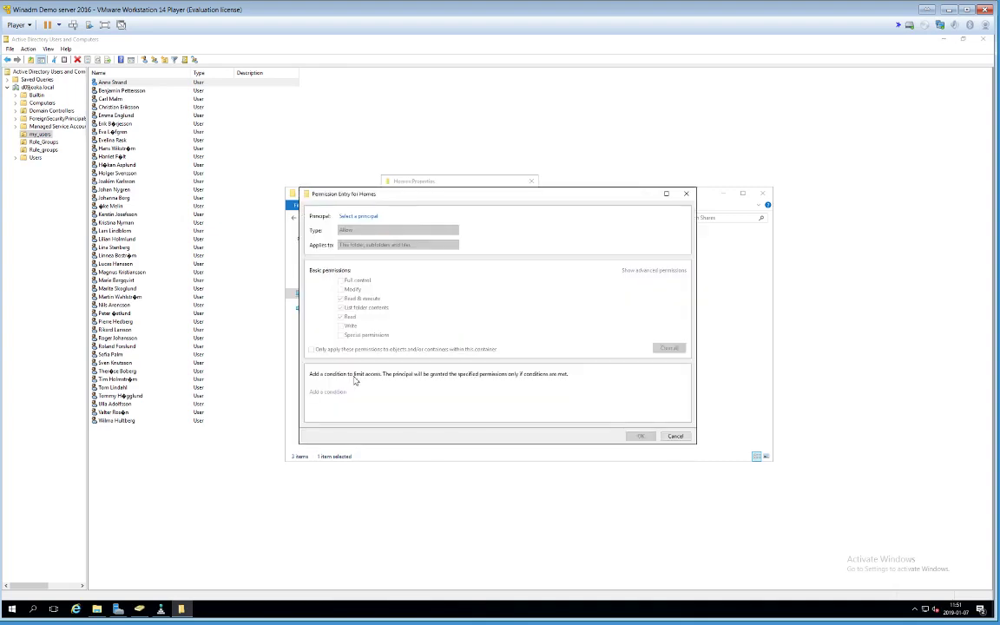
drag(451, 194, 691, 157)
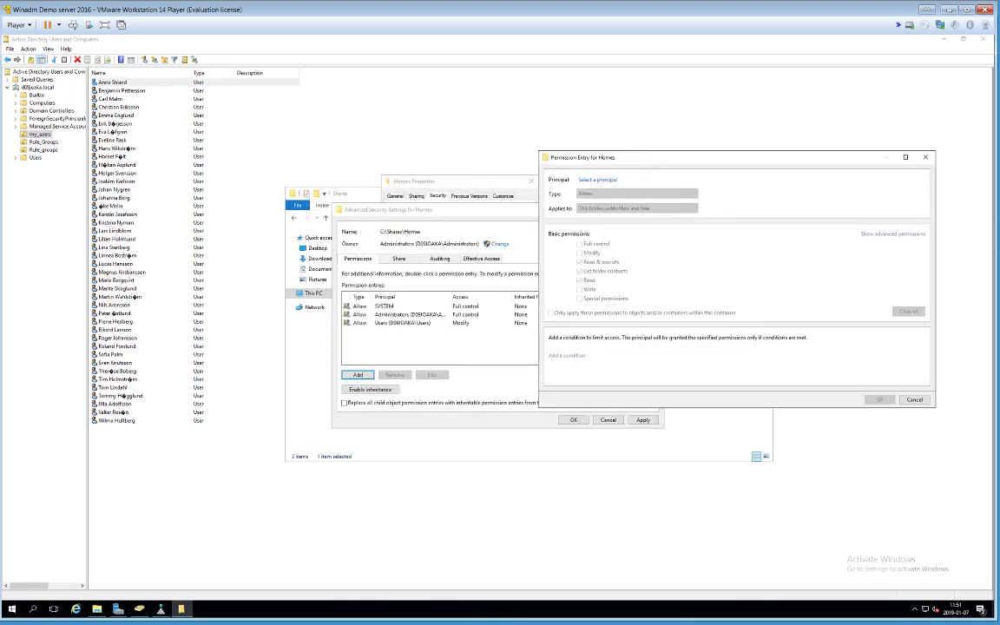
click(601, 179)
text(al)
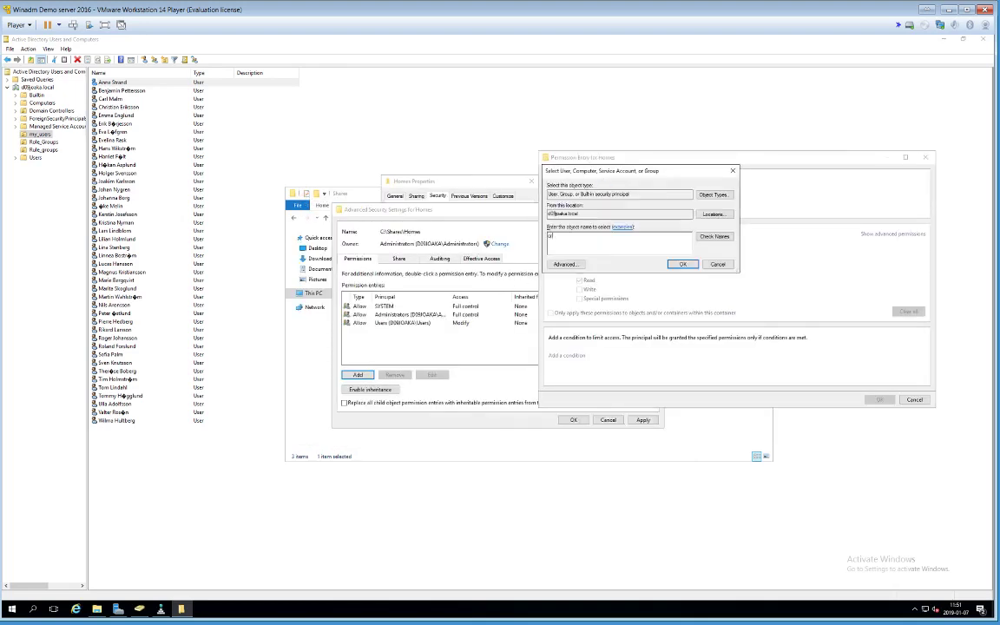
key(Return)
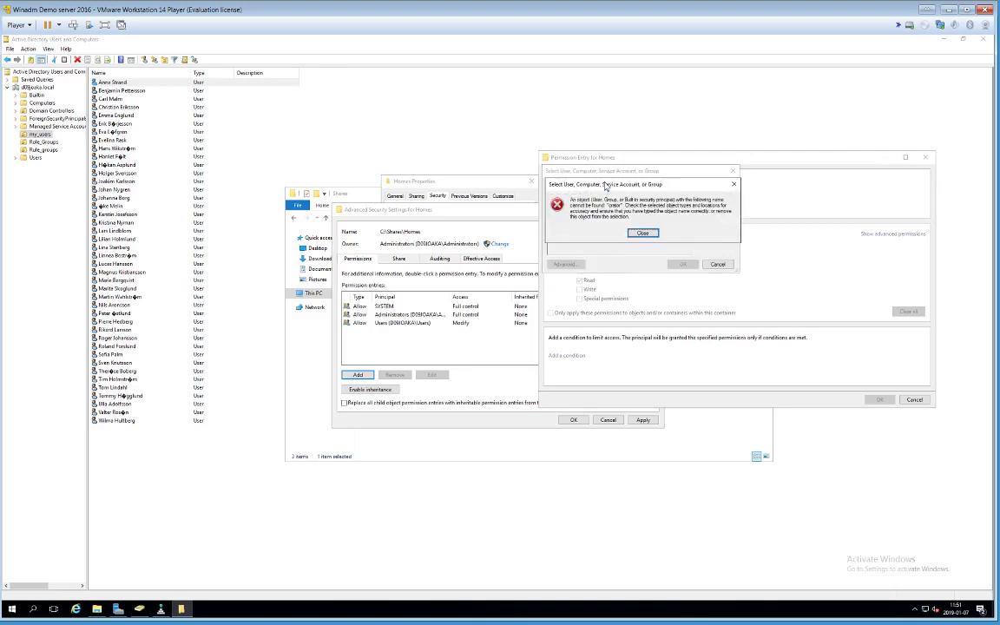
click(655, 234)
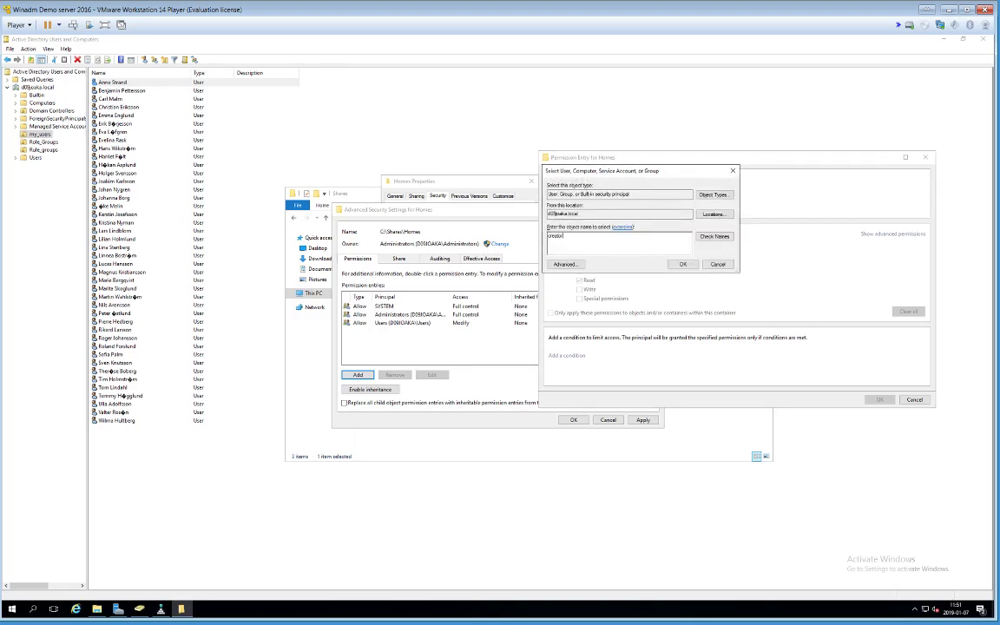
key(Return)
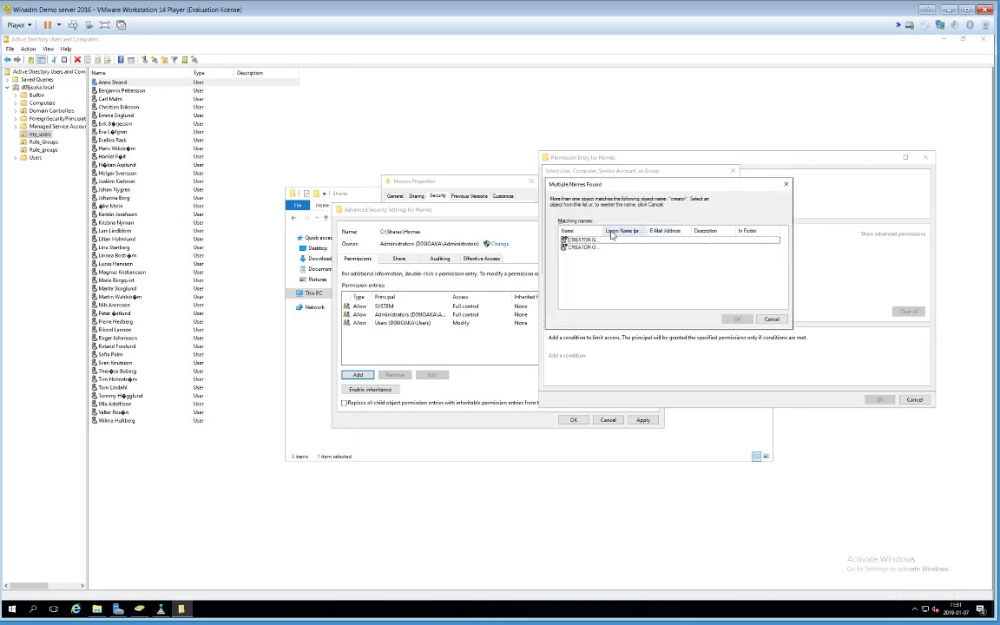
drag(603, 231, 666, 231)
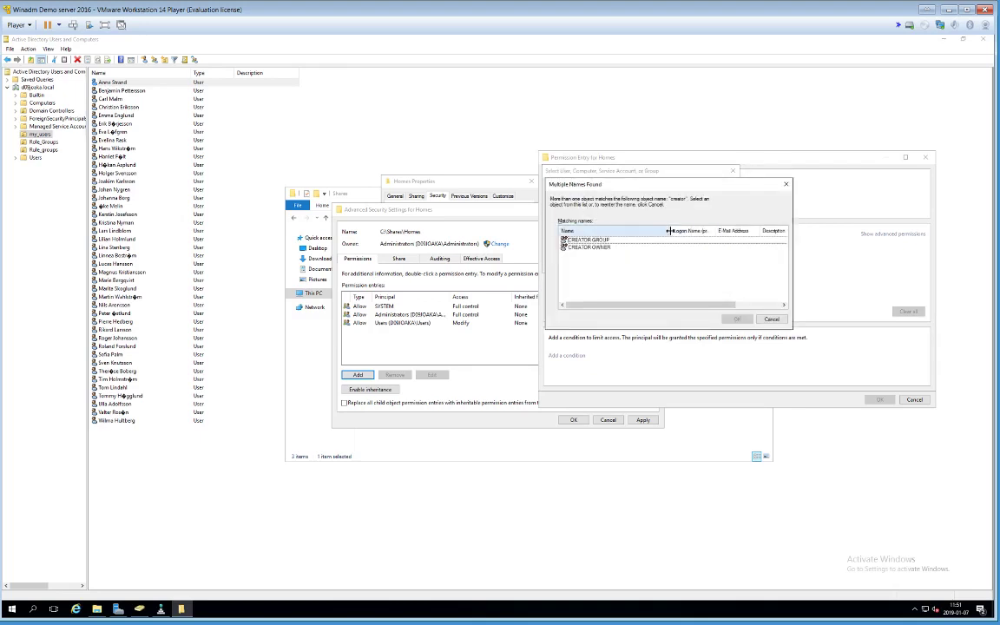
double_click(605, 248)
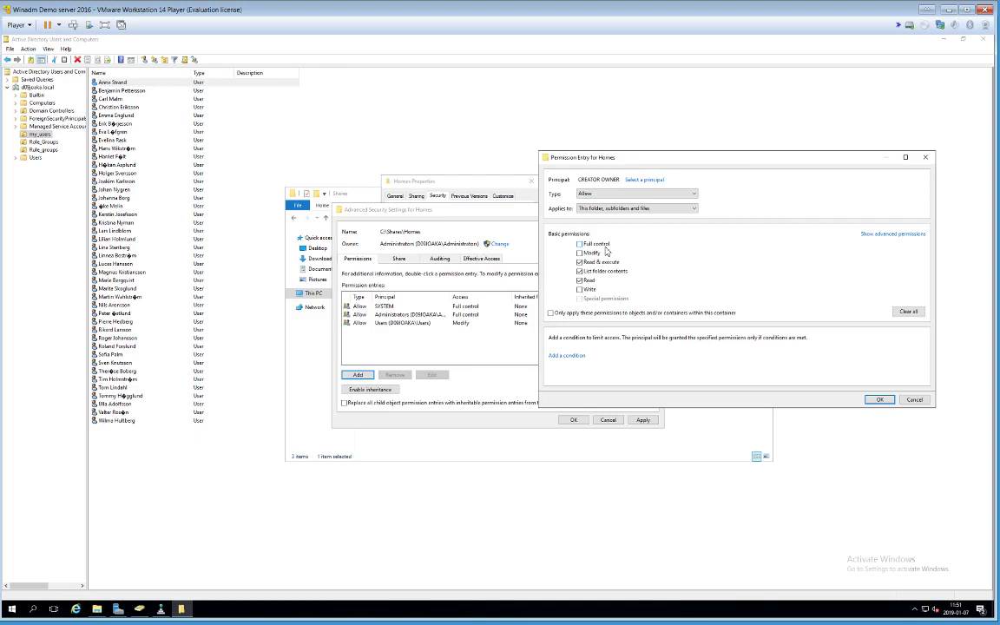
click(579, 244)
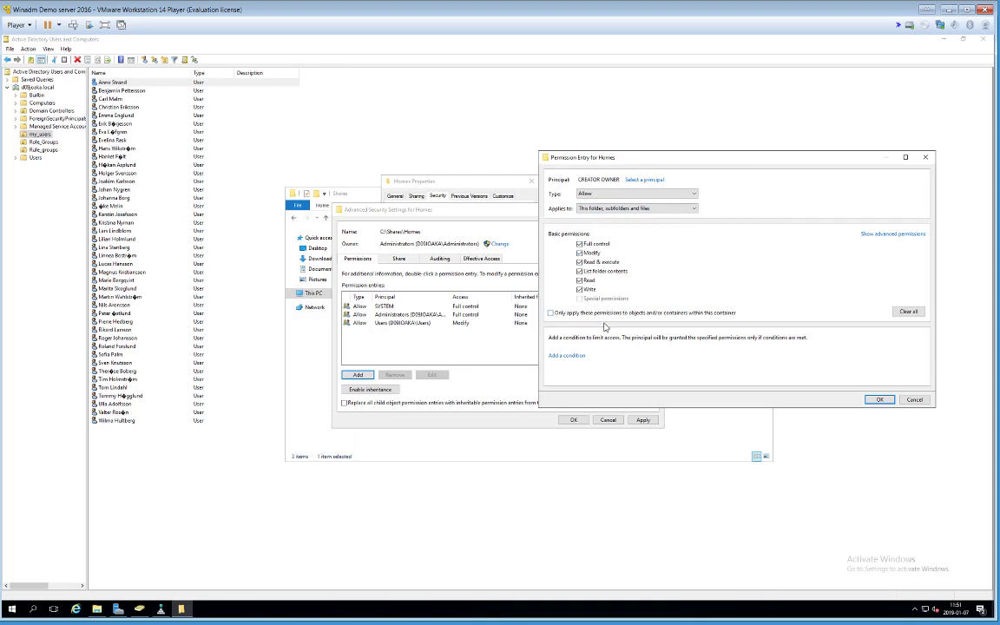
Save the CREATOR OWNER full-control entry on Homes and select its network path \\SEVER\Homes
click(879, 400)
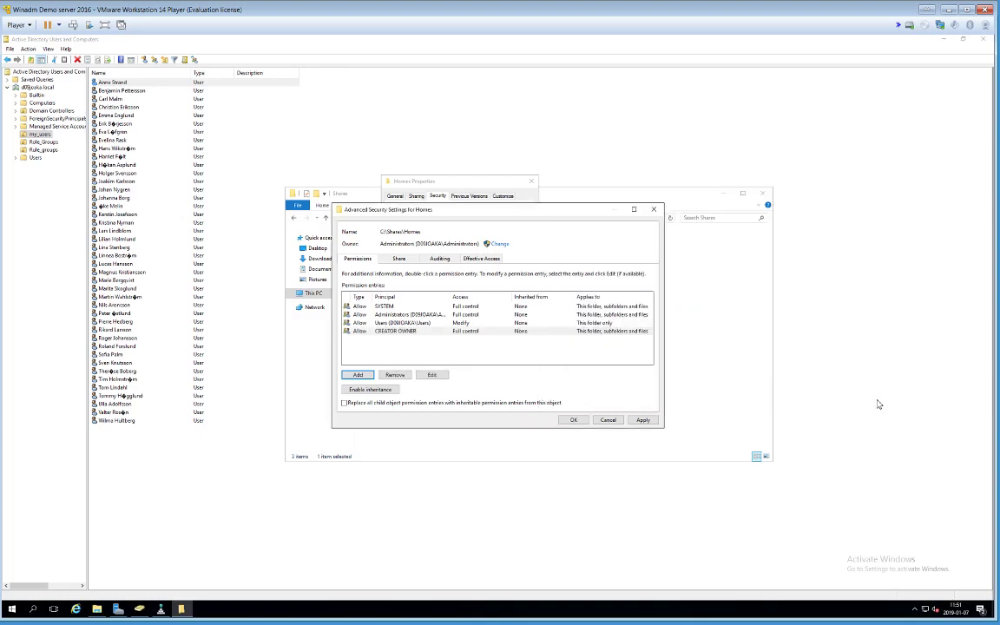
click(645, 420)
click(573, 420)
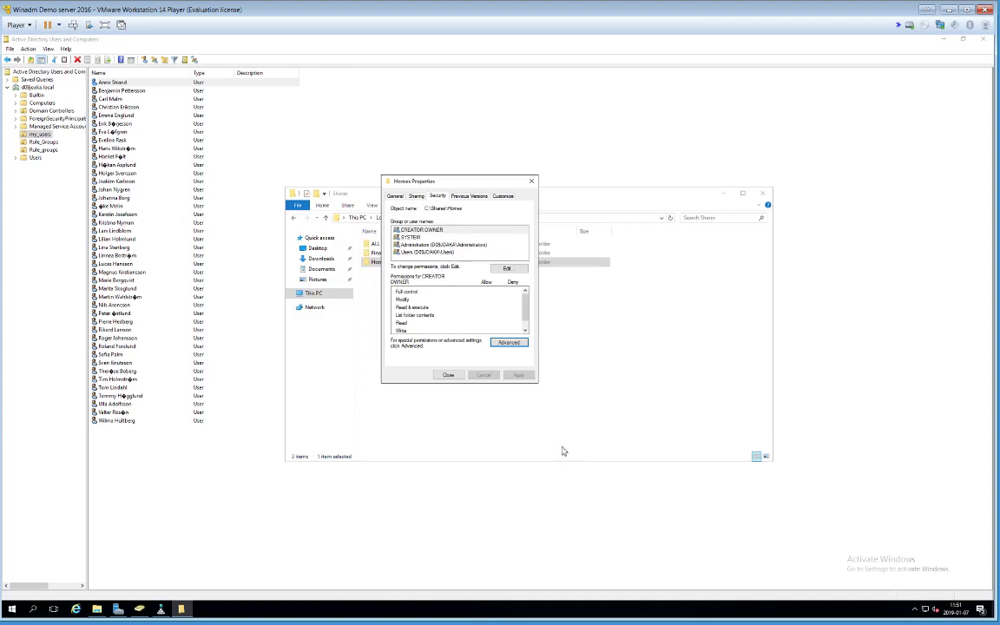
click(417, 197)
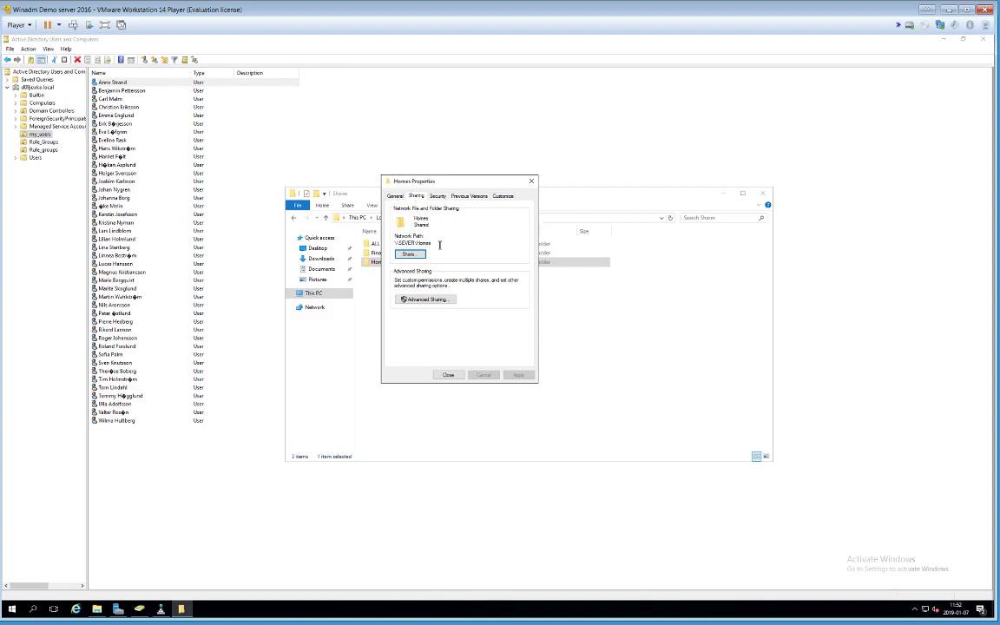
drag(439, 245, 355, 219)
key(ctrl+c)
Close the Homes windows and inspect the last user's Z: home folder path without saving
click(530, 184)
key(alt+F4)
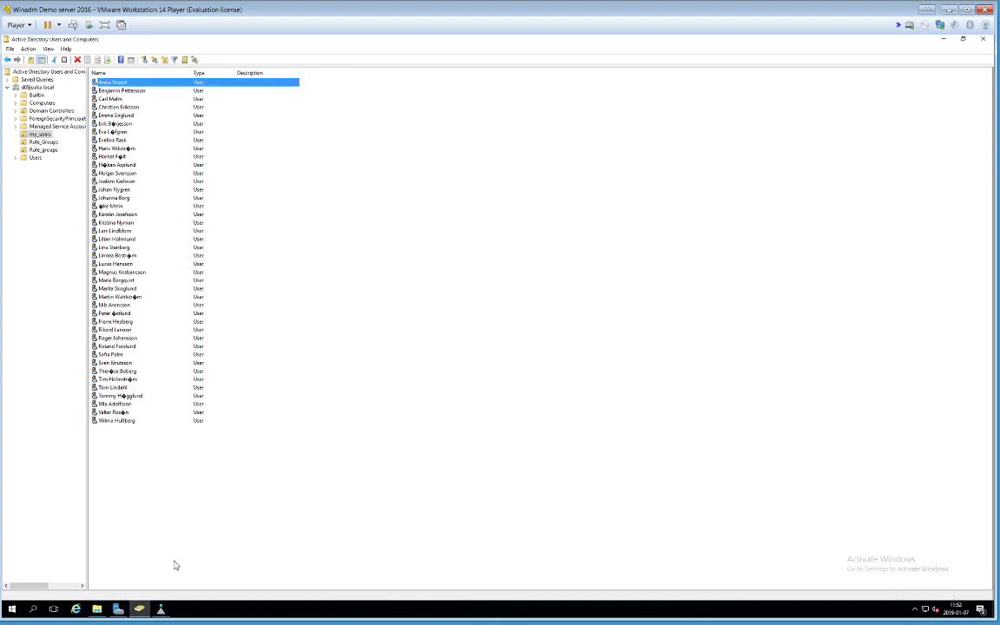
double_click(118, 421)
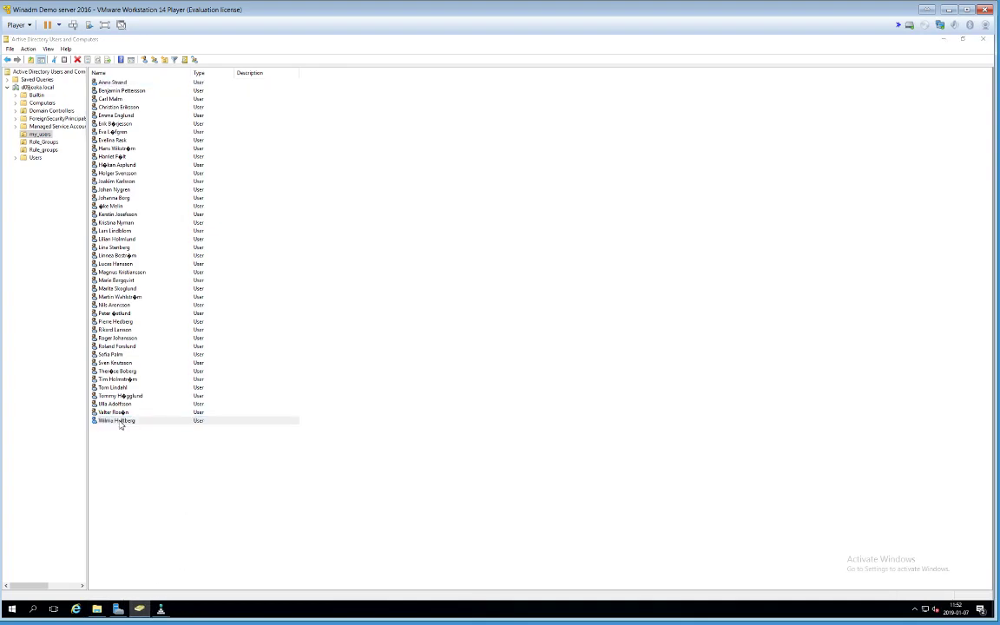
click(526, 214)
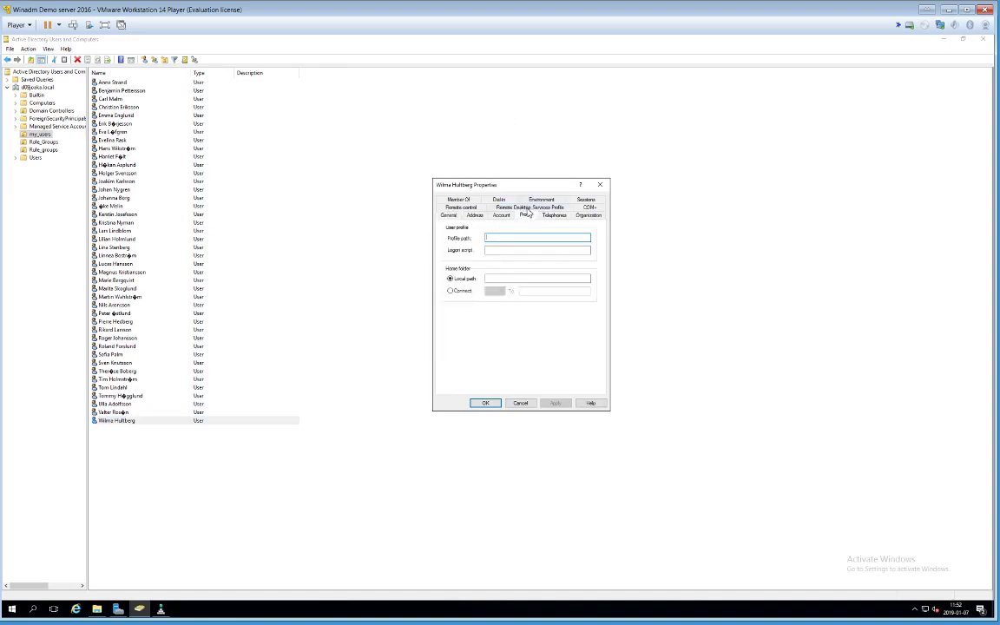
click(462, 292)
click(536, 290)
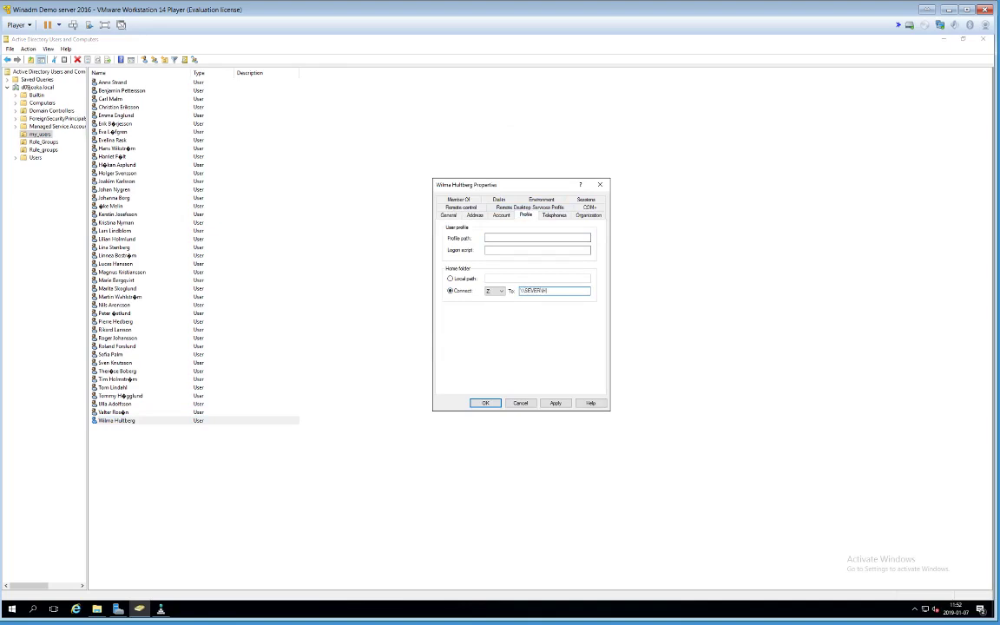
key(ctrl+a)
click(570, 291)
click(600, 184)
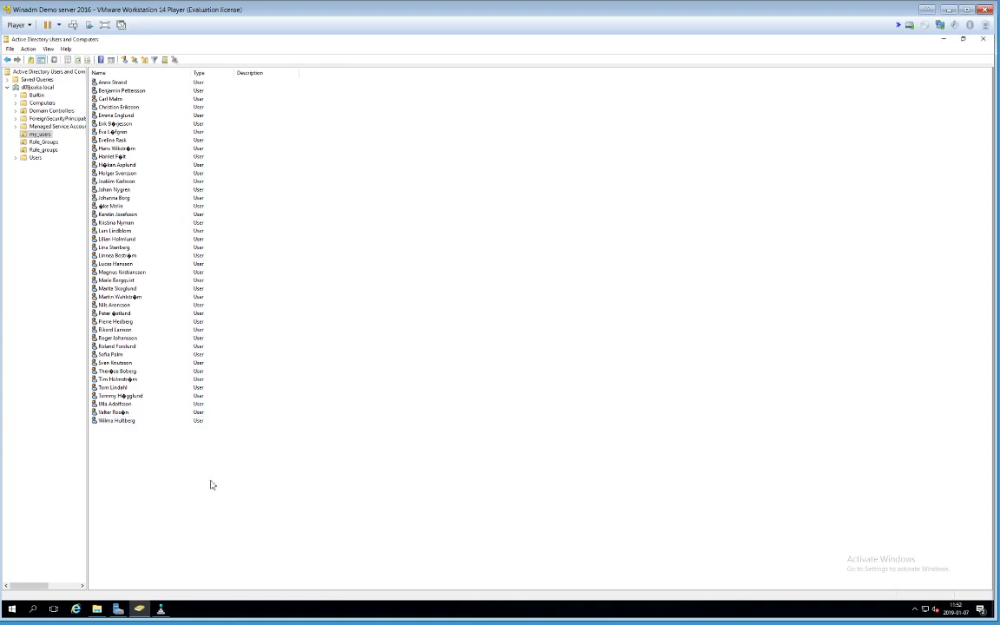
Select all users in my_users and open their shared Profile properties
drag(211, 480, 116, 80)
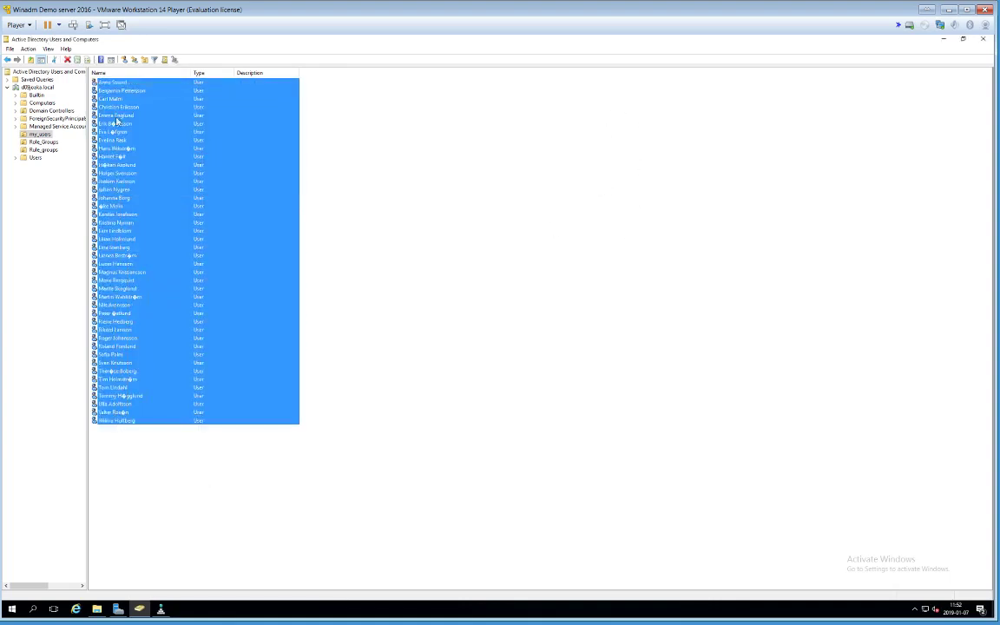
right_click(124, 211)
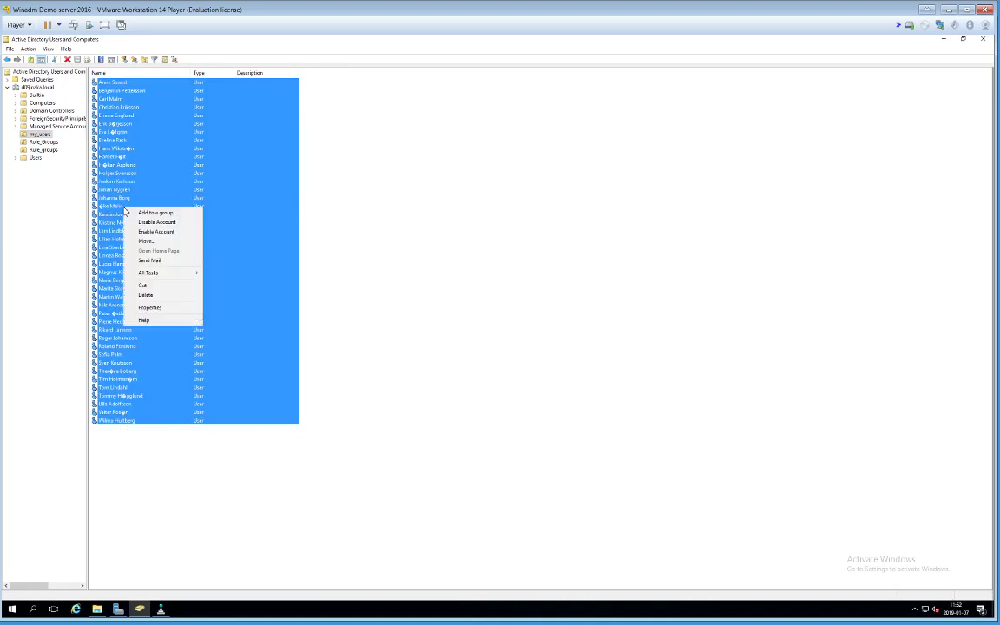
click(156, 311)
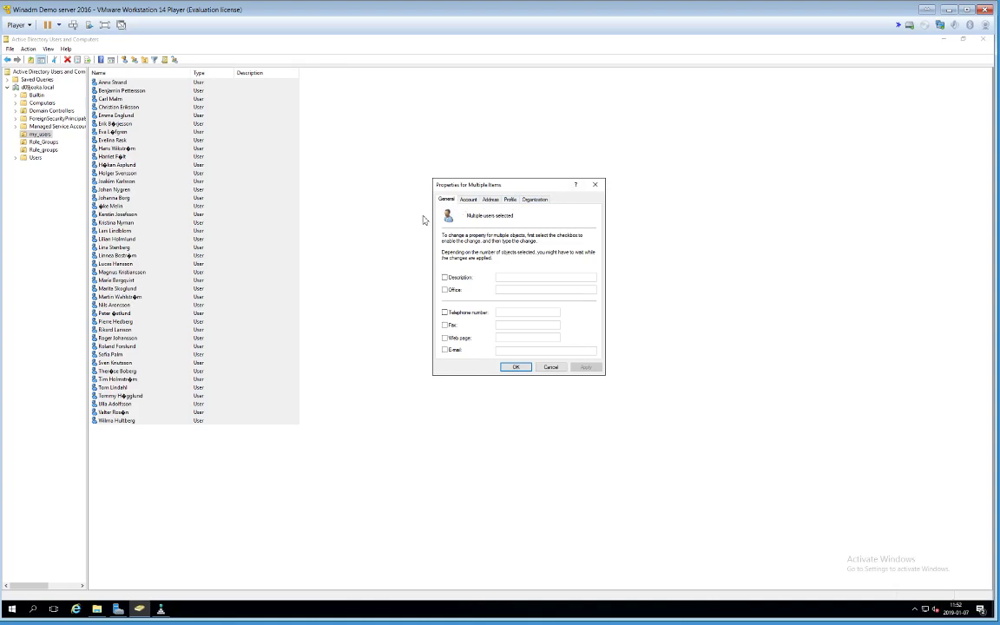
click(515, 201)
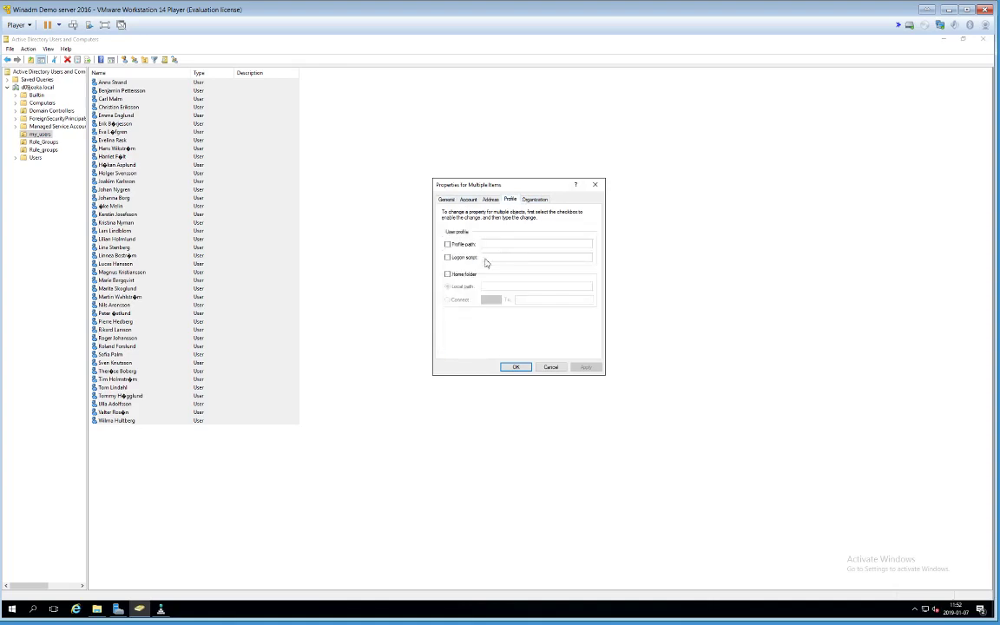
Map home folder Z: to \\SEVER\Homes\%USERNAME% and apply it to all selected users
click(446, 274)
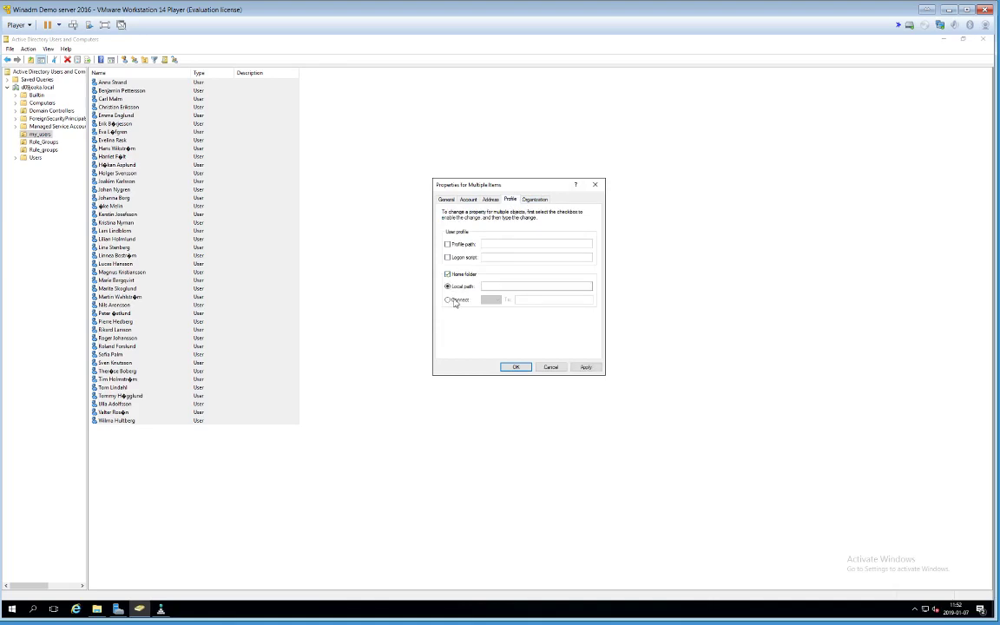
click(448, 300)
click(494, 301)
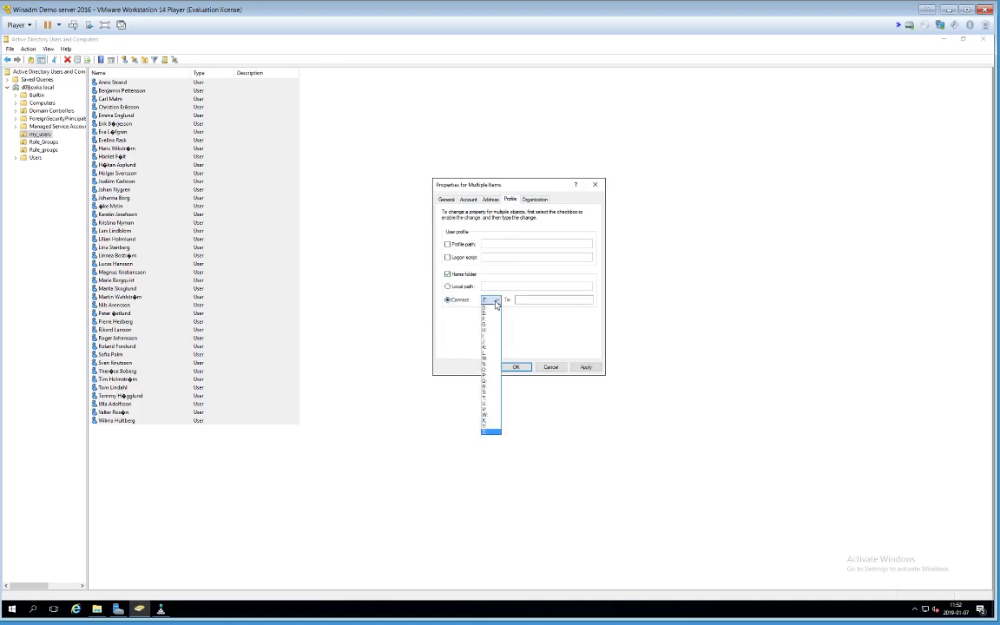
click(495, 300)
click(561, 300)
key(ctrl+v)
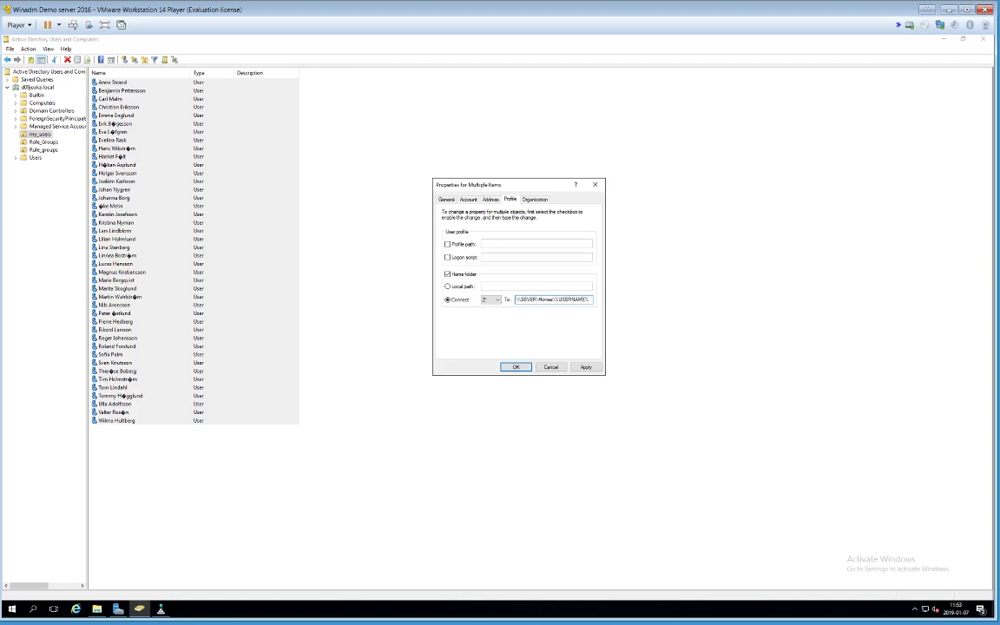
click(588, 367)
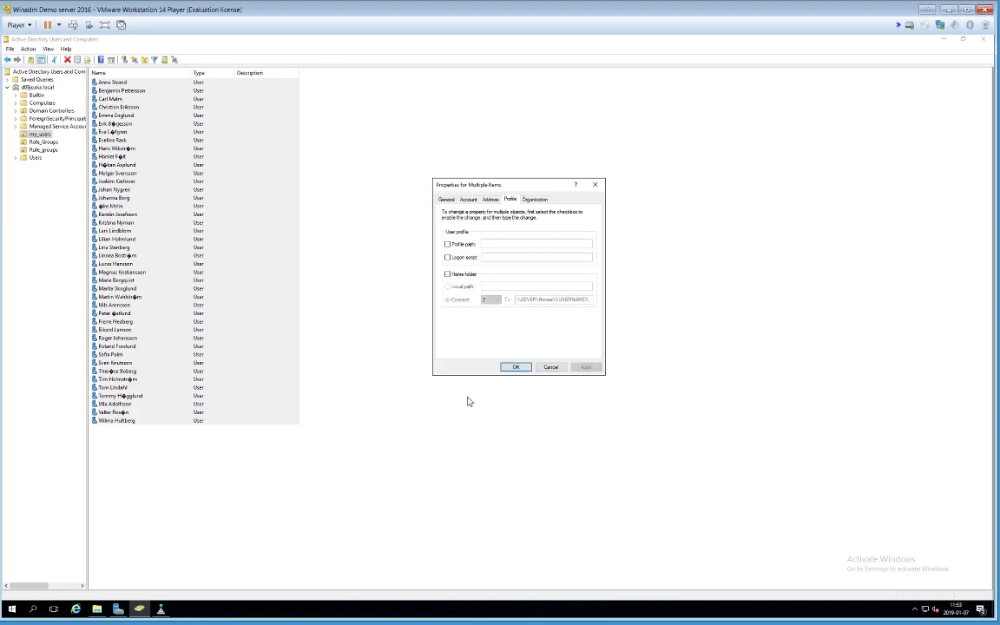
click(509, 367)
click(397, 369)
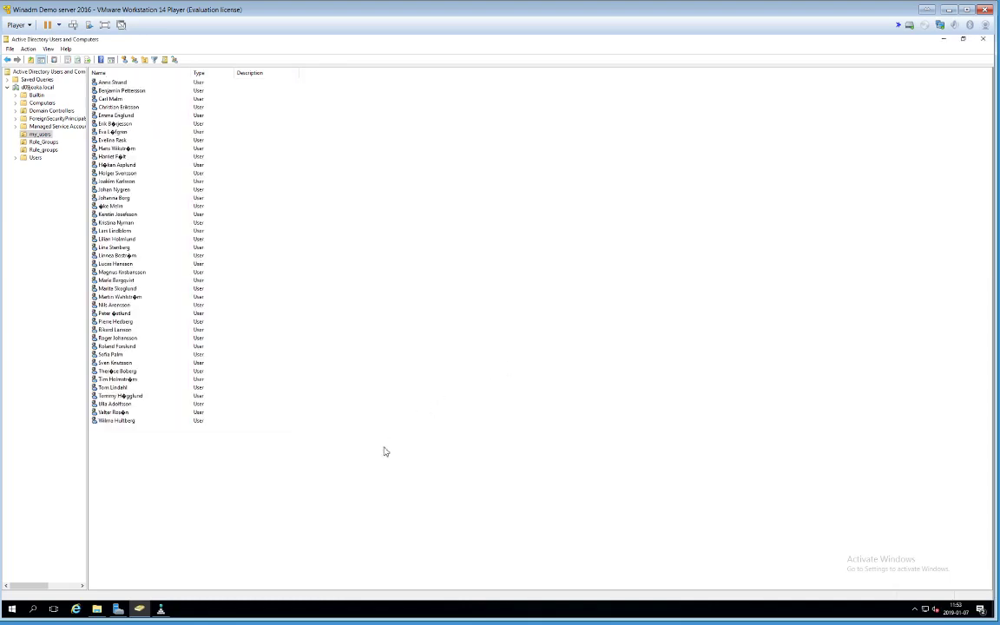
Check one user's Profile tab shows Z: mapped to \\SEVER\Homes\ plus their username
double_click(129, 222)
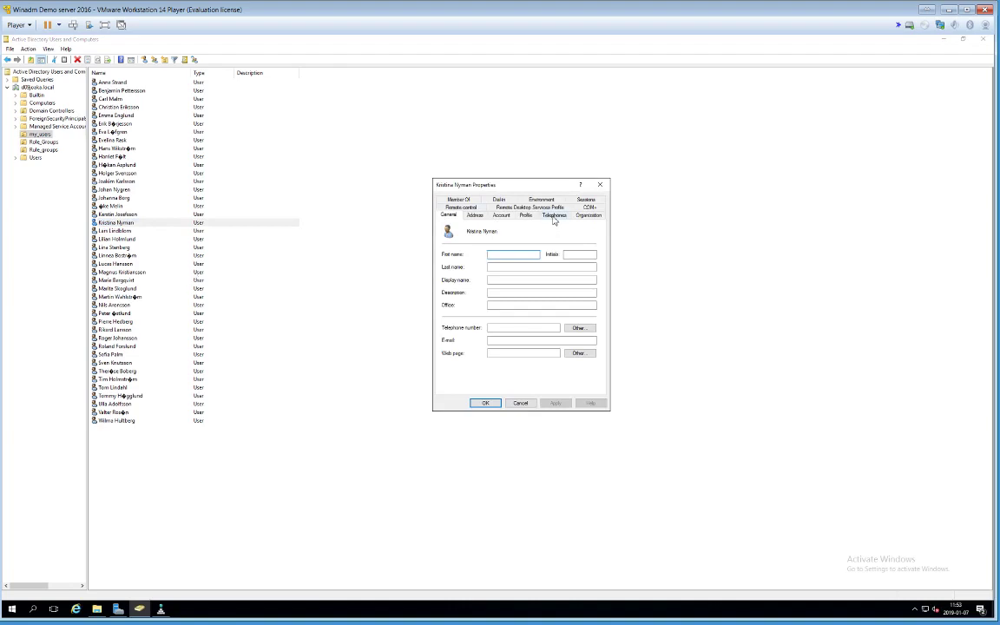
click(525, 214)
double_click(534, 291)
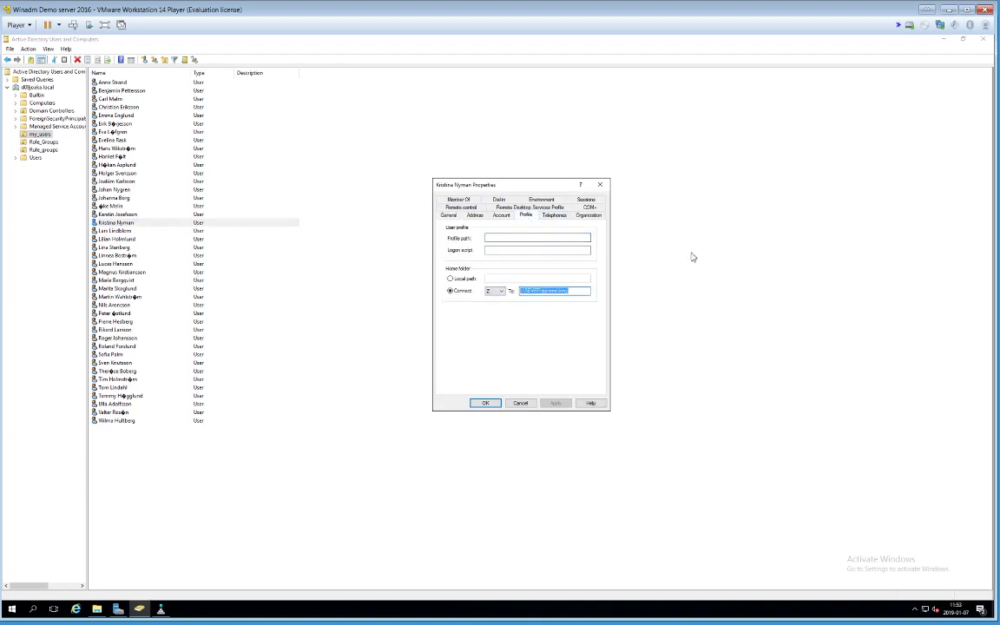
click(573, 293)
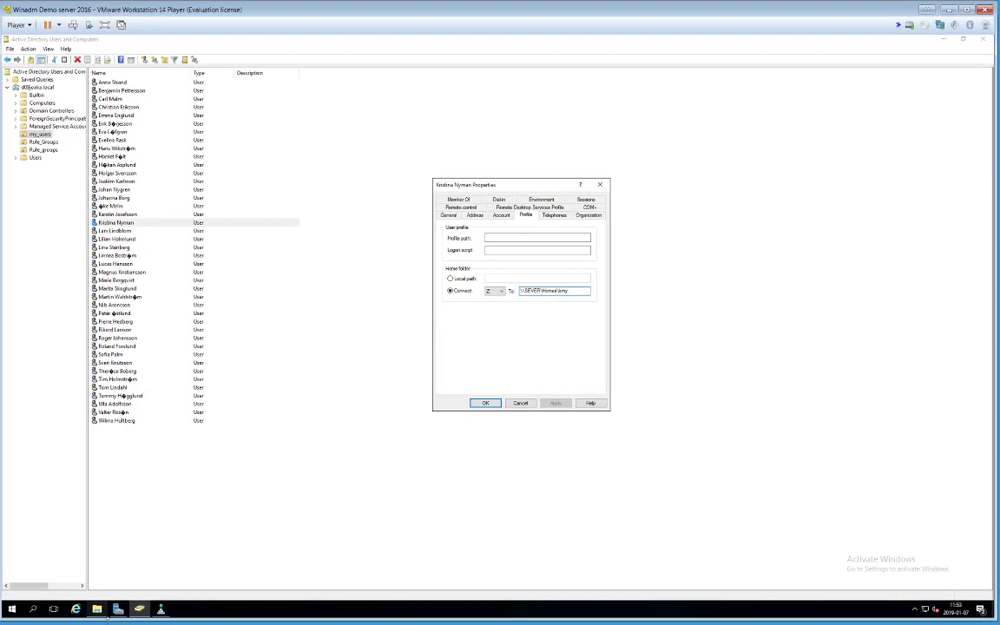
right_click(100, 612)
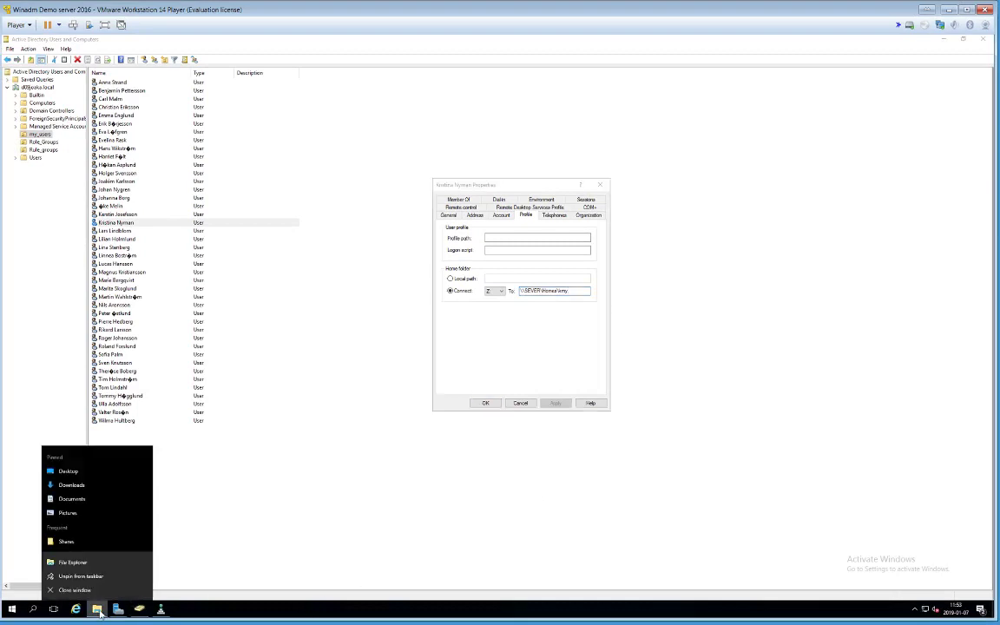
Open C:\Shares\Homes and review the Homes folder's advanced permission entries, including Users
click(95, 541)
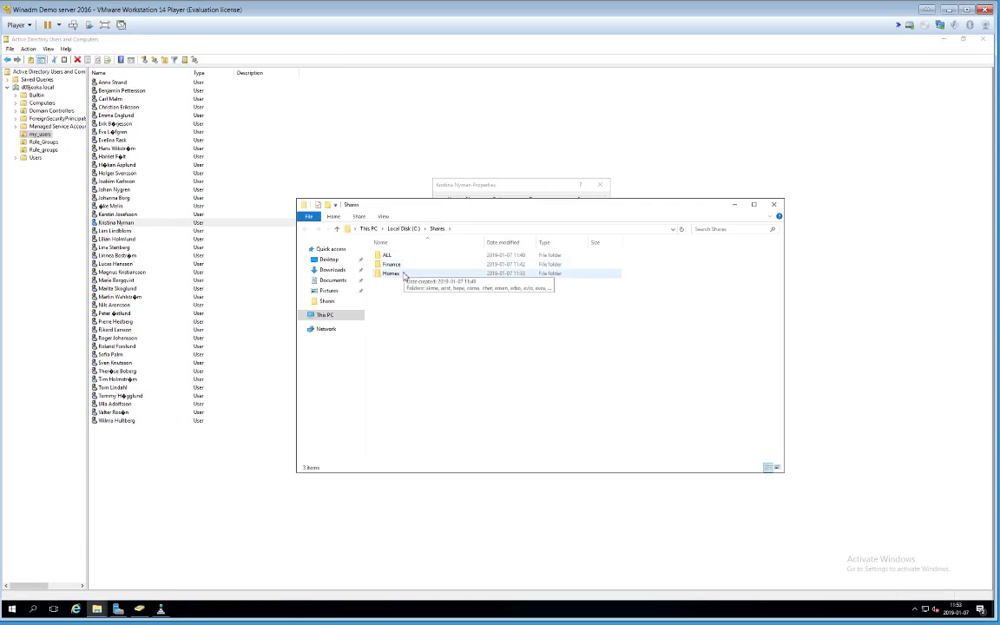
double_click(401, 274)
scroll(425, 338, down, 6)
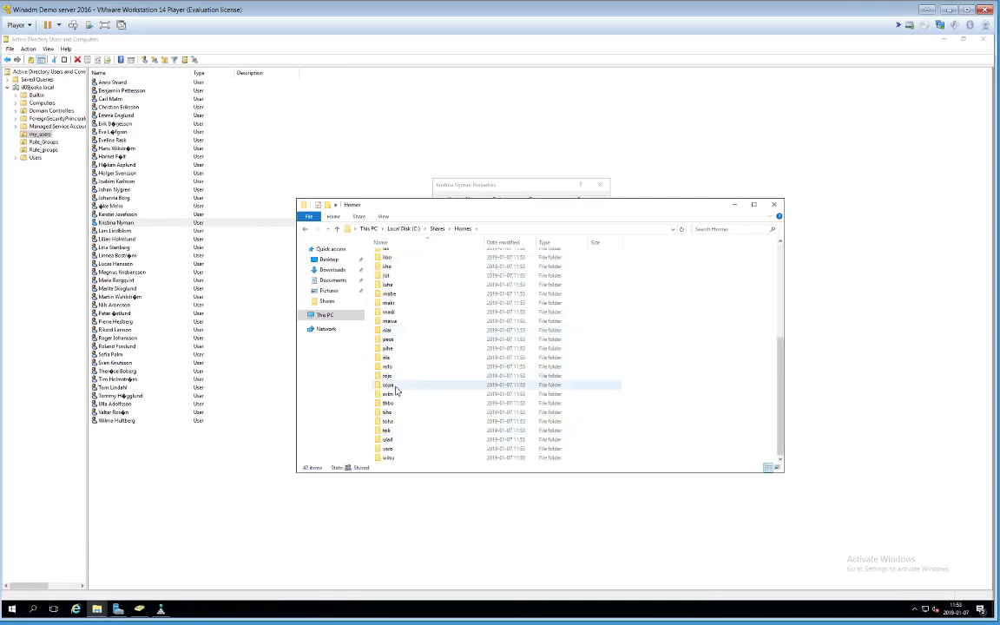
right_click(396, 390)
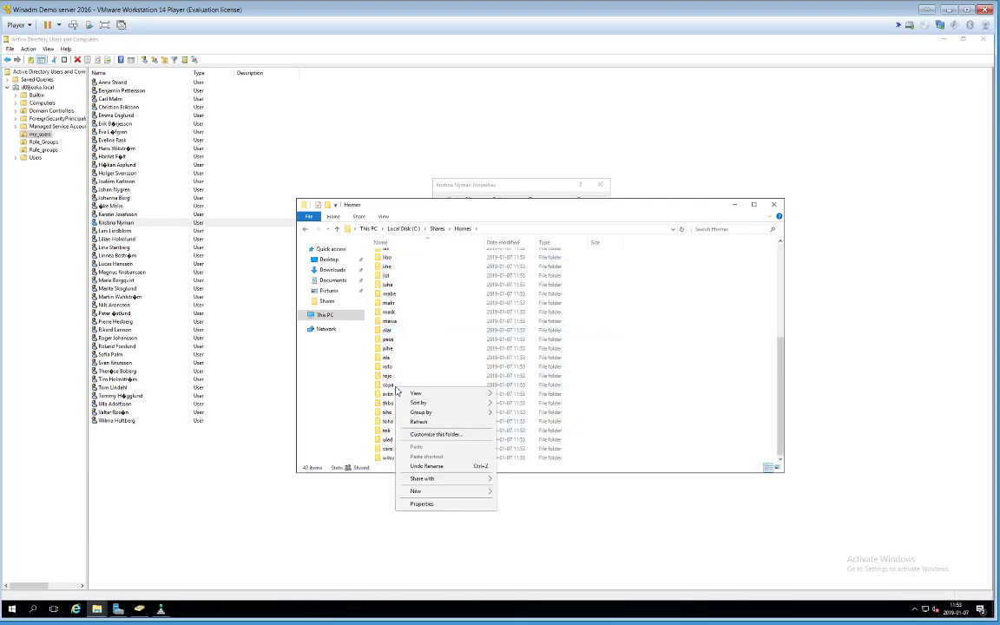
click(440, 503)
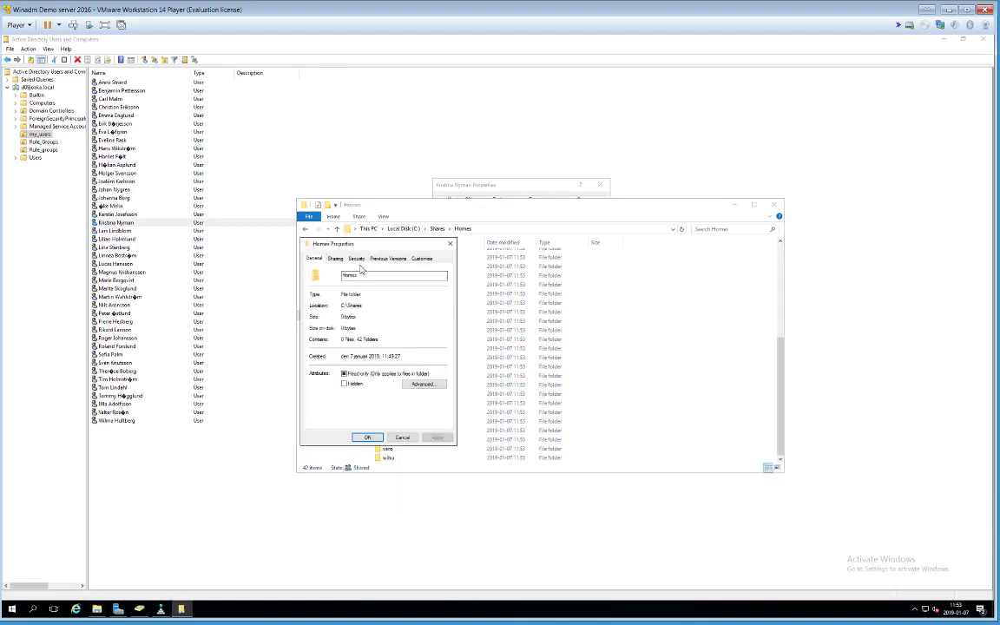
click(355, 258)
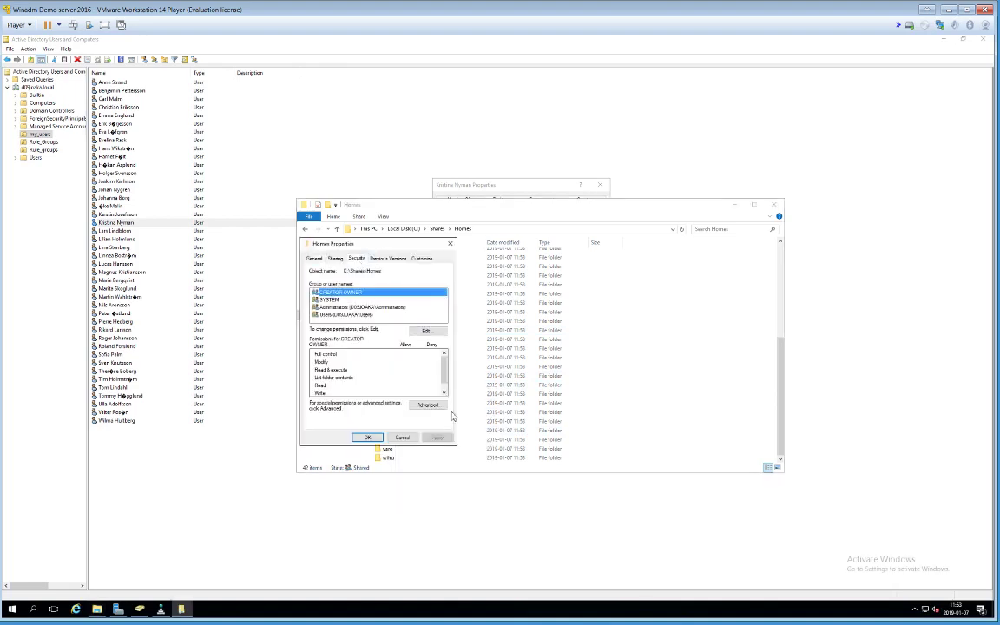
click(430, 405)
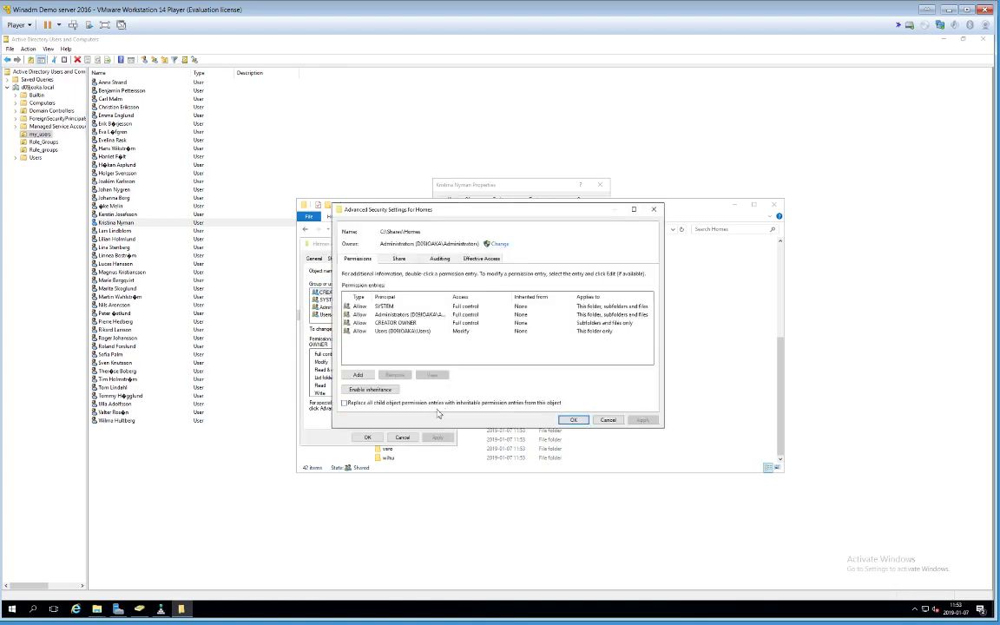
click(433, 332)
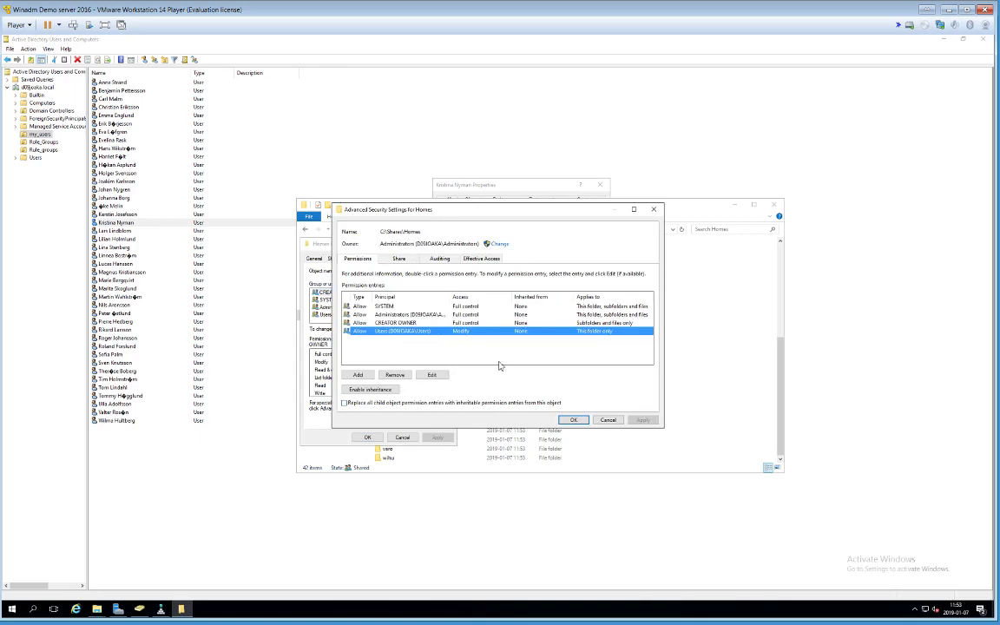
key(Escape)
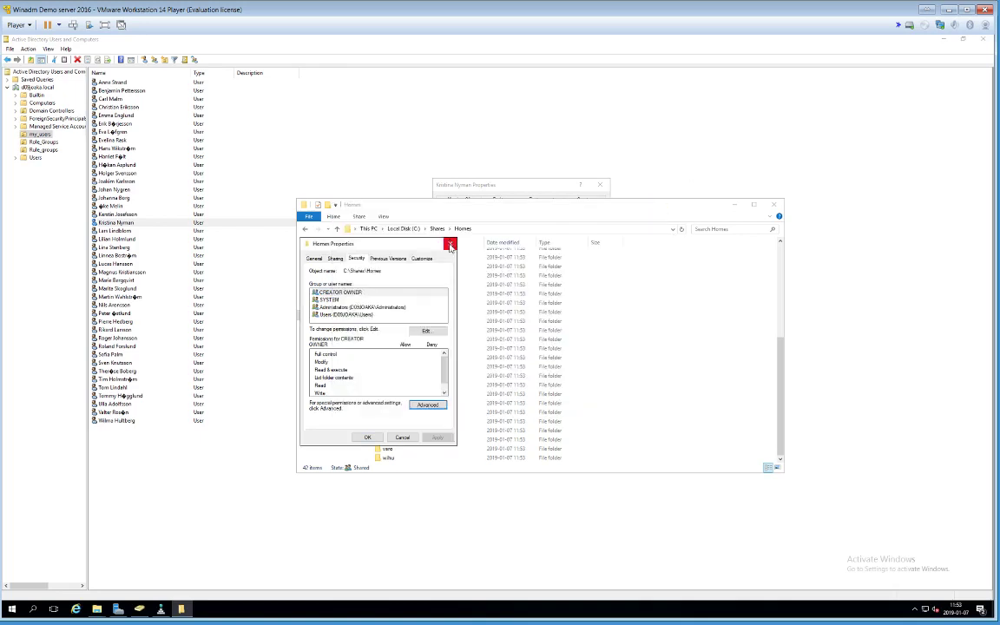
key(Escape)
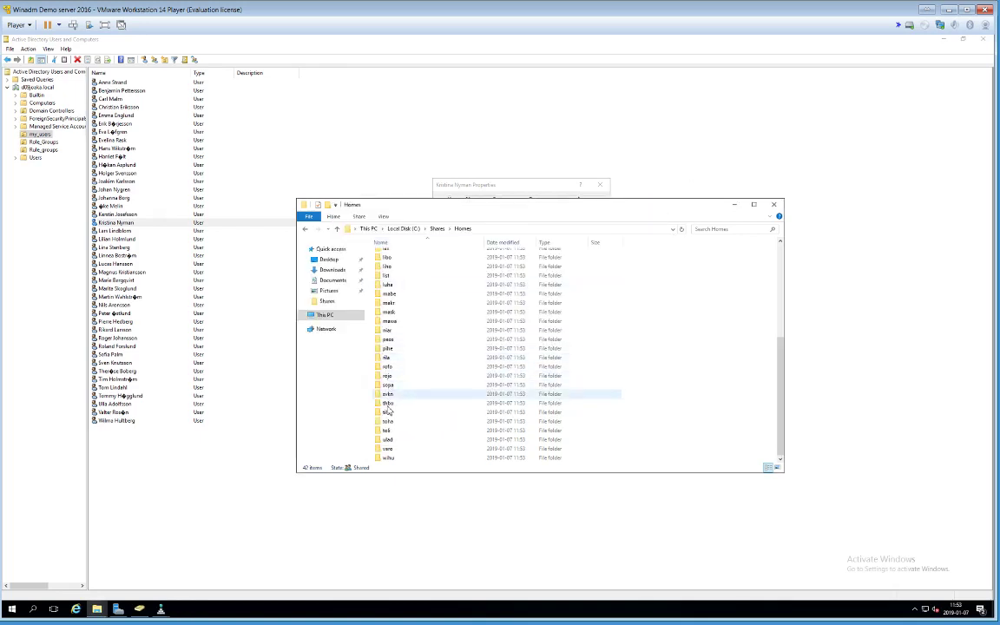
click(382, 387)
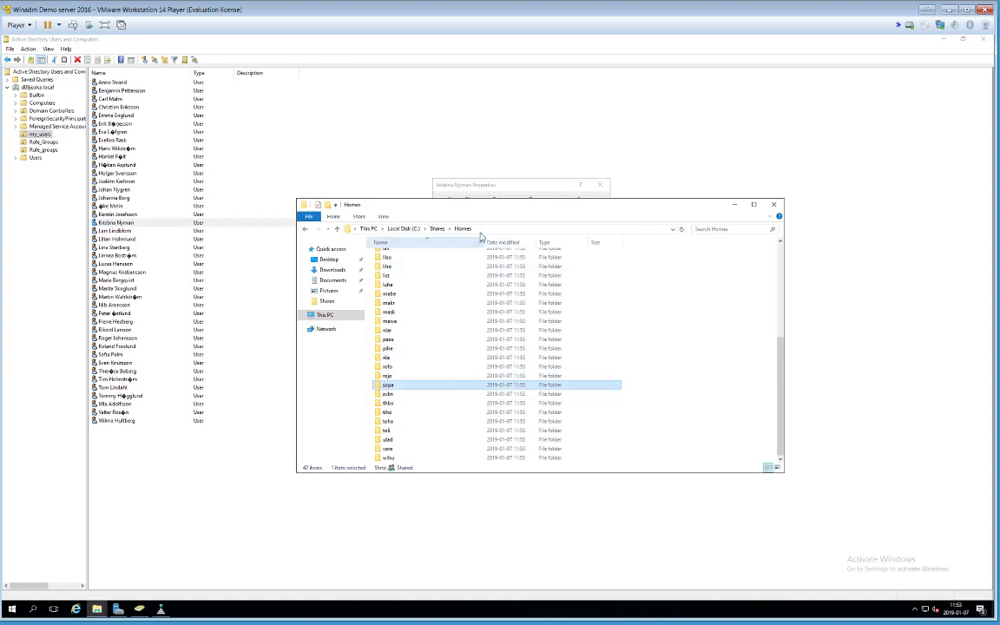
Verify a user's home folder grants CREATOR OWNER and its owner Full control, then switch to the Win10 VM
right_click(385, 377)
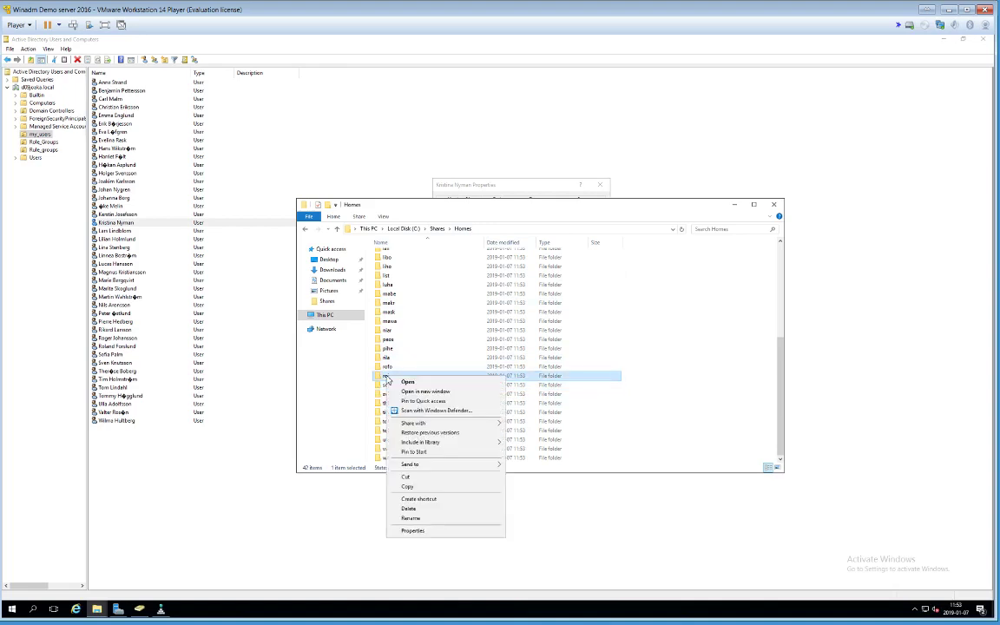
click(412, 530)
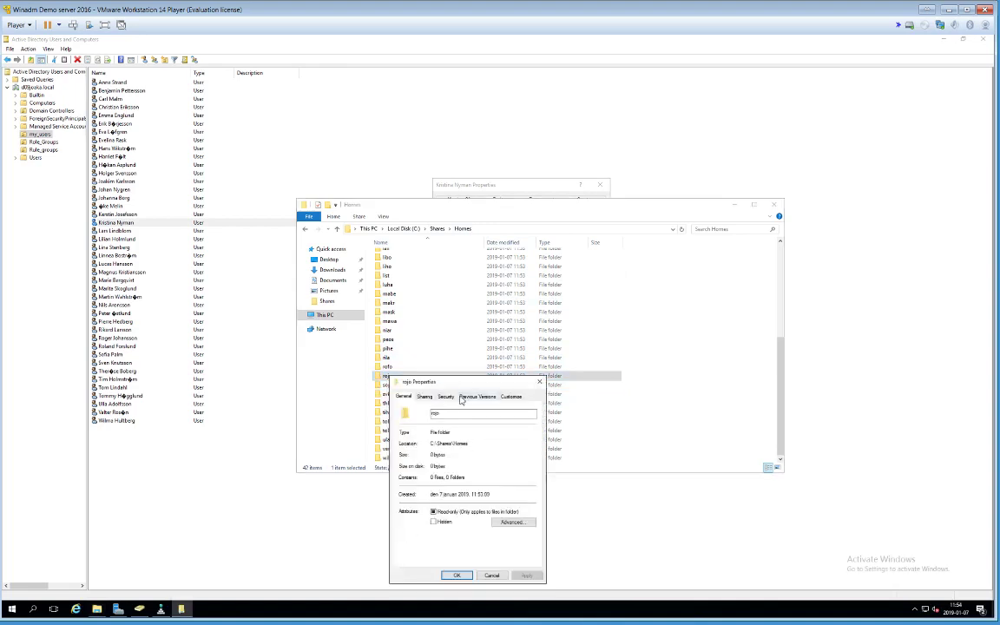
click(445, 397)
drag(453, 381, 456, 298)
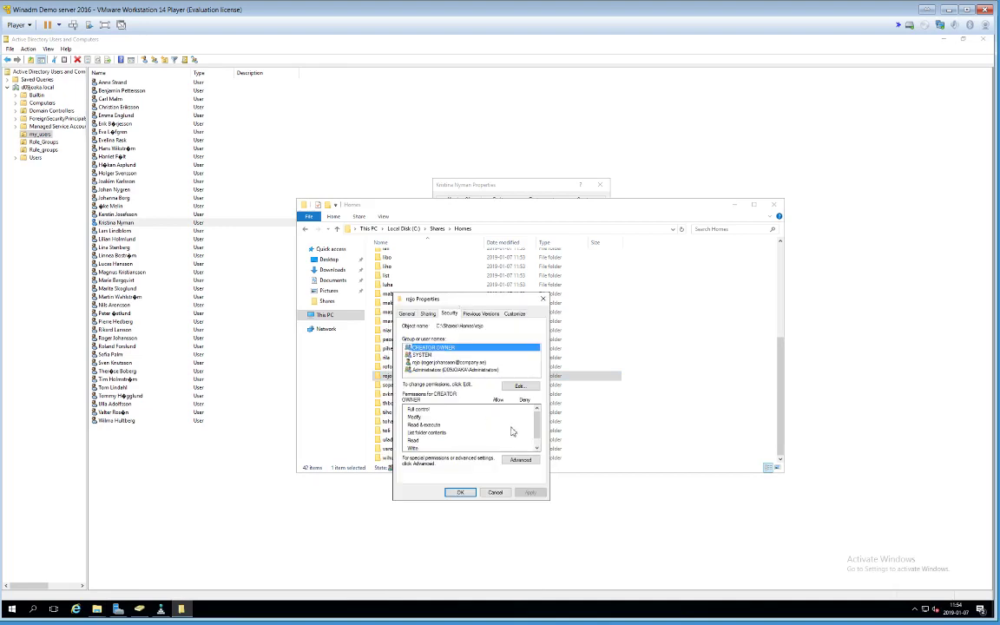
click(520, 459)
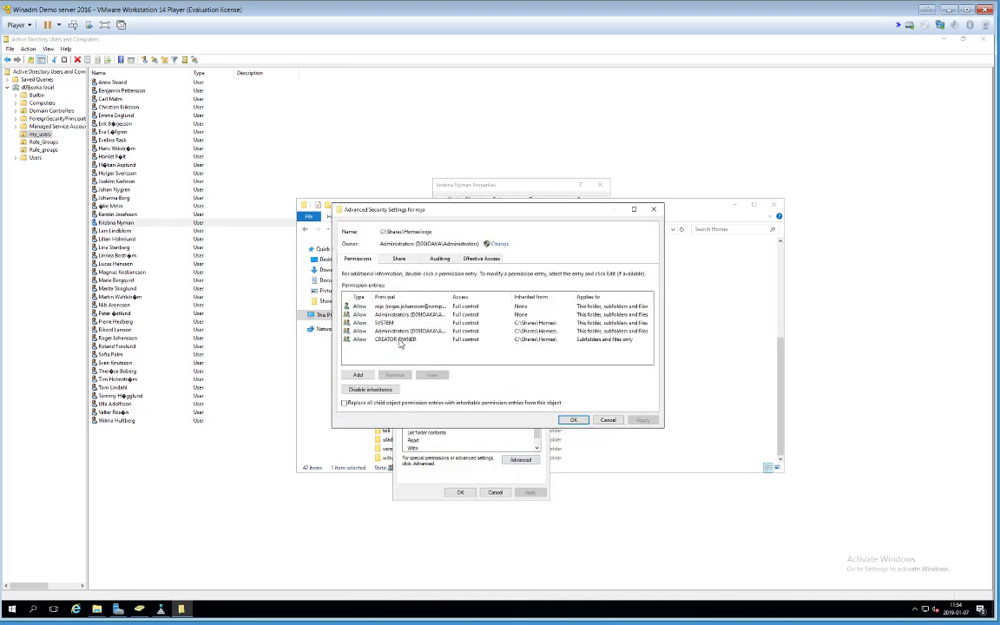
click(400, 341)
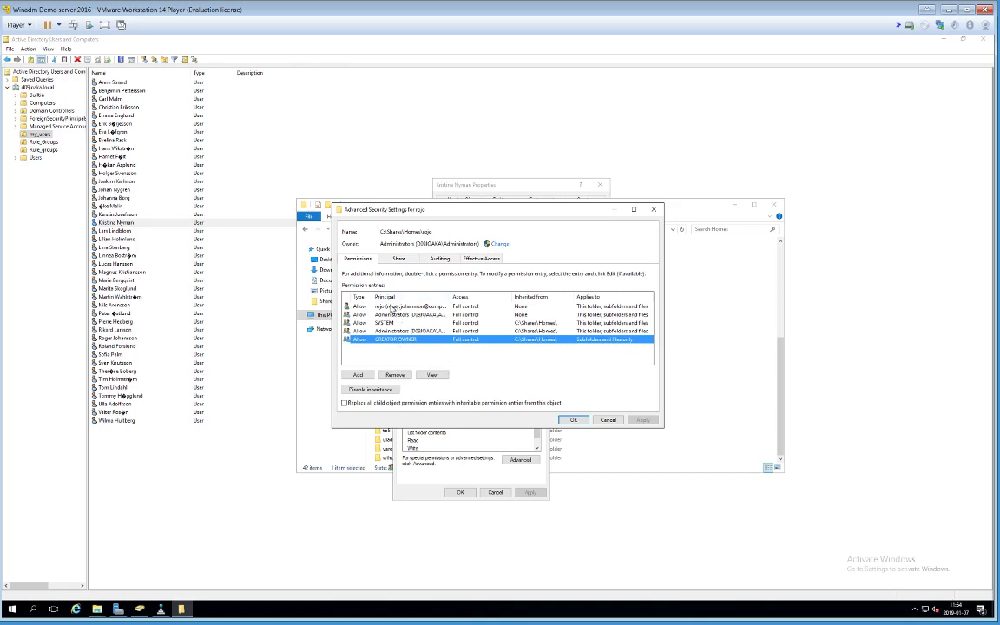
click(390, 307)
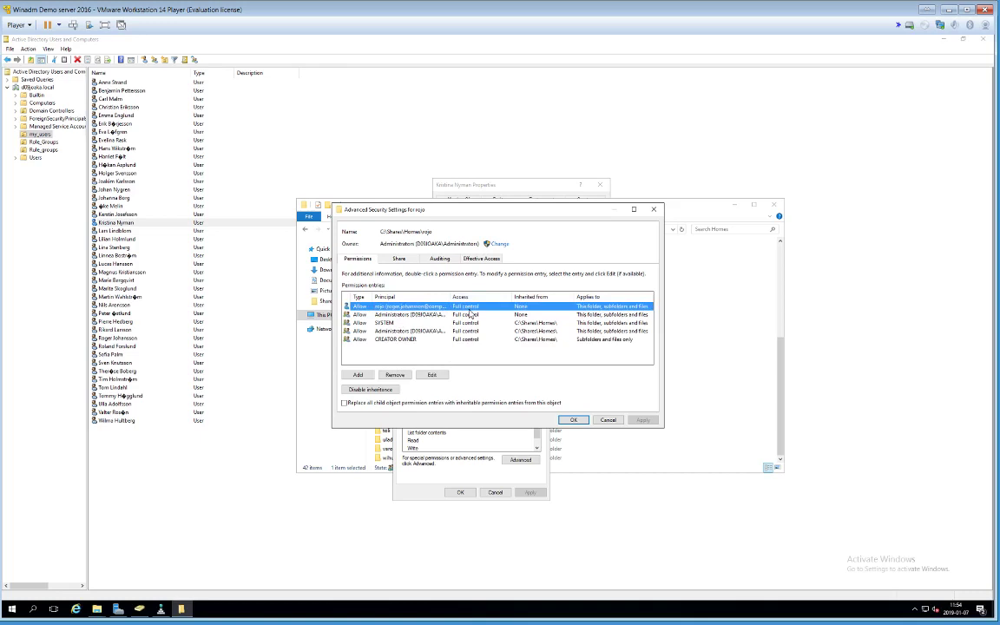
click(654, 212)
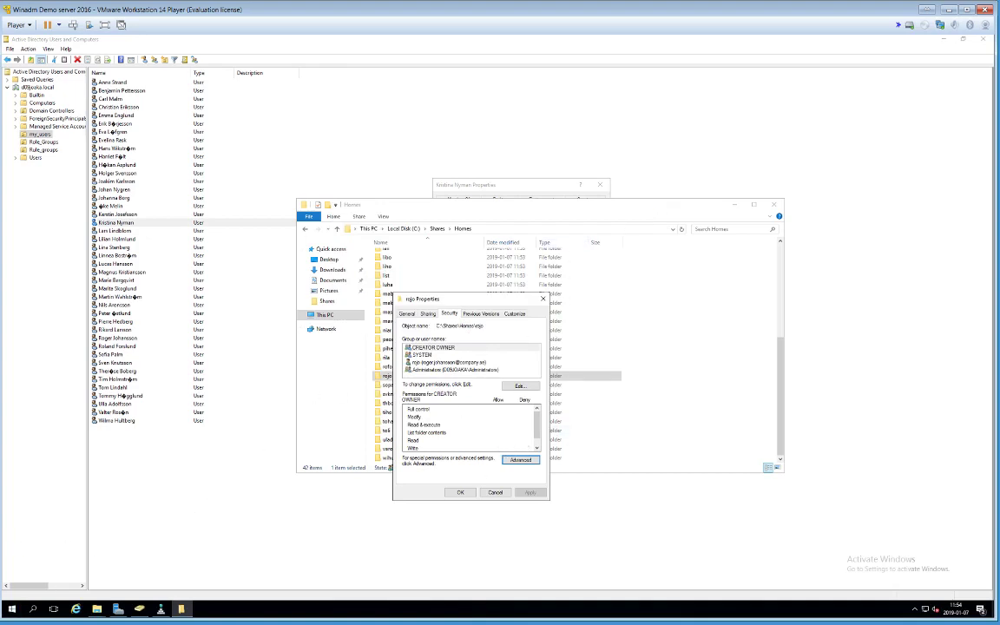
key(alt+Tab)
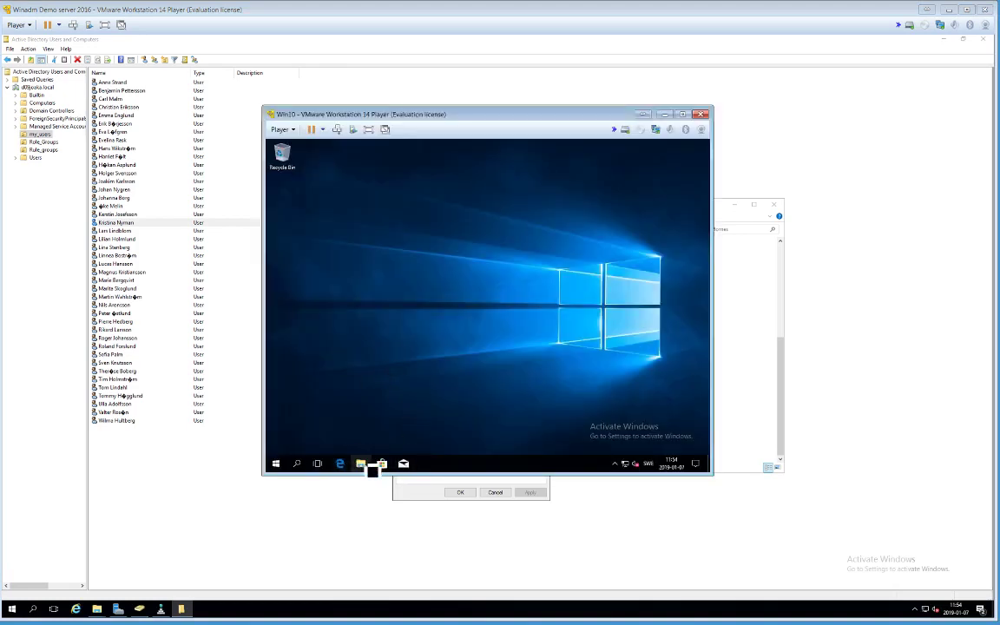
Browse to the \\files server's shares in File Explorer on the Windows 10 client
click(359, 464)
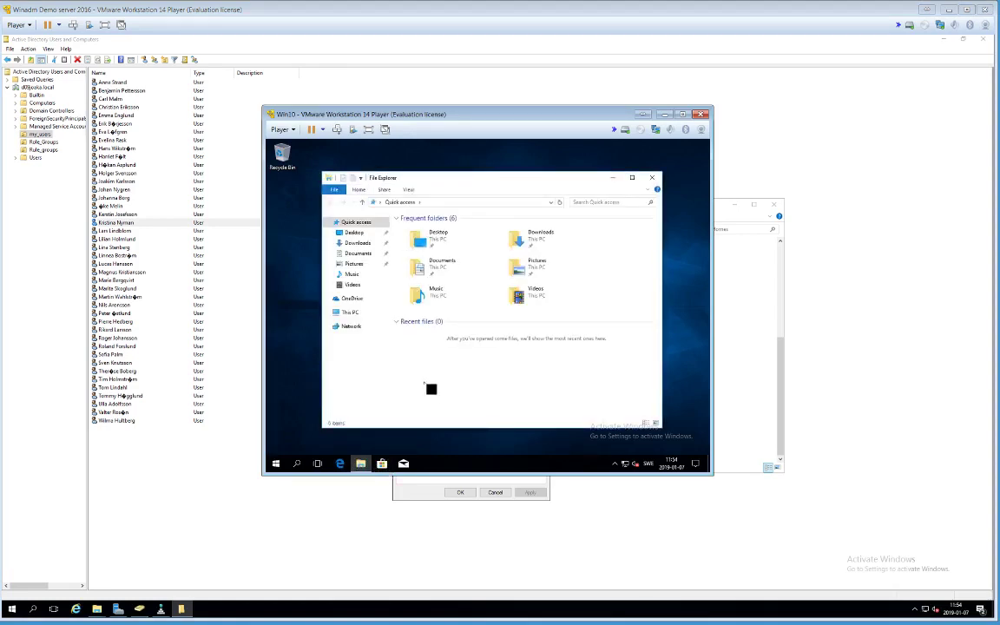
click(443, 202)
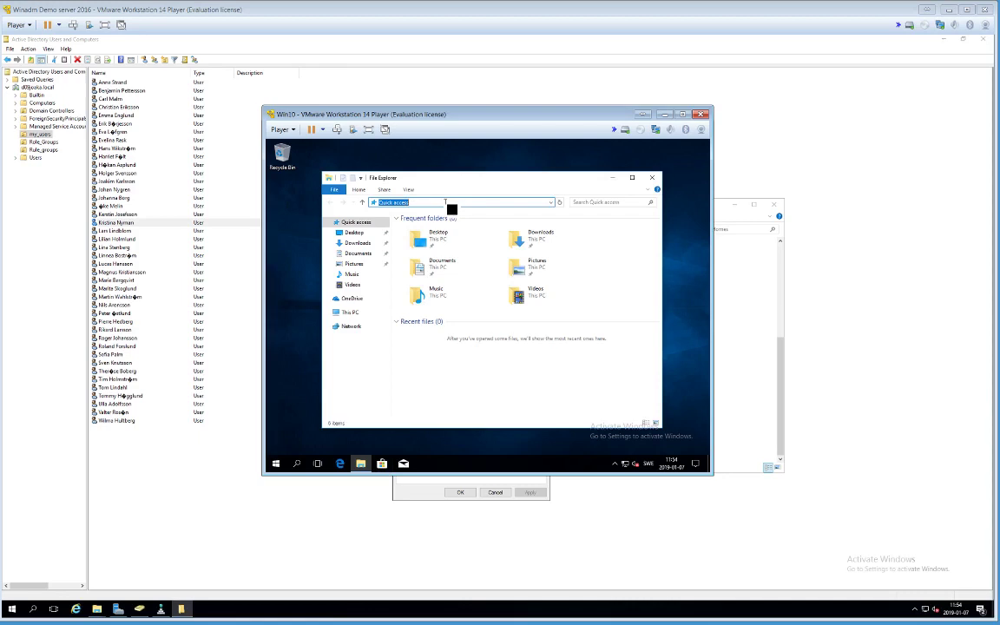
text(\\file)
key(Return)
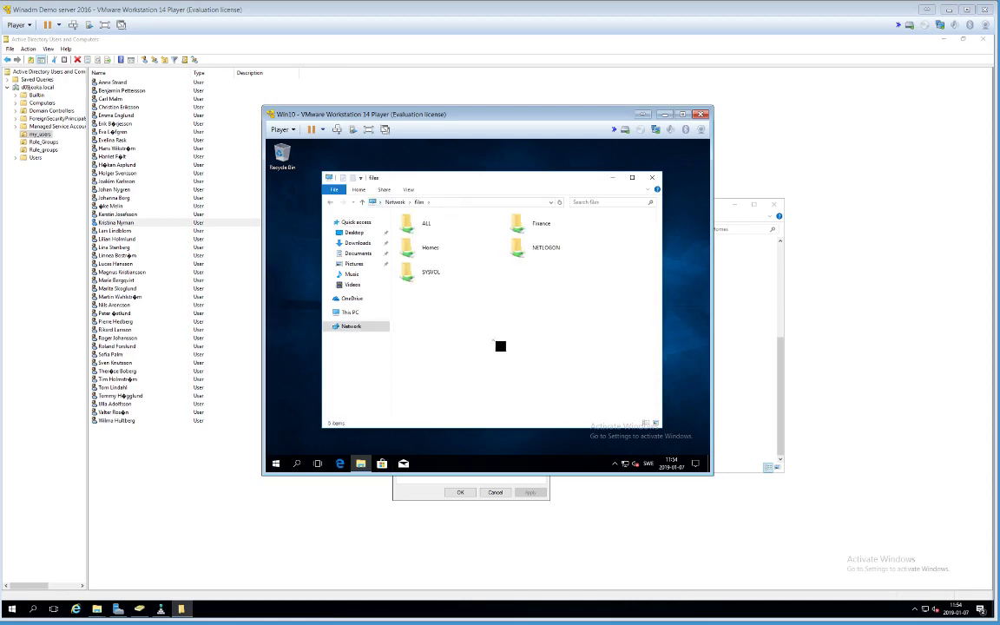
Open the Finance share and attempt a new Rich Text Document, dismissing Access denied
double_click(550, 220)
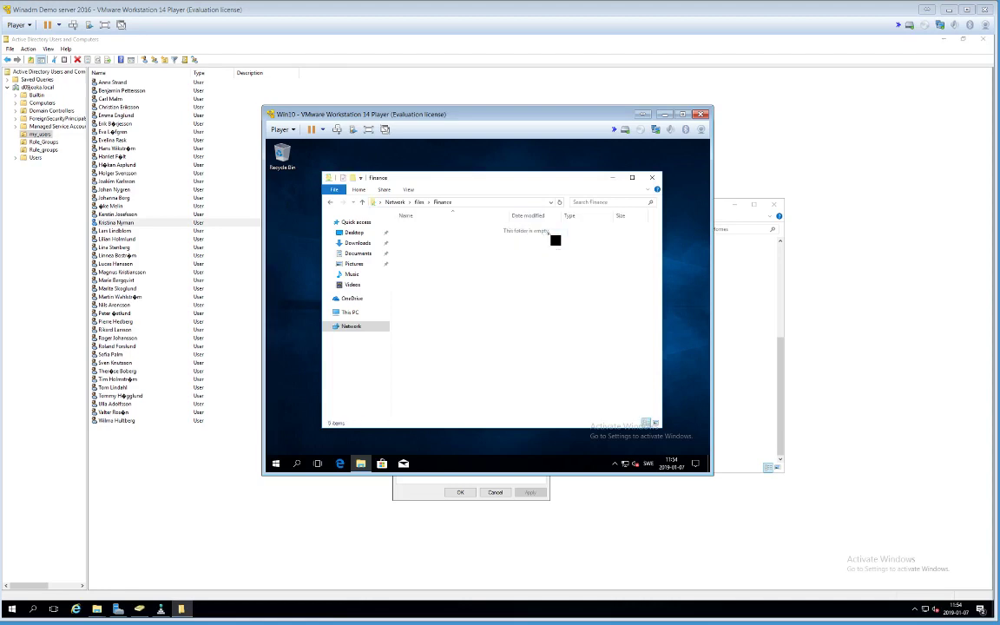
right_click(443, 265)
mouse_move(485, 347)
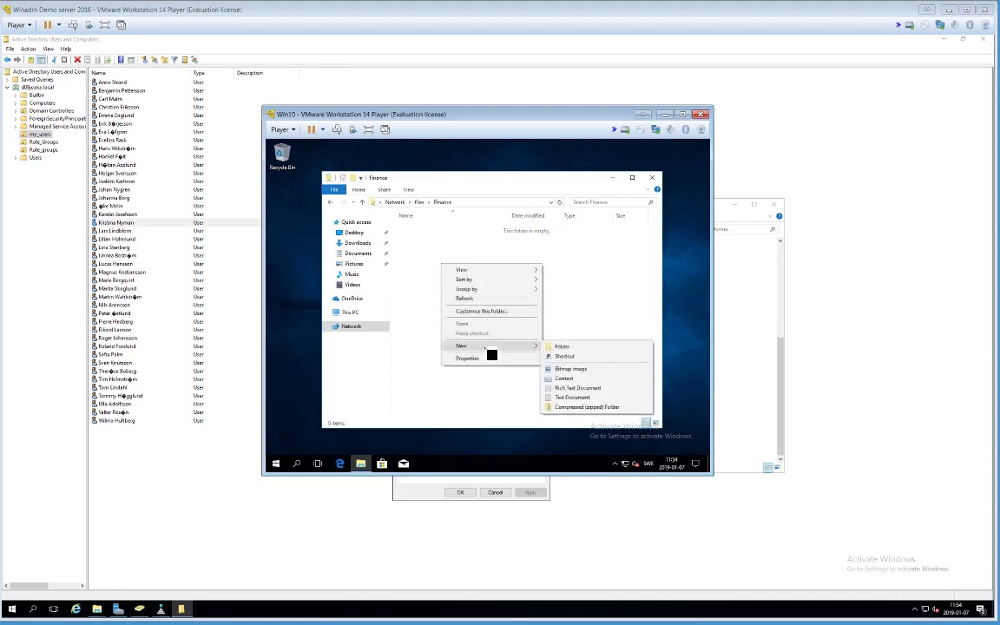
click(587, 388)
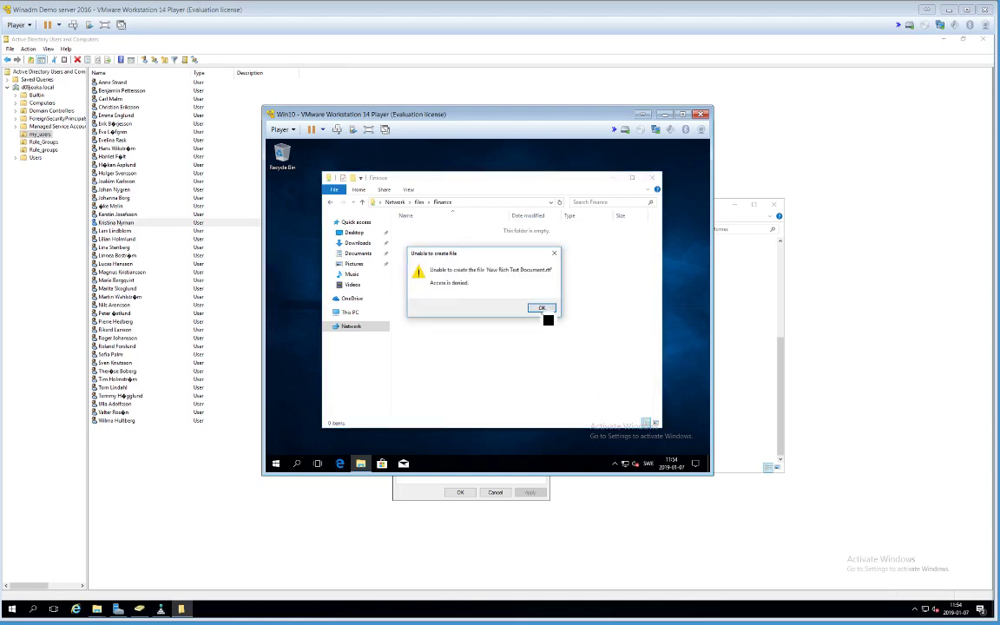
click(543, 309)
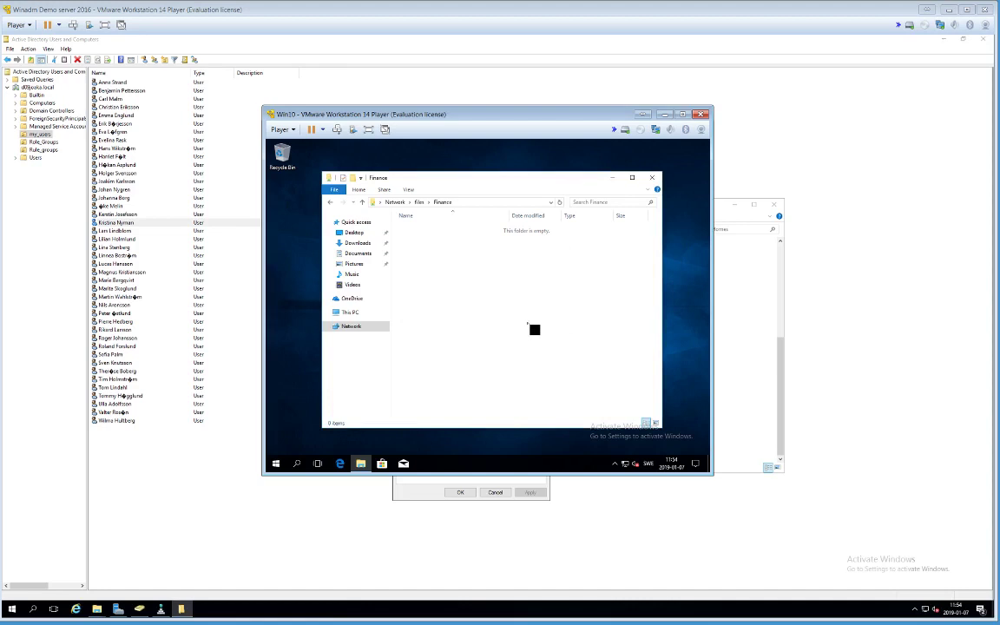
Sign out of the current Windows 10 client session
click(276, 463)
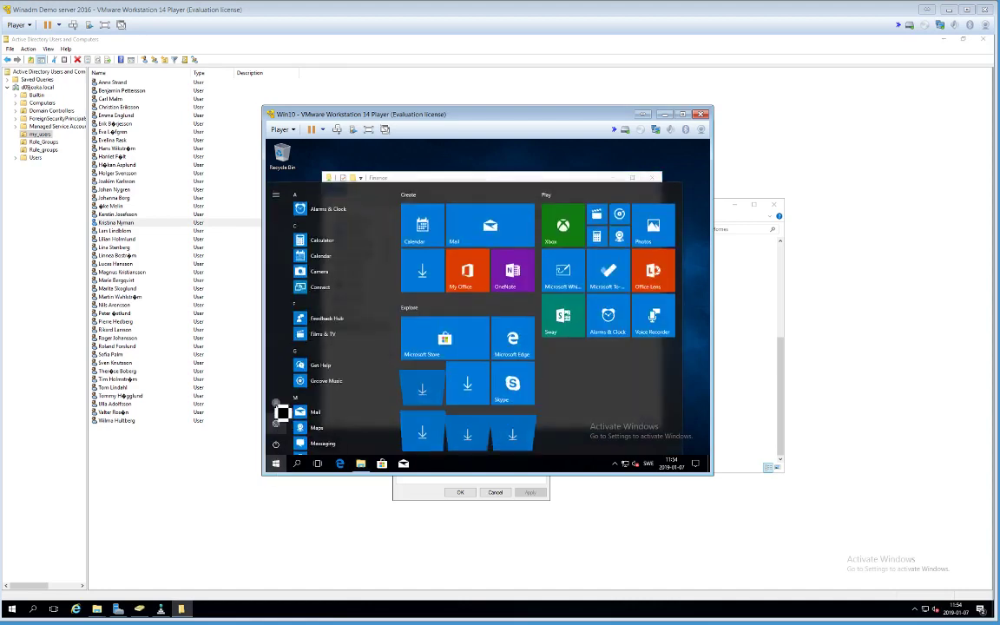
click(278, 406)
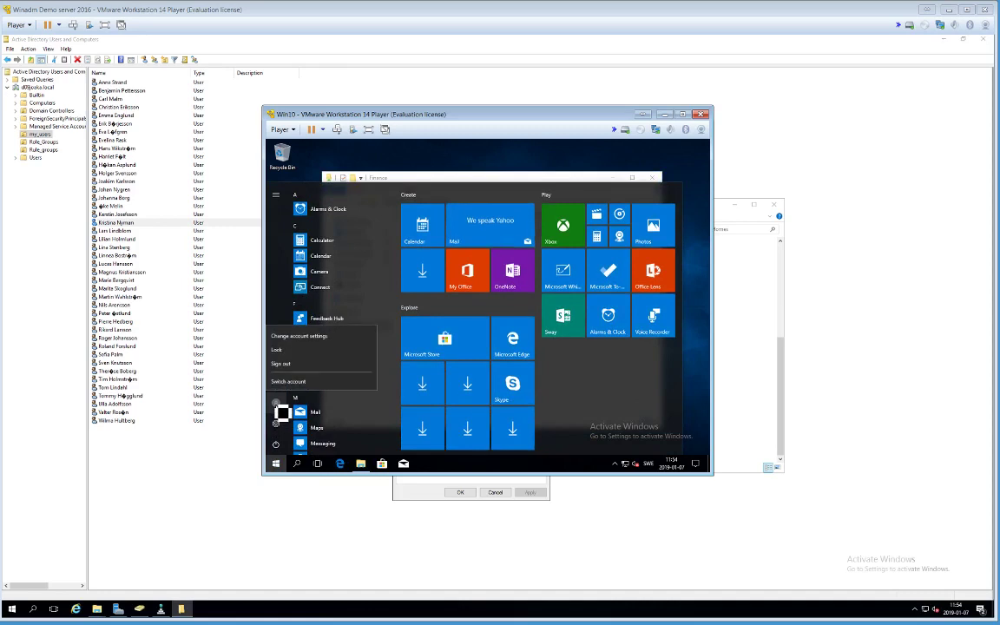
click(305, 363)
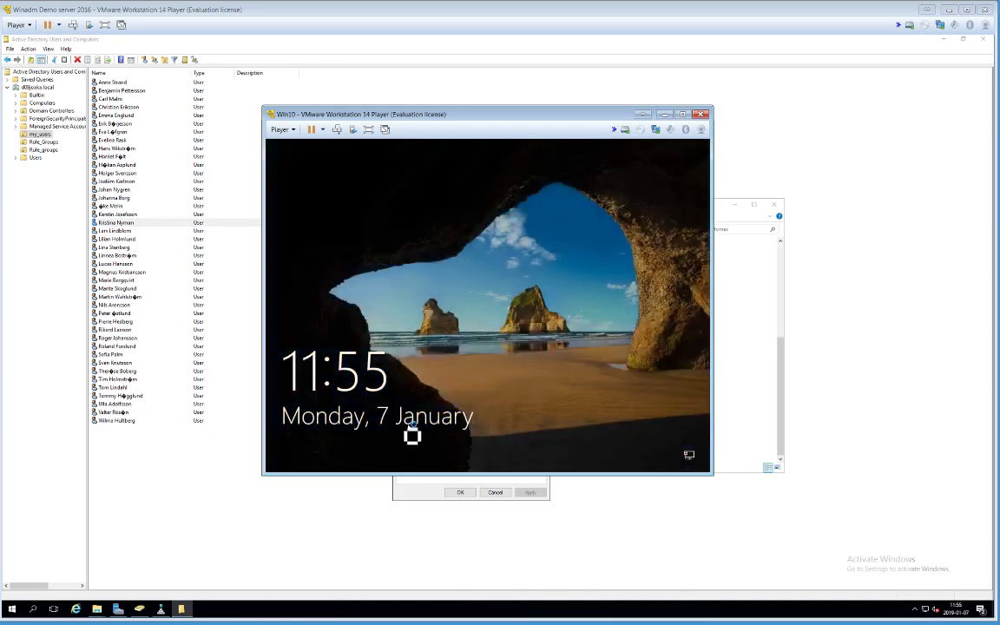
Sign in as Other user with the test domain username and its password
click(335, 130)
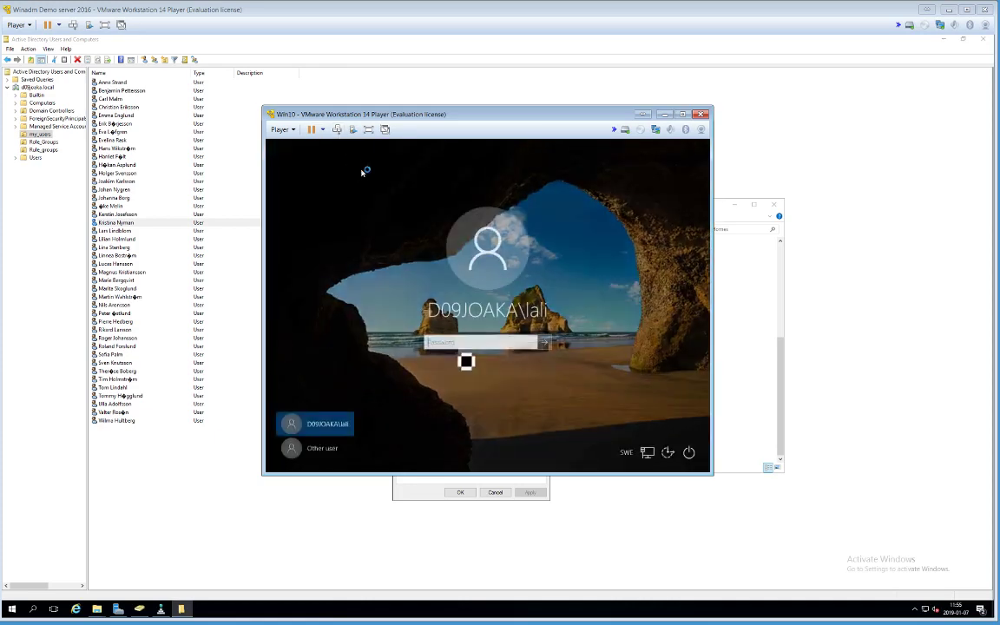
click(343, 456)
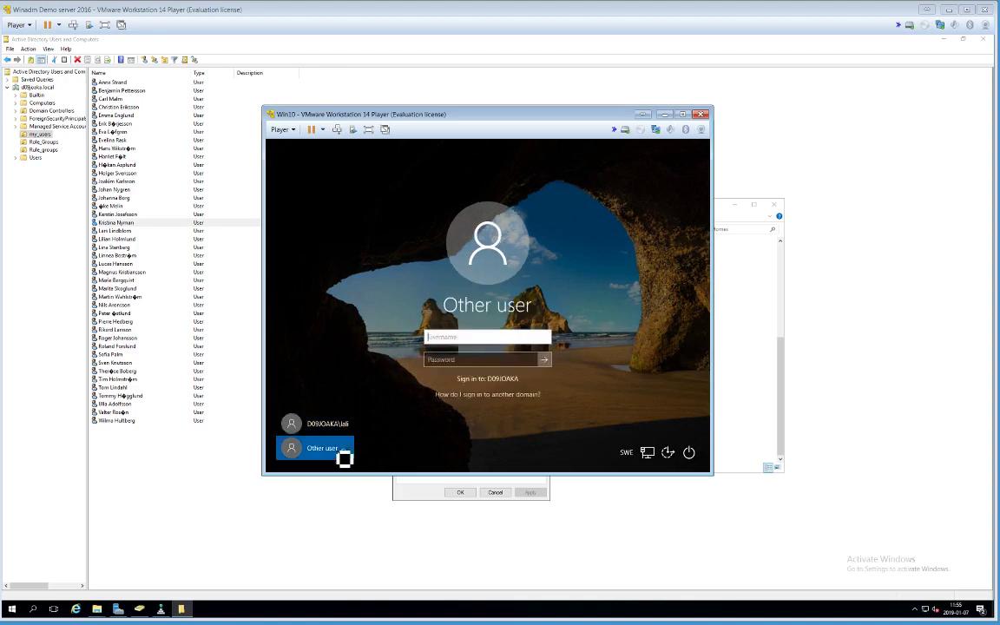
text(toli)
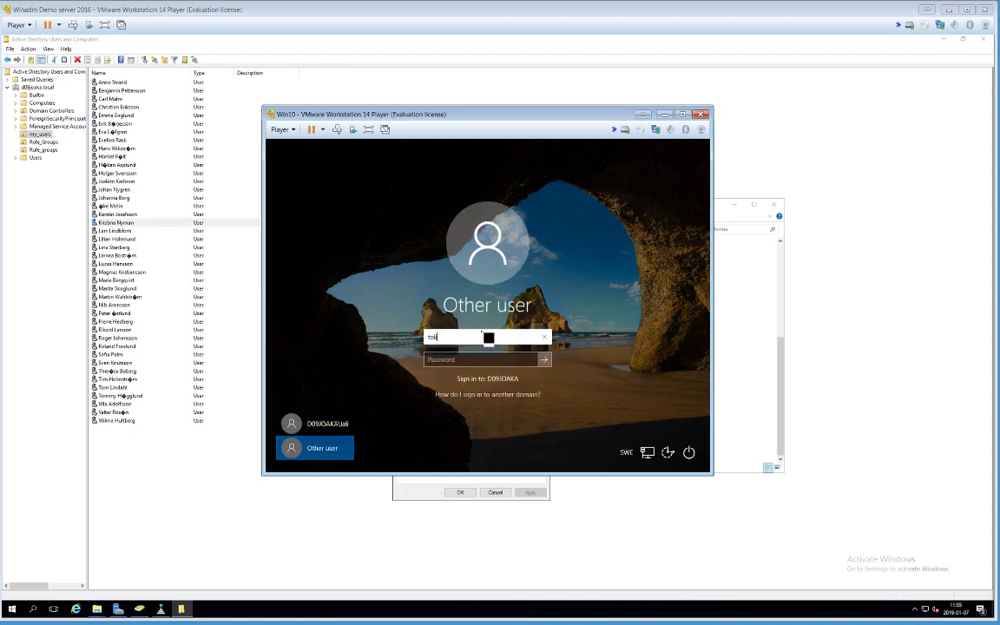
key(Tab)
text(P)
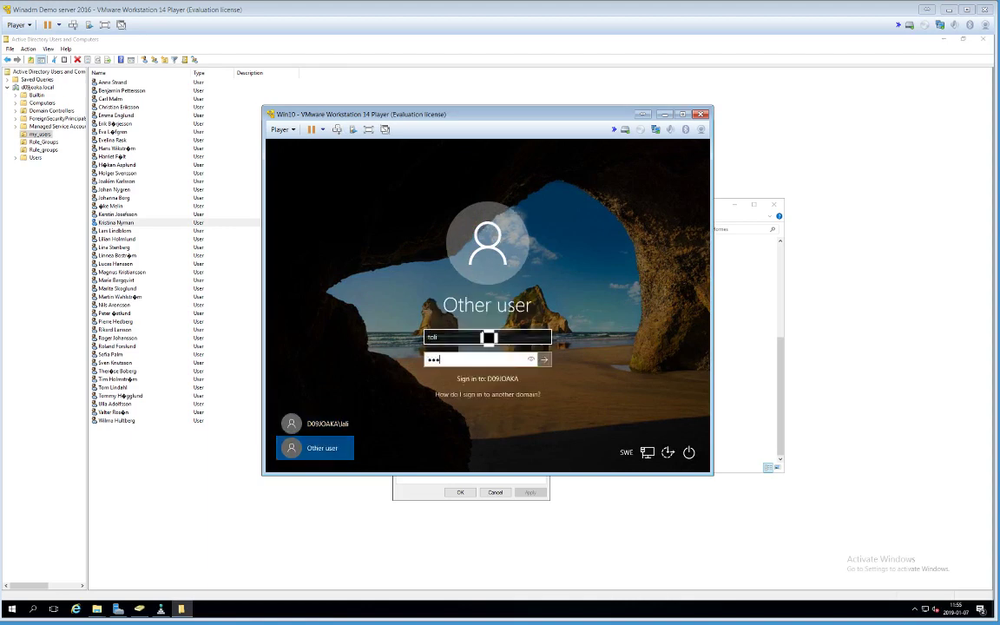
key(Return)
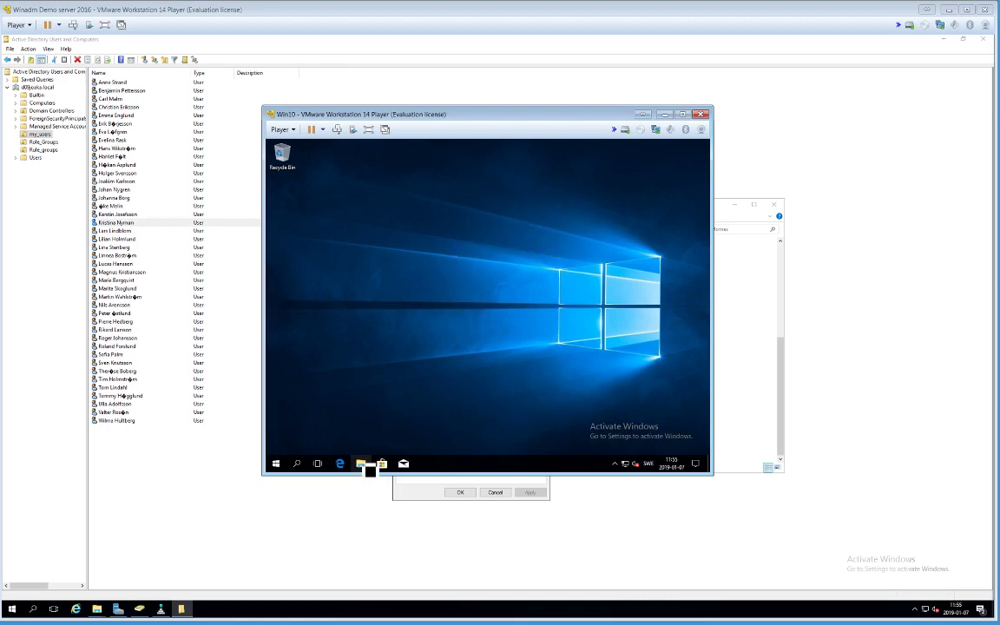
Open File Explorer on the client and browse to \\files\
click(365, 465)
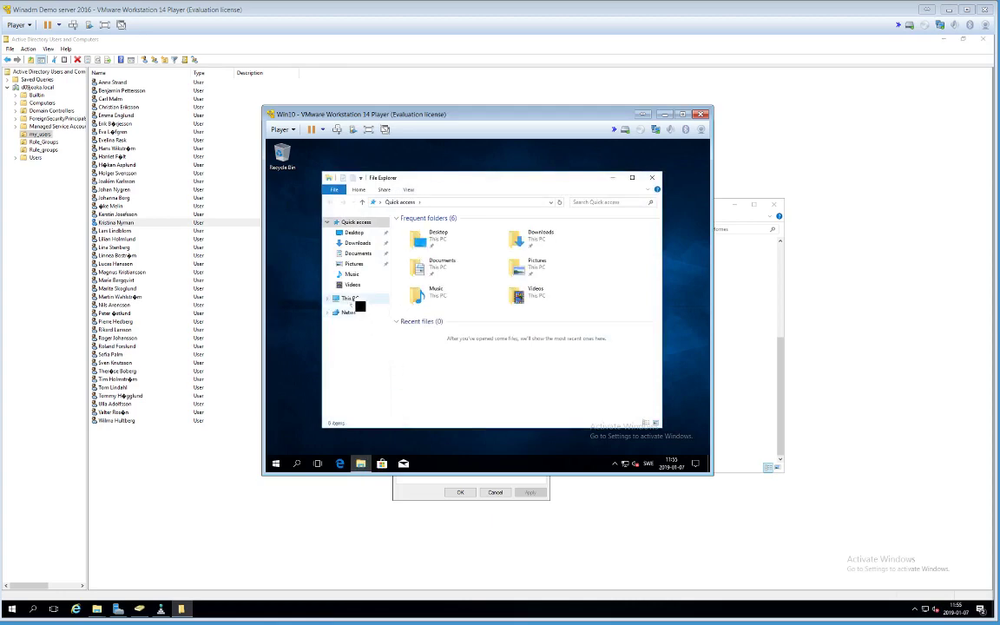
click(350, 299)
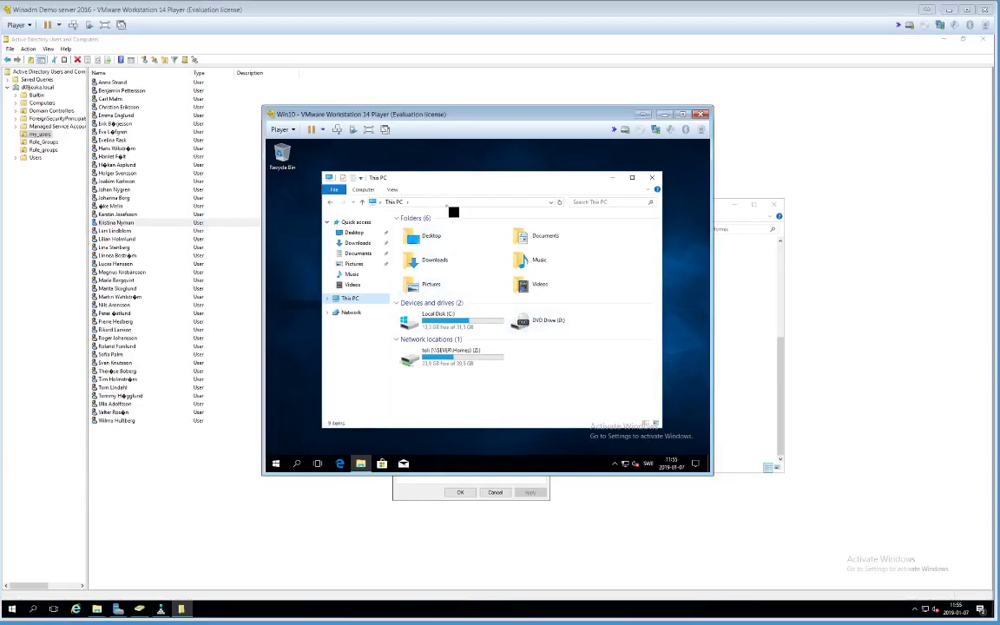
click(446, 203)
text(\\files\)
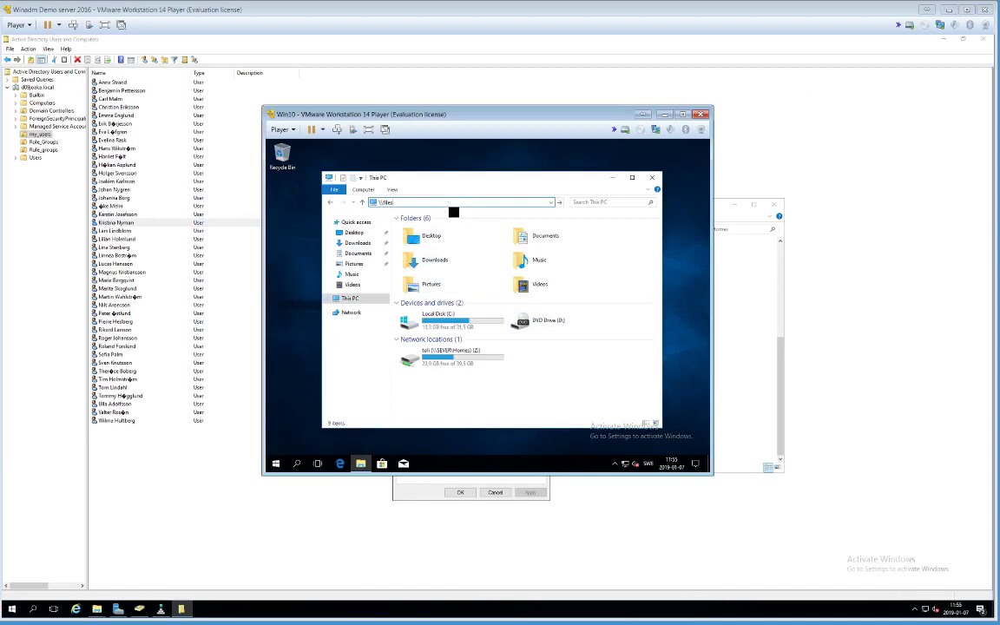
key(Return)
Open the Finance share and dismiss the contact properties created by mistake
click(529, 231)
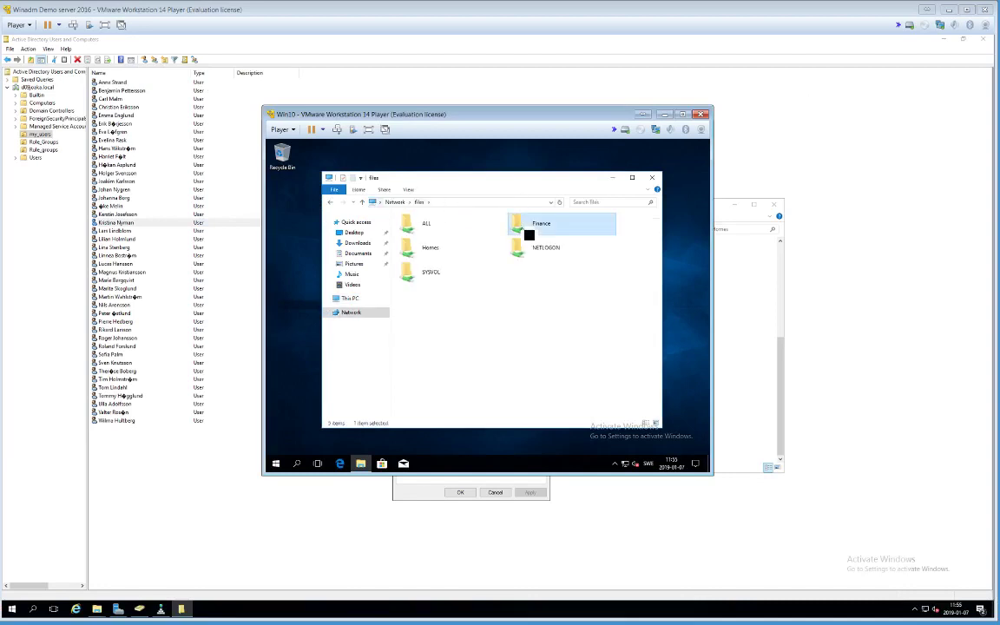
double_click(529, 232)
right_click(458, 275)
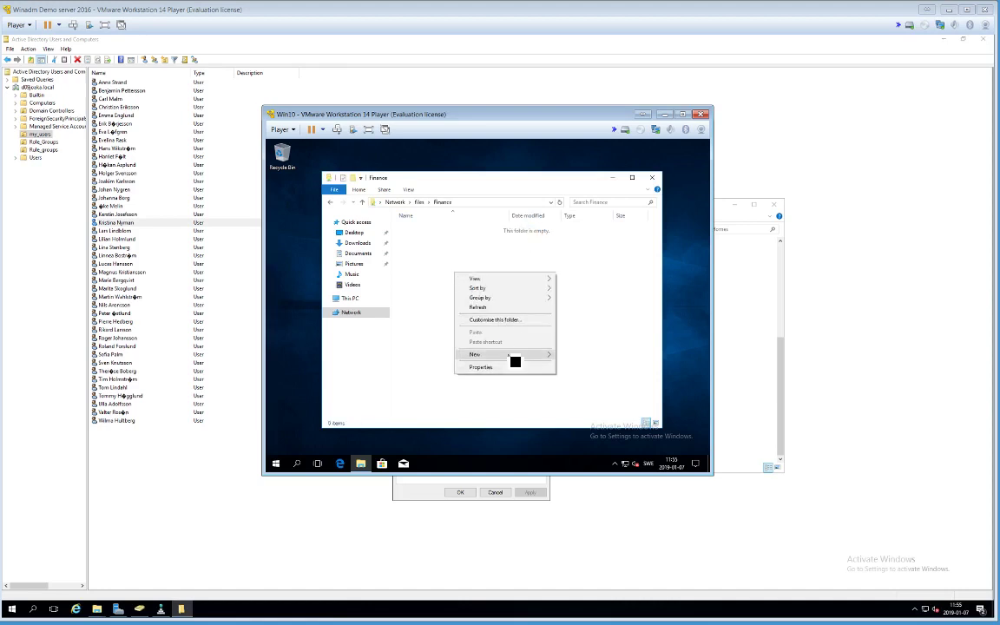
mouse_move(512, 352)
click(587, 379)
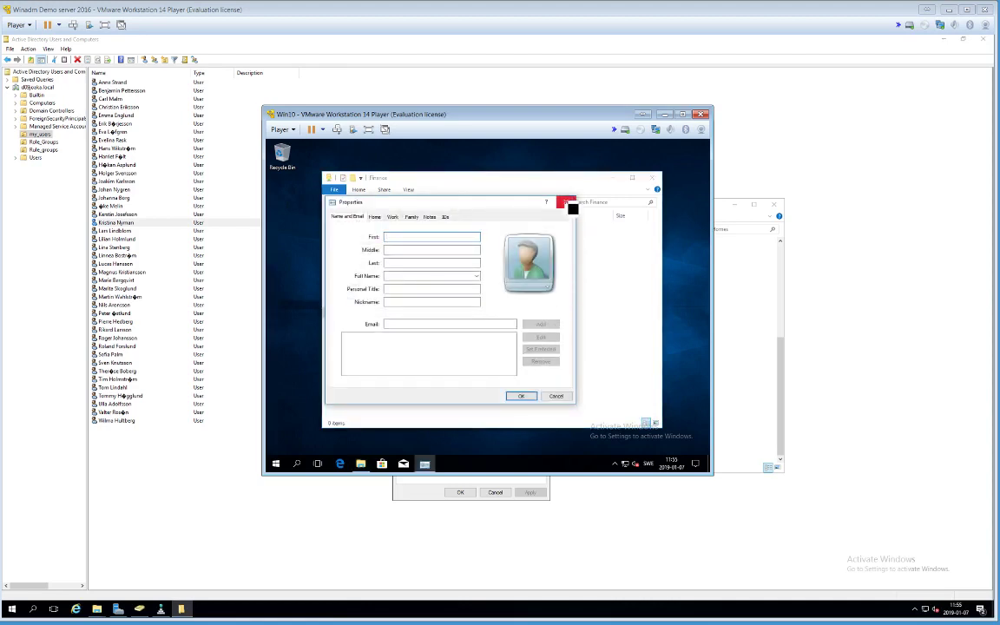
click(572, 208)
Create a text document named 'ti from tel' in Finance, then return to the server
right_click(517, 298)
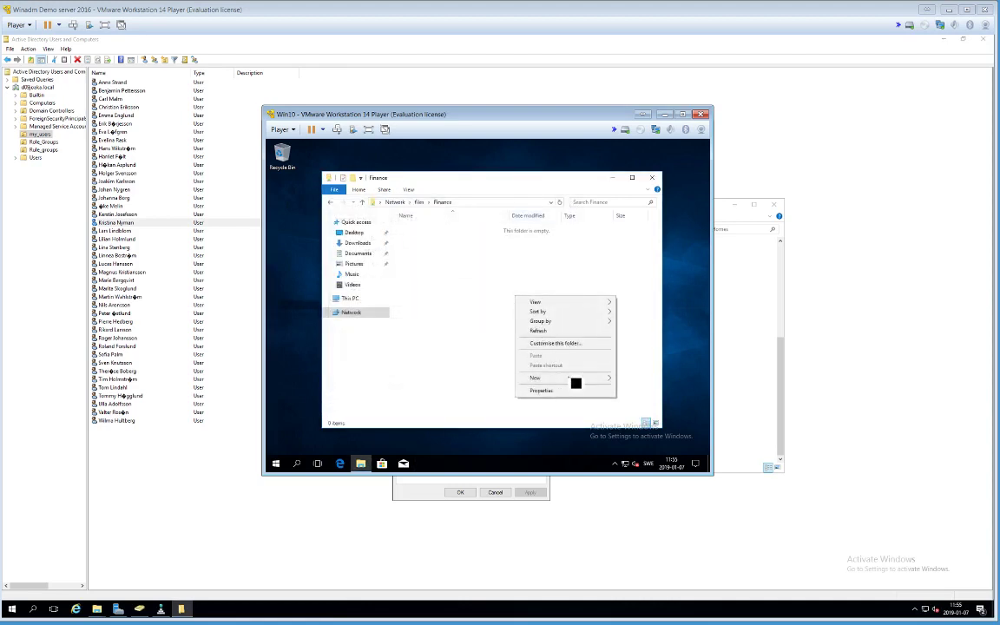
mouse_move(597, 382)
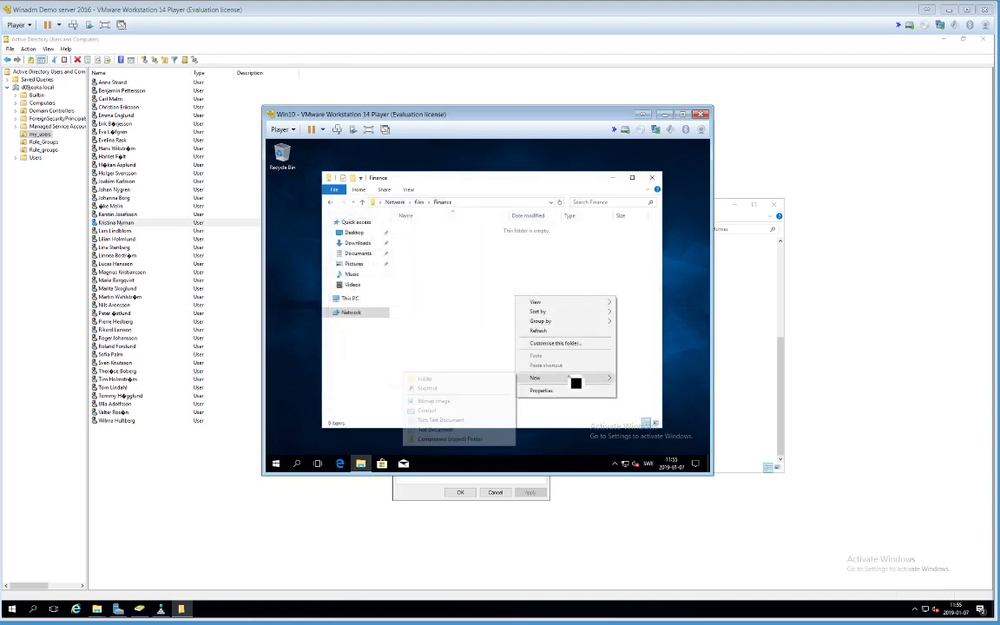
click(460, 429)
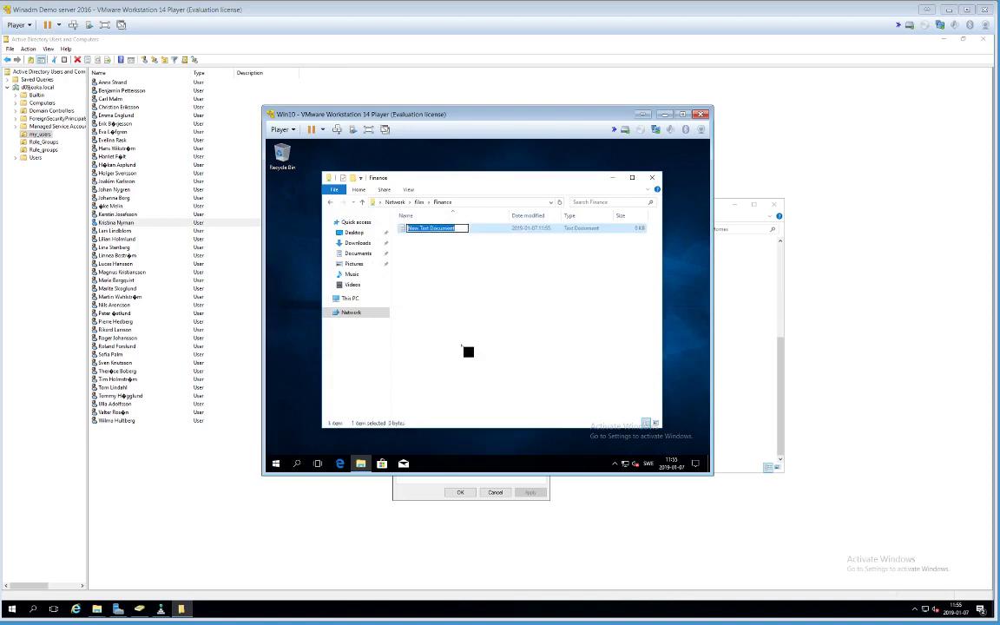
text(t)
text(i from tel)
key(Return)
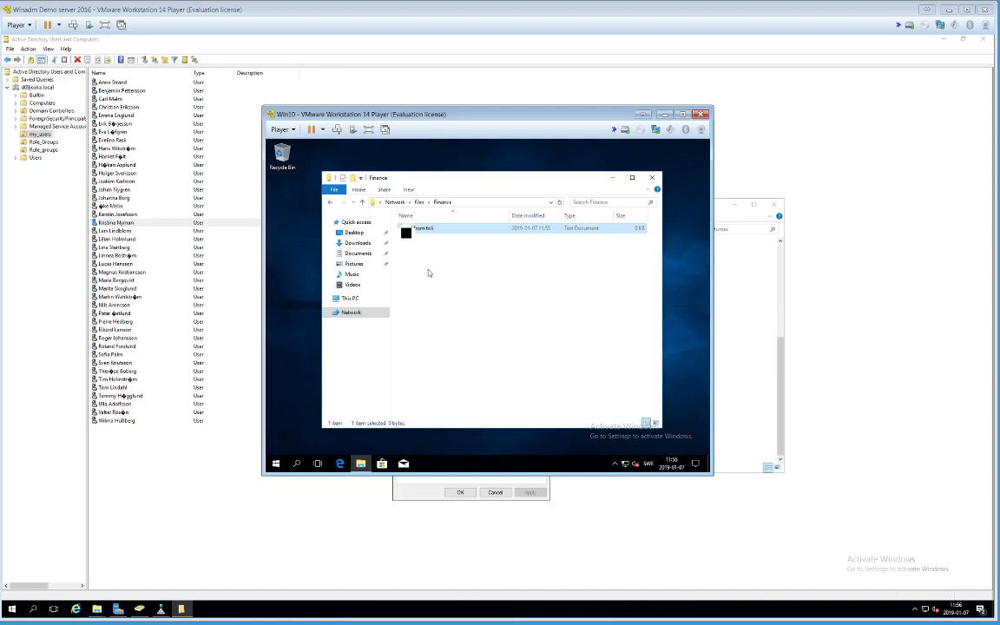
key(alt+Tab)
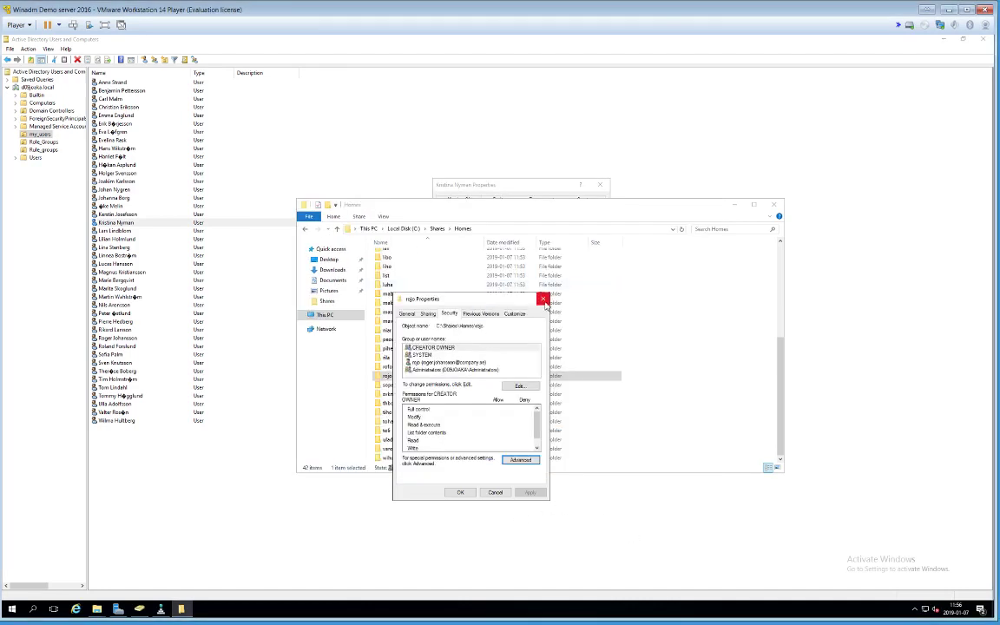
Close the rojo folder properties, Homes window and user properties
click(542, 299)
click(775, 205)
click(604, 189)
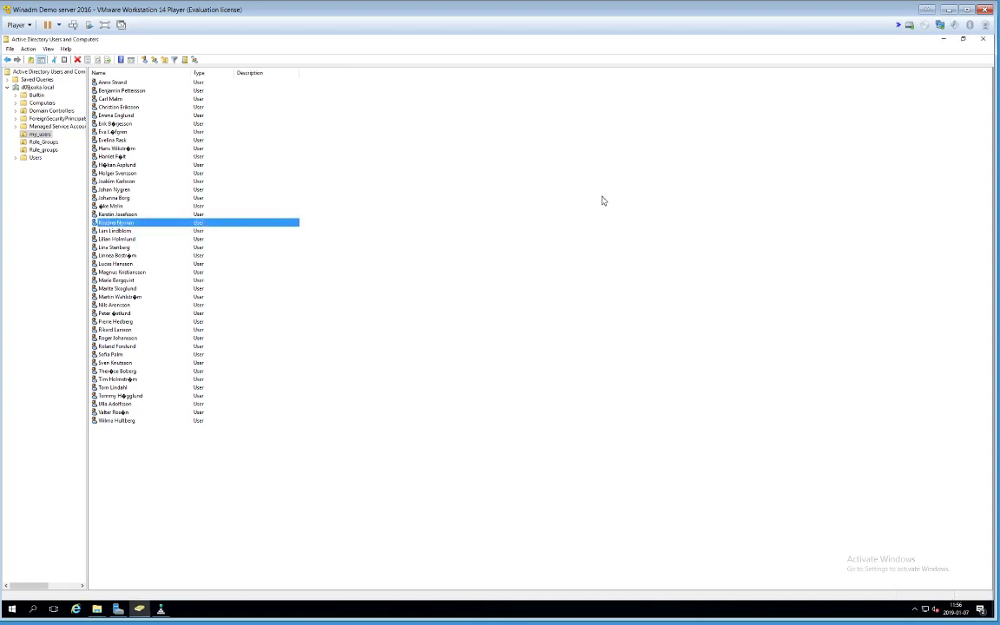
Add HR as a member of SHARE_Finance_R in Rule_groups and apply
click(42, 150)
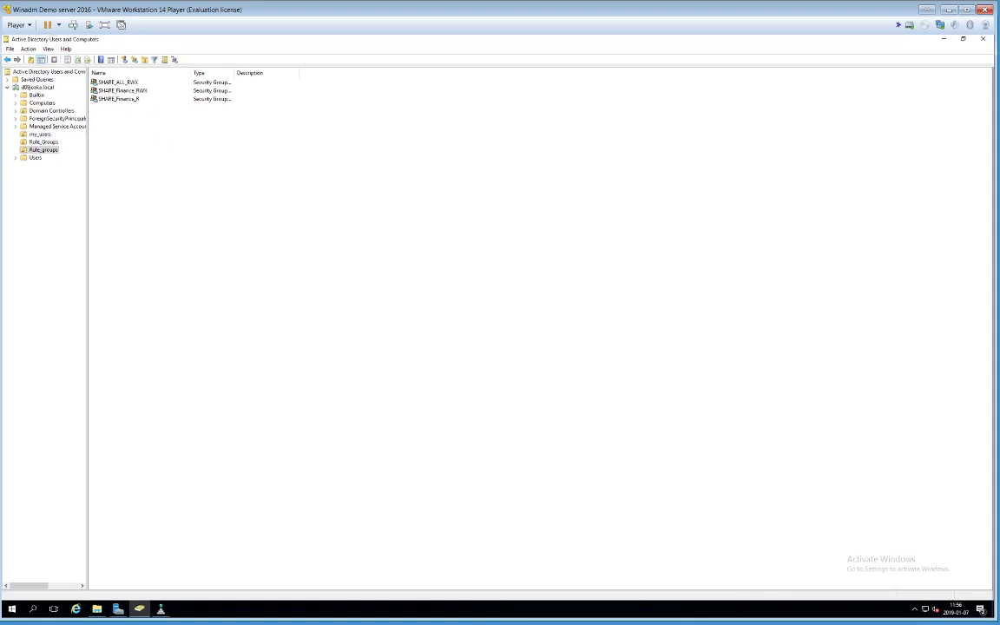
double_click(126, 100)
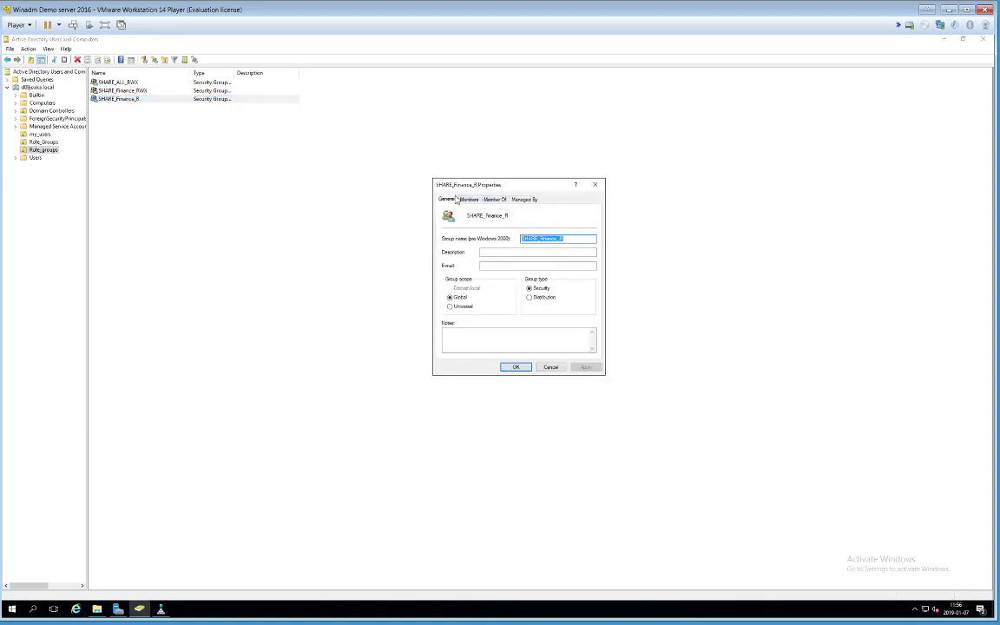
click(464, 200)
click(458, 341)
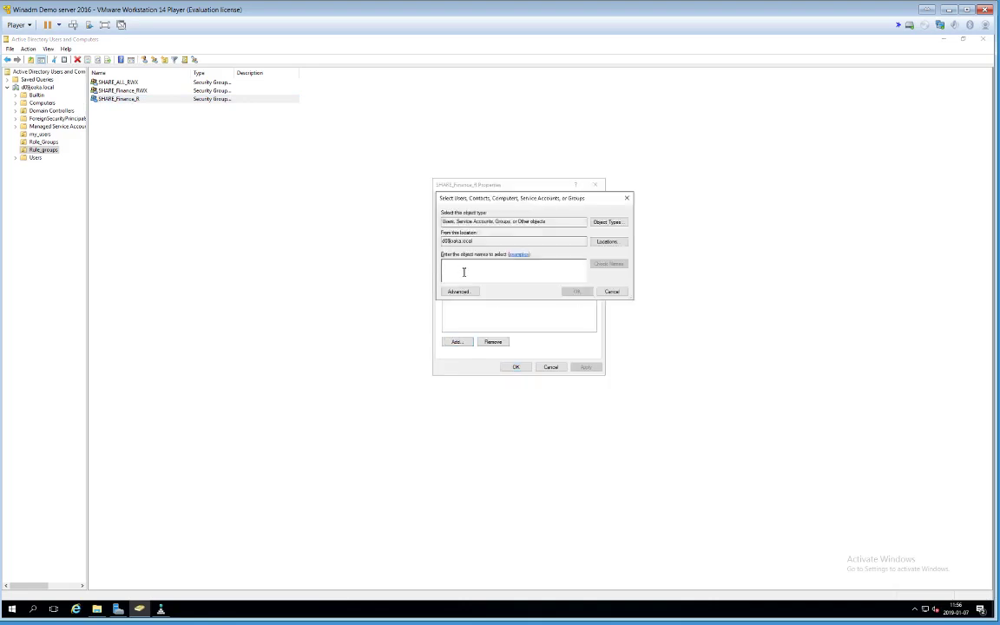
text(HR)
click(576, 291)
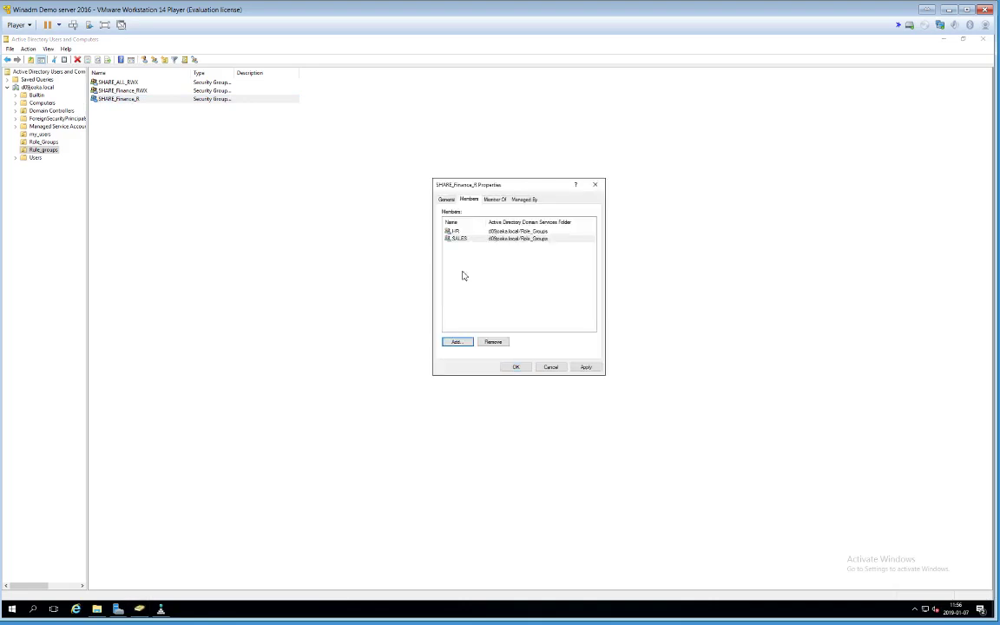
click(577, 371)
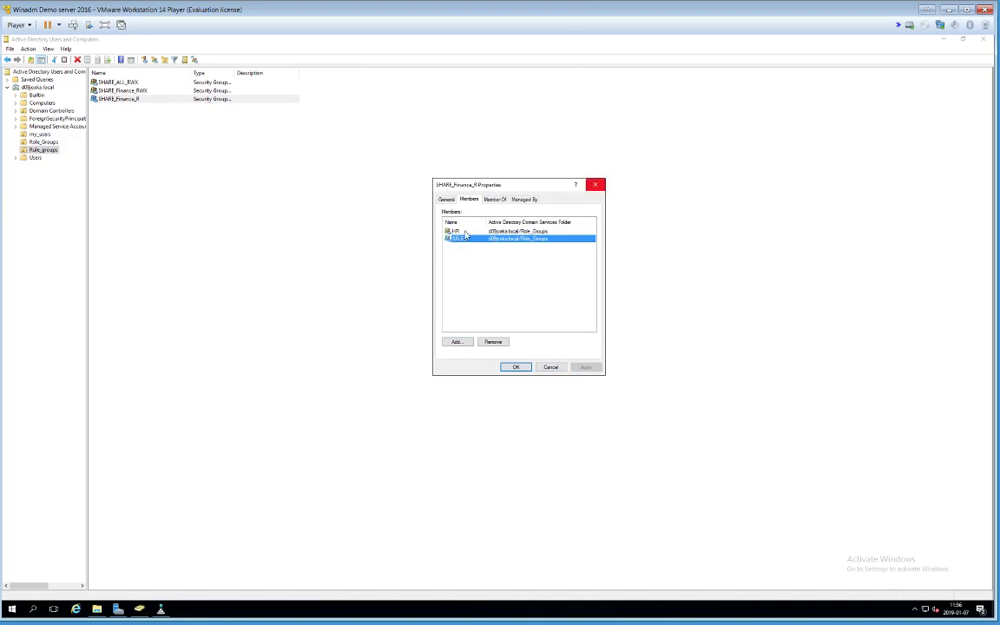
key(Up)
click(464, 240)
click(595, 184)
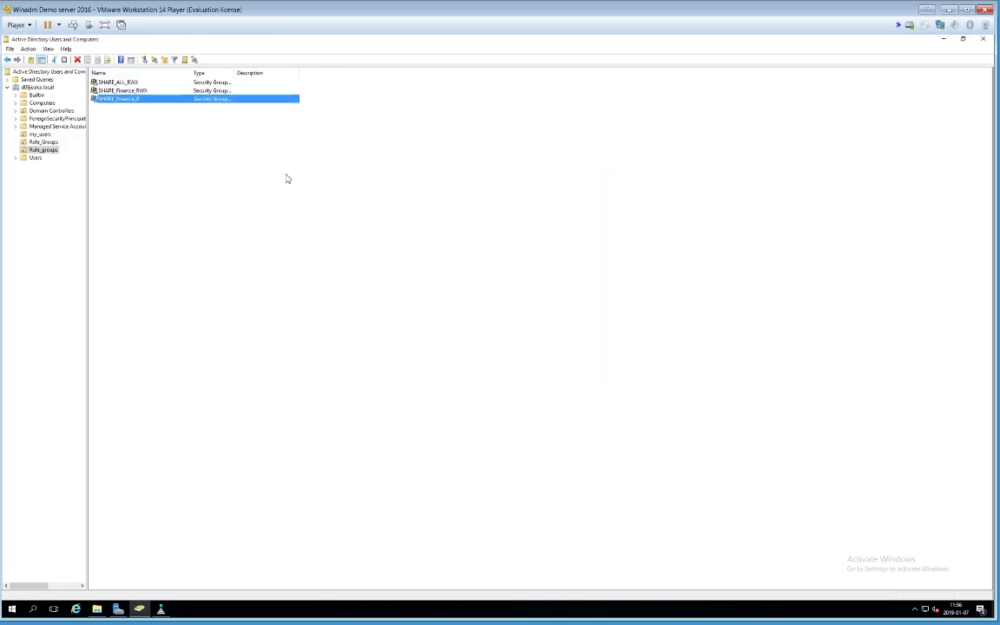
Review the members of the Finance group in Role_Groups
click(43, 142)
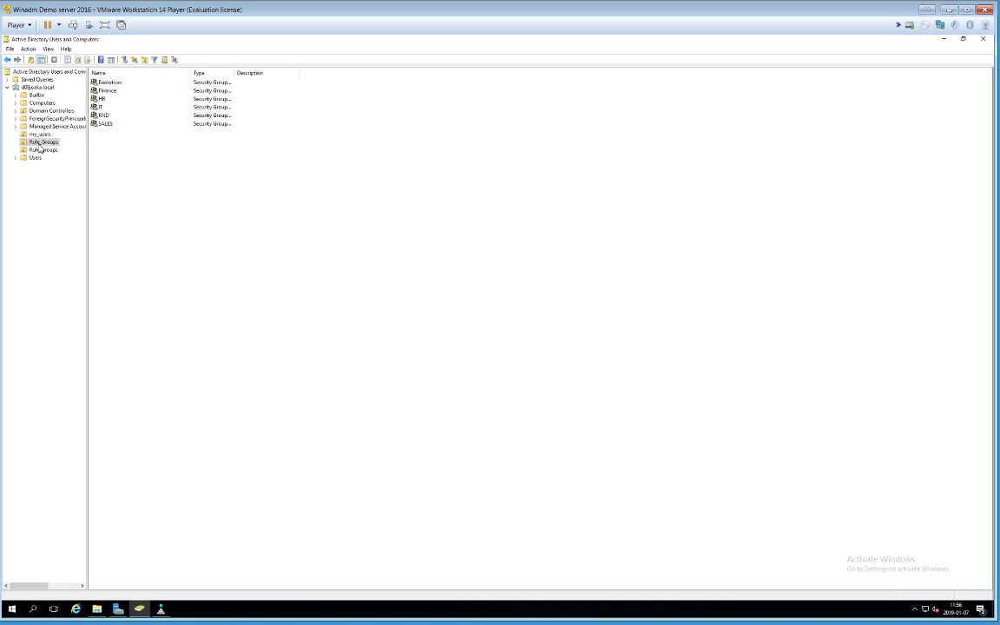
double_click(120, 92)
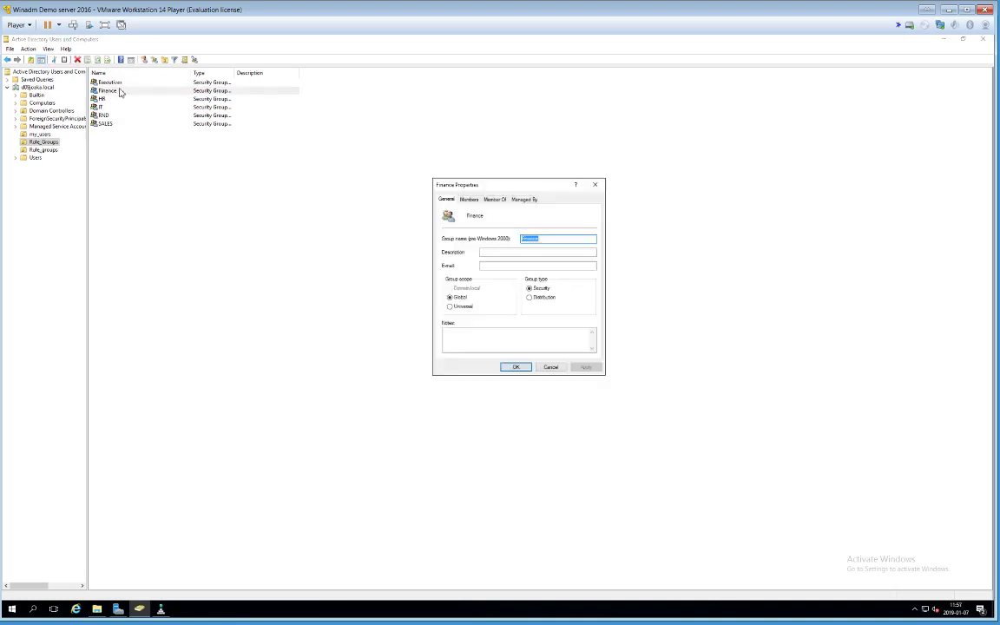
click(466, 200)
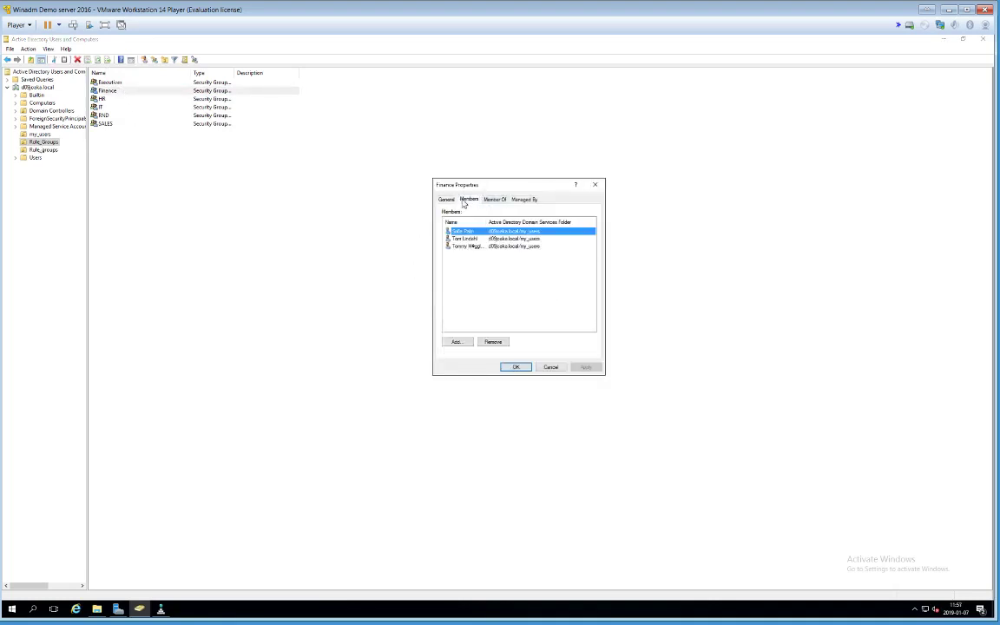
click(596, 186)
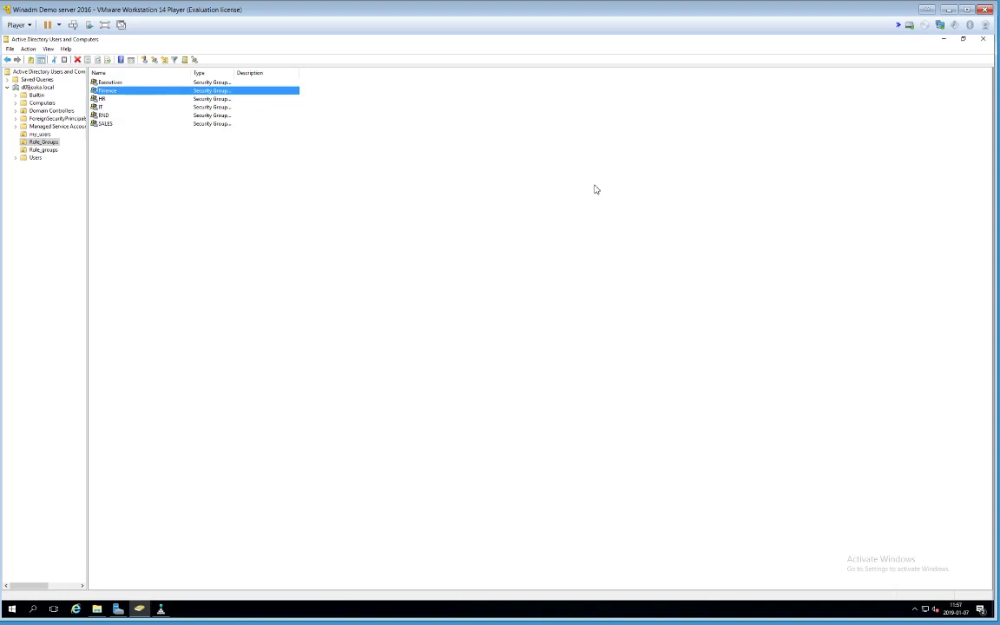